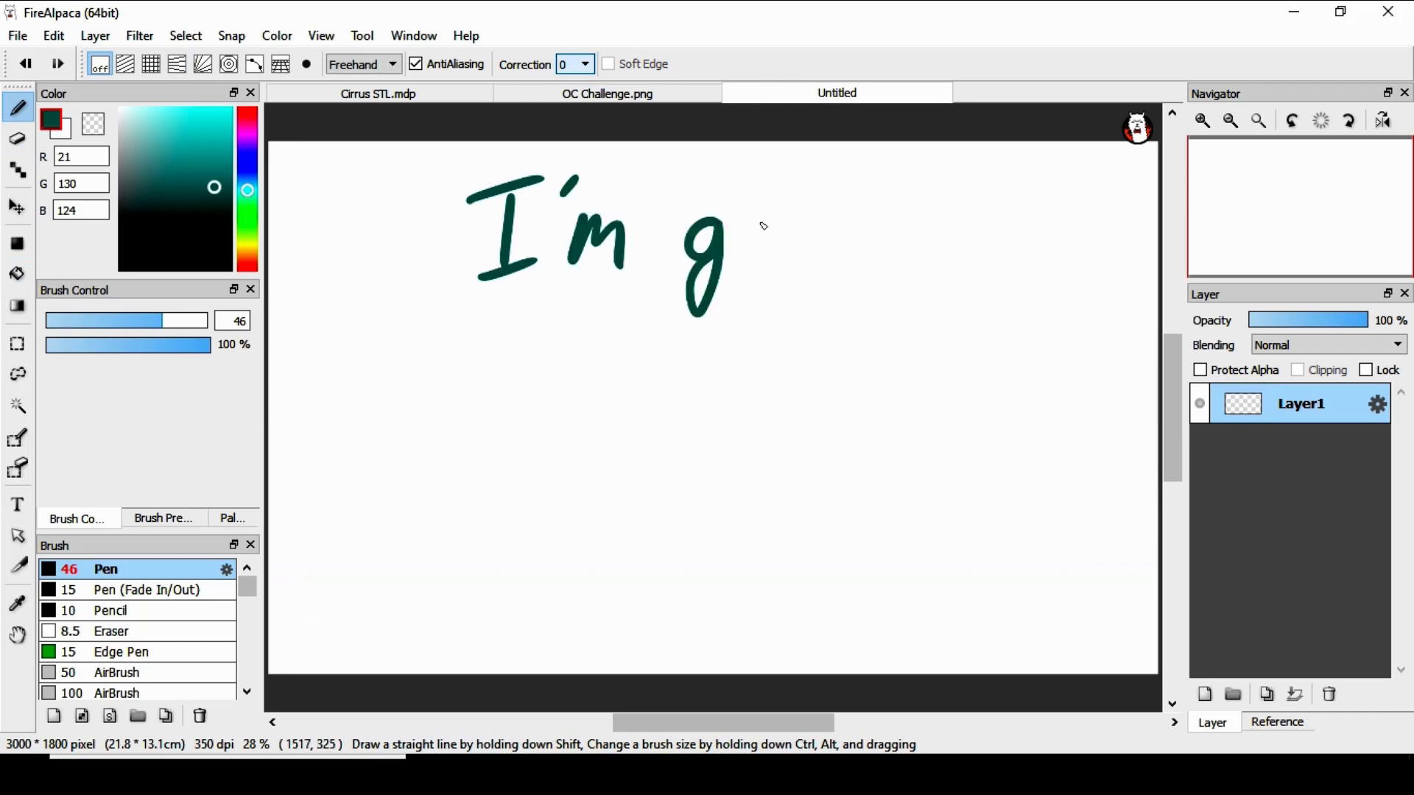
Handwrite the message "I'm gonna close my eyes and choose" in dark teal across the blank canvas.
left_click_drag(760, 225, 763, 227)
left_click_drag(924, 239, 957, 283)
left_click_drag(495, 357, 508, 405)
left_click_drag(618, 396, 667, 424)
left_click_drag(863, 400, 891, 415)
left_click_drag(972, 391, 1000, 406)
left_click_drag(1058, 355, 1025, 407)
left_click_drag(459, 489, 483, 524)
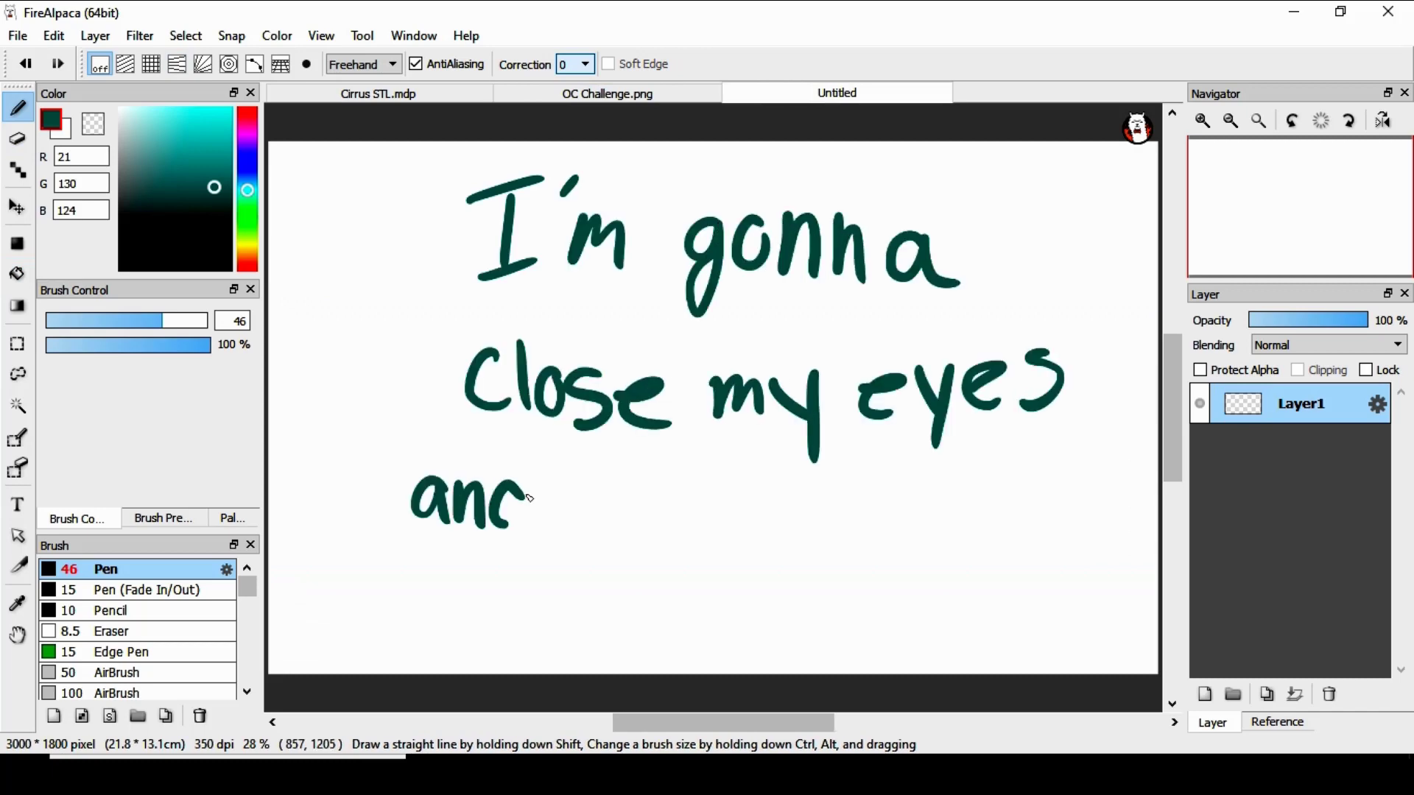
left_click_drag(531, 459, 532, 533)
left_click_drag(638, 479, 661, 552)
left_click_drag(831, 504, 781, 551)
Stamp a pen dot at a random spot on the prompt list in OC Challenge.png, and undo the last mark.
left_click(606, 93)
left_click(1203, 120)
left_click(763, 447)
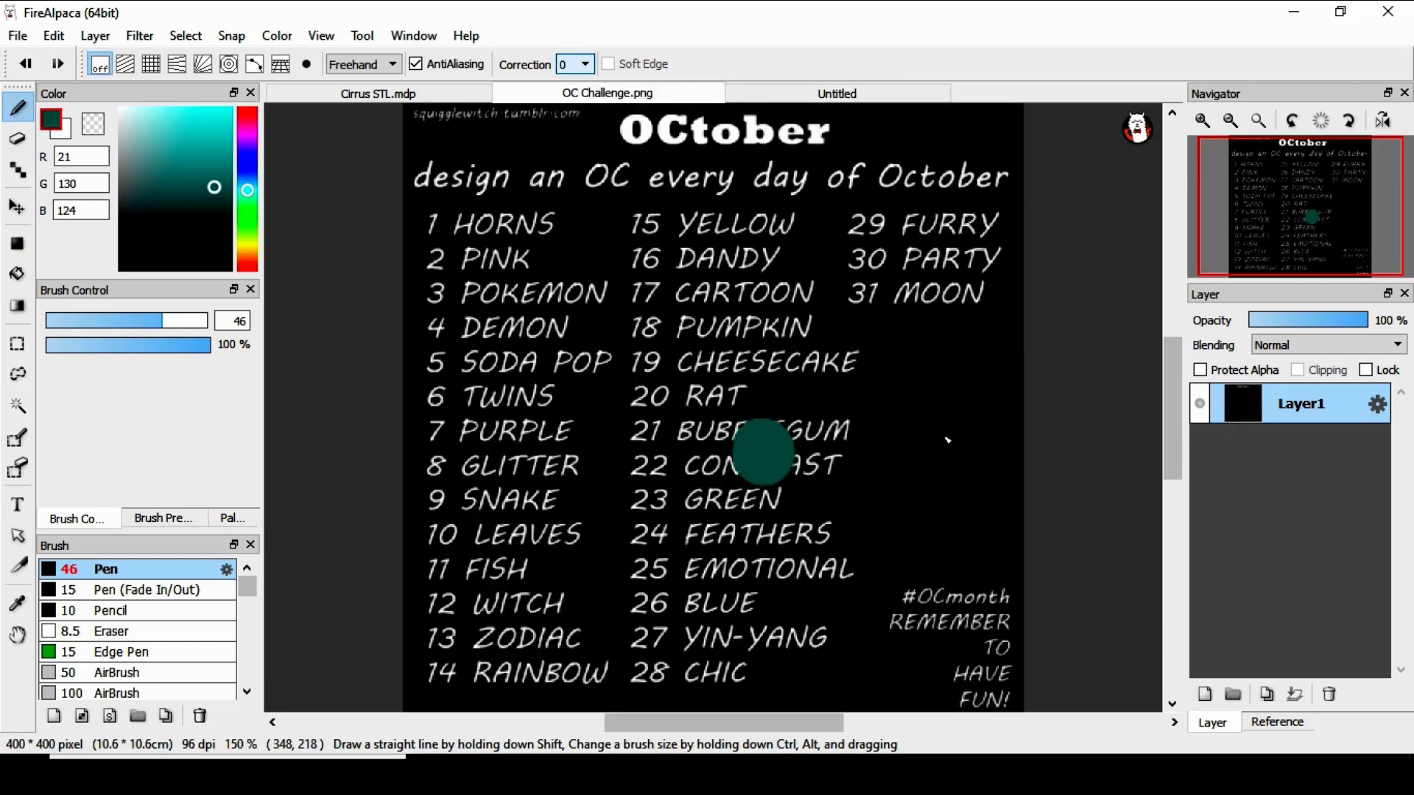
left_click_drag(1171, 435, 1172, 451)
key("ctrl+z")
Mark the chosen prompt on the challenge list with a pen of size 12.2, and return to the Untitled canvas.
left_click(84, 321)
left_click_drag(647, 393, 873, 396)
left_click(836, 93)
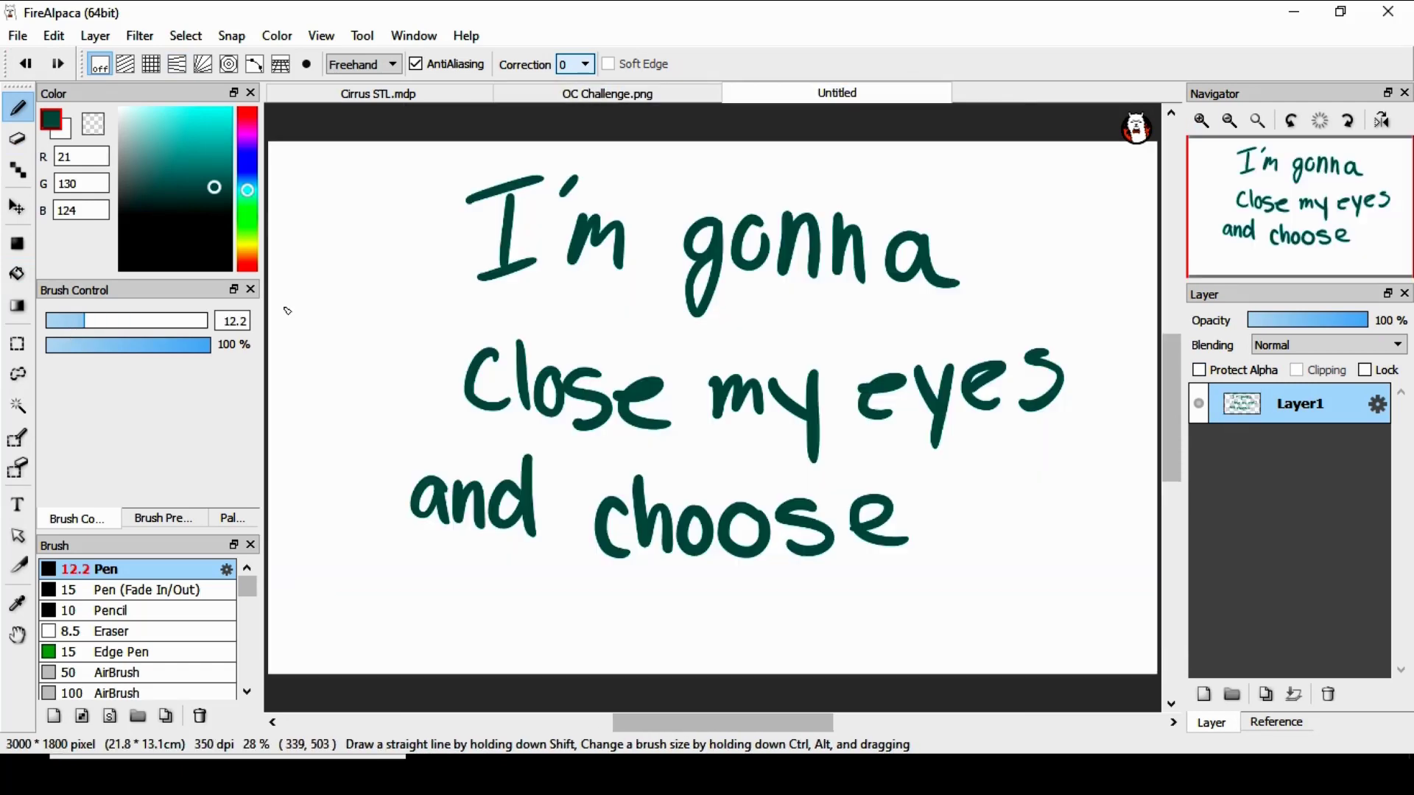
Erase all of the handwritten text from the Untitled canvas with an enlarged eraser.
left_click(18, 138)
left_click_drag(84, 321, 206, 321)
left_click_drag(663, 243, 884, 412)
left_click_drag(344, 470, 1031, 391)
Handwrite "Oh lets get started" on the canvas with the pen, and undo the writing.
left_click(18, 109)
left_click_drag(469, 191, 460, 171)
mouse_move(613, 180)
left_mouse_down()
mouse_move(631, 420)
mouse_move(827, 451)
mouse_move(1041, 395)
left_mouse_up()
left_click(26, 64)
left_click(26, 65)
left_click(26, 64)
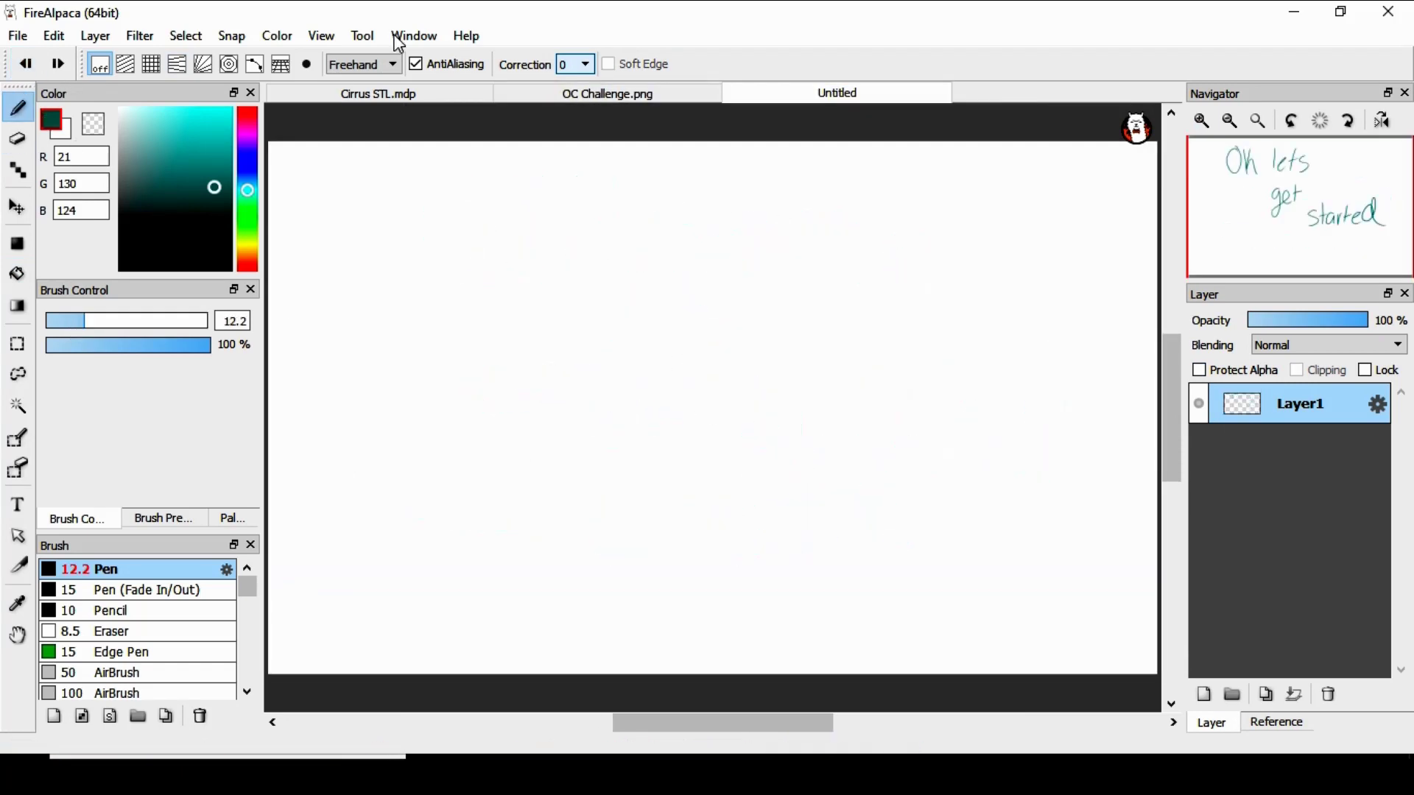
Add five new layers above Layer1, up to Layer6.
left_click_drag(663, 724, 633, 725)
left_click(96, 35)
left_click(111, 55)
left_click(106, 35)
left_click(110, 56)
Write "Challenge:" in the upper-left corner of Layer6 with a size 20 pen in pink (RGB 255, 193, 218).
left_click_drag(248, 165, 248, 118)
left_click(145, 109)
left_click(1201, 120)
left_click_drag(717, 724, 678, 724)
left_click_drag(1171, 430, 1171, 403)
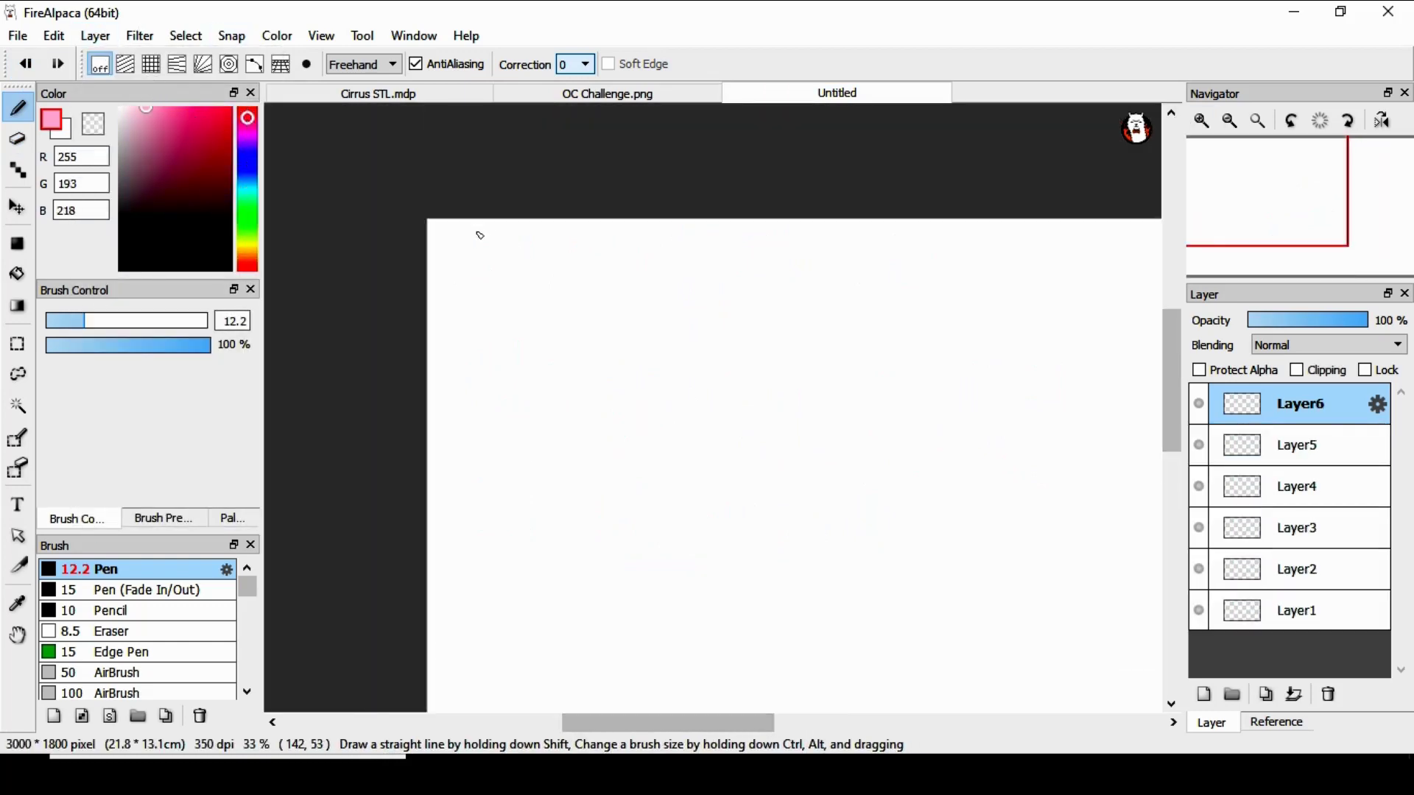
left_click(114, 320)
left_click_drag(498, 233, 474, 273)
left_click(26, 65)
mouse_move(480, 227)
left_mouse_down()
mouse_move(504, 274)
mouse_move(525, 278)
left_mouse_up()
left_click_drag(531, 229, 533, 277)
left_click_drag(542, 231, 547, 276)
mouse_move(555, 259)
left_mouse_down()
mouse_move(577, 255)
mouse_move(635, 316)
left_mouse_up()
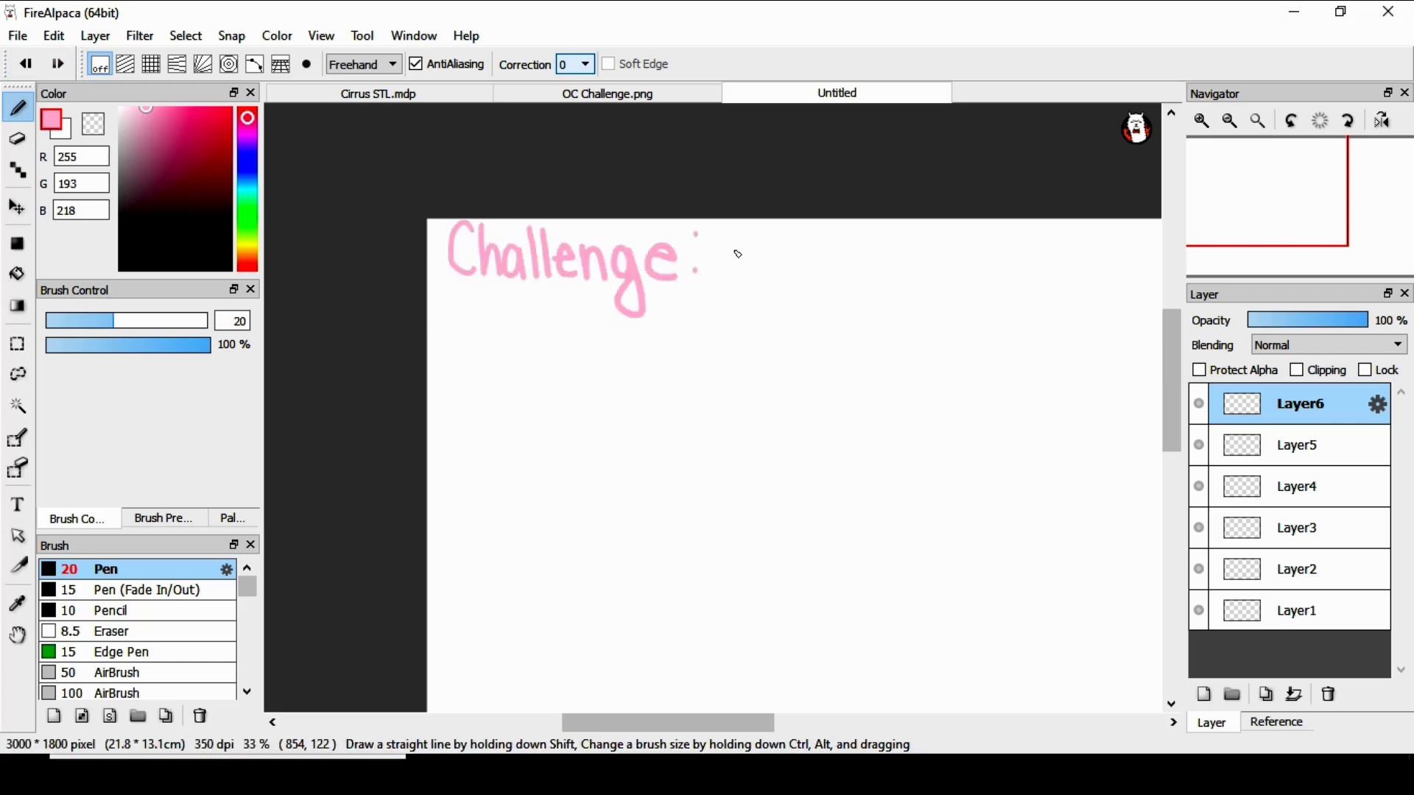
Write "BUBBLEGUM" after "Challenge:" and add small bubbles around the lettering.
mouse_move(737, 254)
left_mouse_down()
mouse_move(606, 227)
mouse_move(659, 274)
left_mouse_up()
left_click_drag(650, 220, 711, 276)
mouse_move(700, 218)
left_mouse_down()
mouse_move(771, 272)
mouse_move(872, 228)
mouse_move(990, 218)
mouse_move(965, 219)
left_mouse_up()
left_click_drag(919, 268, 924, 270)
left_click_drag(973, 270, 976, 272)
left_click(1258, 120)
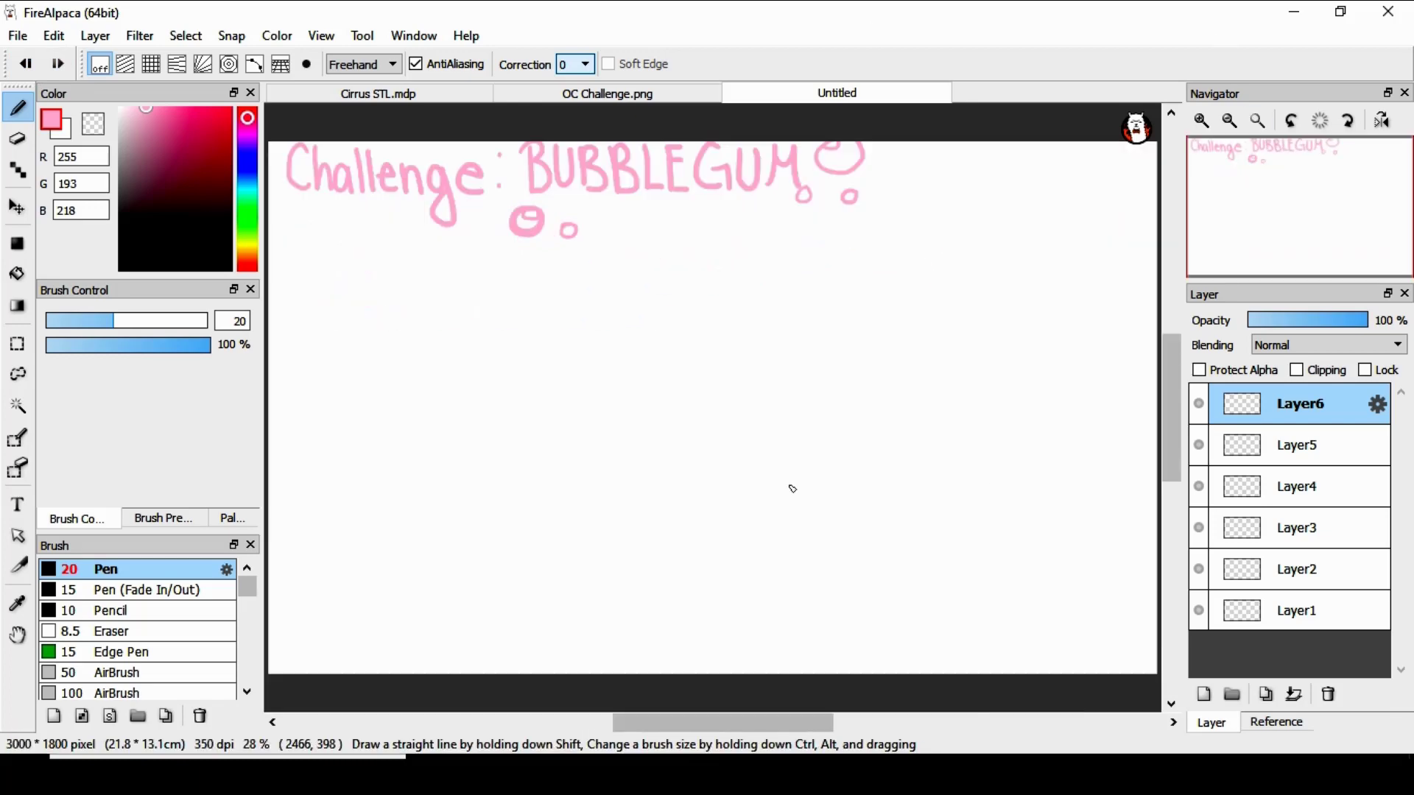
Draw the head as an ellipse-mode circle below the title on Layer1 in pink (RGB 244, 178, 232).
left_click(1300, 617)
mouse_move(208, 180)
left_mouse_down()
mouse_move(116, 157)
mouse_move(148, 113)
left_mouse_up()
left_click(247, 129)
left_click(363, 65)
left_click(360, 141)
left_click_drag(452, 283, 574, 405)
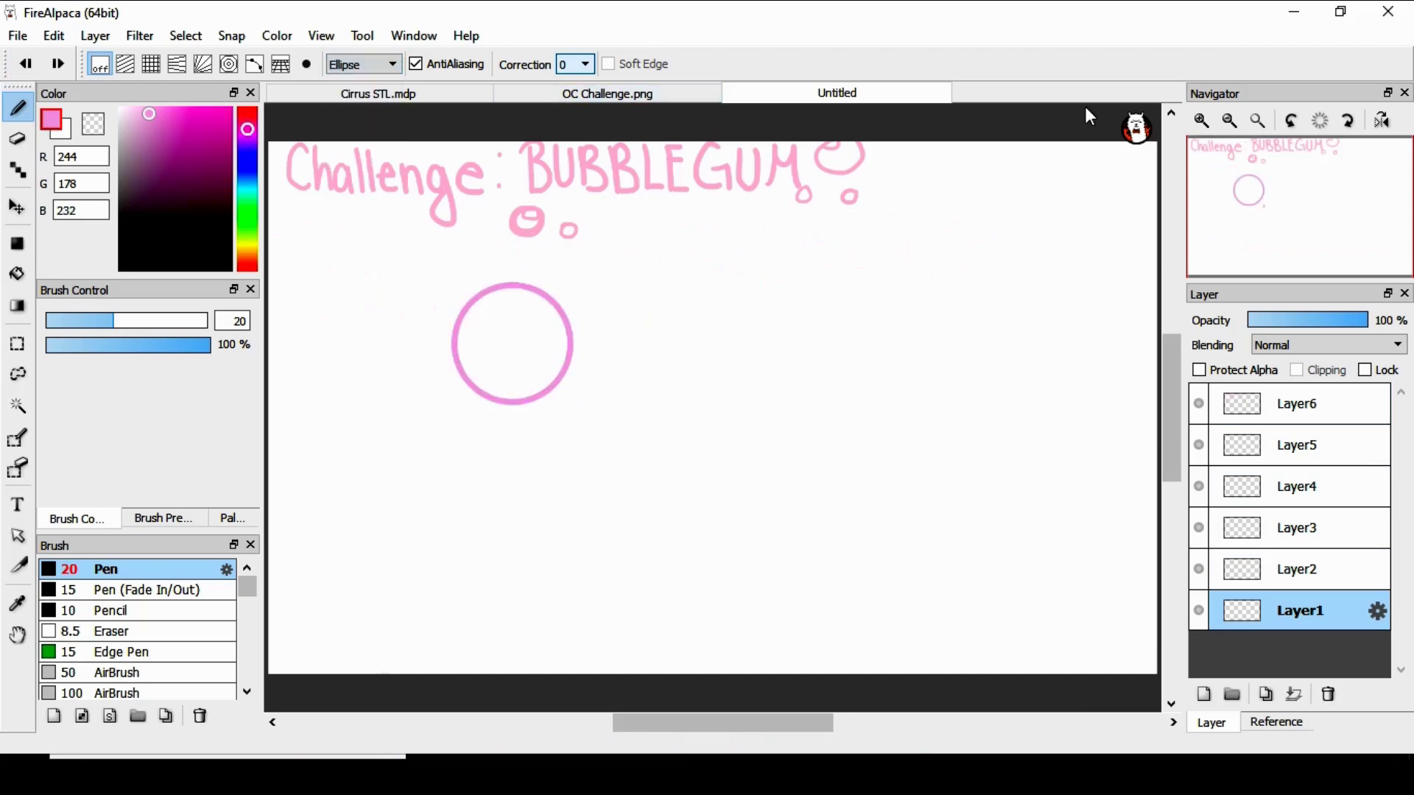
Sketch the face's vertical centre line and the jaw freehand with the pen at size 11.2.
left_click(1201, 120)
left_click(1201, 120)
left_click_drag(722, 722, 669, 723)
left_click(83, 320)
left_click(1201, 120)
left_click(363, 64)
left_click(358, 82)
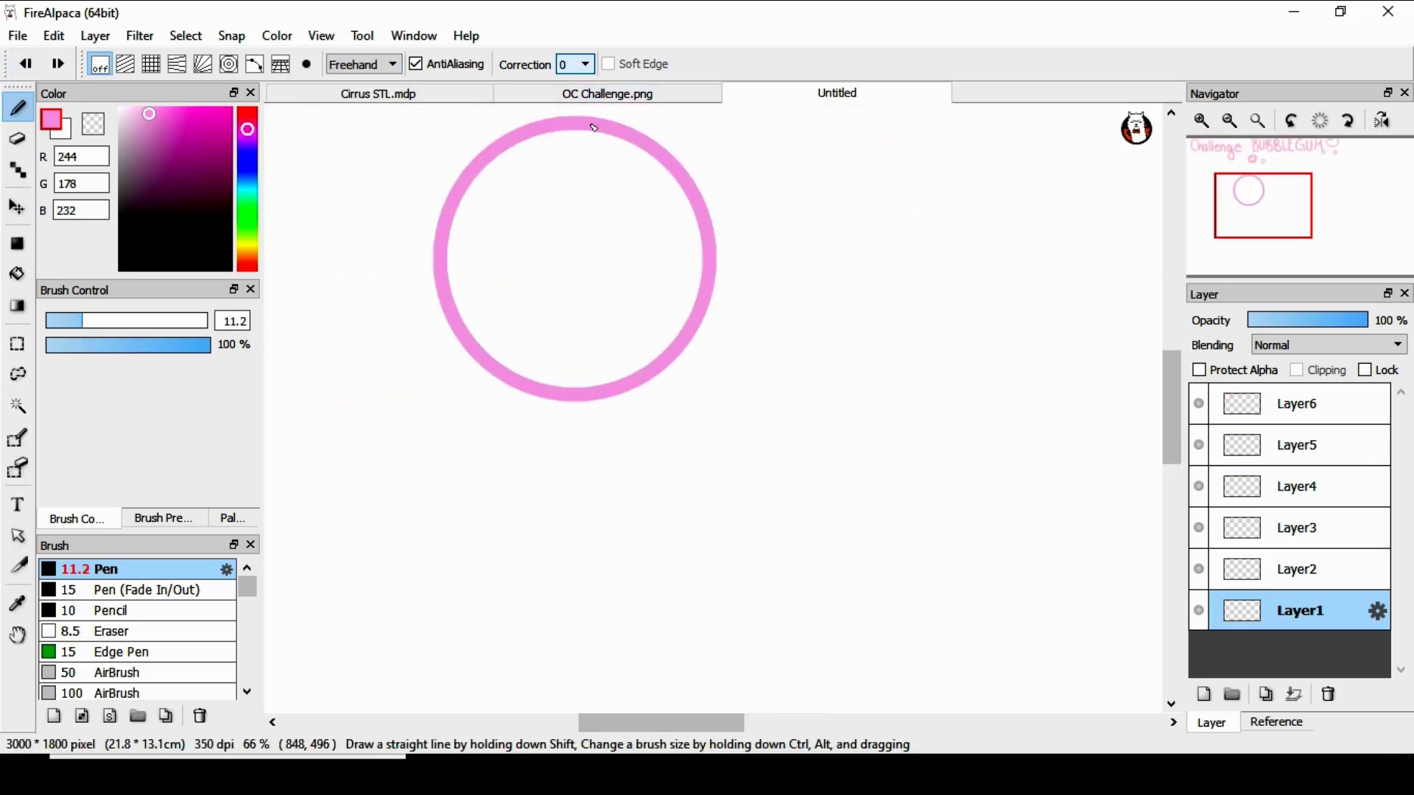
mouse_move(594, 128)
left_mouse_down()
mouse_move(631, 368)
mouse_move(624, 435)
left_mouse_up()
left_click_drag(713, 278, 639, 444)
Sketch both sides of the neck and the sloping shoulders below the head.
left_click_drag(1172, 406, 1171, 442)
left_click_drag(514, 198, 506, 282)
left_click_drag(613, 248, 627, 308)
mouse_move(1174, 418)
left_mouse_down()
mouse_move(1185, 350)
mouse_move(1182, 409)
left_mouse_up()
mouse_move(514, 380)
left_mouse_down()
mouse_move(488, 372)
mouse_move(377, 444)
left_mouse_up()
left_click_drag(703, 467, 716, 572)
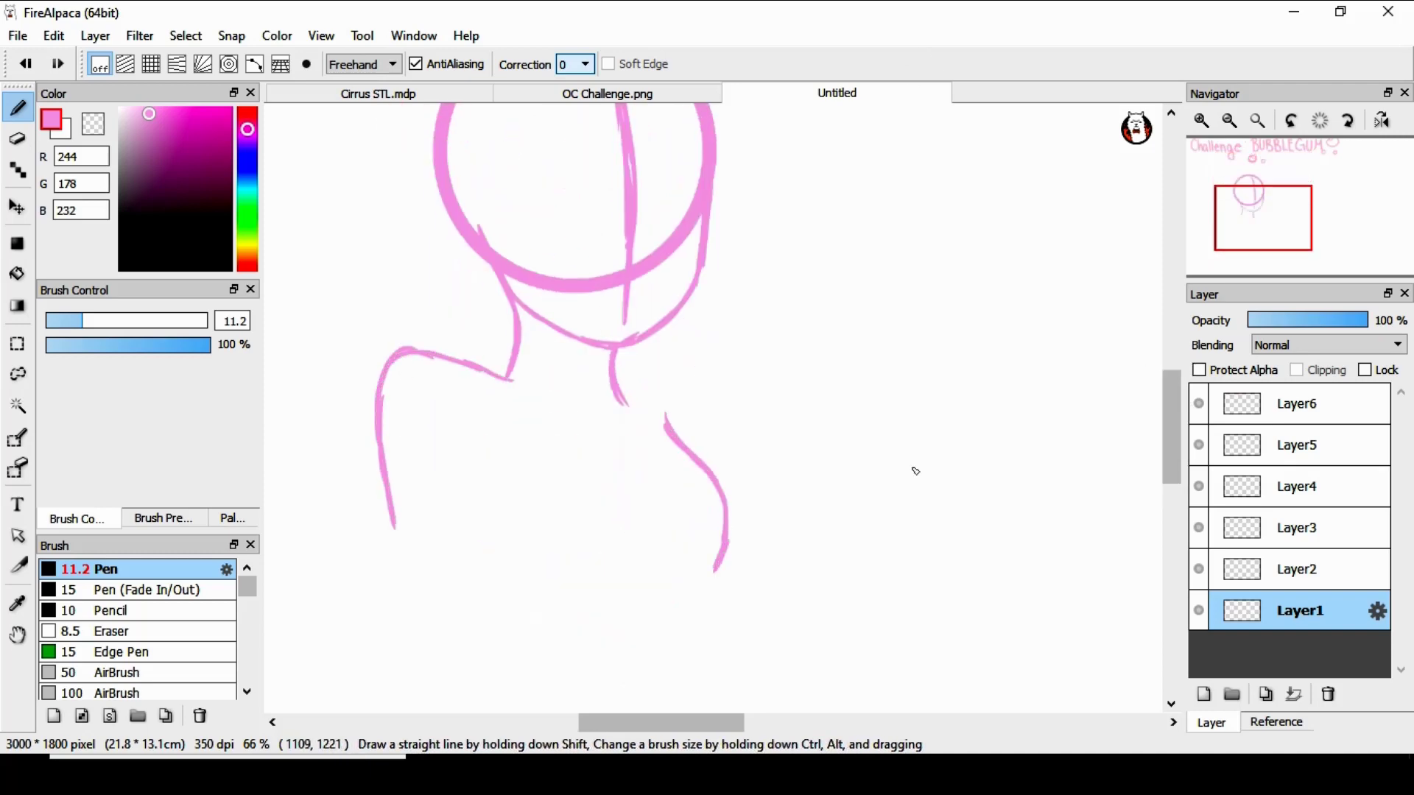
Sketch the outer line of the right upper arm and the inner line of the left upper arm.
mouse_move(621, 390)
left_mouse_down()
mouse_move(685, 409)
mouse_move(771, 560)
left_mouse_up()
left_click_drag(456, 398, 465, 489)
left_click_drag(465, 429, 467, 561)
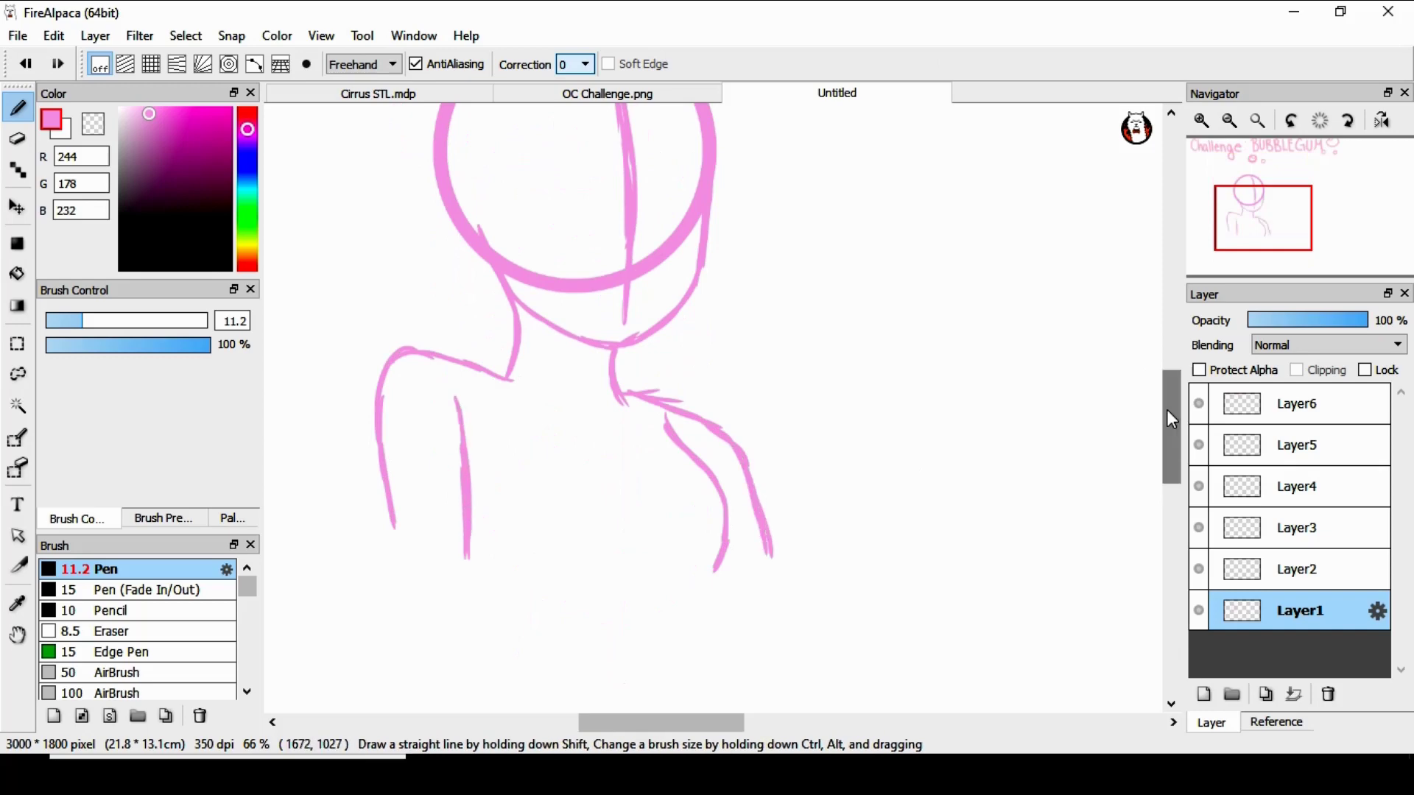
Sketch both sides of the torso, curving in at the waist and out to the hips.
left_click_drag(1166, 409, 1166, 452)
mouse_move(718, 349)
left_mouse_down()
mouse_move(711, 516)
mouse_move(750, 671)
left_mouse_up()
left_click_drag(1172, 472, 1173, 496)
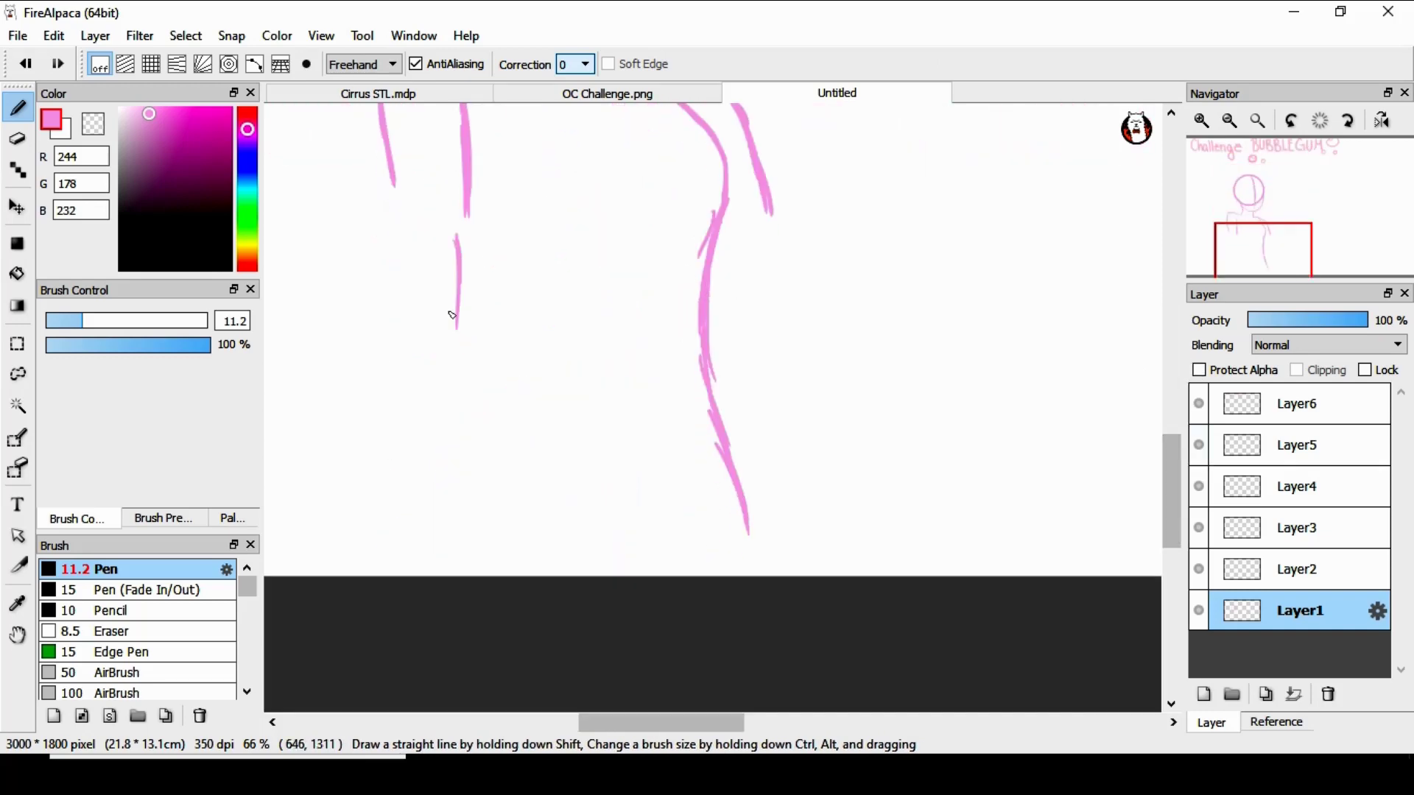
mouse_move(455, 237)
left_mouse_down()
mouse_move(465, 372)
mouse_move(427, 541)
mouse_move(447, 574)
left_mouse_up()
left_click_drag(747, 519, 751, 577)
Sketch the curved top of the left thigh and the short crotch line beside it.
mouse_move(1174, 475)
left_mouse_down()
mouse_move(1174, 423)
mouse_move(1173, 498)
left_mouse_up()
left_click_drag(441, 306, 545, 324)
left_click_drag(516, 292, 598, 464)
left_click_drag(586, 406, 654, 382)
left_click_drag(1180, 469, 1180, 472)
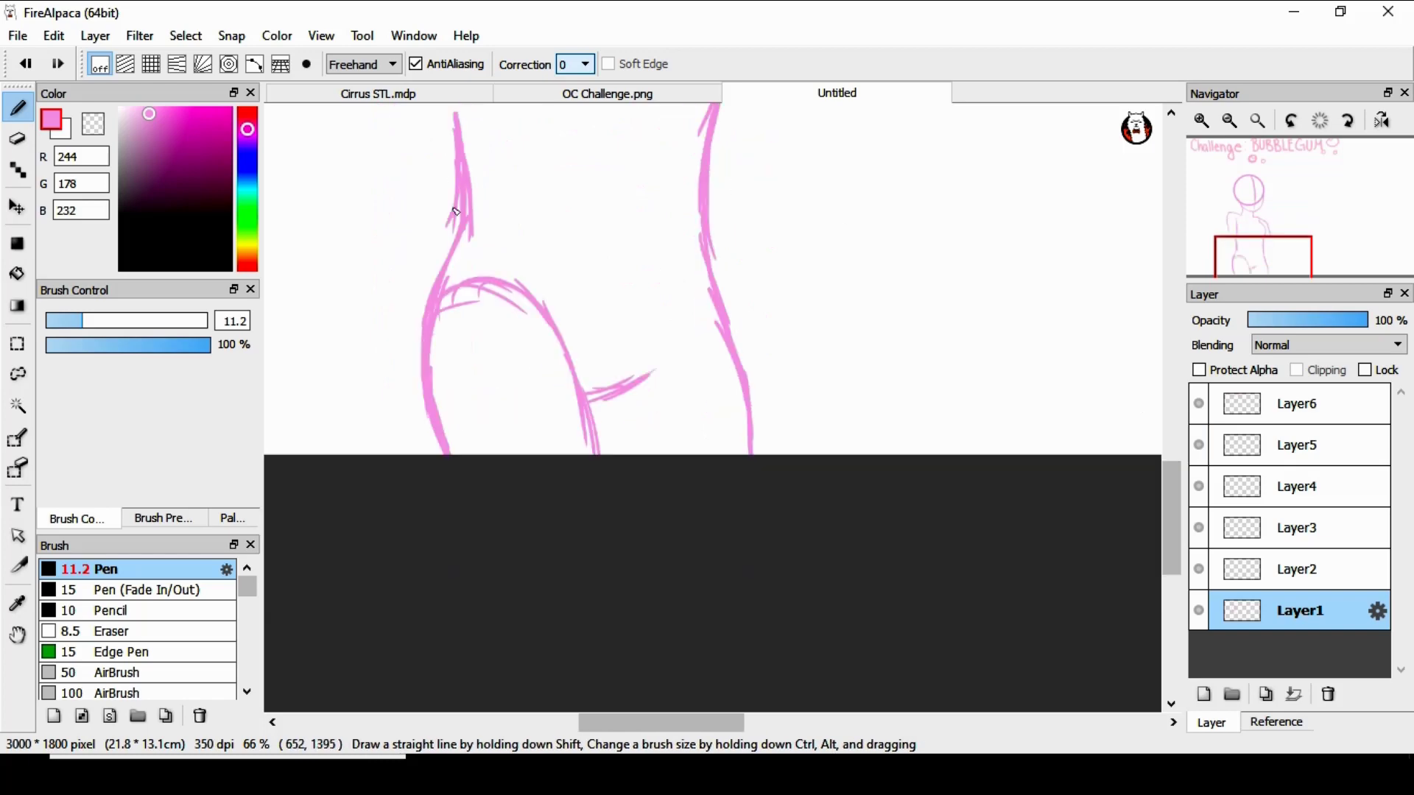
Redraw the left hip line farther outward and erase the old hip line with a size 19 eraser.
left_click_drag(458, 200, 422, 277)
mouse_move(436, 234)
left_mouse_down()
mouse_move(409, 375)
mouse_move(433, 453)
left_mouse_up()
left_click_drag(1172, 472, 1172, 476)
left_click(18, 139)
left_click(102, 322)
left_click_drag(103, 326, 111, 324)
left_click_drag(455, 243, 435, 386)
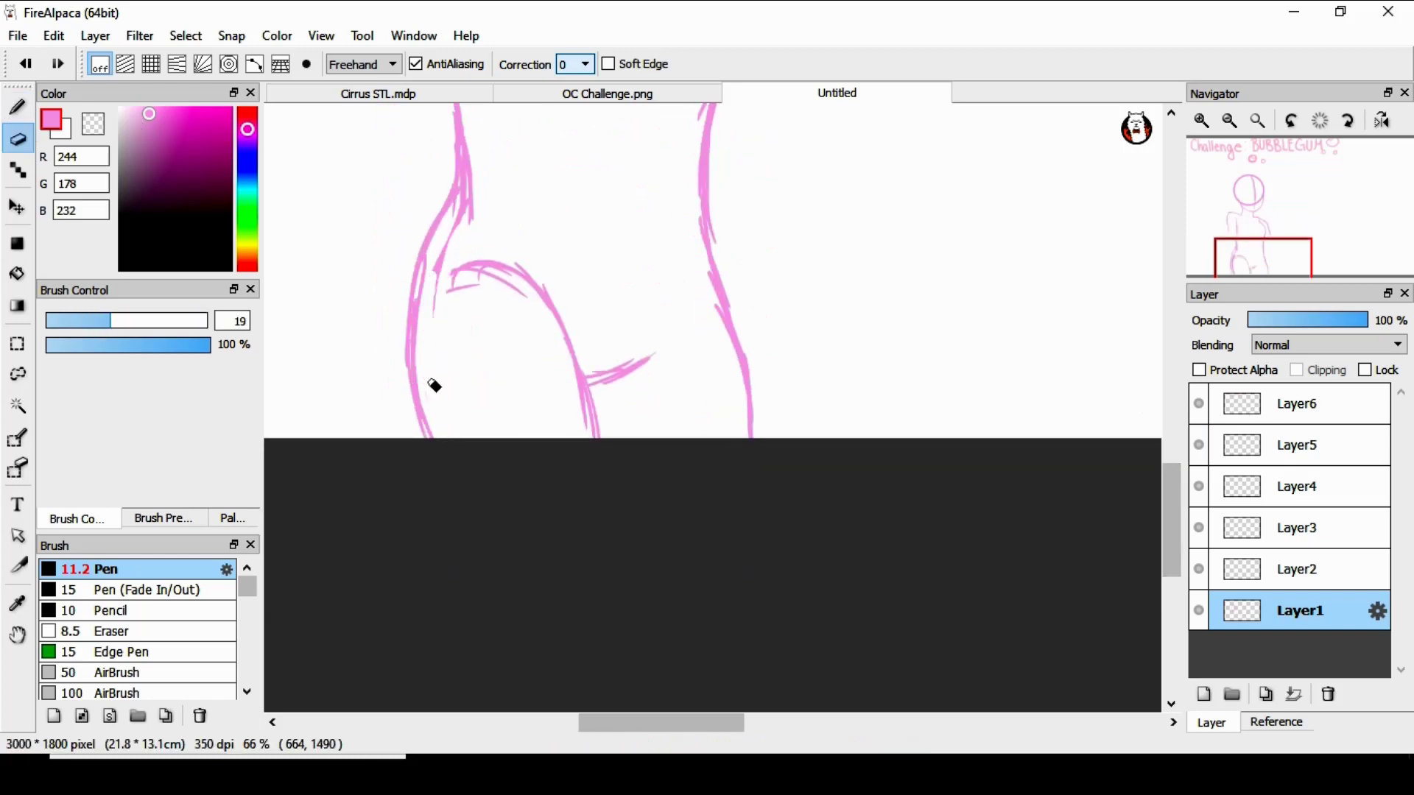
Extend the left upper arm and mark its elbow with a circle at the waist.
scroll(1117, 370, "up", 3)
key("b")
left_click_drag(458, 162, 477, 368)
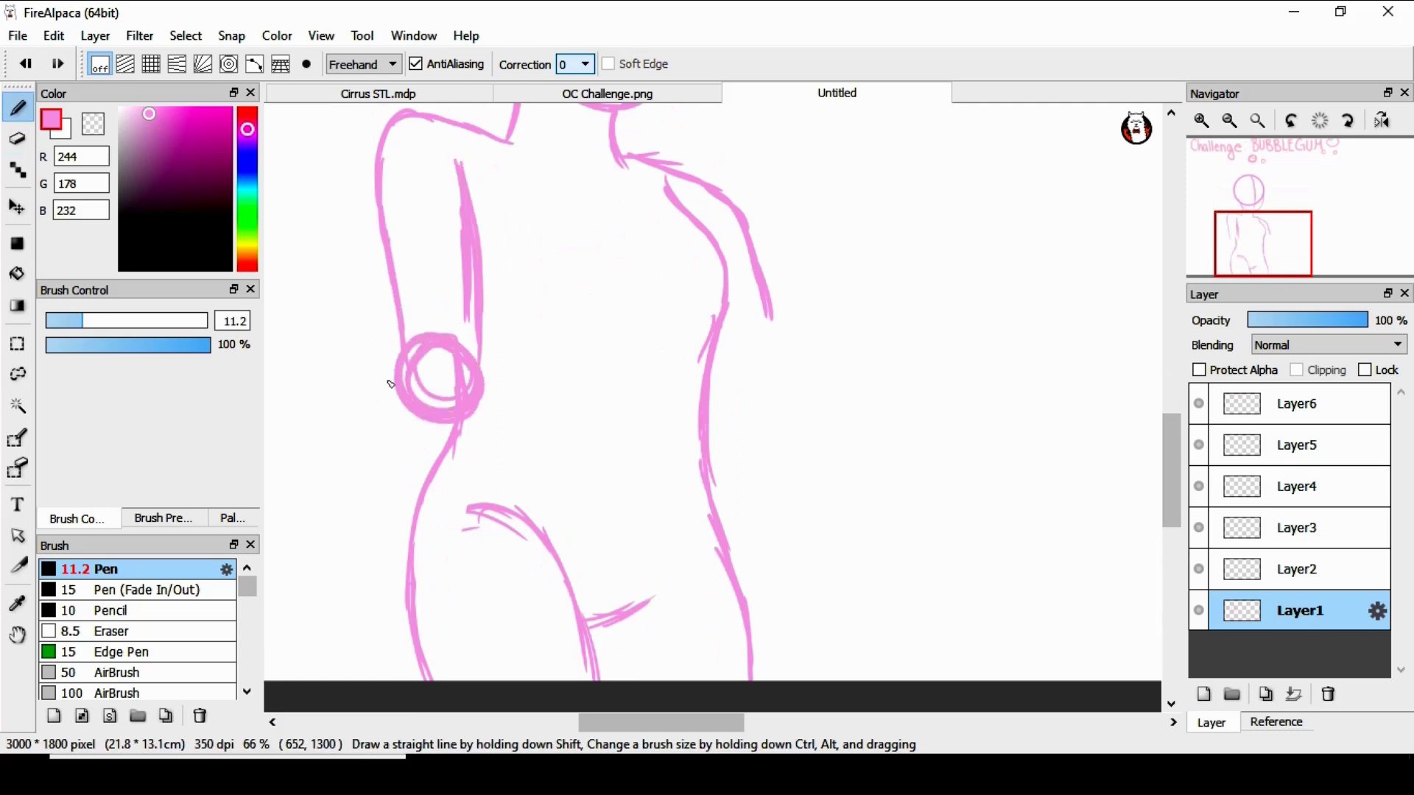
Sketch the left forearm hanging down from the elbow circle to a hand circle near the canvas's lower edge.
mouse_move(1169, 468)
left_mouse_down()
mouse_move(1170, 452)
mouse_move(1170, 486)
left_mouse_up()
left_click_drag(396, 321, 399, 463)
left_click_drag(395, 402, 433, 568)
left_click_drag(479, 315, 470, 521)
left_click_drag(476, 353, 474, 554)
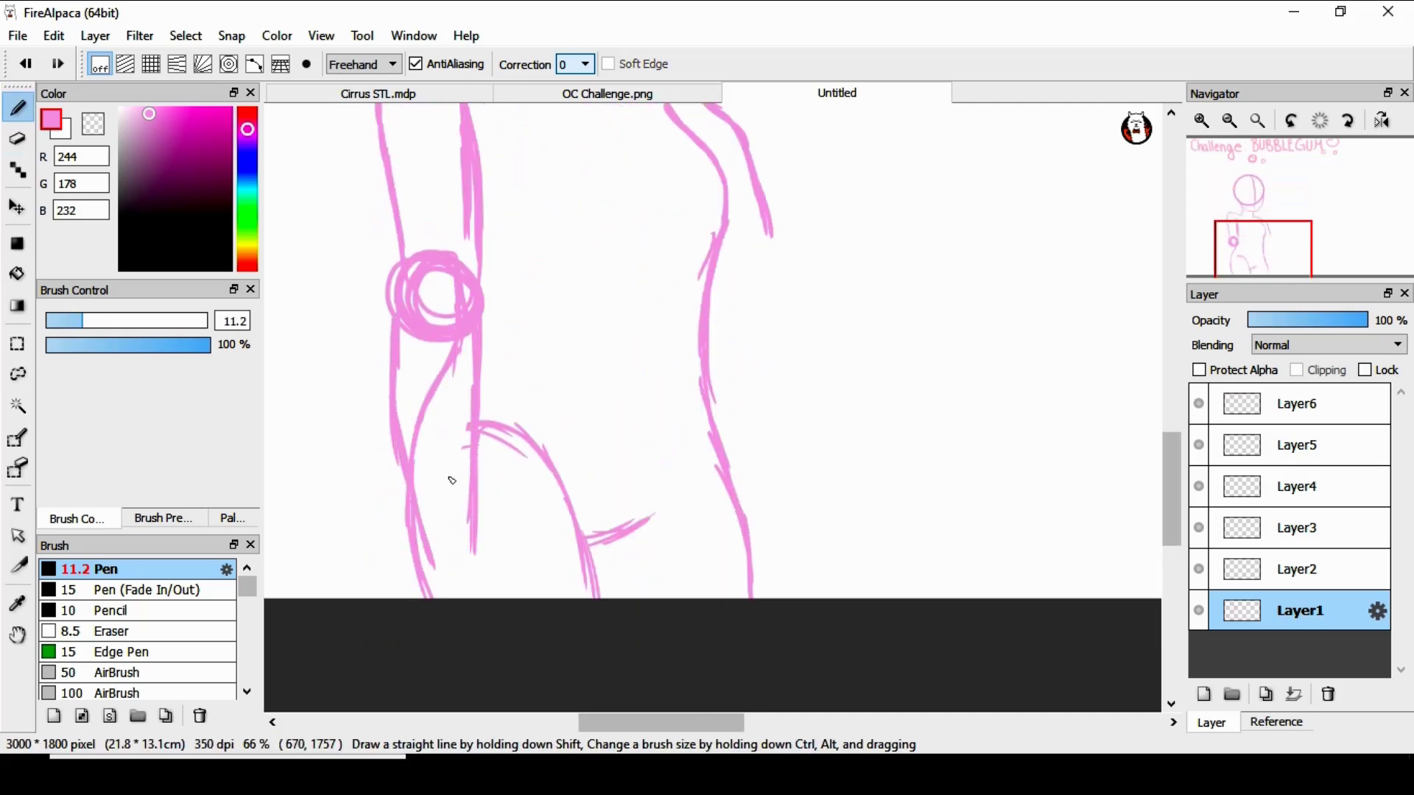
left_click_drag(397, 436, 425, 569)
Sketch the right elbow circle and a forearm raised outward, ending in a hand circle.
left_click_drag(1169, 497, 1169, 482)
left_click_drag(764, 298, 770, 405)
mouse_move(714, 429)
left_mouse_down()
mouse_move(754, 456)
mouse_move(718, 433)
left_mouse_up()
left_click_drag(740, 388, 914, 290)
mouse_move(756, 381)
left_mouse_down()
mouse_move(881, 302)
mouse_move(769, 453)
left_mouse_up()
left_click_drag(1171, 442, 1171, 407)
left_click_drag(917, 454, 905, 486)
Sketch the scalloped fringe over the top of the head in dark magenta (RGB 188, 110, 174).
mouse_move(1174, 433)
left_mouse_down()
mouse_move(1188, 415)
mouse_move(1185, 488)
mouse_move(1188, 404)
mouse_move(1181, 425)
left_mouse_up()
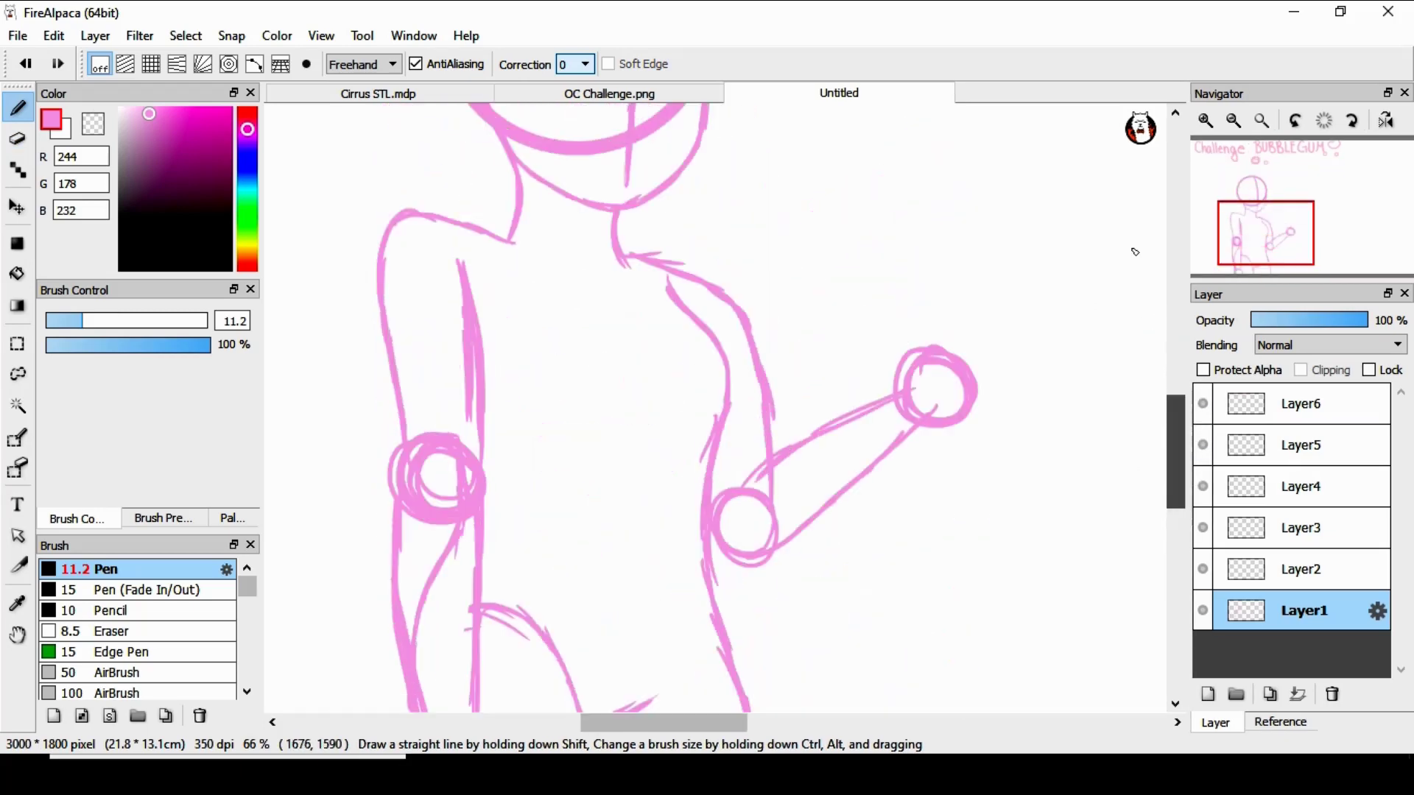
left_click_drag(663, 723, 621, 722)
left_click_drag(1178, 426, 1185, 375)
left_click_drag(626, 723, 651, 722)
left_click(165, 150)
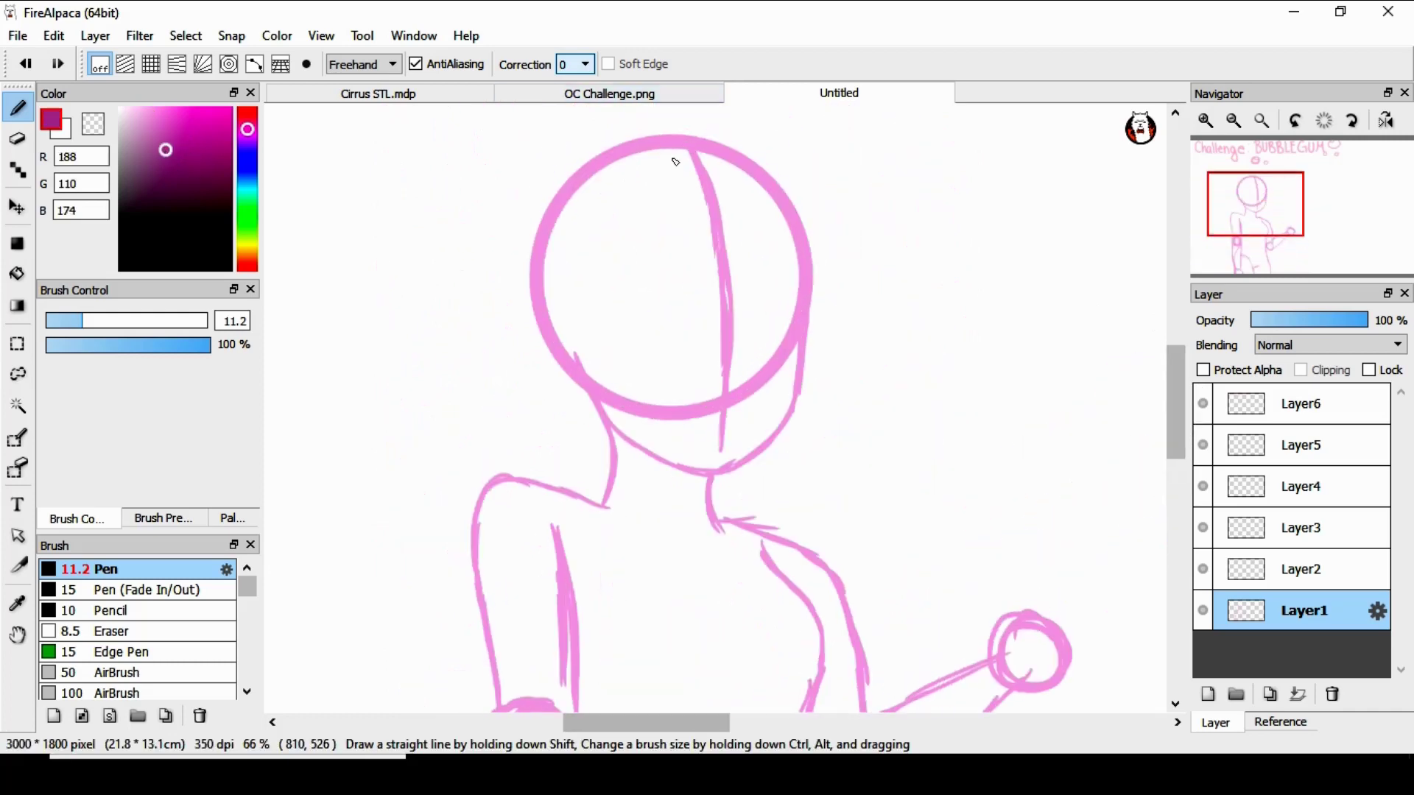
scroll(1174, 379, "up", 3)
left_click_drag(593, 240, 684, 293)
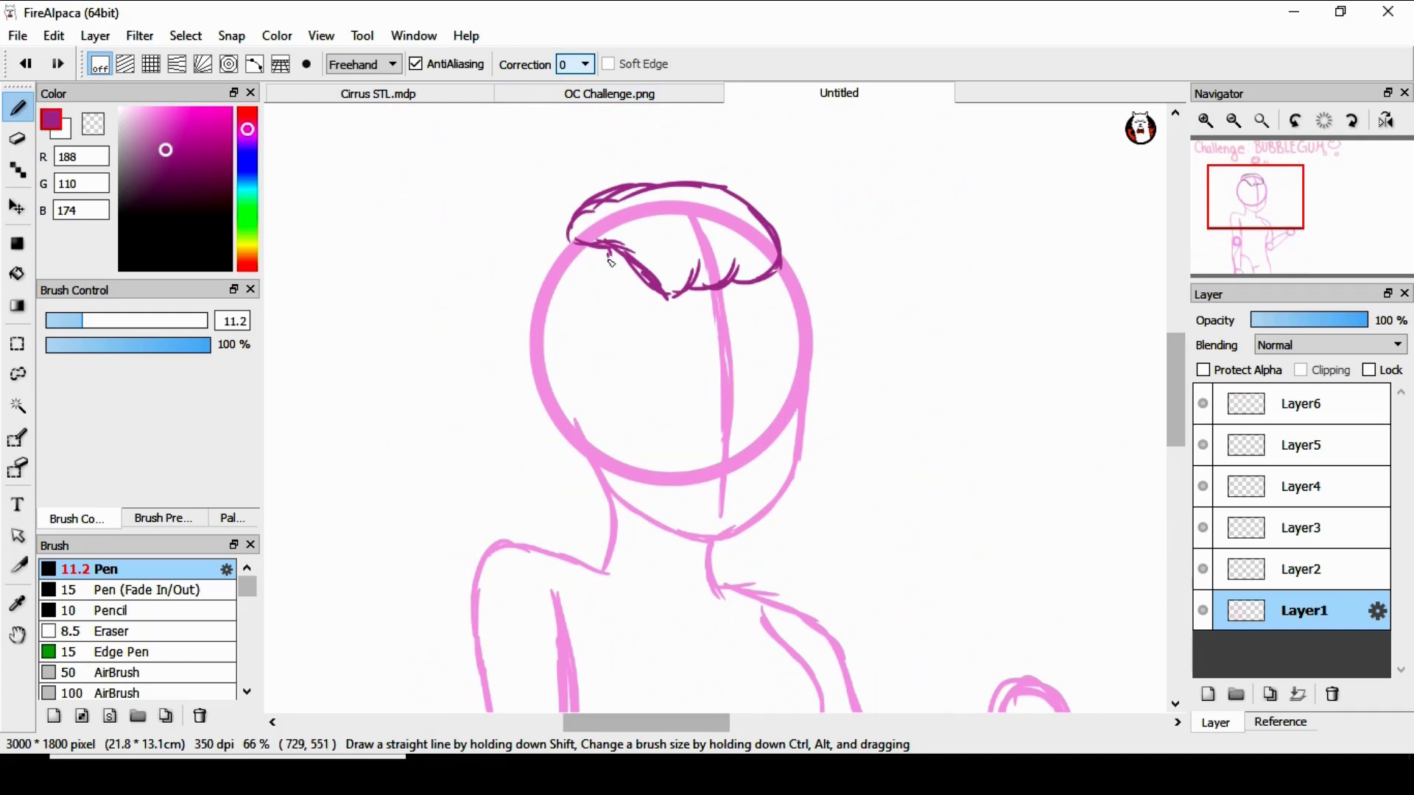
Sketch the ear on the left of the head and wavy locks framing both sides of the face.
left_click_drag(560, 380, 604, 456)
left_click_drag(635, 269, 603, 328)
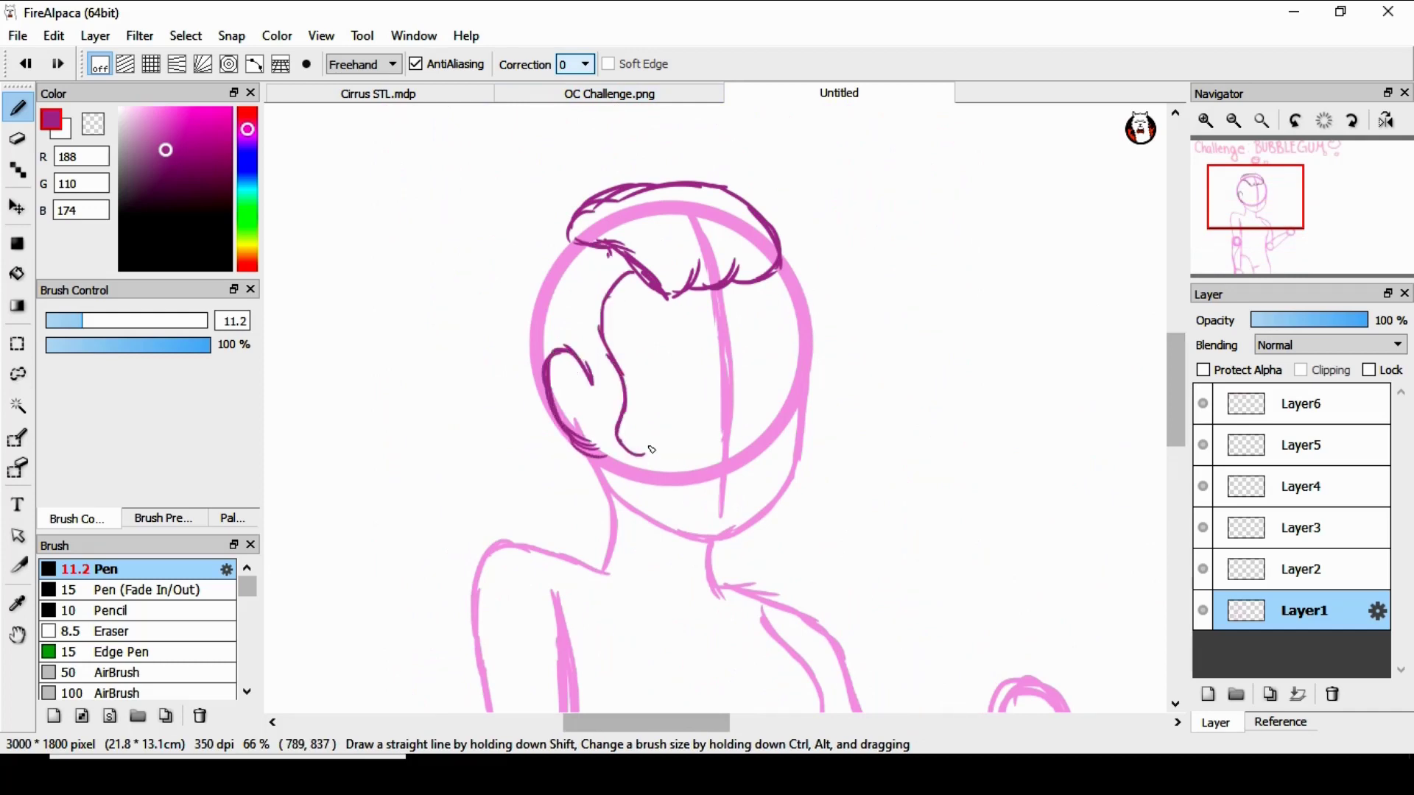
left_click(27, 65)
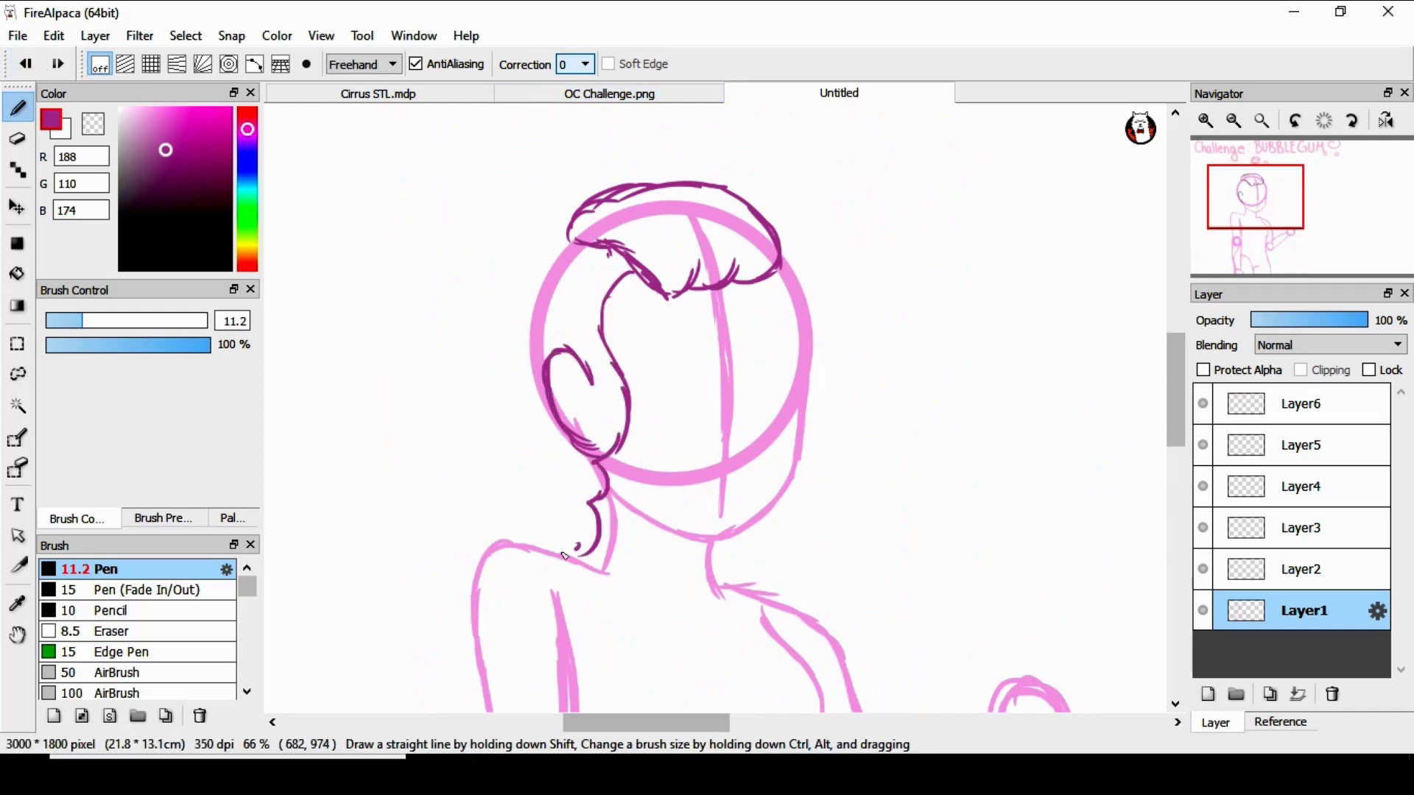
left_click_drag(576, 550, 552, 553)
left_click_drag(773, 276, 825, 412)
Draw a swept hair tuft at the head's upper left and long wavy hair down the left side.
scroll(1143, 317, "up", 3)
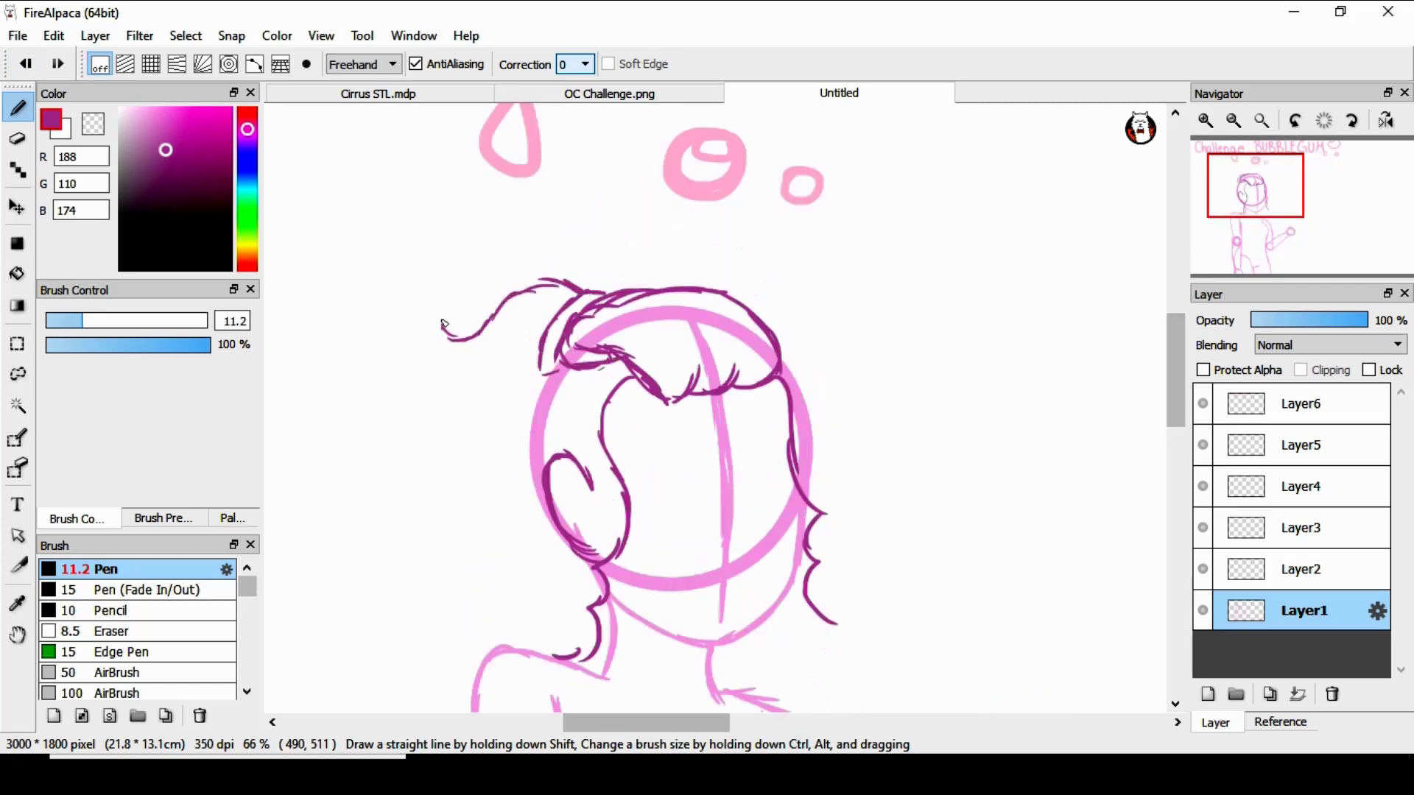
left_click_drag(444, 324, 508, 407)
scroll(551, 175, "down", 6)
left_click_drag(451, 315, 361, 512)
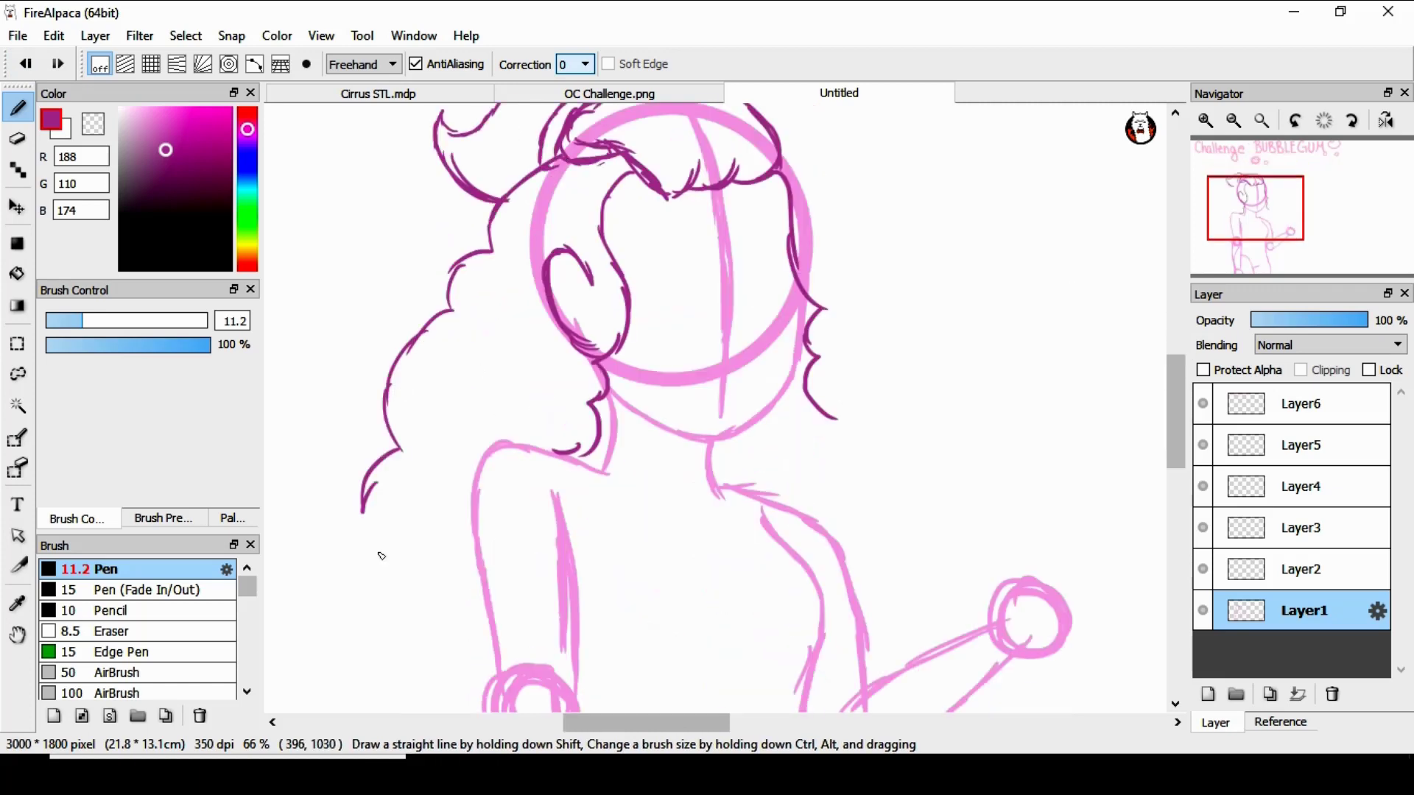
Draw the wavy outer hair down the right side and finish the curled tips of the hair on both sides.
scroll(1102, 239, "up", 1)
mouse_move(796, 209)
left_mouse_down()
mouse_move(873, 408)
mouse_move(880, 571)
left_mouse_up()
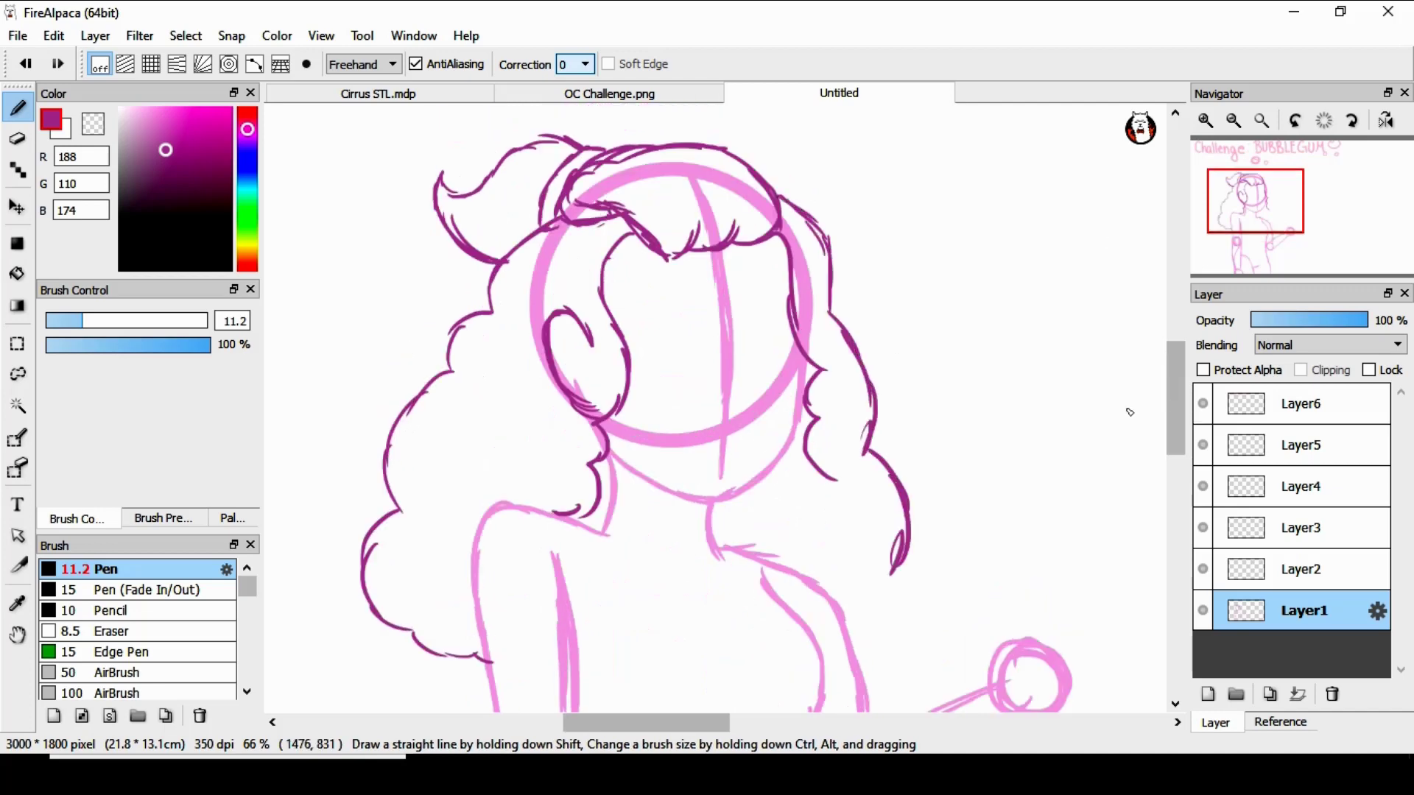
scroll(1129, 407, "down", 4)
left_click_drag(866, 435, 852, 456)
mouse_move(1178, 420)
left_mouse_down()
mouse_move(1186, 368)
mouse_move(1182, 409)
left_mouse_up()
left_click_drag(442, 521, 477, 532)
Lasso the ear, move it slightly left and up with Transform, and clear the selection.
left_click_drag(1179, 417, 1188, 390)
left_click(18, 374)
mouse_move(590, 301)
left_mouse_down()
mouse_move(586, 433)
mouse_move(598, 304)
mouse_move(547, 333)
left_mouse_up()
left_click(185, 35)
left_click(237, 282)
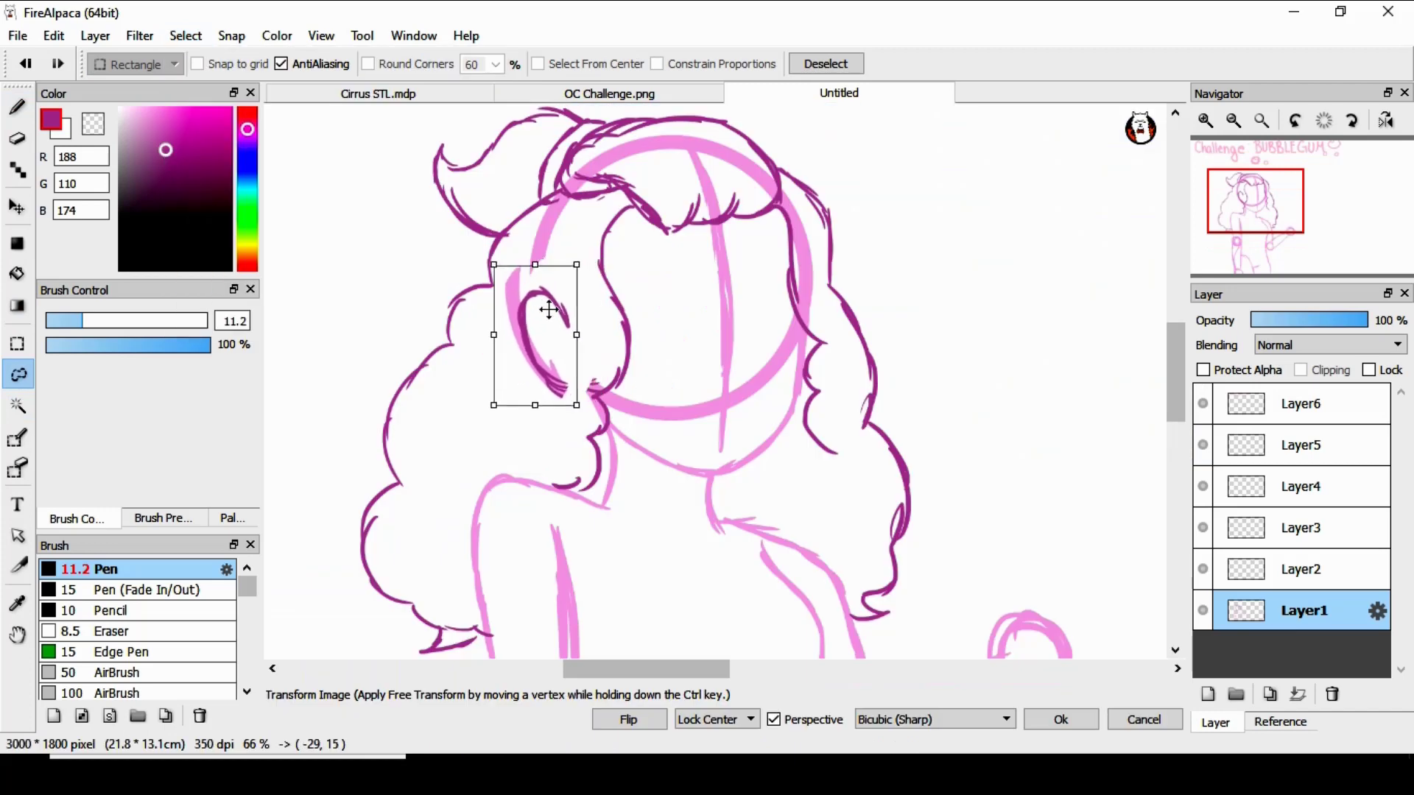
left_click(1004, 716)
left_click(825, 64)
Draw a spiral curl in the hair on each side of the figure with the pen.
key("b")
mouse_move(1176, 401)
left_mouse_down()
mouse_move(1167, 376)
mouse_move(1174, 410)
left_mouse_up()
left_click_drag(397, 425, 415, 408)
mouse_move(892, 487)
left_mouse_down()
mouse_move(853, 486)
mouse_move(864, 470)
left_mouse_up()
Sketch the off-shoulder neckline across the chest and ruffled sleeves on both upper arms.
mouse_move(1176, 363)
left_mouse_down()
mouse_move(1190, 310)
mouse_move(1187, 486)
mouse_move(1176, 437)
left_mouse_up()
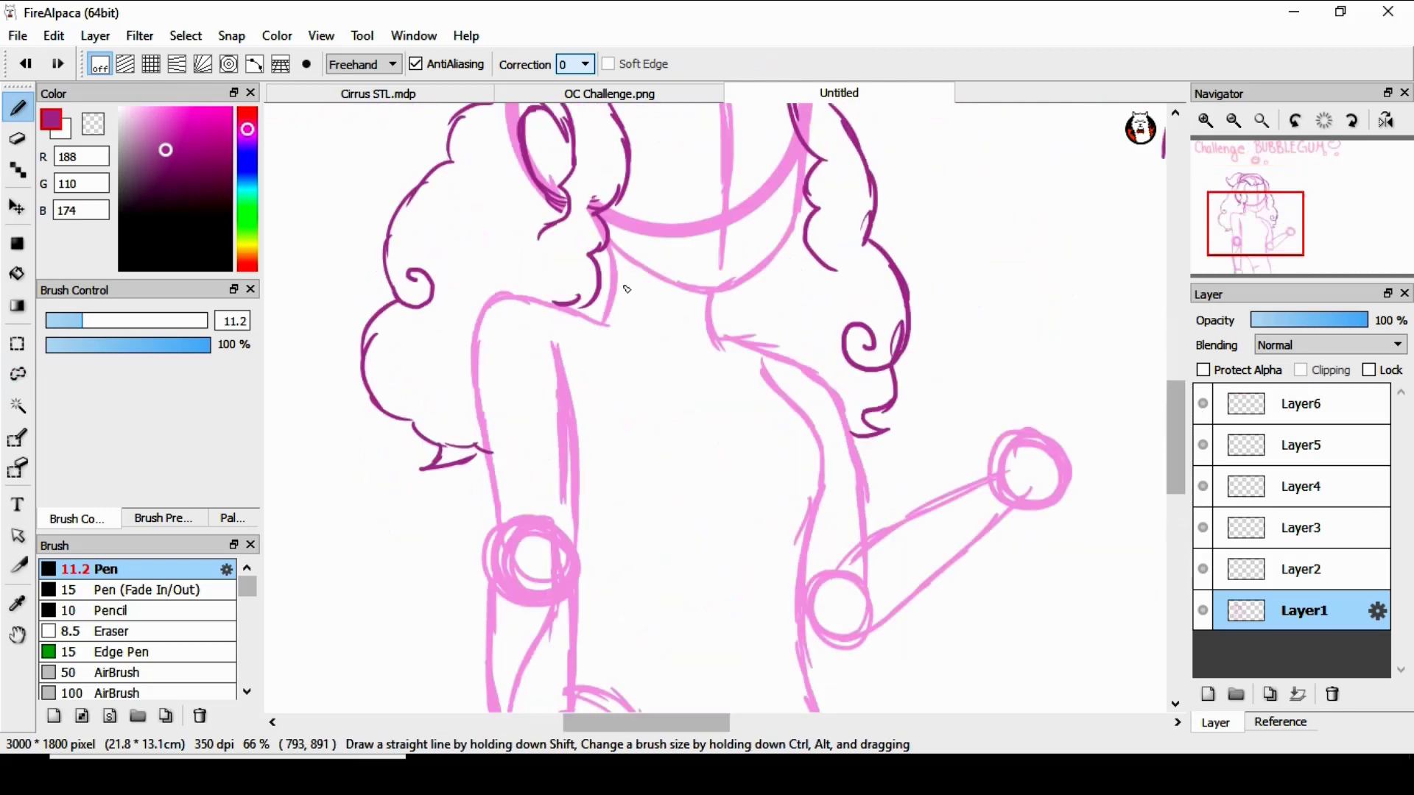
mouse_move(529, 304)
left_mouse_down()
mouse_move(679, 373)
mouse_move(784, 366)
mouse_move(482, 391)
left_mouse_up()
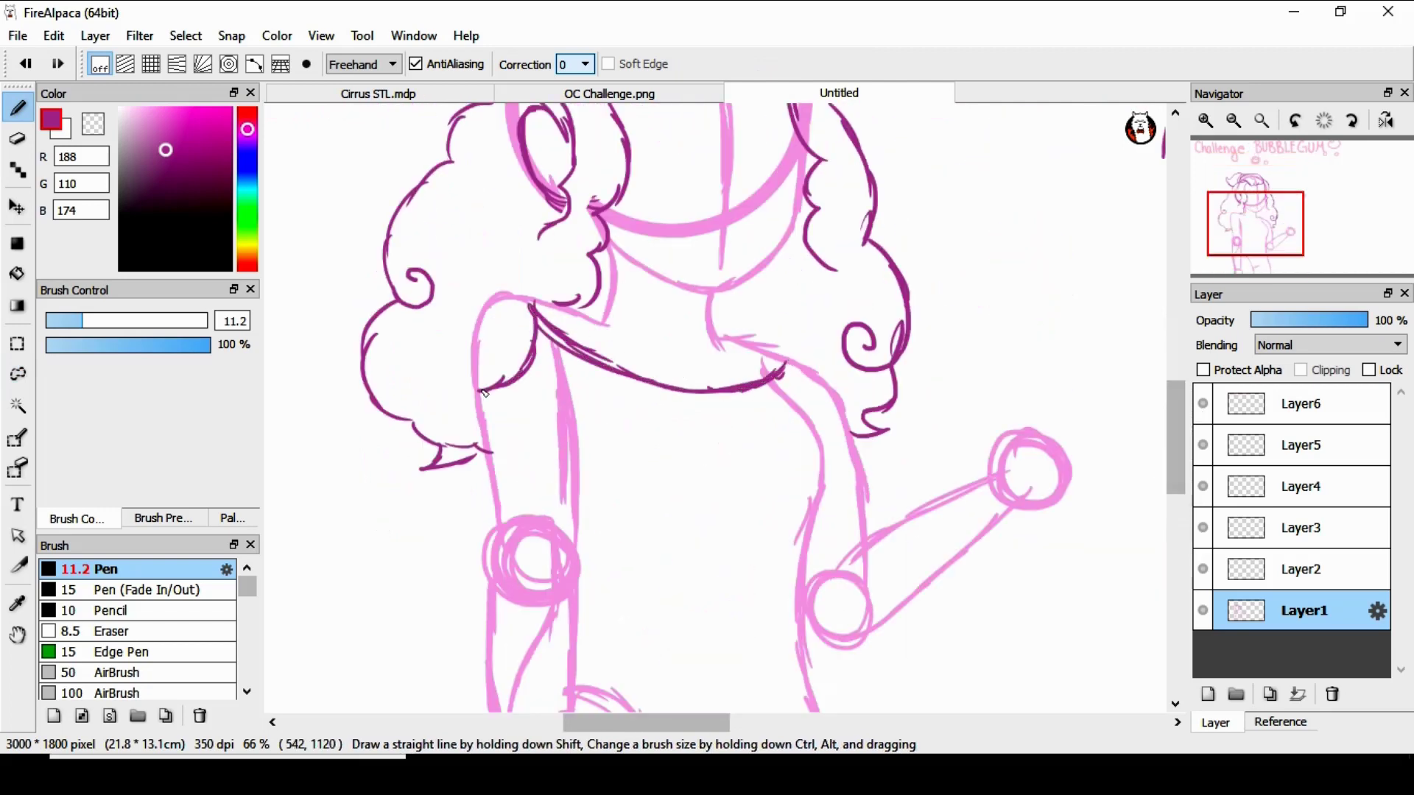
left_click_drag(784, 364, 823, 391)
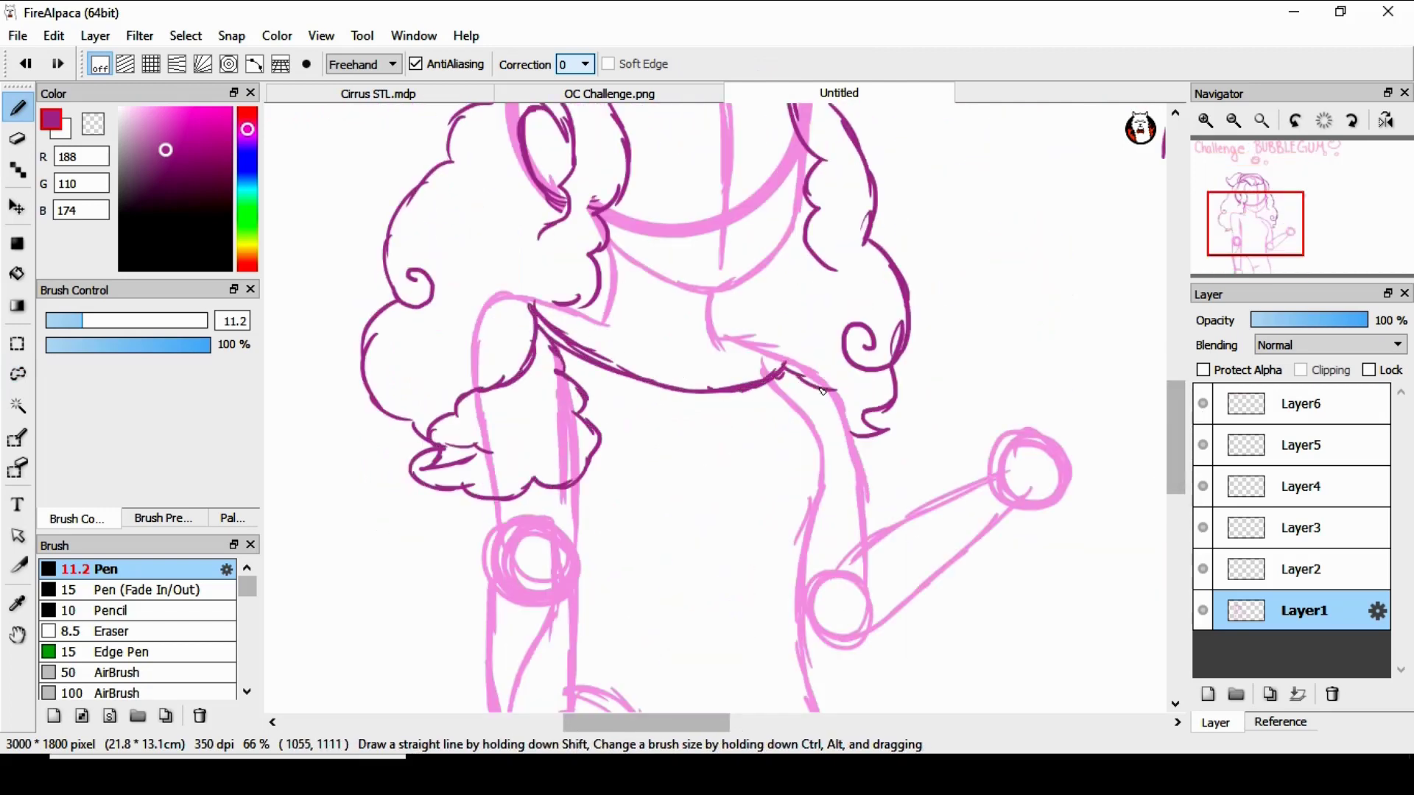
Draw the wavy ruffled hem of the top across the waist.
mouse_move(1176, 450)
left_mouse_down()
mouse_move(1159, 442)
mouse_move(1183, 483)
mouse_move(1162, 434)
mouse_move(1171, 486)
left_mouse_up()
mouse_move(802, 319)
left_mouse_down()
mouse_move(814, 396)
mouse_move(726, 385)
left_mouse_up()
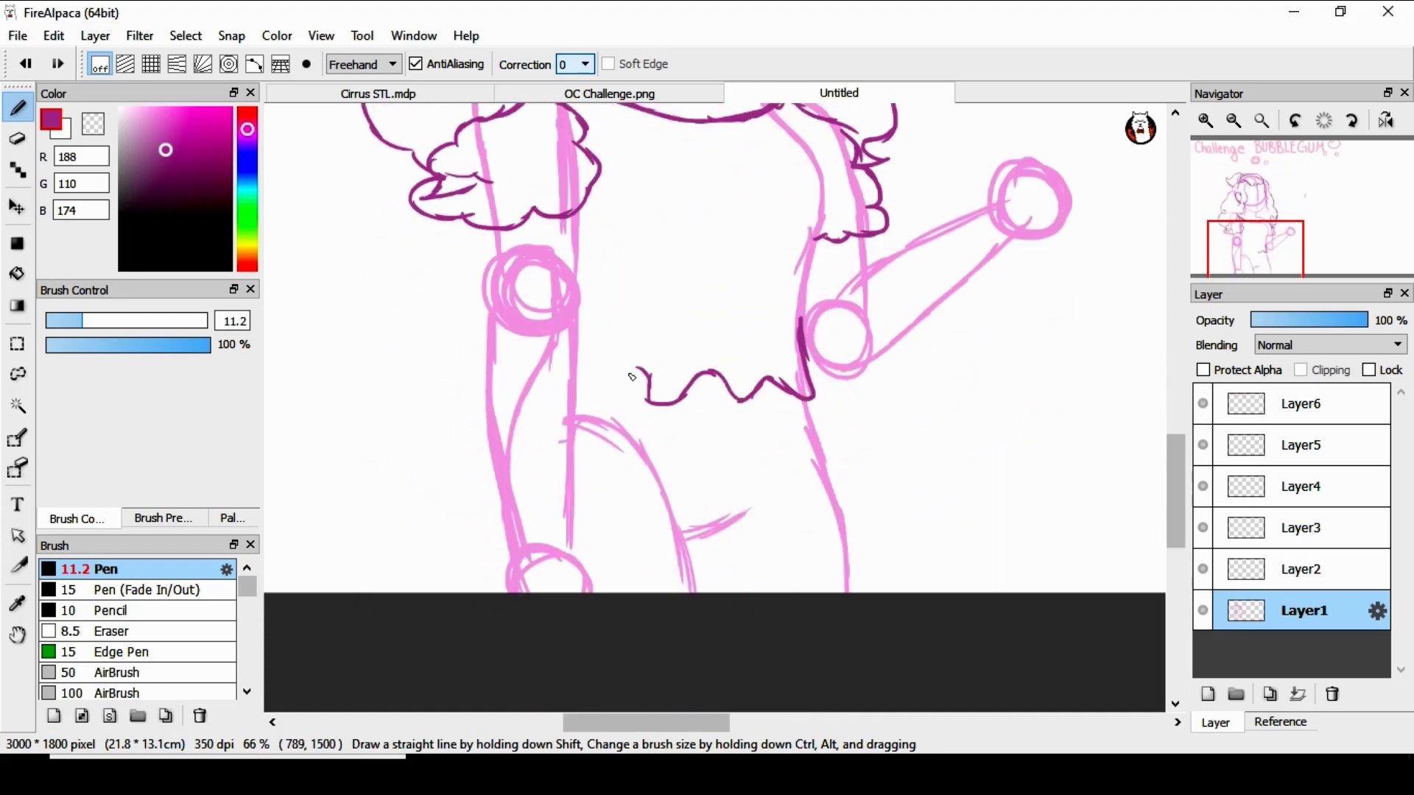
left_click_drag(635, 369, 611, 381)
left_click_drag(619, 384, 574, 370)
Draw the skirt's curved waistband below the ruffled hem and its flared right edge.
left_click_drag(1176, 469, 1176, 484)
left_click_drag(566, 330, 656, 349)
left_click_drag(562, 315, 808, 320)
left_click_drag(810, 323, 879, 466)
left_click_drag(812, 324, 848, 387)
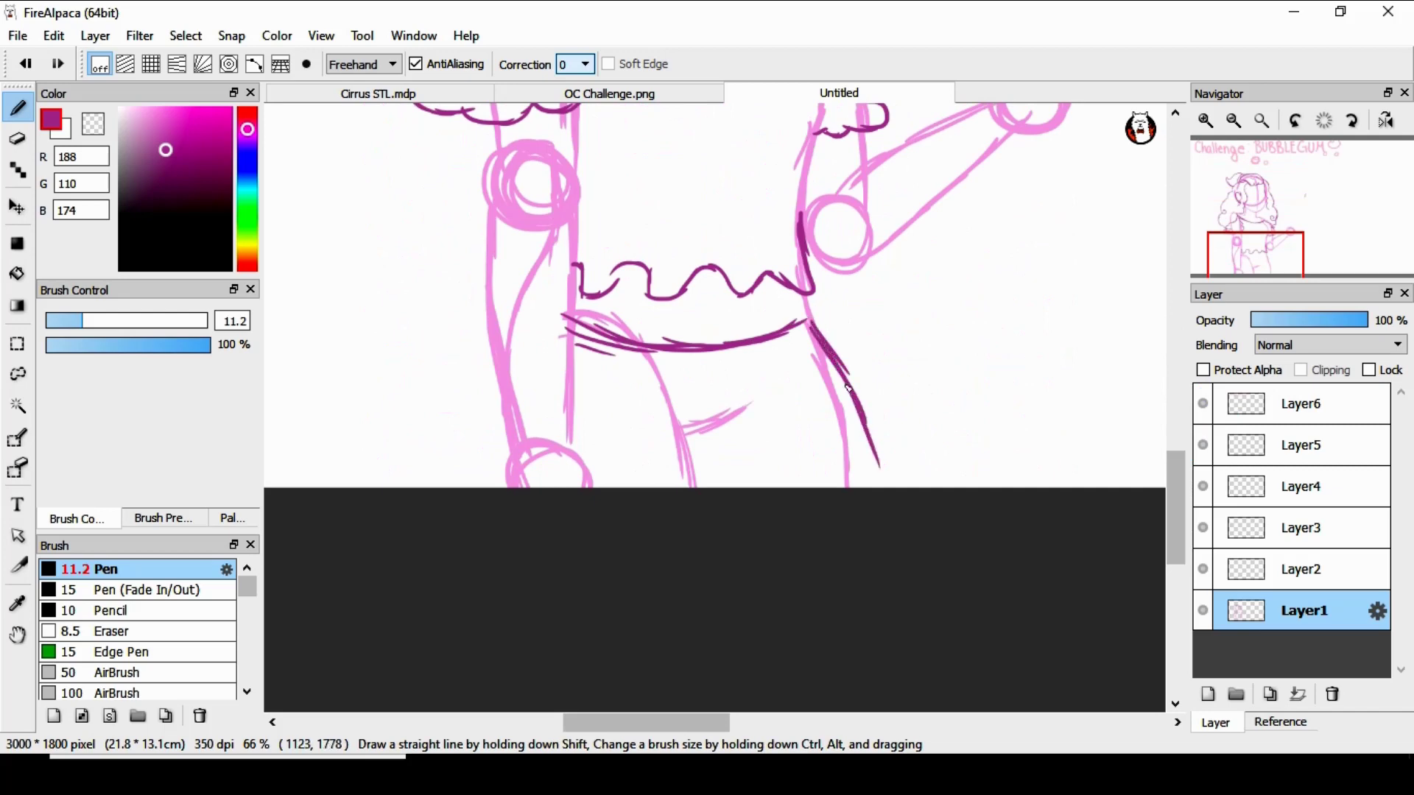
Draw a choker band around the neck and a beaded bracelet on the raised right wrist.
scroll(1221, 392, "up", 6)
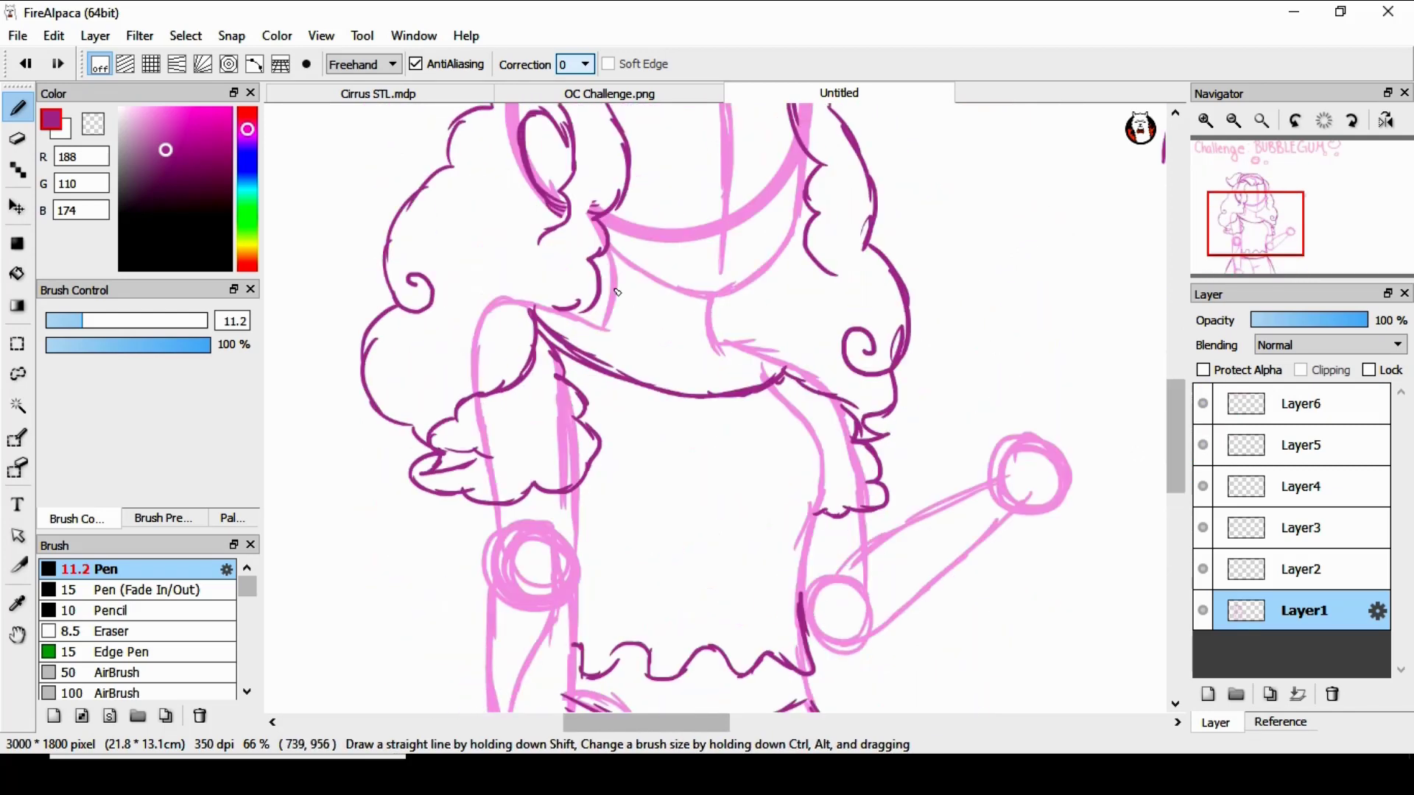
left_click_drag(615, 319, 707, 335)
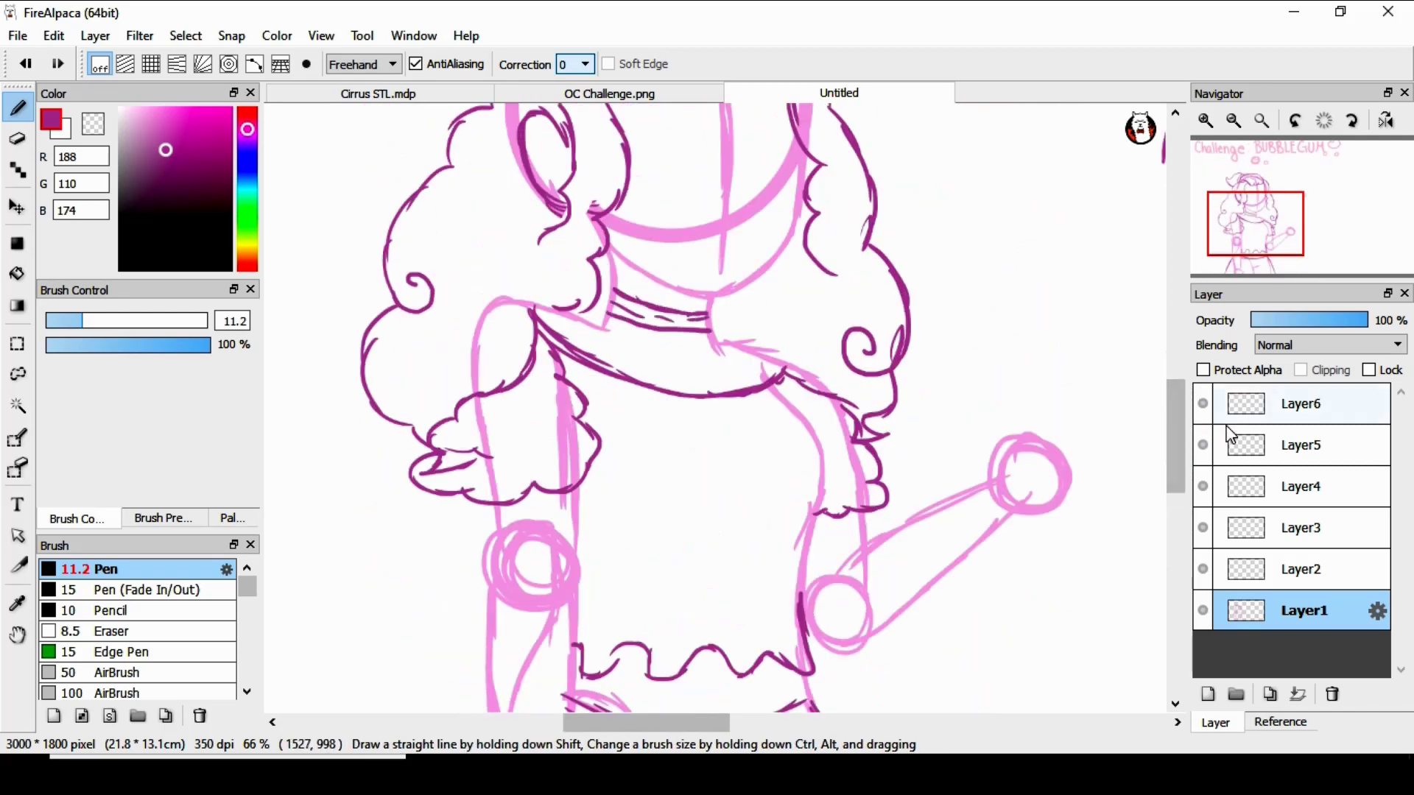
scroll(1191, 407, "down", 3)
left_click_drag(1015, 334, 1013, 315)
scroll(1174, 478, "down", 2)
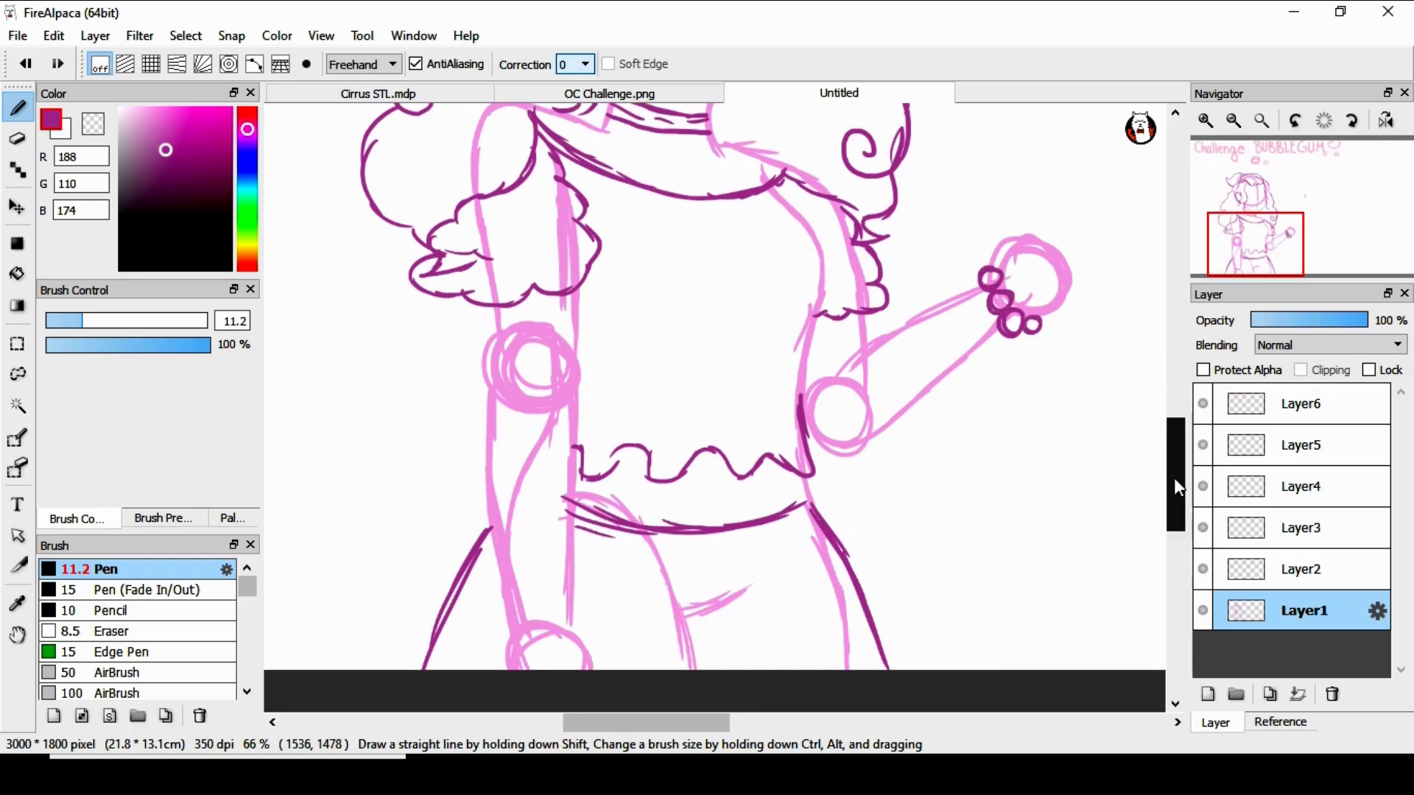
Draw bubbles of different sizes with highlight circles on the front of the top, and add a second wavy line along its ruffled hem.
scroll(1176, 463, "up", 8)
left_click_drag(1181, 331, 1178, 455)
scroll(722, 258, "up", 1)
left_click_drag(736, 243, 674, 301)
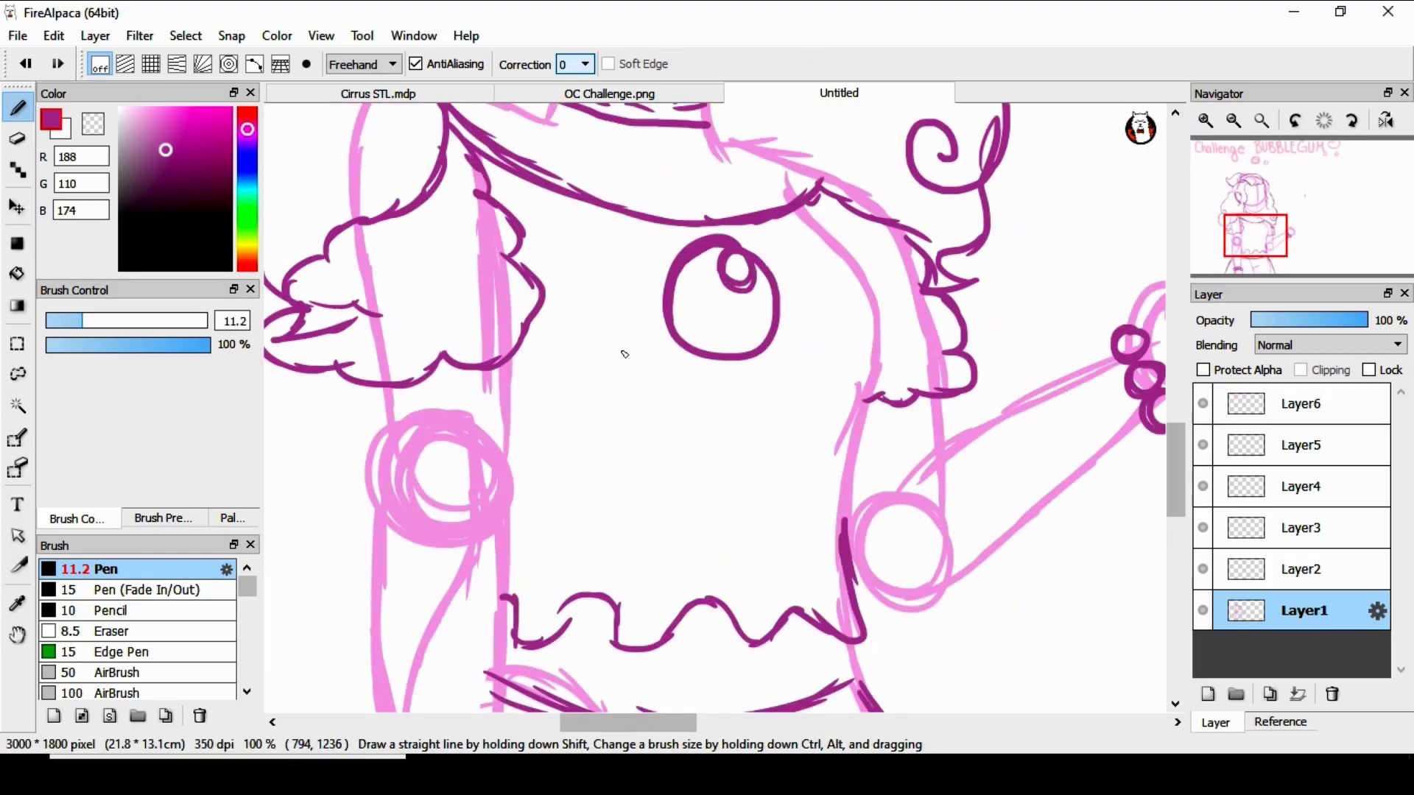
left_click_drag(625, 354, 631, 358)
left_click_drag(818, 374, 819, 373)
left_click_drag(777, 378, 804, 401)
left_click_drag(1179, 451, 1179, 464)
mouse_move(505, 521)
left_mouse_down()
mouse_move(589, 510)
mouse_move(863, 552)
left_mouse_up()
Sketch the first long, pointed fingers of the raised hand over its guide circle.
left_click_drag(1176, 458, 1222, 398)
left_click_drag(626, 723, 689, 723)
left_click_drag(1177, 435, 1168, 479)
left_click_drag(735, 370, 779, 330)
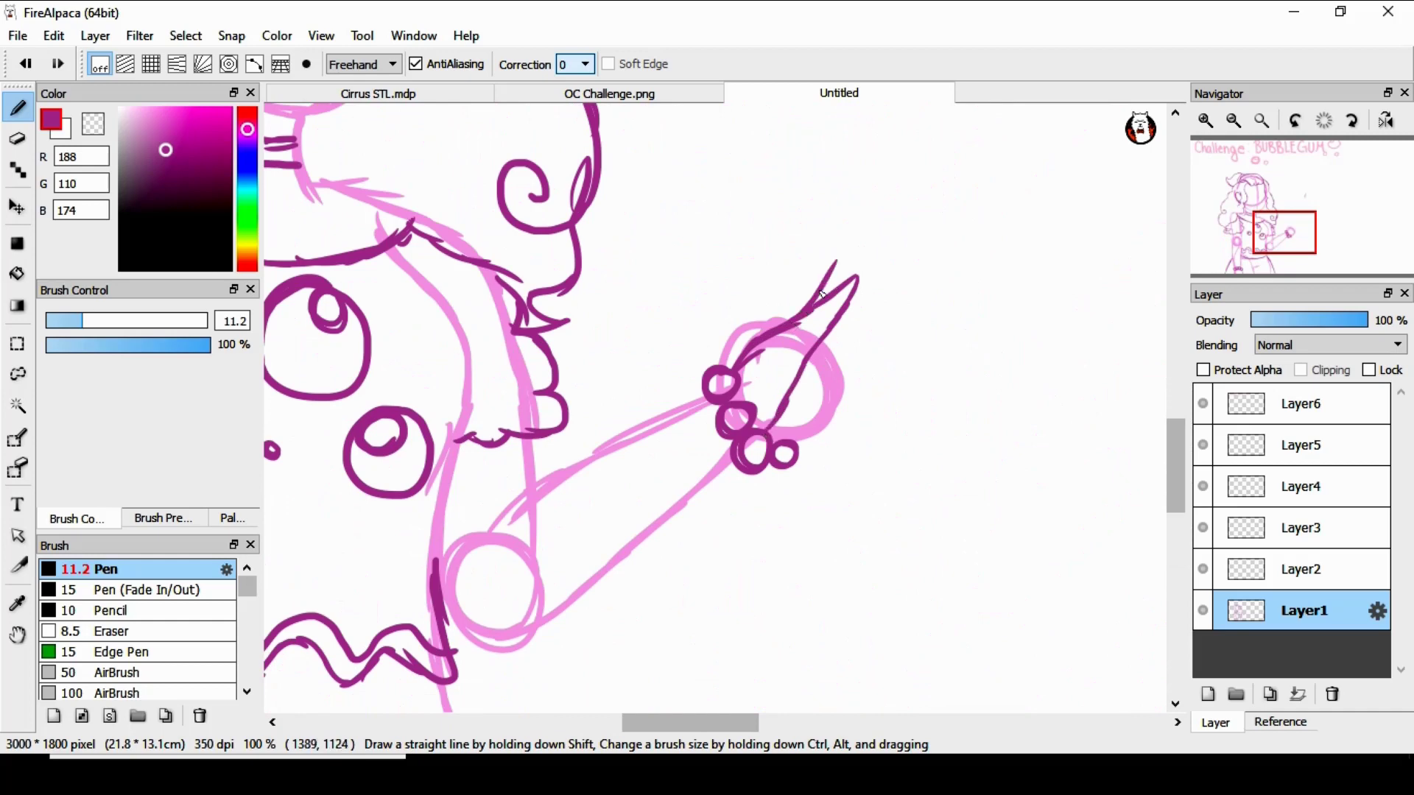
left_click_drag(758, 391, 756, 397)
mouse_move(1177, 457)
left_mouse_down()
mouse_move(1181, 435)
mouse_move(1178, 461)
left_mouse_up()
Undo the last finger strokes and redraw the raised open hand with slender, pointed fingers and a palm line.
left_click(26, 64)
left_click(25, 64)
left_click(26, 64)
left_click(26, 64)
left_click(26, 64)
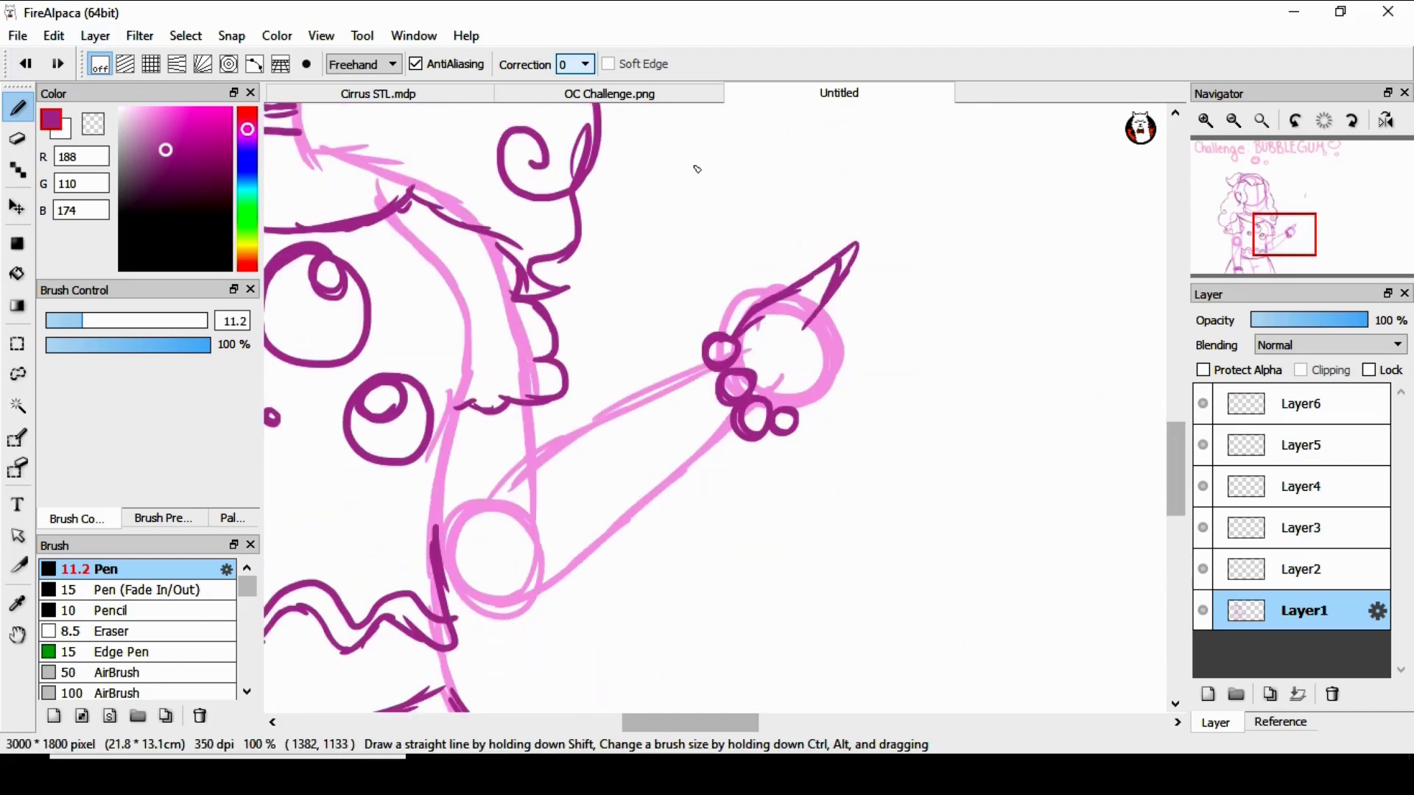
key("ctrl+z")
left_click_drag(827, 263, 809, 315)
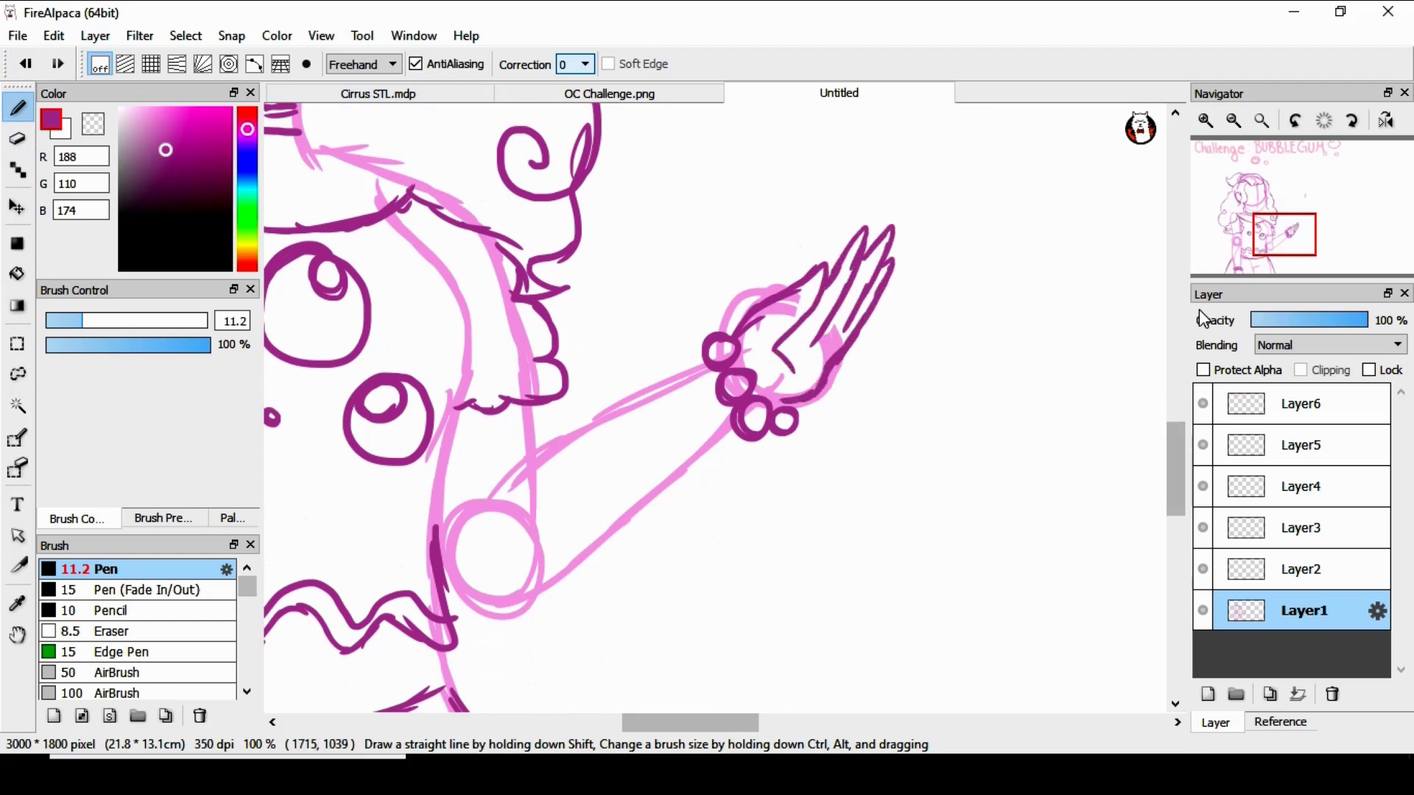
left_click_drag(884, 207, 869, 229)
Draw a beaded bracelet on the lowered wrist and both sides of the hand below it down to the canvas edge.
left_click_drag(689, 722, 595, 723)
left_click_drag(1176, 467, 1174, 556)
left_click_drag(607, 319, 602, 361)
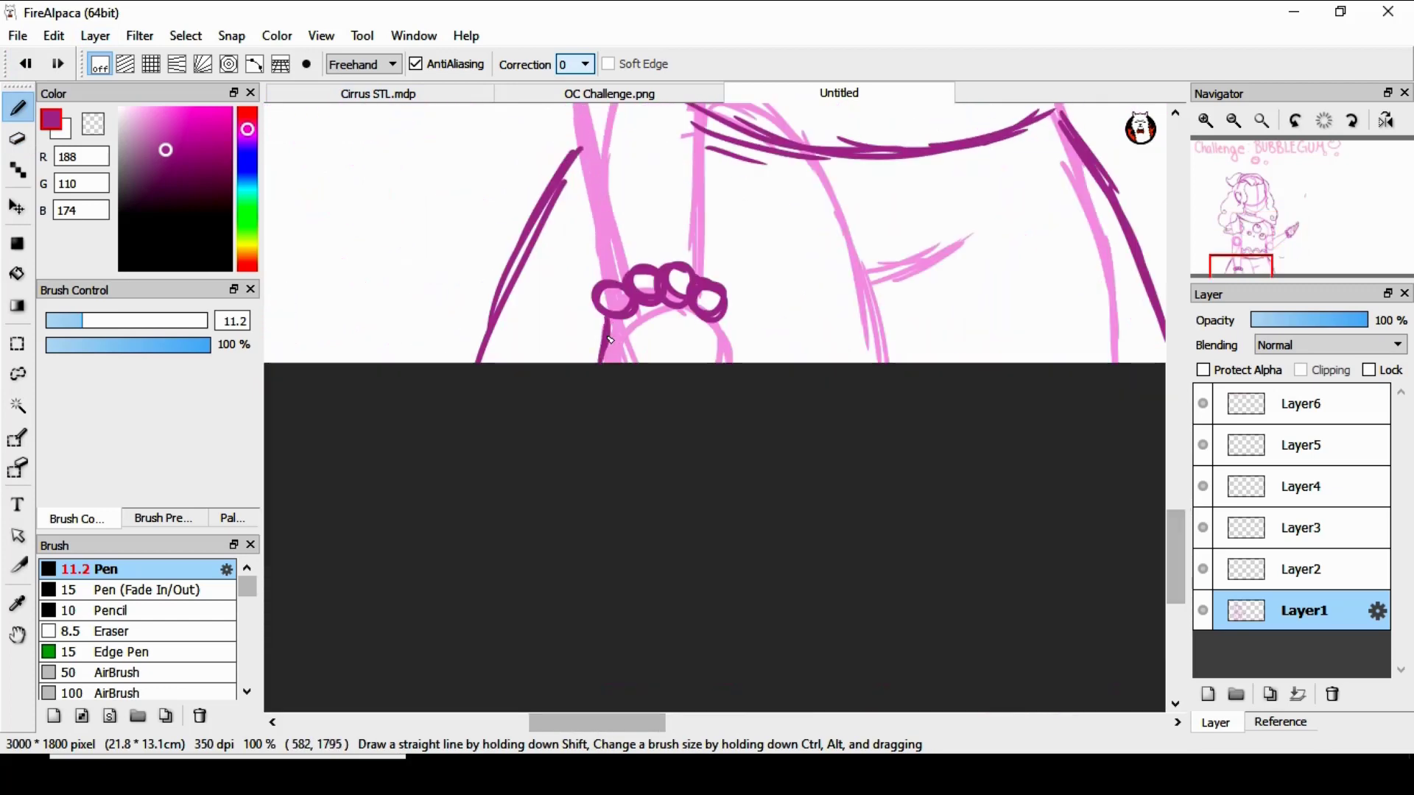
left_click_drag(714, 322, 731, 362)
Sketch the face's eyes with lashes, thick eyebrows, a small nose and a smiling mouth.
mouse_move(1176, 560)
left_mouse_down()
mouse_move(1183, 458)
mouse_move(1179, 520)
left_mouse_up()
scroll(1177, 453, "up", 5)
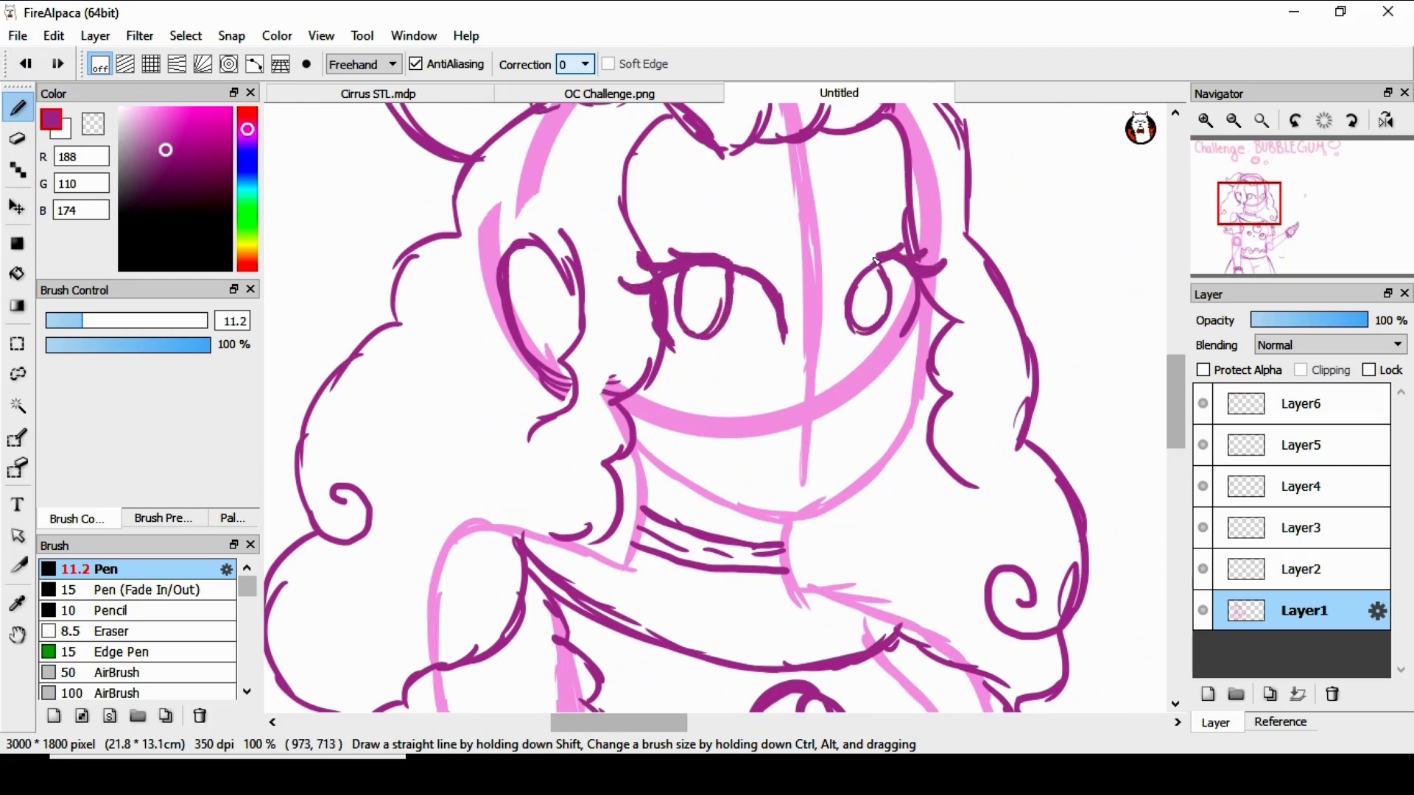
left_click_drag(922, 290, 915, 324)
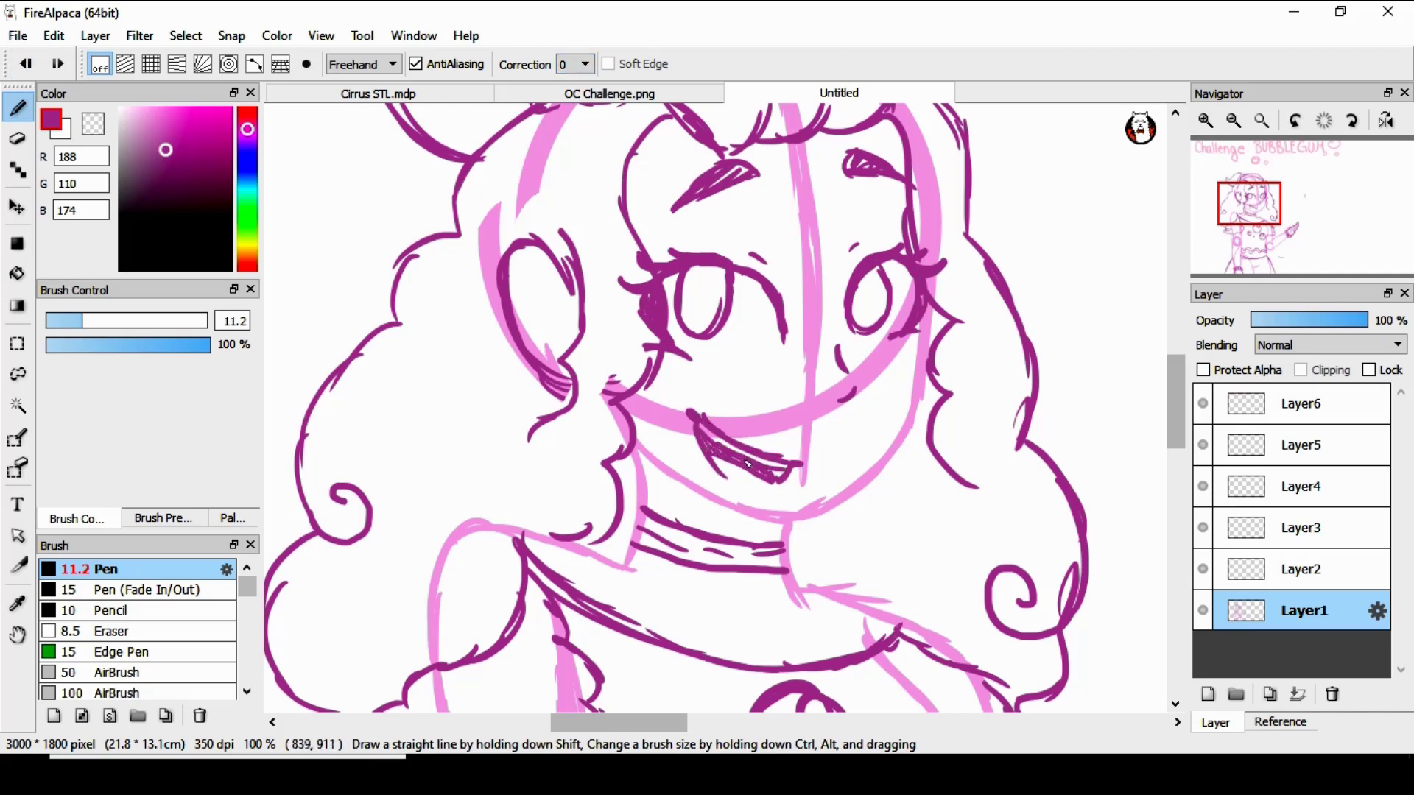
Outline the cheek, jaw and chin in dark purple and draw a filled round earring on the ear lobe.
left_click_drag(923, 317, 906, 435)
mouse_move(634, 421)
left_mouse_down()
mouse_move(720, 505)
mouse_move(906, 436)
left_mouse_up()
left_click_drag(1176, 382, 1193, 385)
left_click_drag(521, 358, 515, 379)
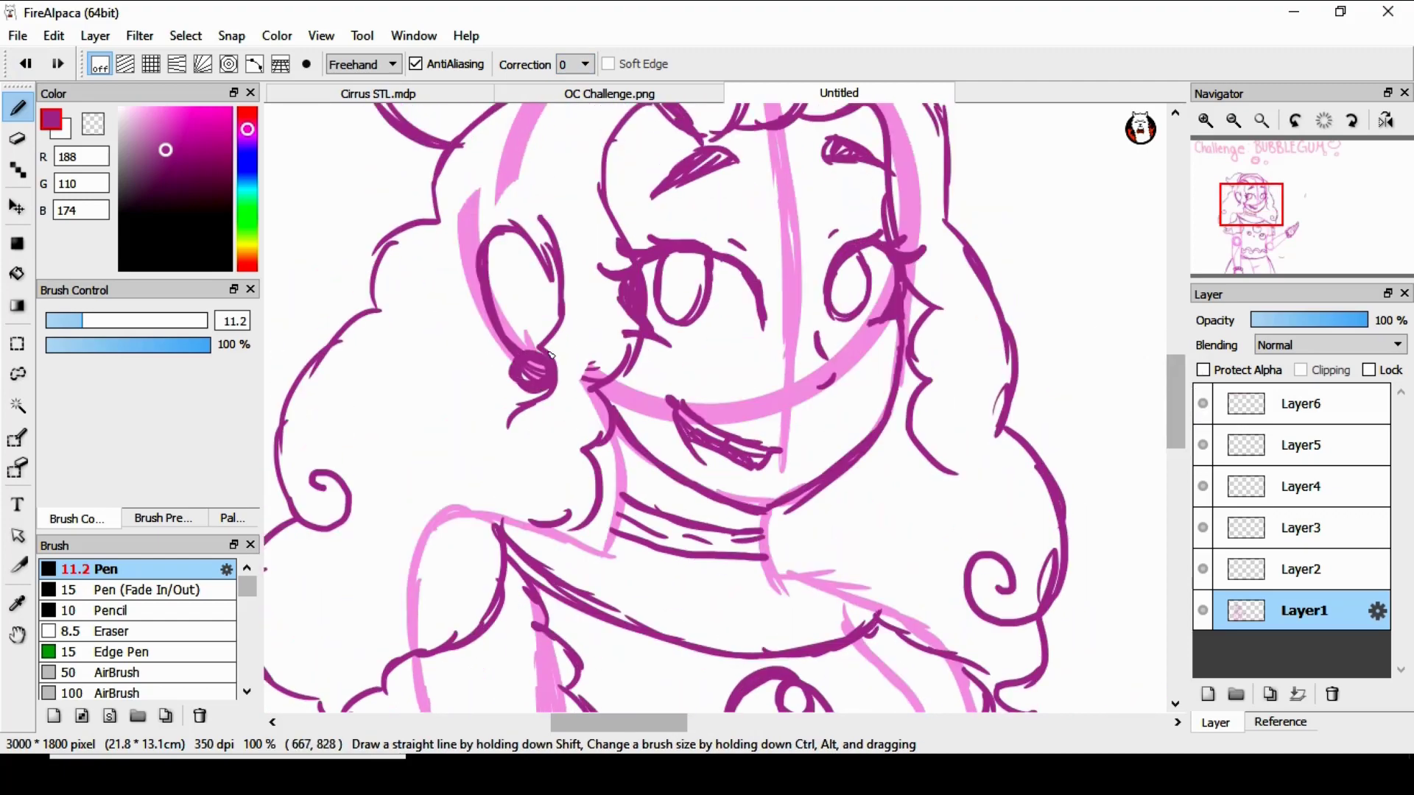
Add small oval pupils to both eyes and erase the sketched mouth.
left_click(18, 139)
key("b")
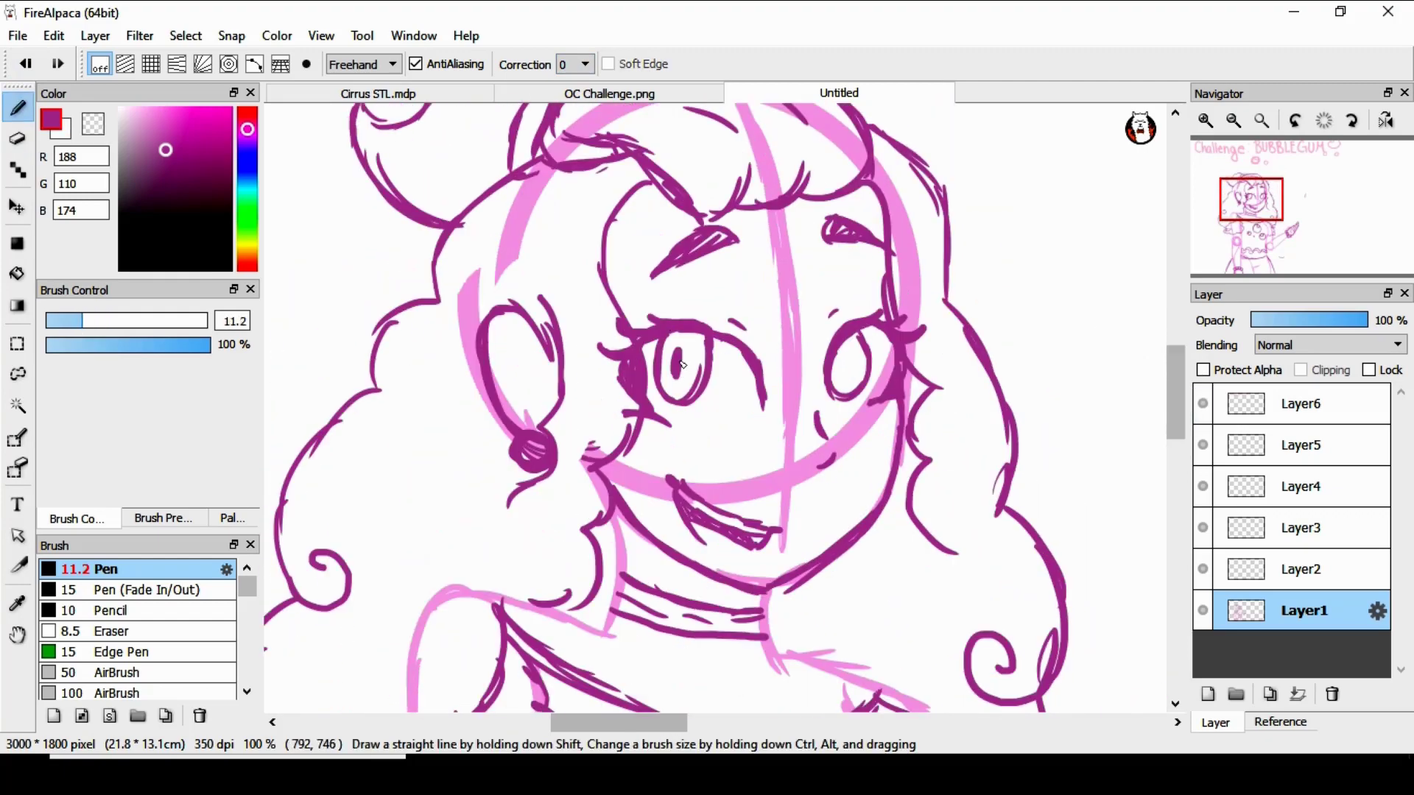
mouse_move(1165, 363)
left_mouse_down()
mouse_move(1165, 399)
mouse_move(1165, 365)
mouse_move(1218, 391)
mouse_move(1208, 374)
mouse_move(1178, 381)
left_mouse_up()
key("ctrl+plus")
left_click(20, 145)
mouse_move(803, 585)
left_mouse_down()
mouse_move(634, 498)
mouse_move(791, 587)
left_mouse_up()
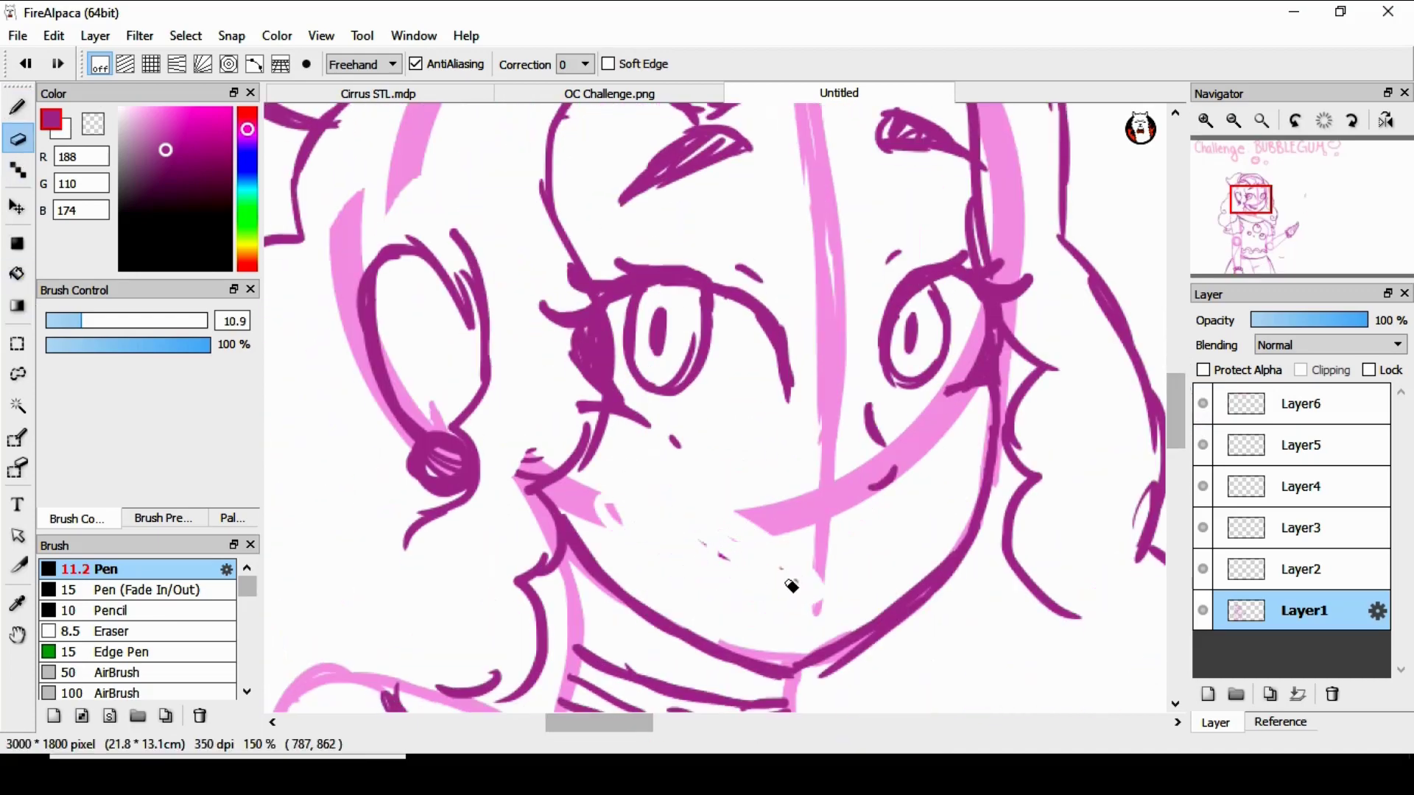
key("b")
left_click_drag(648, 536, 841, 603)
left_click_drag(656, 543, 803, 609)
left_click(25, 67)
left_click(24, 68)
left_click(24, 67)
left_click(51, 71)
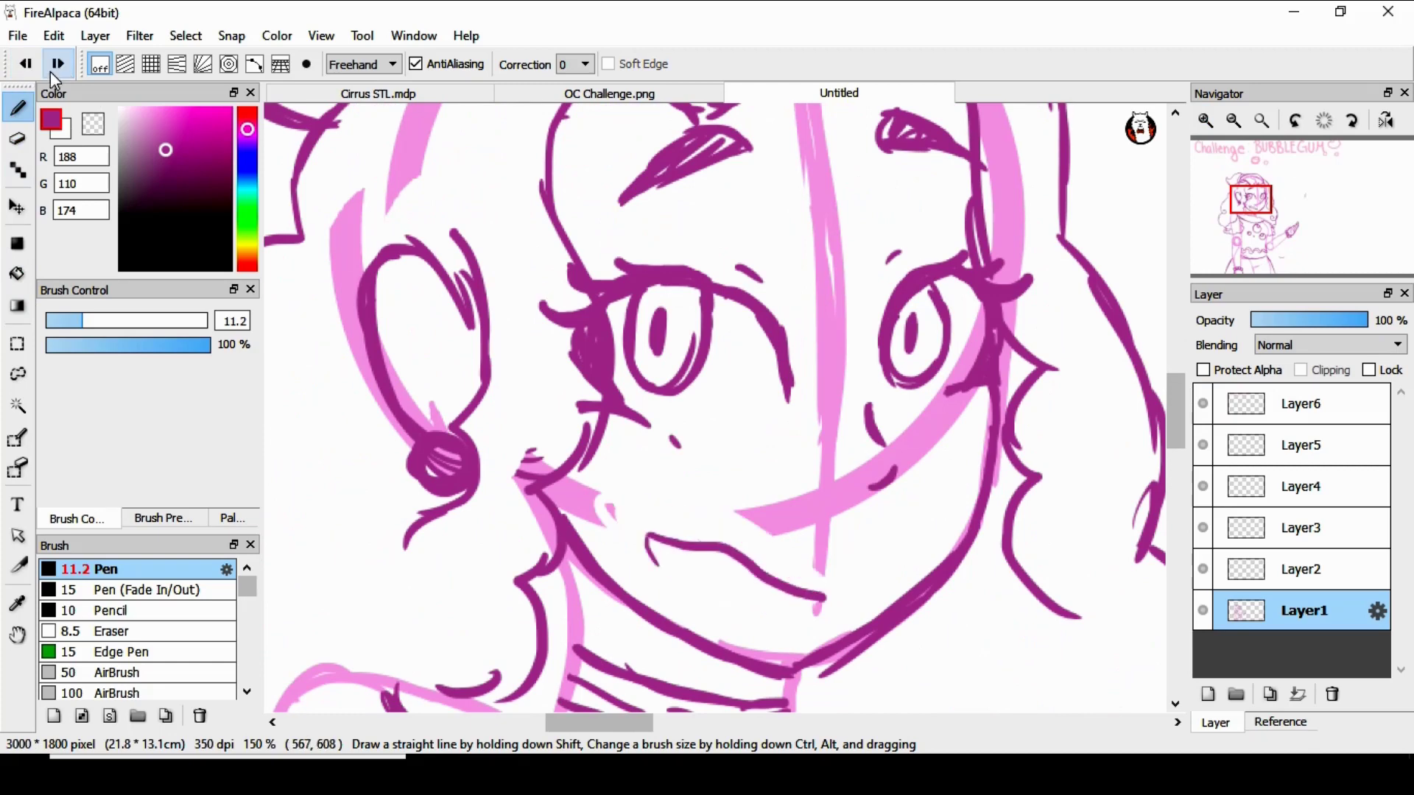
left_click(31, 56)
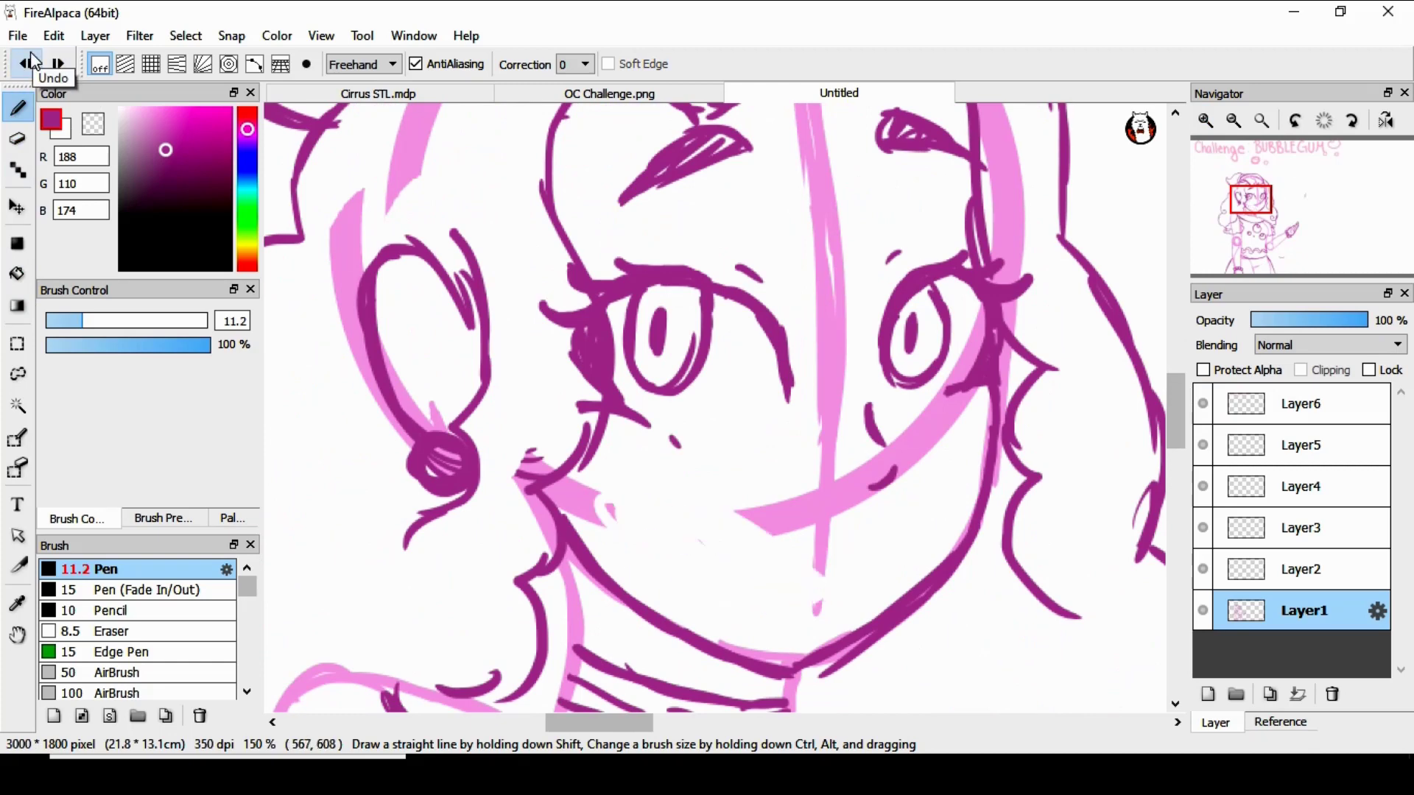
Draw a wide open smile with a row of upper teeth and shade the inside of the mouth.
left_click_drag(652, 508, 802, 558)
left_click_drag(648, 509, 691, 608)
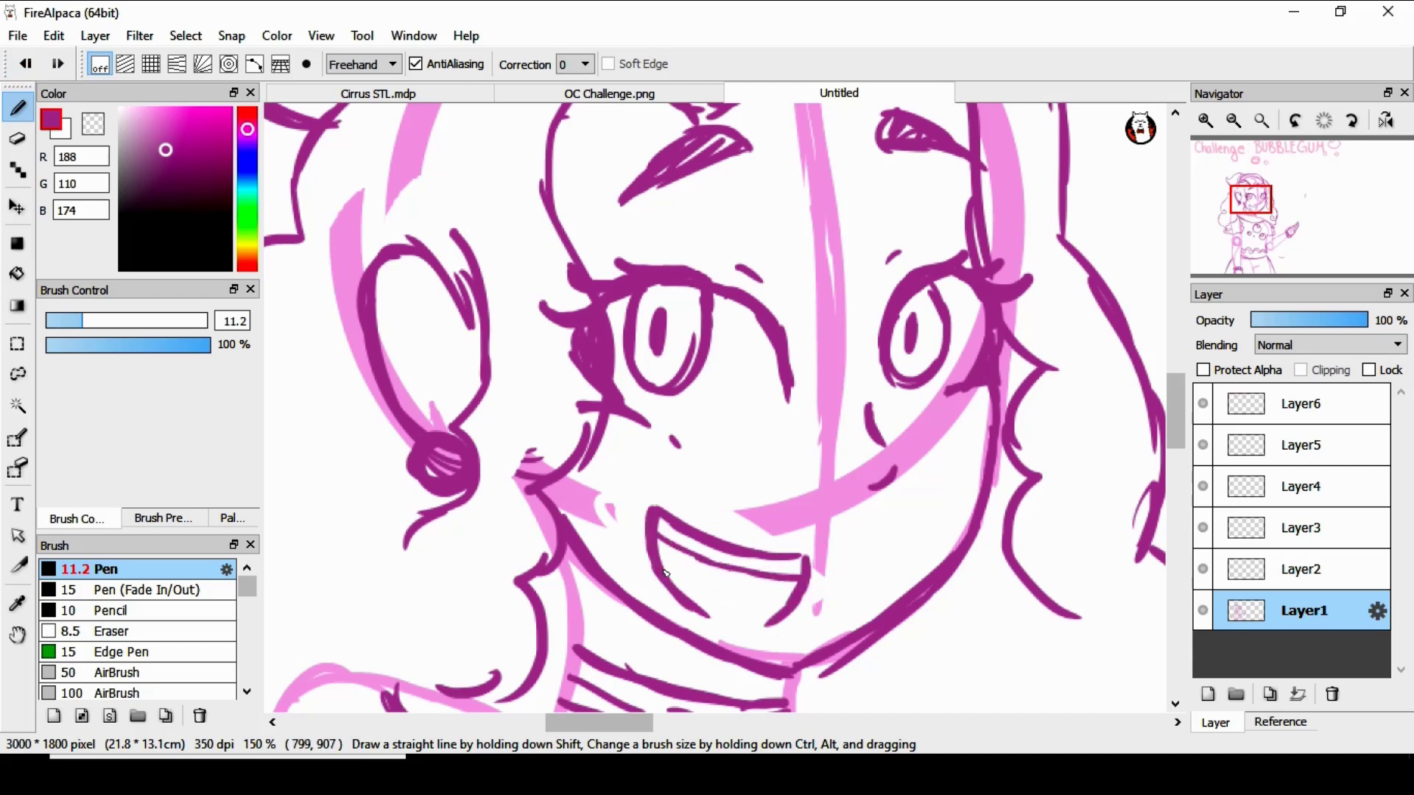
left_click_drag(675, 564, 789, 588)
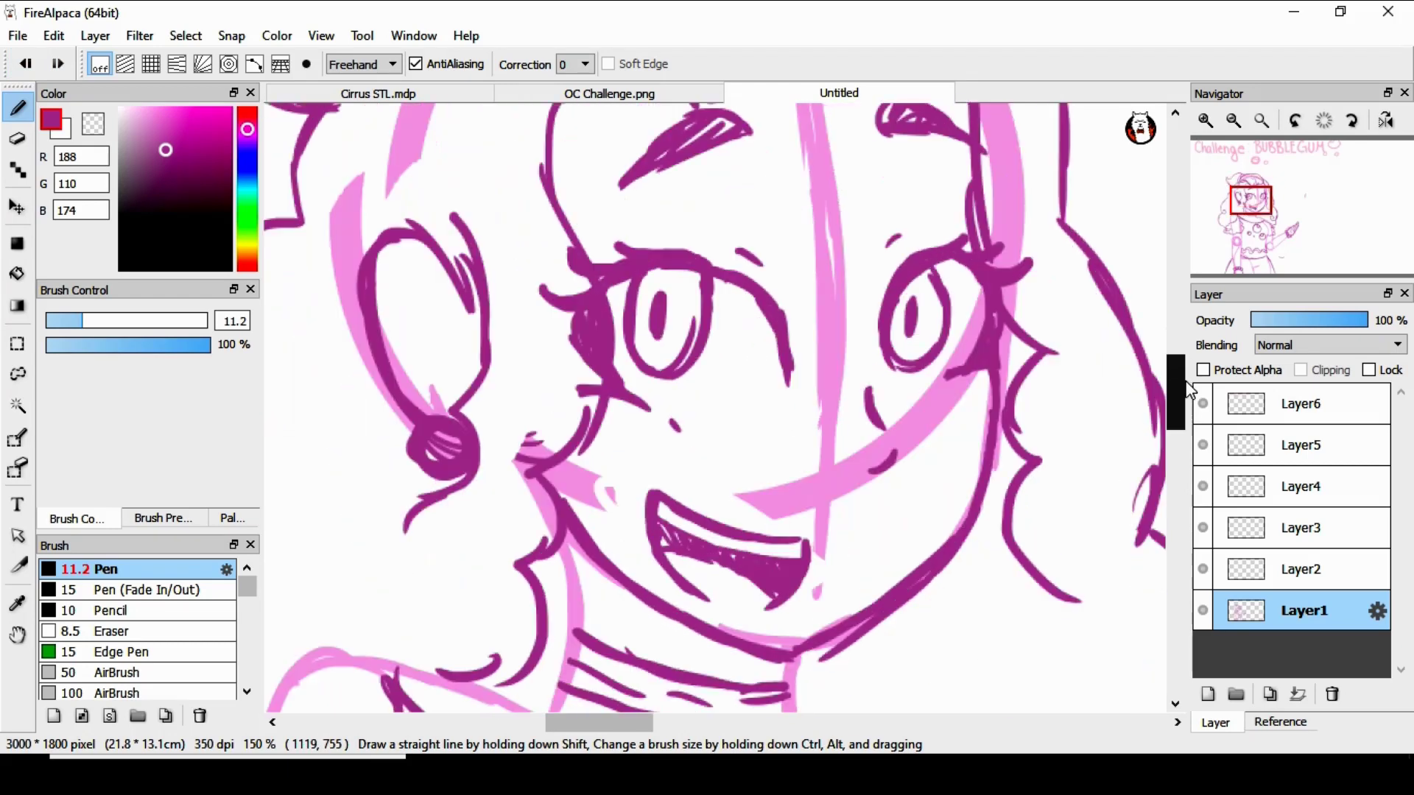
Erase both eyes and redraw them as large rounded lid arcs, restoring the hair line beside the face.
key("e")
mouse_move(713, 405)
left_mouse_down()
mouse_move(709, 338)
mouse_move(931, 354)
mouse_move(945, 324)
left_mouse_up()
key("b")
left_click_drag(702, 261, 574, 330)
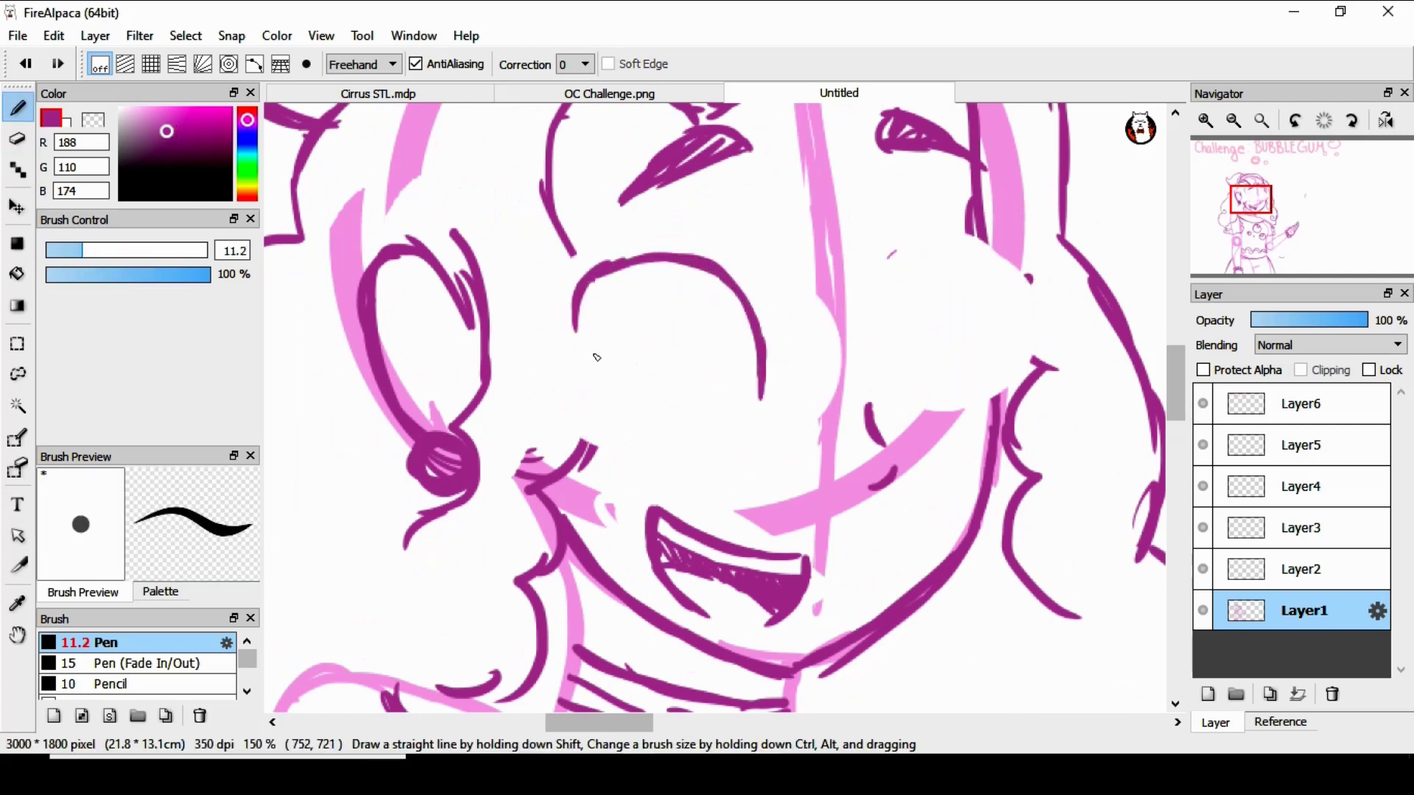
mouse_move(867, 374)
left_mouse_down()
mouse_move(972, 252)
mouse_move(997, 368)
left_mouse_up()
left_click_drag(961, 190, 1035, 371)
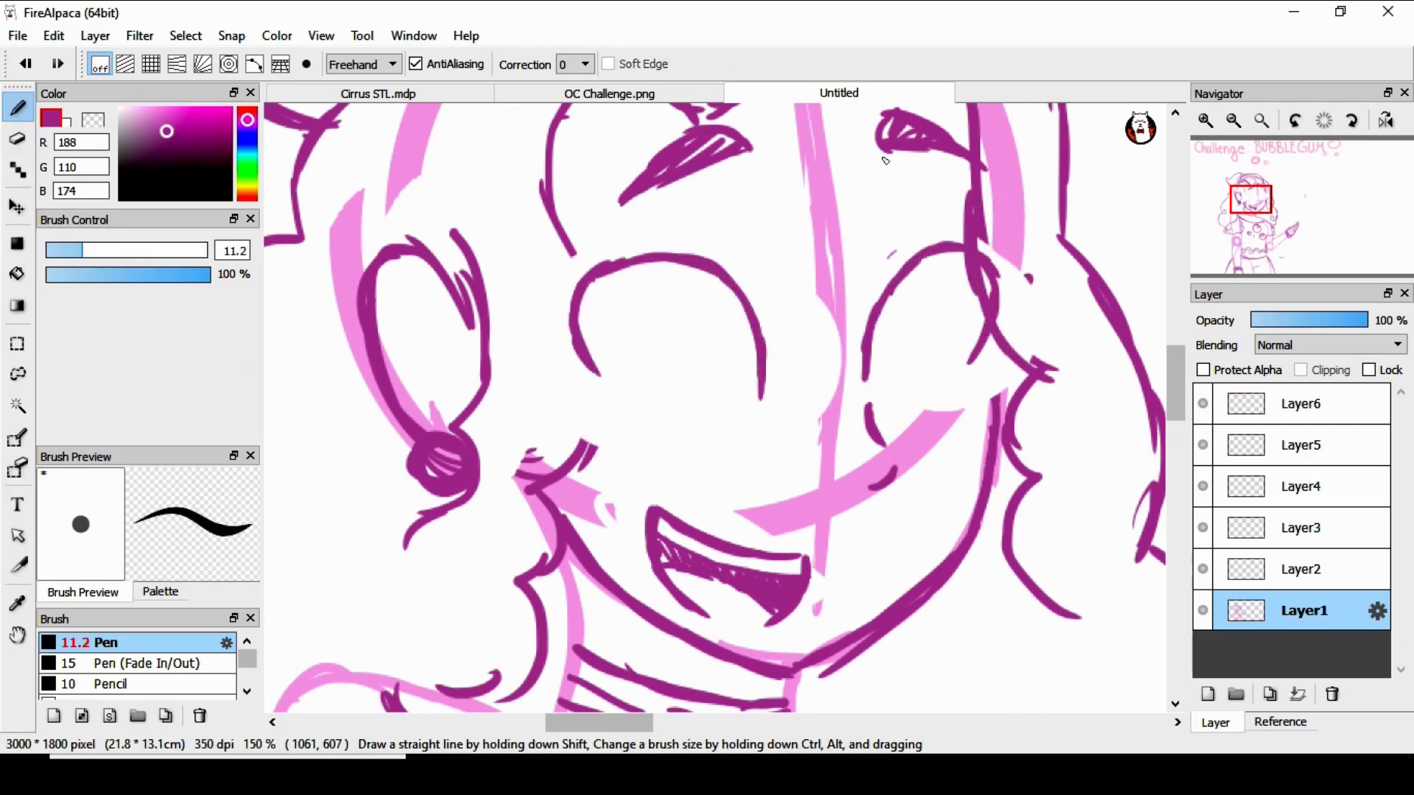
Thicken the outer corners of both eyes and add short flicked eyelashes.
mouse_move(593, 374)
left_mouse_down()
mouse_move(605, 265)
mouse_move(549, 262)
left_mouse_up()
left_click_drag(610, 259, 574, 245)
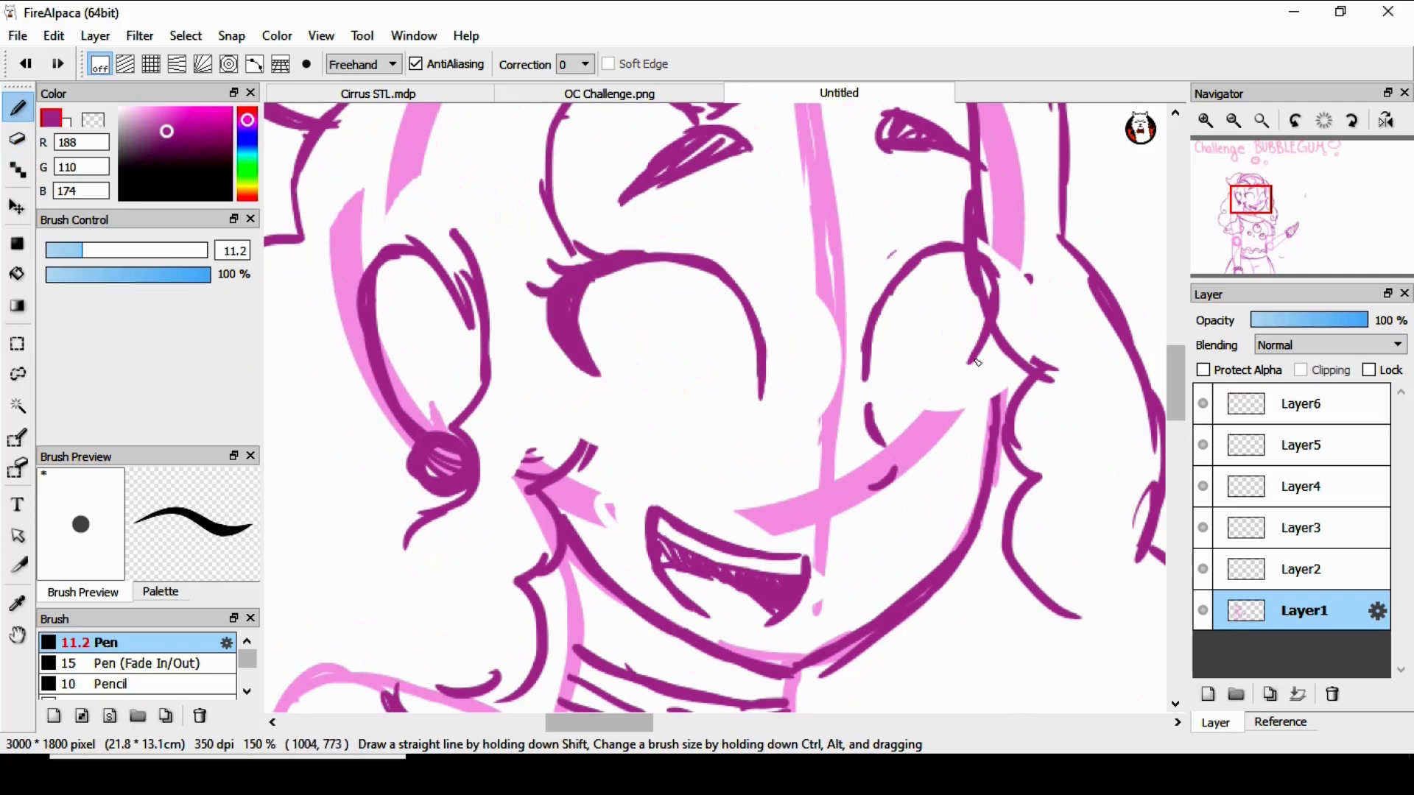
left_click_drag(995, 283, 974, 360)
left_click_drag(1008, 290, 1028, 294)
mouse_move(989, 263)
left_mouse_down()
mouse_move(1019, 264)
mouse_move(1005, 240)
left_mouse_up()
Draw oval irises with pupils and round highlights inside both eyes, and reconnect the cheek line below the outer corner.
mouse_move(615, 271)
left_mouse_down()
mouse_move(667, 343)
mouse_move(654, 263)
left_mouse_up()
left_click_drag(875, 322, 915, 268)
left_click_drag(611, 314, 670, 290)
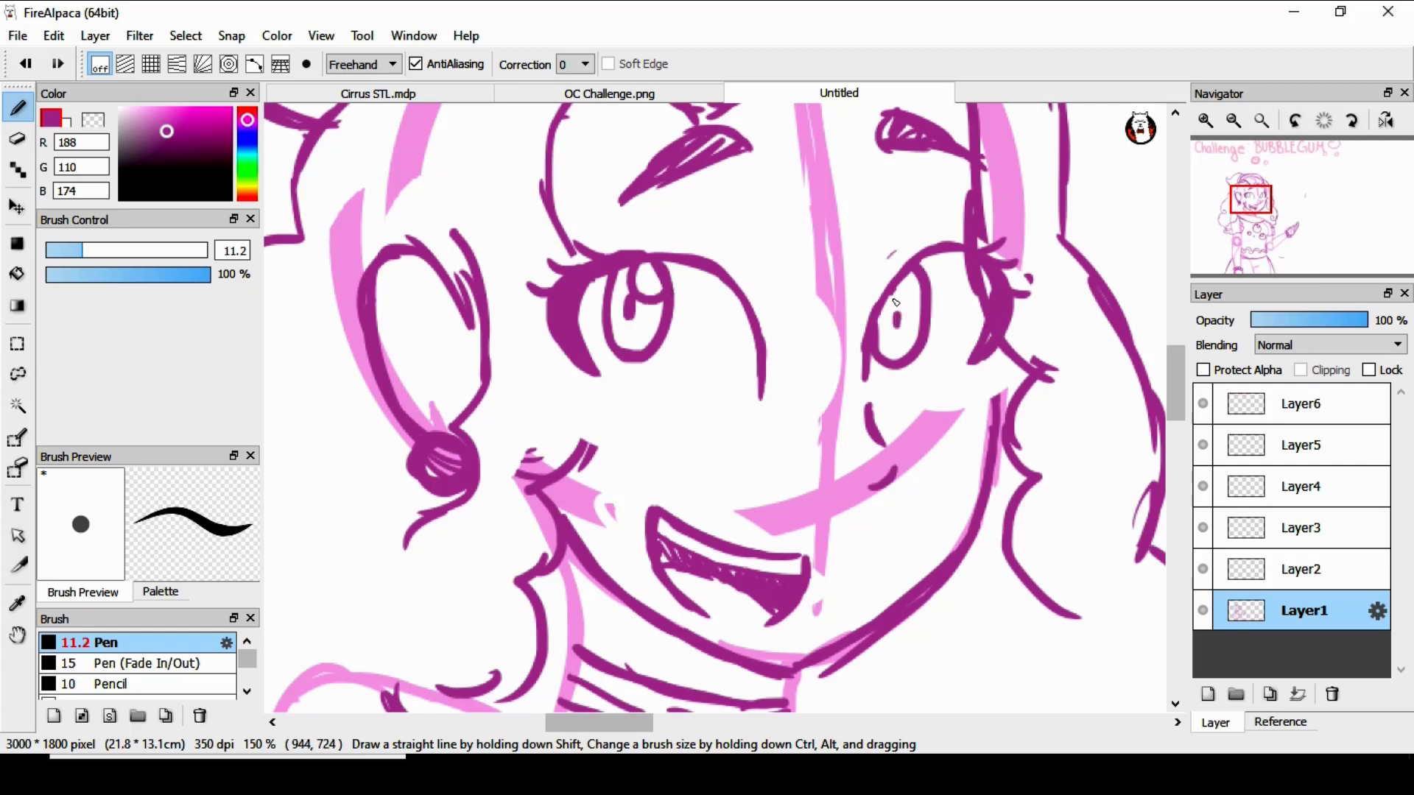
left_click_drag(595, 448, 588, 372)
Lower the opacity of the sketch layer and make Layer2 the active layer for the line art.
mouse_move(1179, 384)
left_mouse_down()
mouse_move(1125, 545)
mouse_move(1126, 589)
left_mouse_up()
left_click(1261, 120)
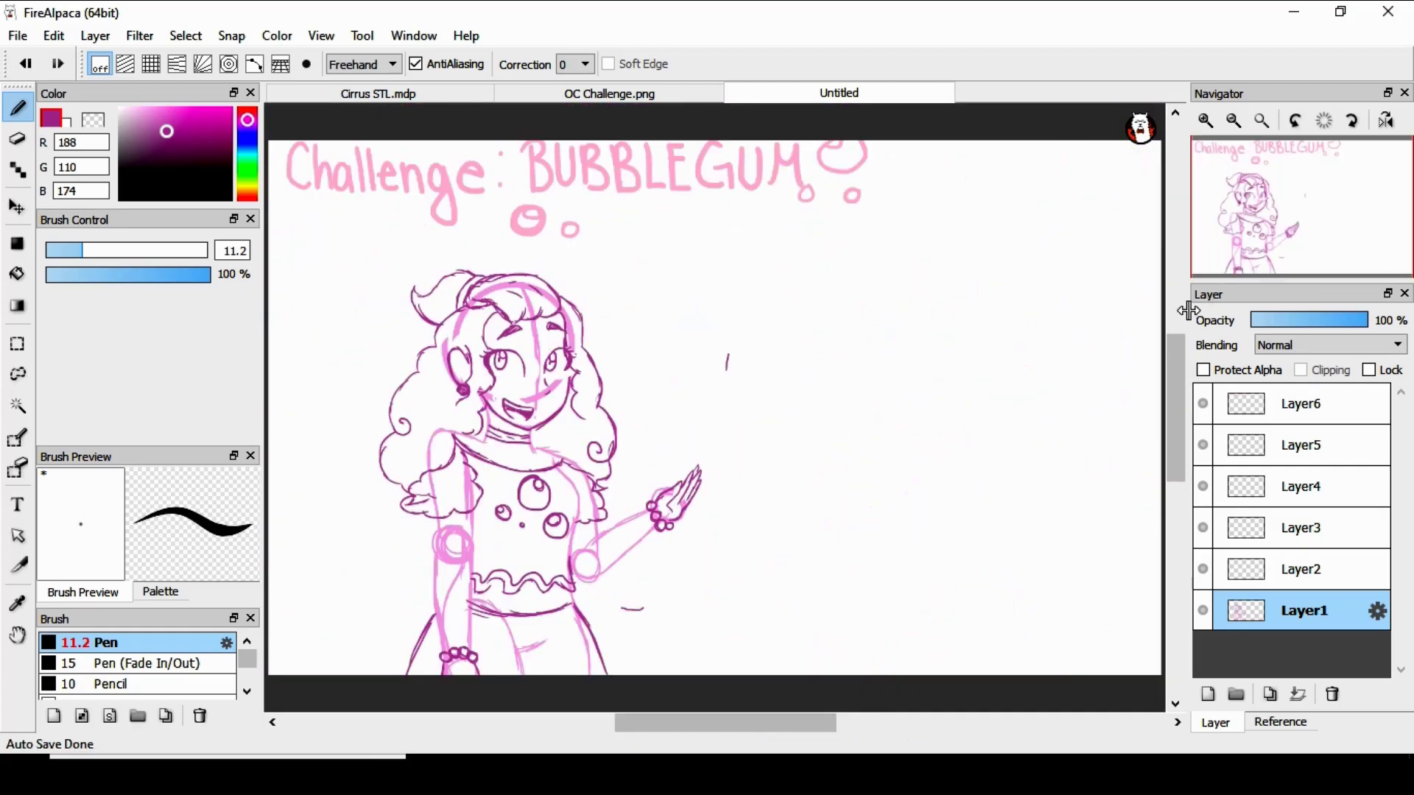
left_click_drag(756, 725, 730, 725)
left_click(1205, 123)
left_click(1322, 317)
left_click(1275, 570)
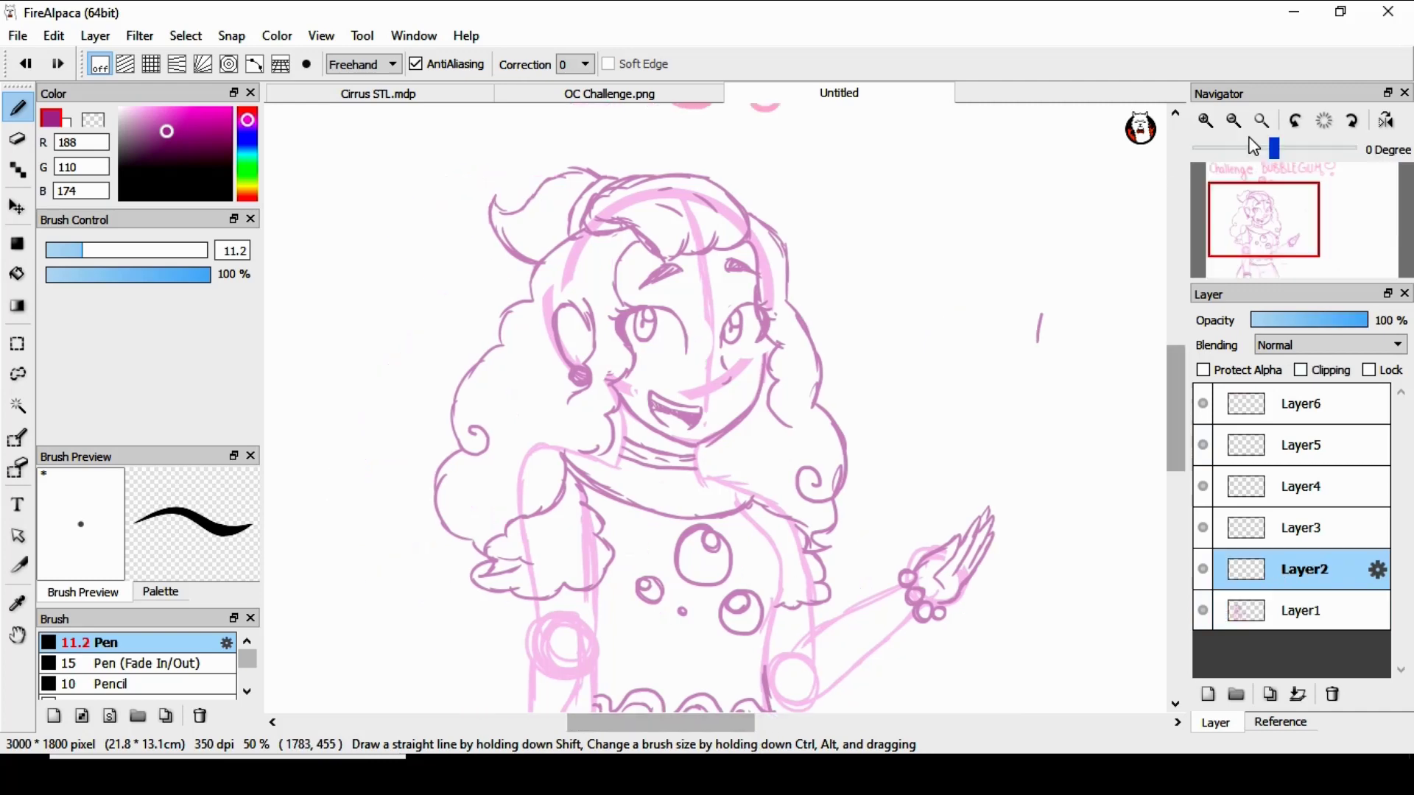
Set the pen colour to a very dark purple (RGB 63, 8, 52) and the stroke correction to 30.
left_click(1205, 121)
left_click(1206, 122)
left_click(1257, 196)
left_click(1206, 121)
mouse_move(168, 96)
left_mouse_down()
mouse_move(188, 97)
mouse_move(151, 250)
mouse_move(158, 311)
left_mouse_up()
left_click(132, 358)
left_click_drag(261, 193, 268, 193)
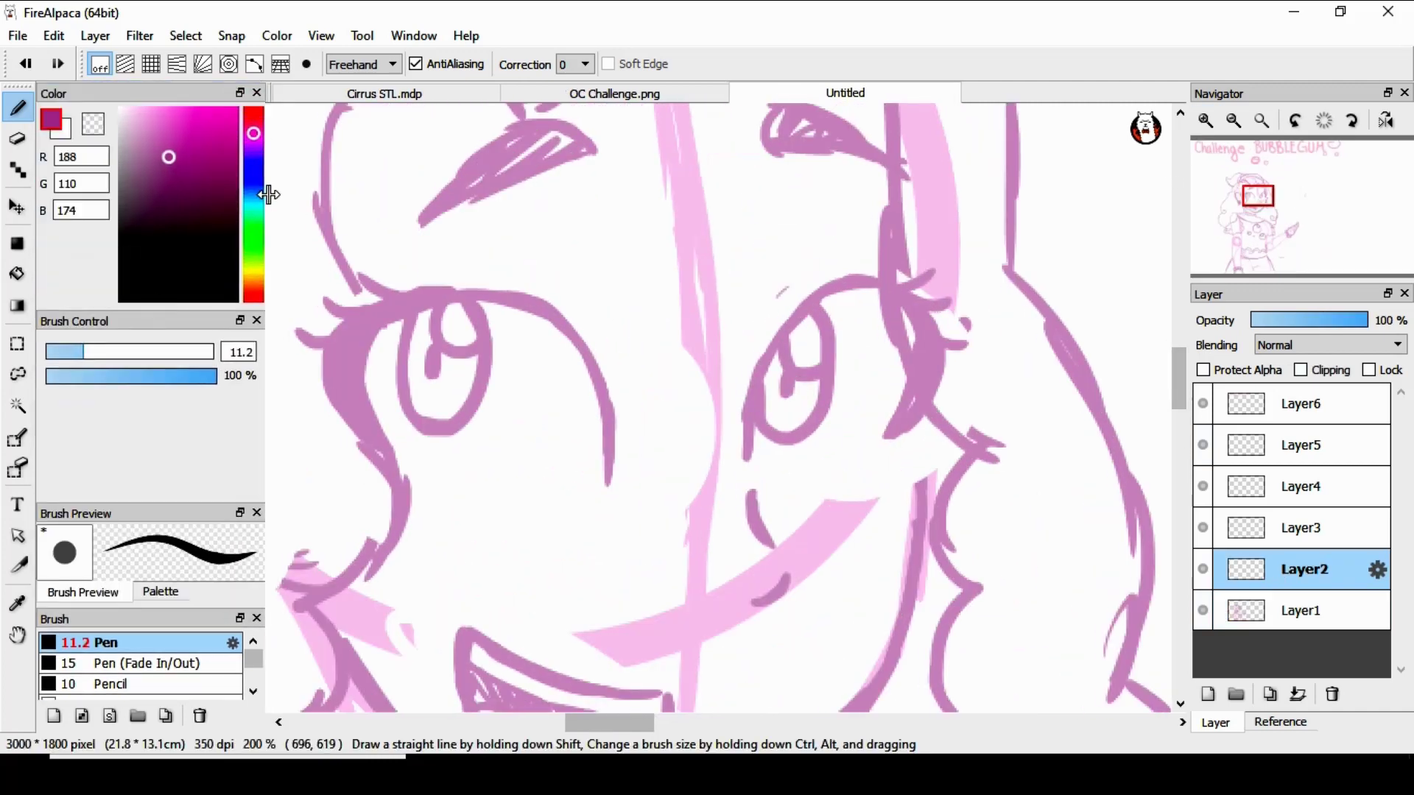
left_click_drag(611, 722, 603, 722)
left_click_drag(223, 237, 224, 254)
left_click(575, 65)
left_click(577, 619)
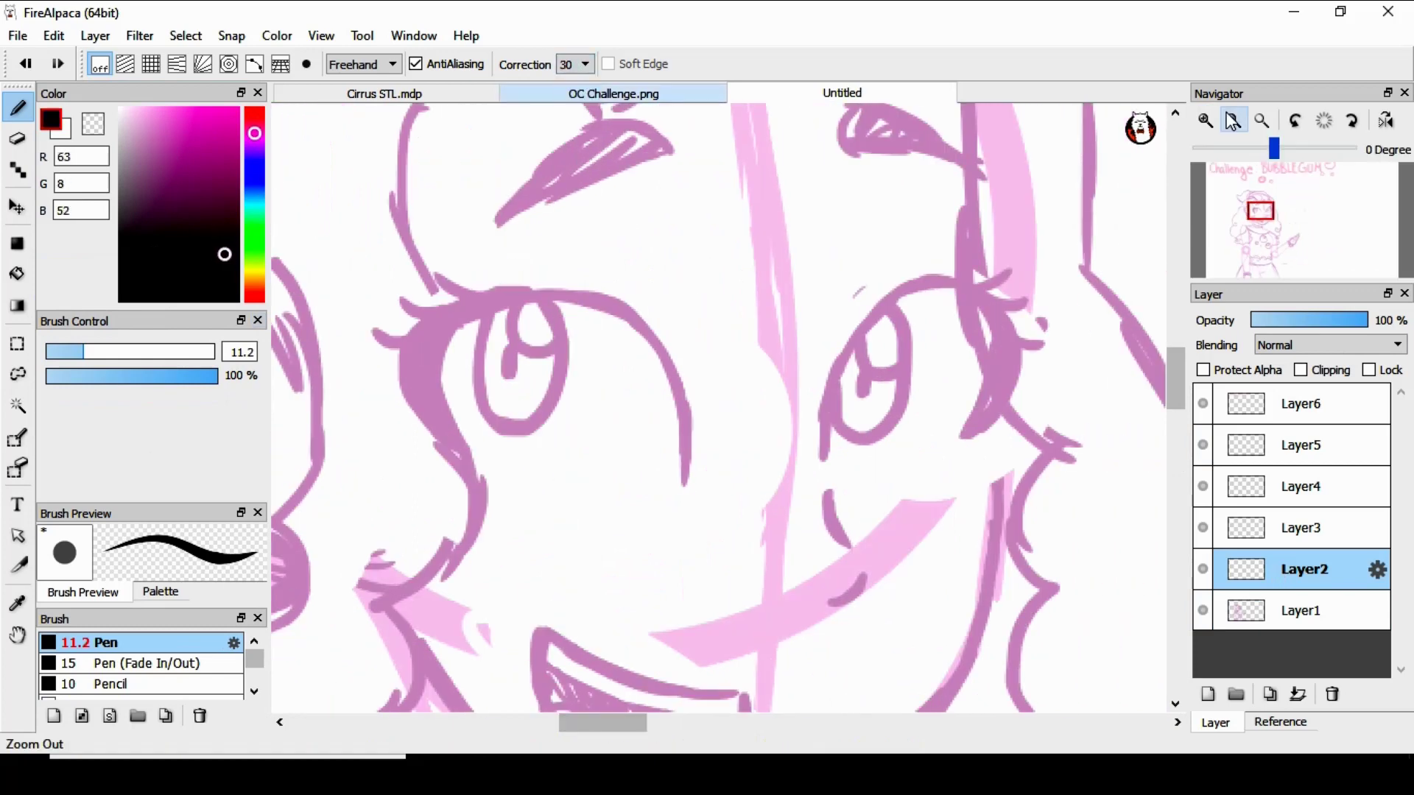
Ink the upper lash line of the eye nearer the ear, with a solid thick outer corner and a tapered inner end.
scroll(594, 475, "up", 1)
mouse_move(594, 474)
left_mouse_down()
mouse_move(549, 340)
mouse_move(598, 469)
mouse_move(766, 243)
mouse_move(921, 474)
left_mouse_up()
key("ctrl+z")
mouse_move(571, 458)
left_mouse_down()
mouse_move(505, 383)
mouse_move(530, 353)
mouse_move(546, 391)
mouse_move(575, 268)
mouse_move(751, 237)
left_mouse_up()
left_click_drag(920, 516, 935, 309)
left_click_drag(941, 315, 929, 224)
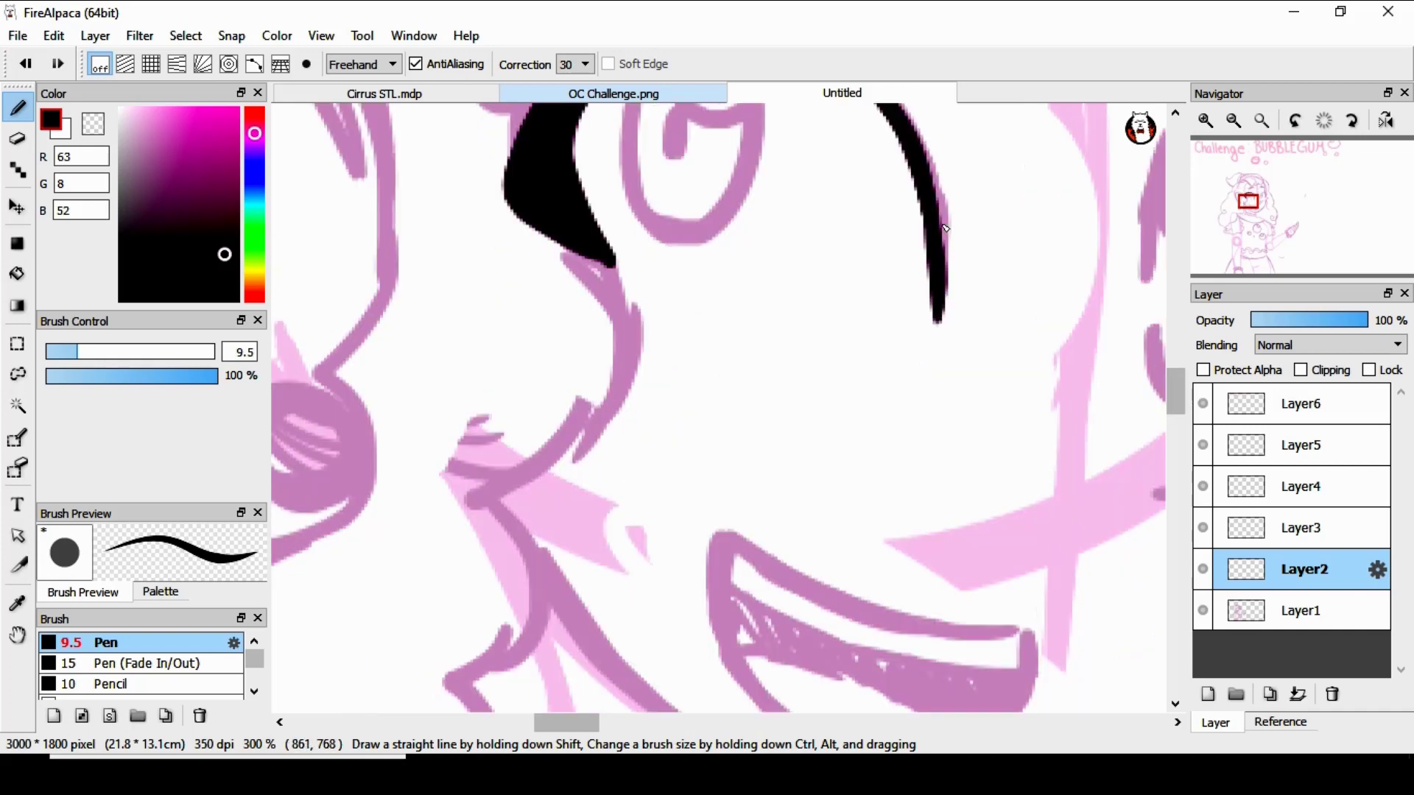
Reduce the pen size to 5.6 and ink the tapered lashes at that eye's outer corner.
left_click_drag(1176, 383, 1177, 365)
mouse_move(540, 309)
left_mouse_down()
mouse_move(476, 328)
mouse_move(437, 314)
left_mouse_up()
left_click(65, 352)
left_click(26, 65)
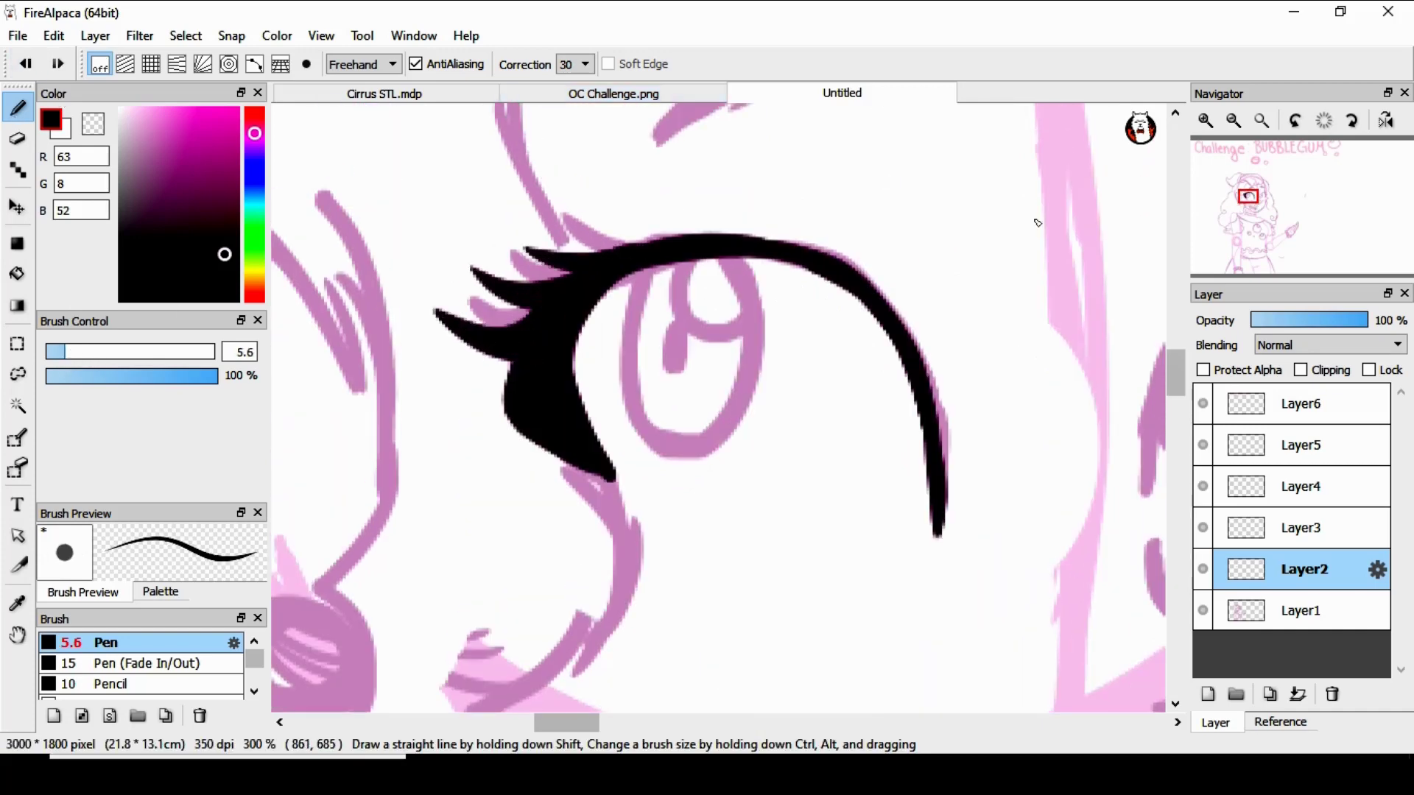
Ink the other eye's curved upper lash line, fill its outer corner solid and thicken the inner part of the line.
left_click_drag(1037, 223, 446, 235)
mouse_move(550, 508)
left_mouse_down()
mouse_move(648, 262)
mouse_move(763, 483)
mouse_move(802, 267)
left_mouse_up()
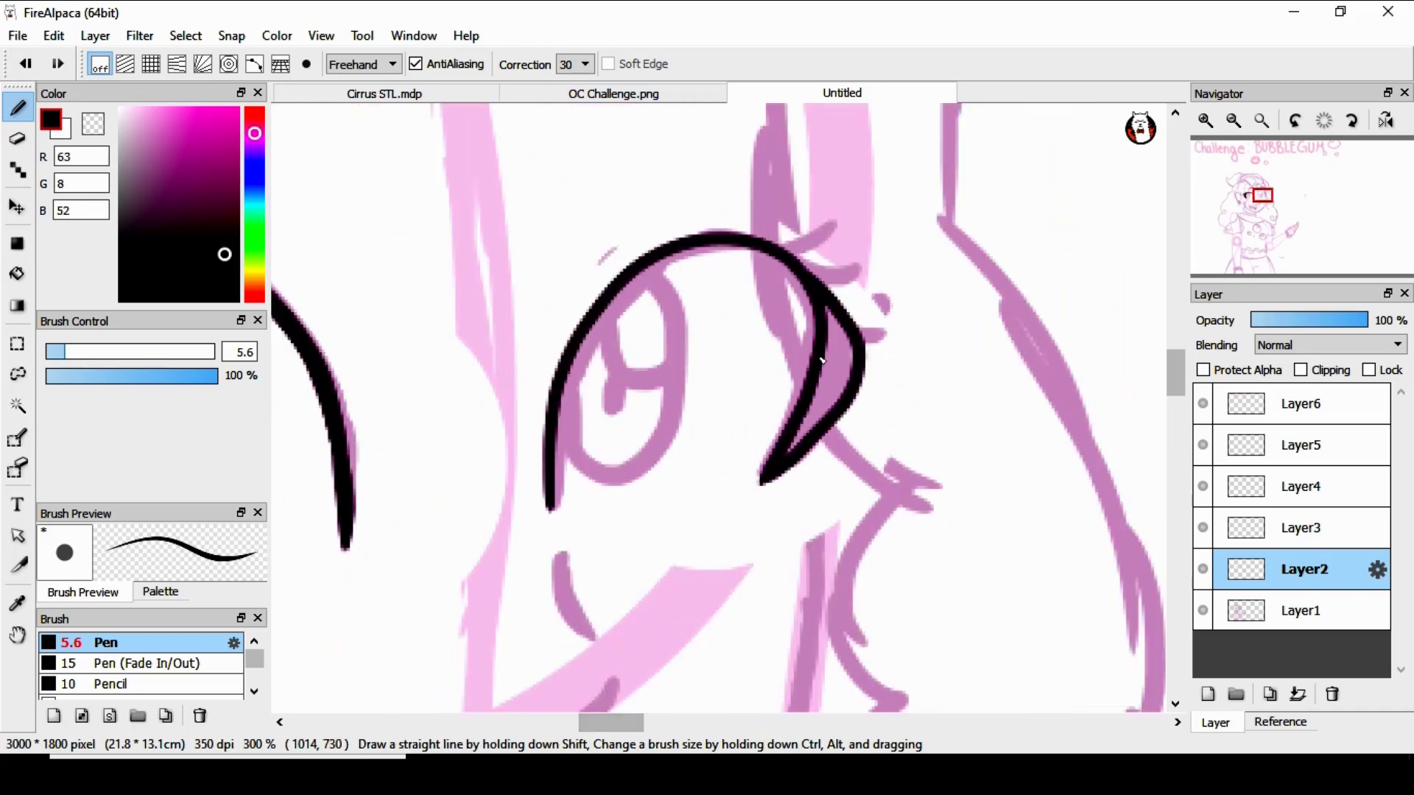
mouse_move(822, 359)
left_mouse_down()
mouse_move(828, 406)
mouse_move(807, 471)
left_mouse_up()
scroll(678, 508, "left", 3)
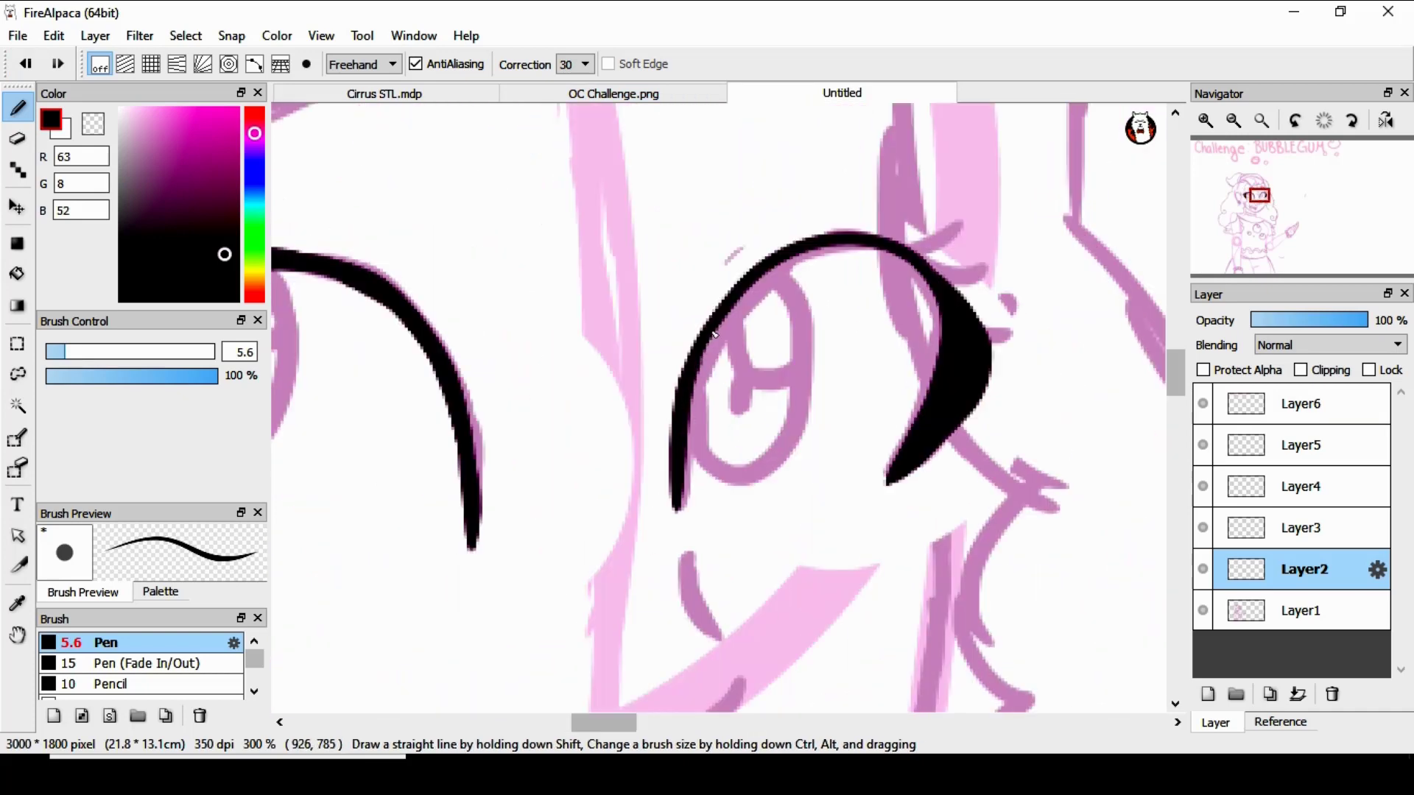
left_click_drag(713, 332, 837, 250)
Ink tapered lashes on the second eye, add a lower lash to the first eye and extend its outer corner downward.
mouse_move(925, 257)
left_mouse_down()
mouse_move(979, 245)
mouse_move(958, 224)
left_mouse_up()
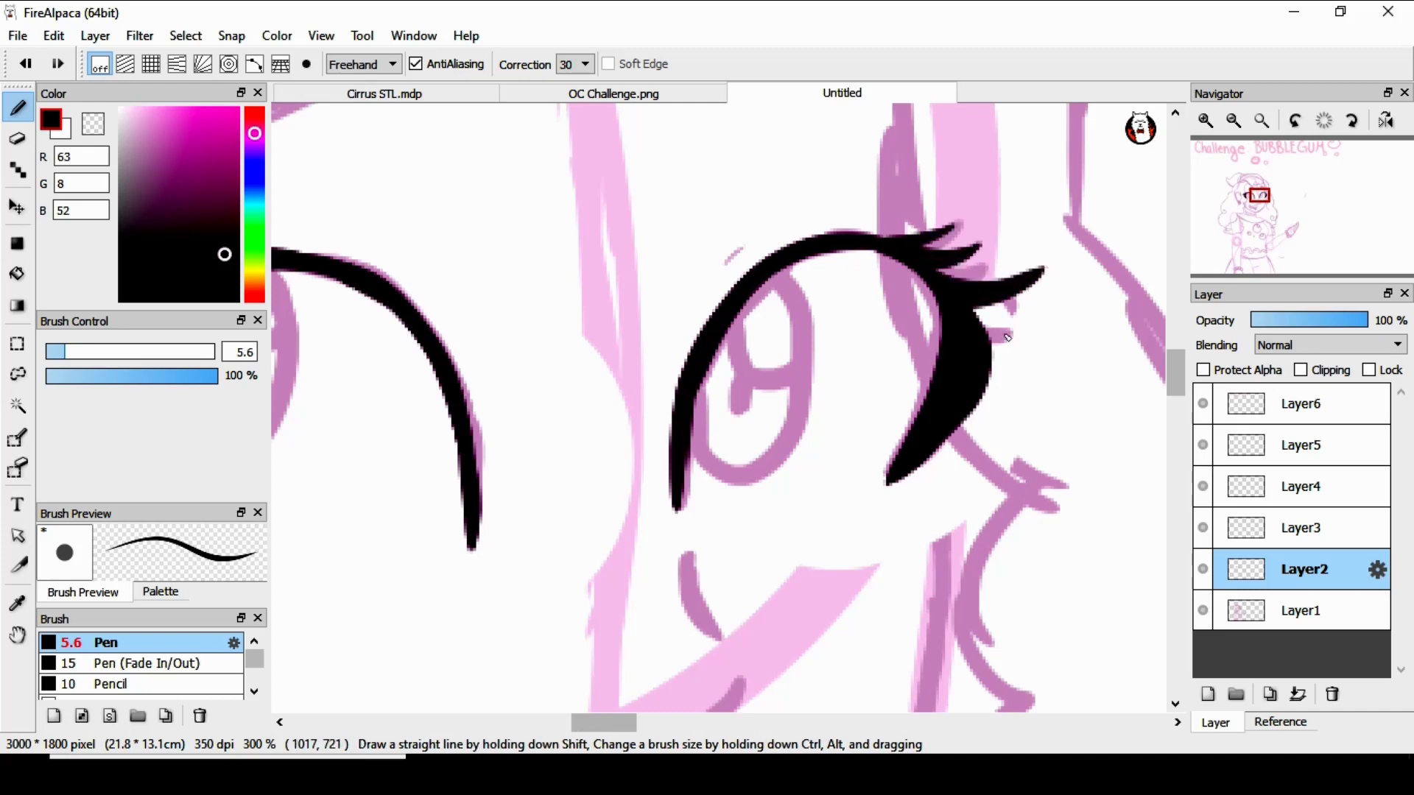
scroll(620, 536, "left", 3)
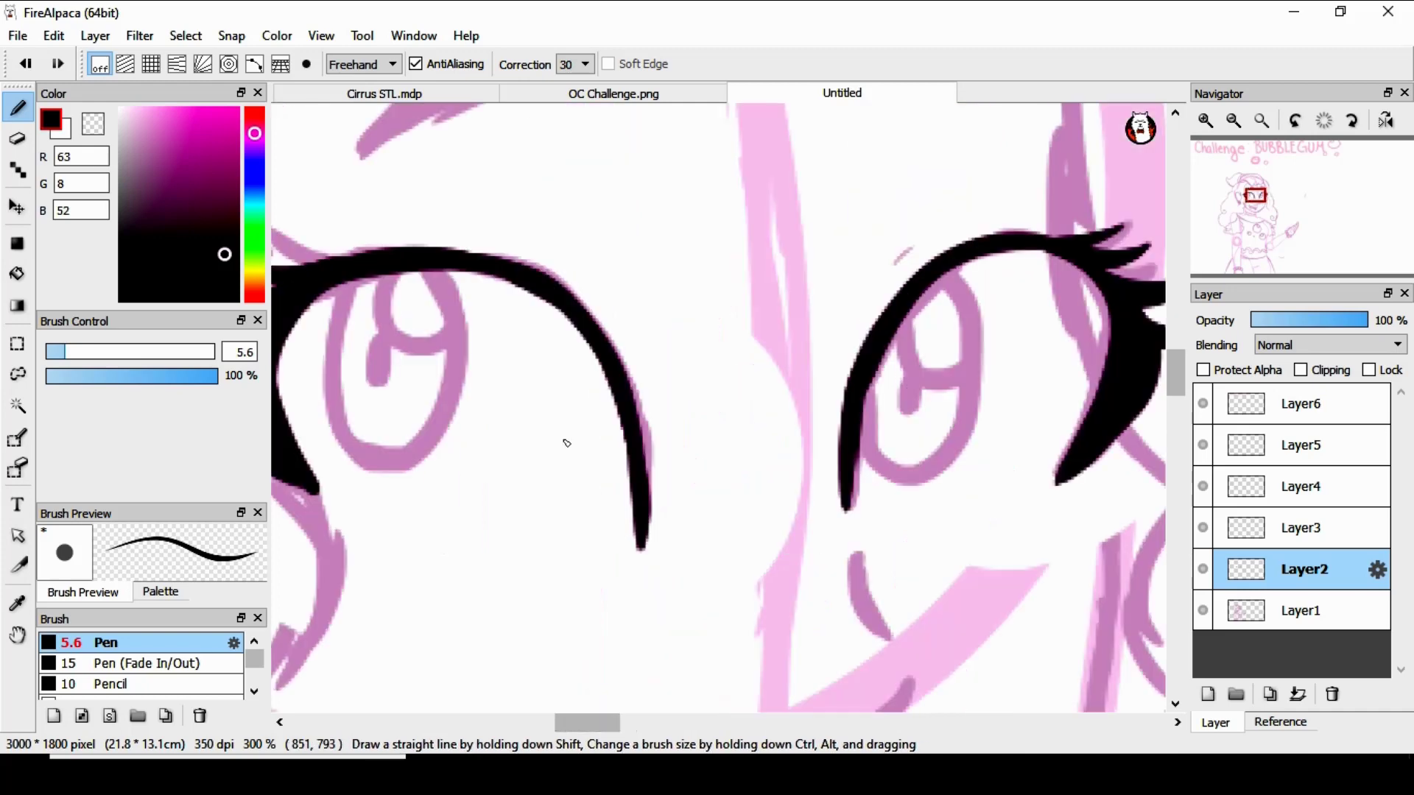
scroll(567, 443, "left", 5)
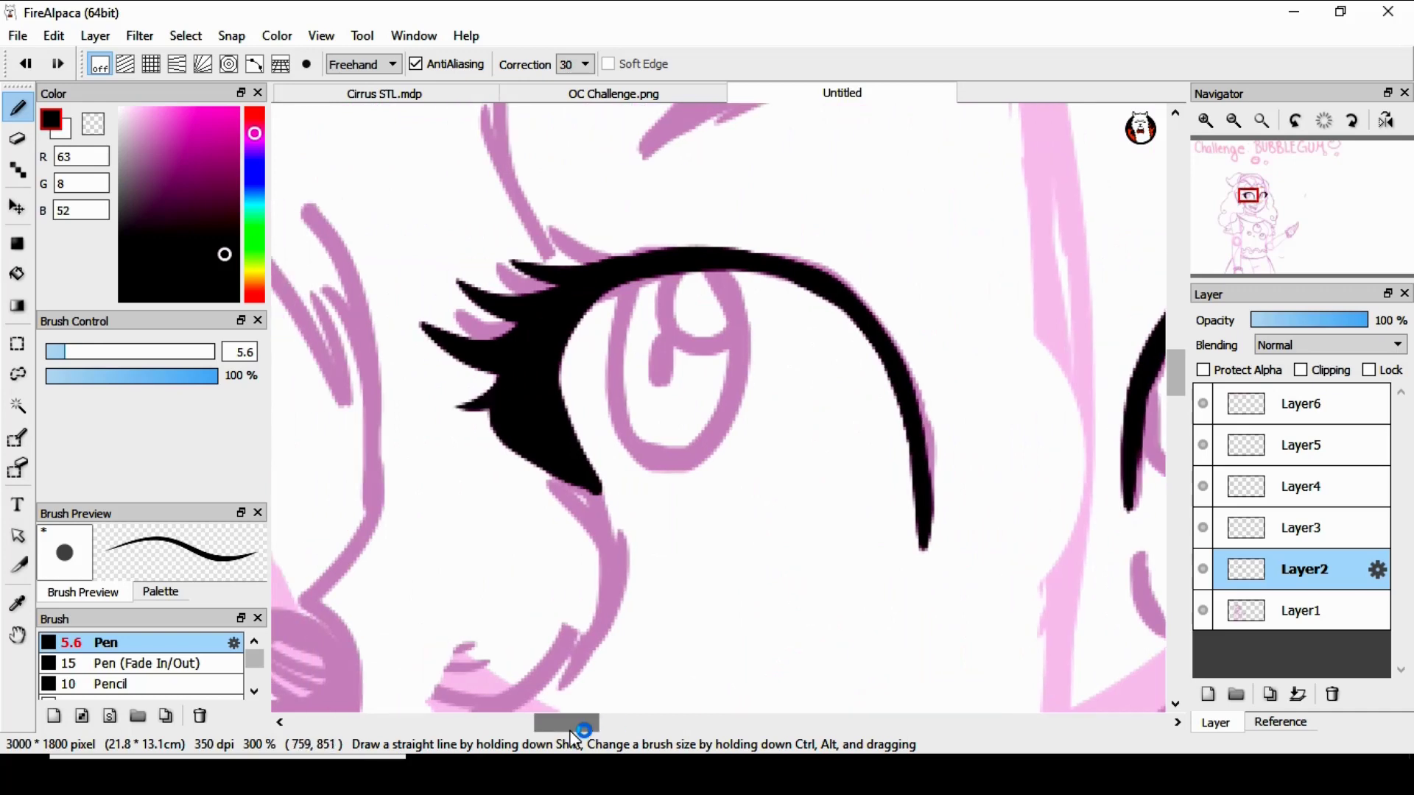
left_click_drag(570, 731, 572, 732)
left_click_drag(604, 517, 562, 476)
scroll(587, 503, "right", 5)
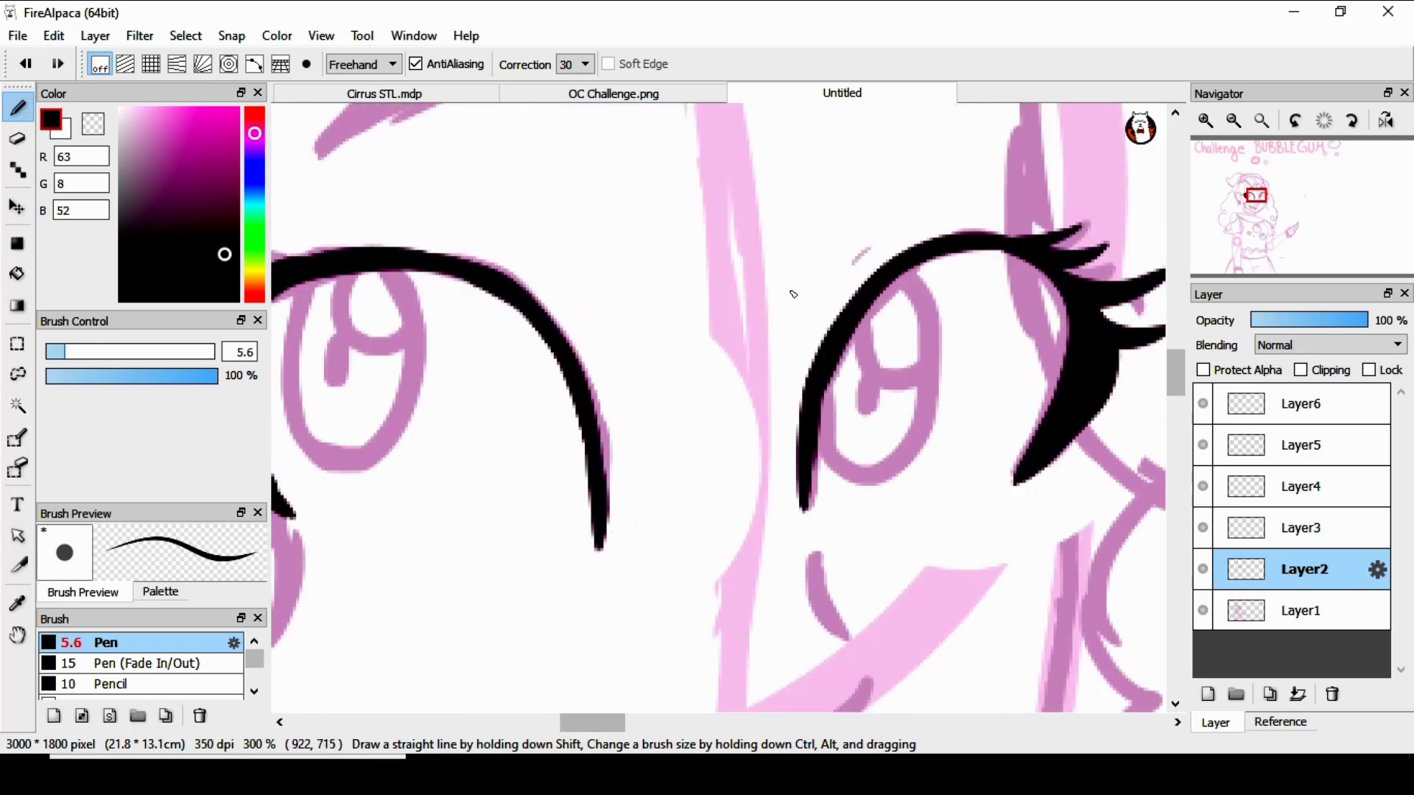
left_click_drag(592, 722, 581, 722)
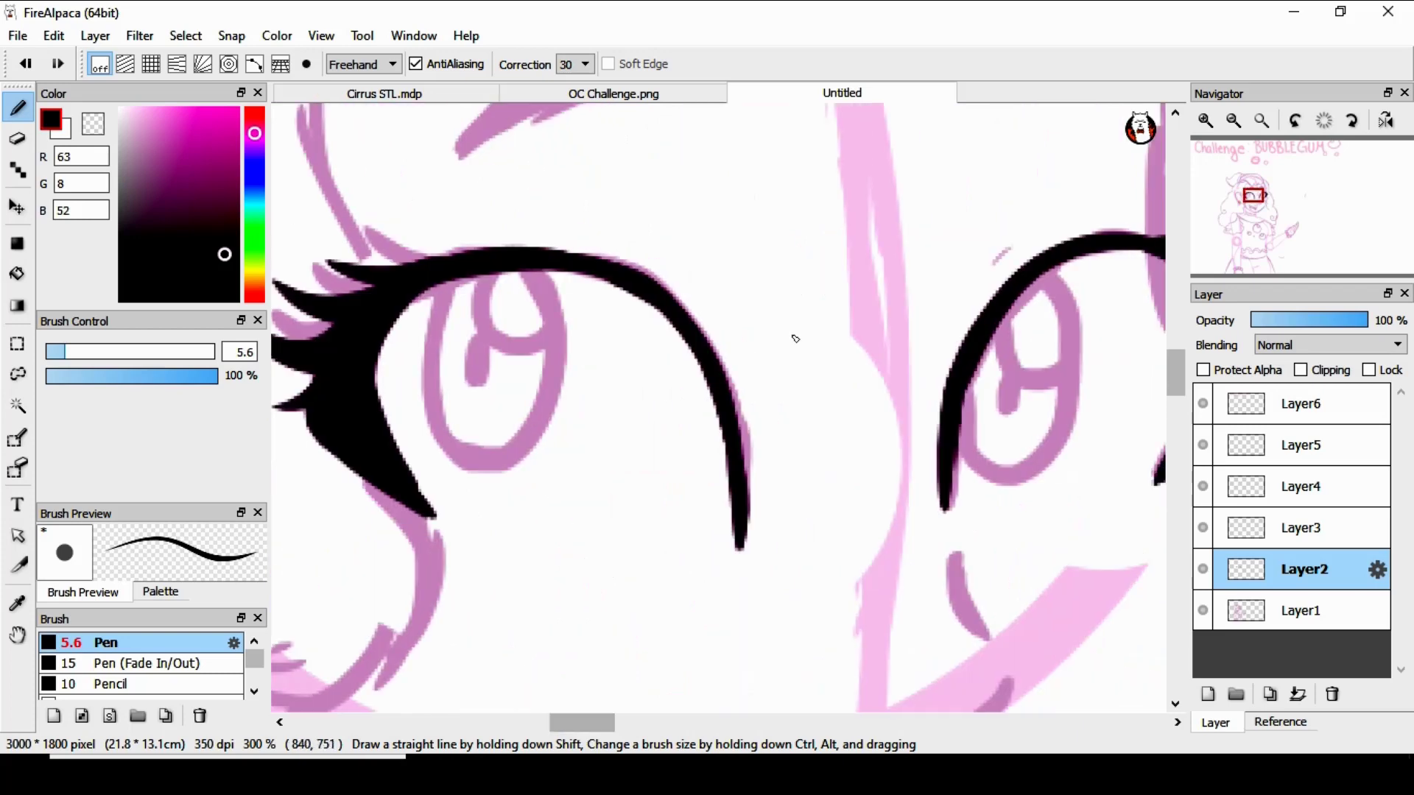
Check the inked eyes with the sketch layer hidden, and show the sketch again.
left_click(1202, 611)
left_click(1234, 120)
left_click(1206, 121)
left_click(1202, 611)
Switch the pen colour to a lighter dark purple (RGB 112, 18, 94) and ink the iris outlines of both eyes.
left_click_drag(1176, 373, 1176, 368)
scroll(652, 711, "left", 2)
left_click(221, 222)
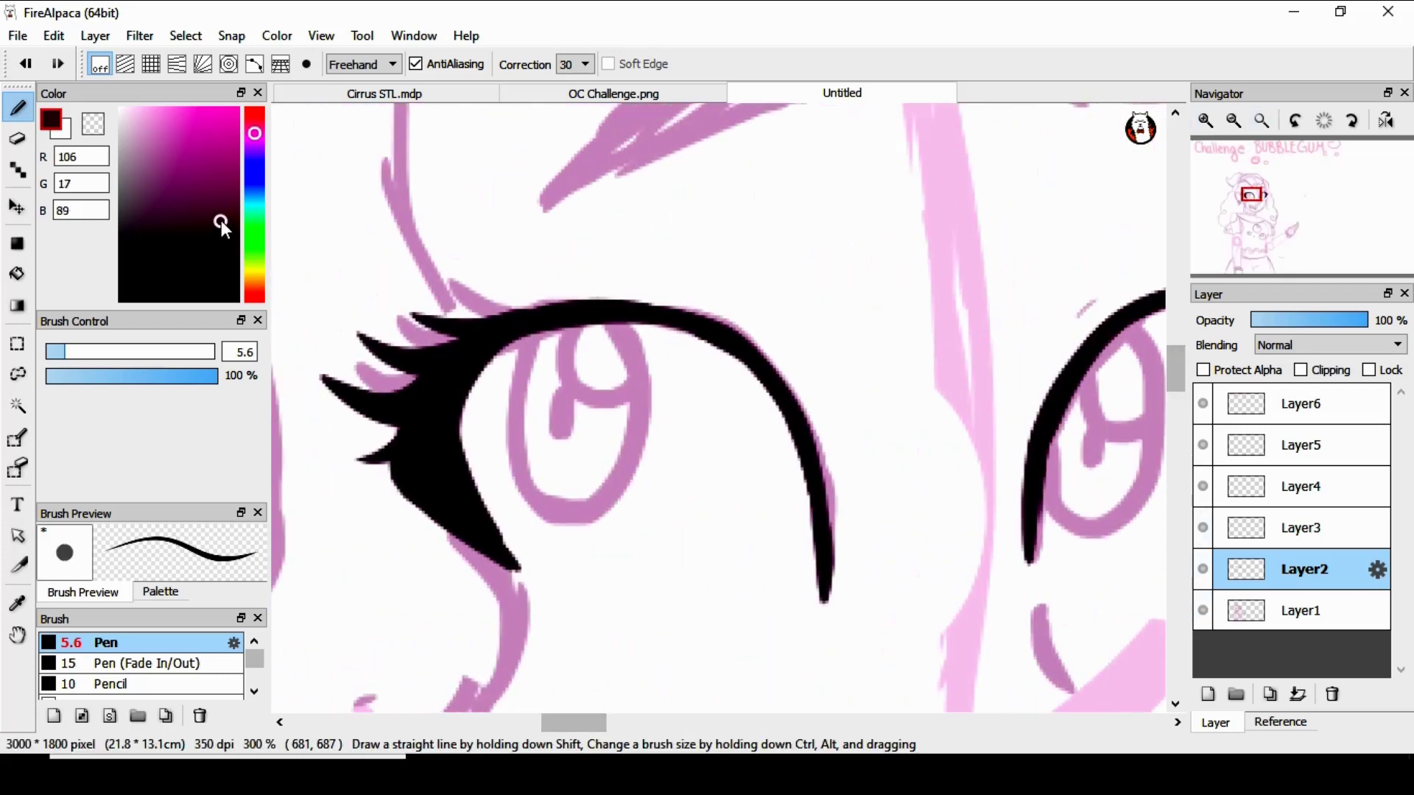
mouse_move(513, 417)
left_mouse_down()
mouse_move(651, 454)
mouse_move(630, 326)
left_mouse_up()
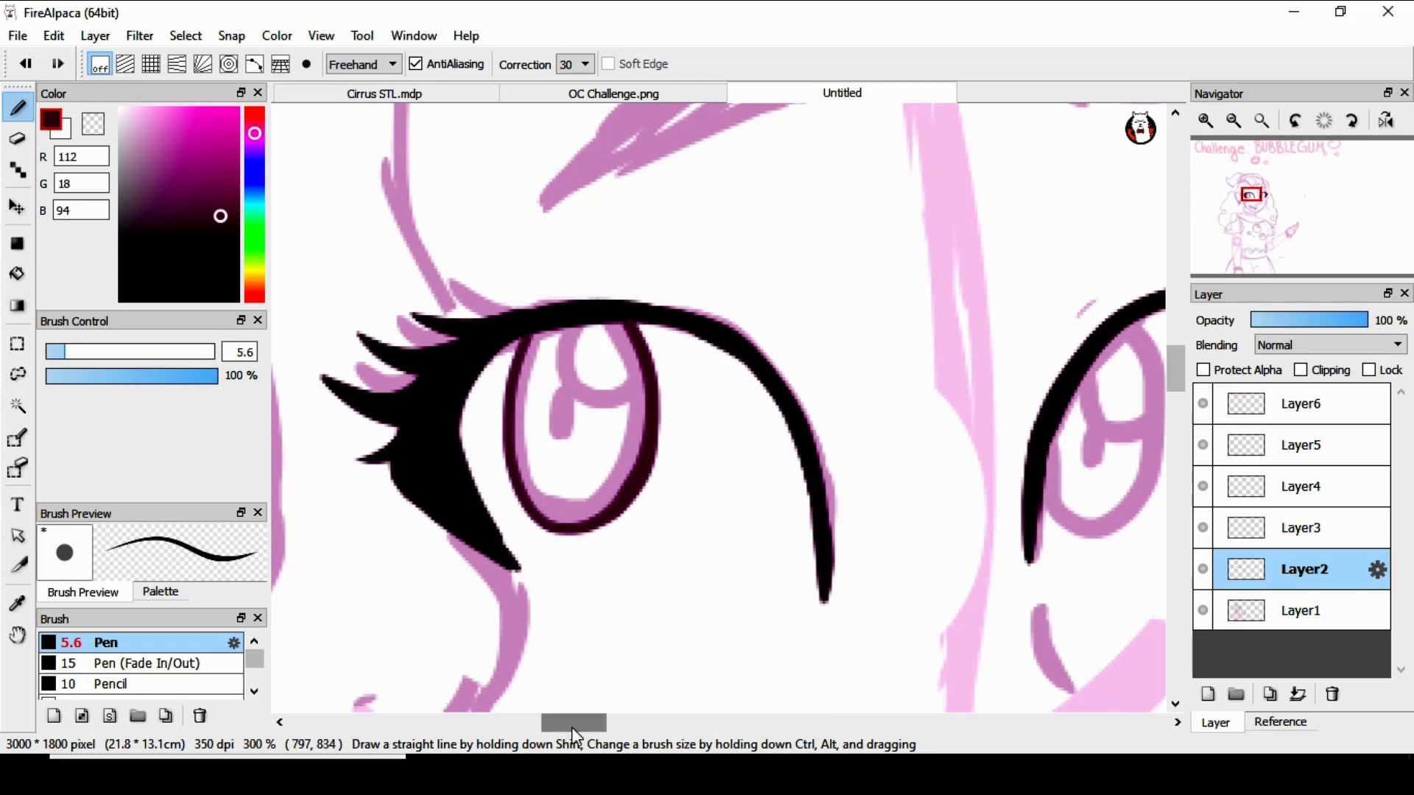
left_click_drag(571, 727, 610, 727)
mouse_move(566, 439)
left_mouse_down()
mouse_move(556, 515)
mouse_move(634, 334)
left_mouse_up()
Try filling in solid dark purple pupils inside both irises, and undo them.
left_click_drag(609, 725, 585, 722)
left_click(824, 471, "alt")
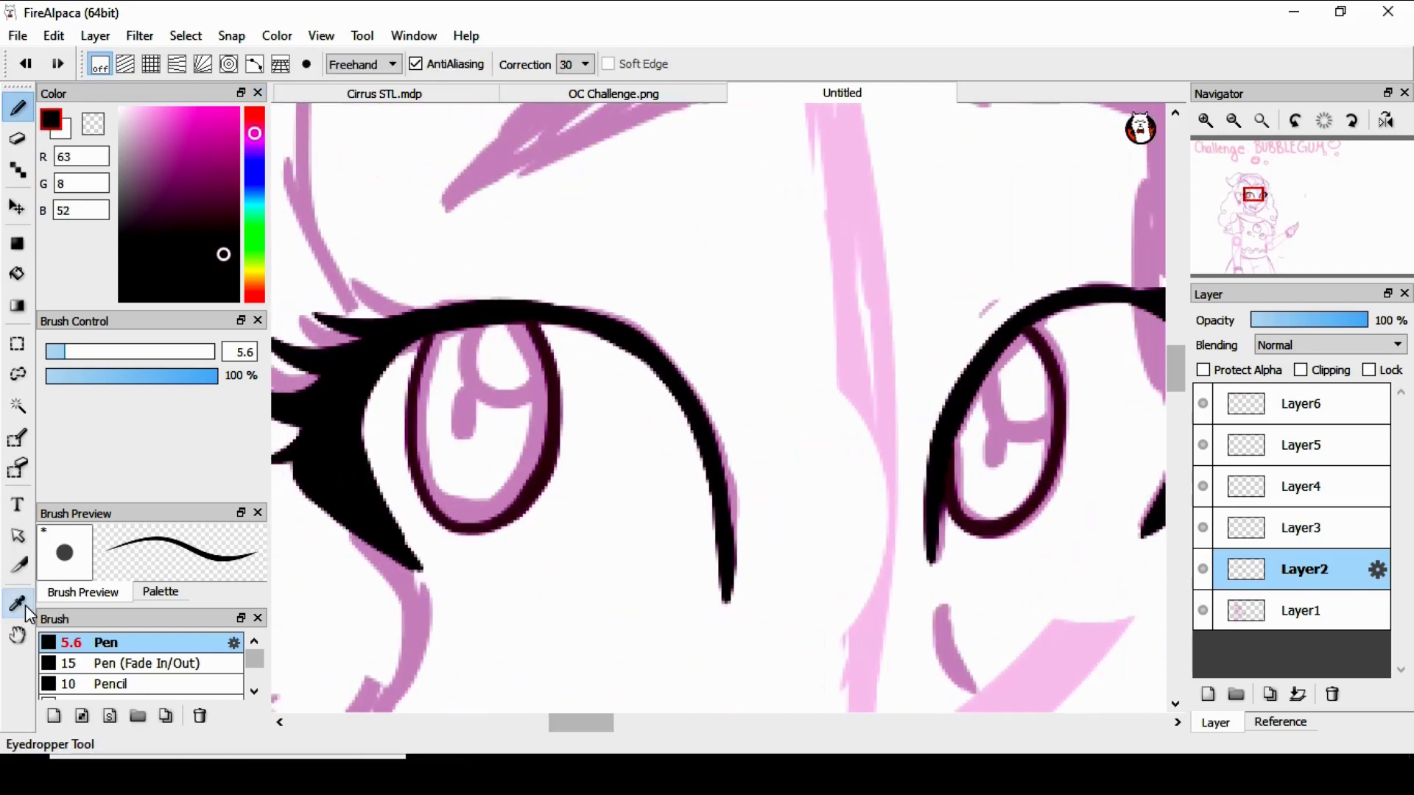
left_click(18, 604)
left_click(417, 471)
left_click(17, 108)
mouse_move(465, 442)
left_mouse_down()
mouse_move(470, 401)
mouse_move(469, 440)
left_mouse_up()
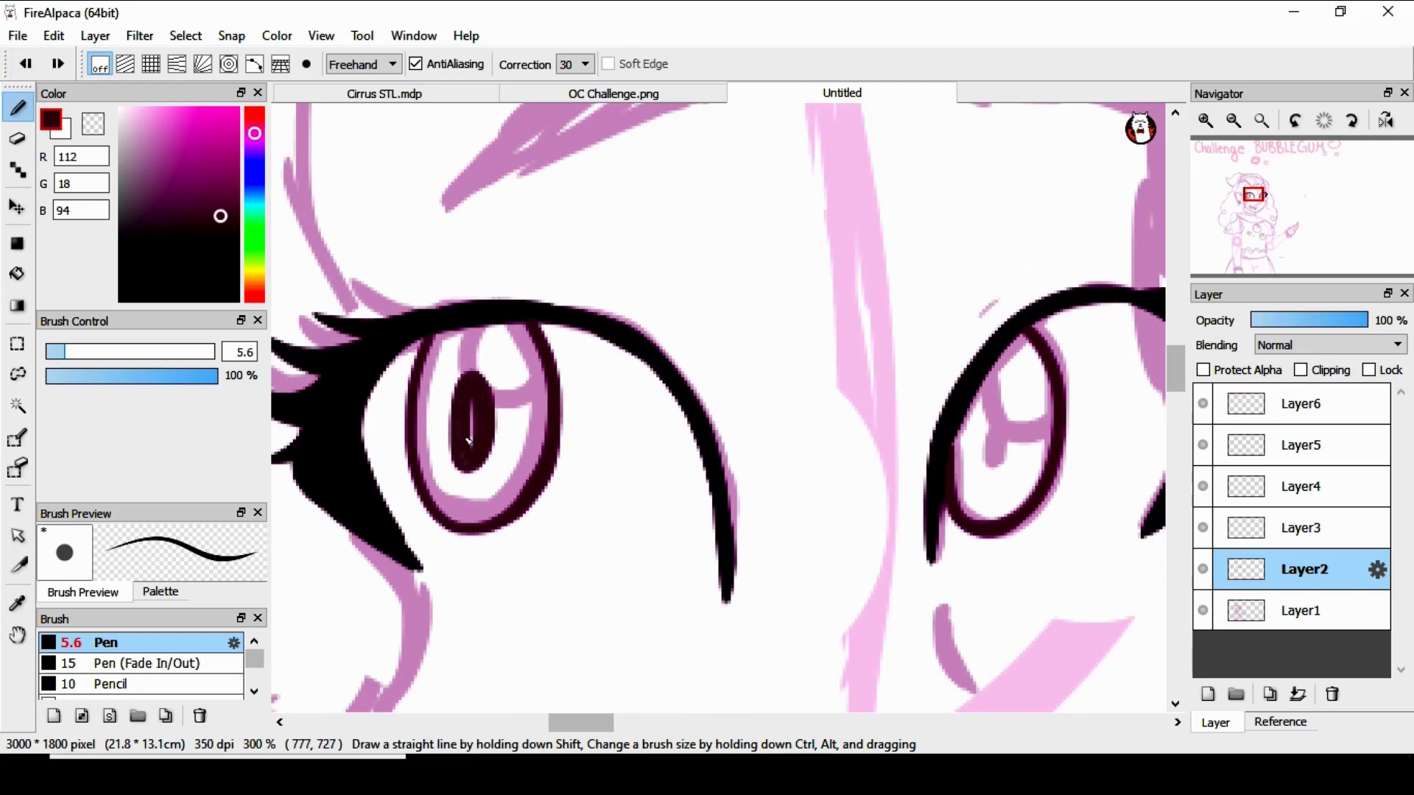
left_click_drag(1002, 405, 996, 417)
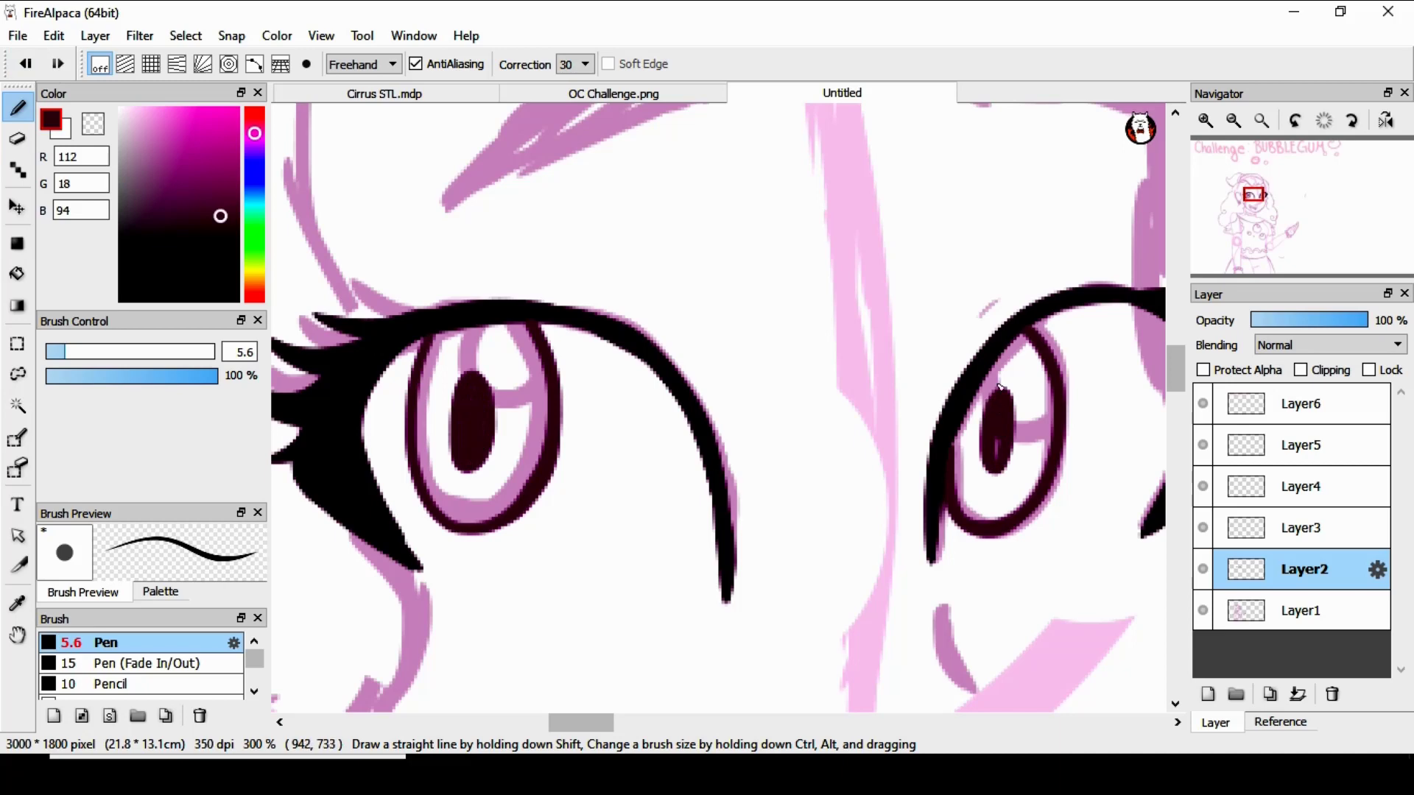
left_click(25, 64)
left_click(25, 64)
Switch the pen colour to a dusty pink (RGB 207, 146, 186) and ink the hair curve below the left-hand eye's outer corner.
left_click_drag(1174, 355, 1168, 399)
key("ctrl+minus")
left_click(186, 158)
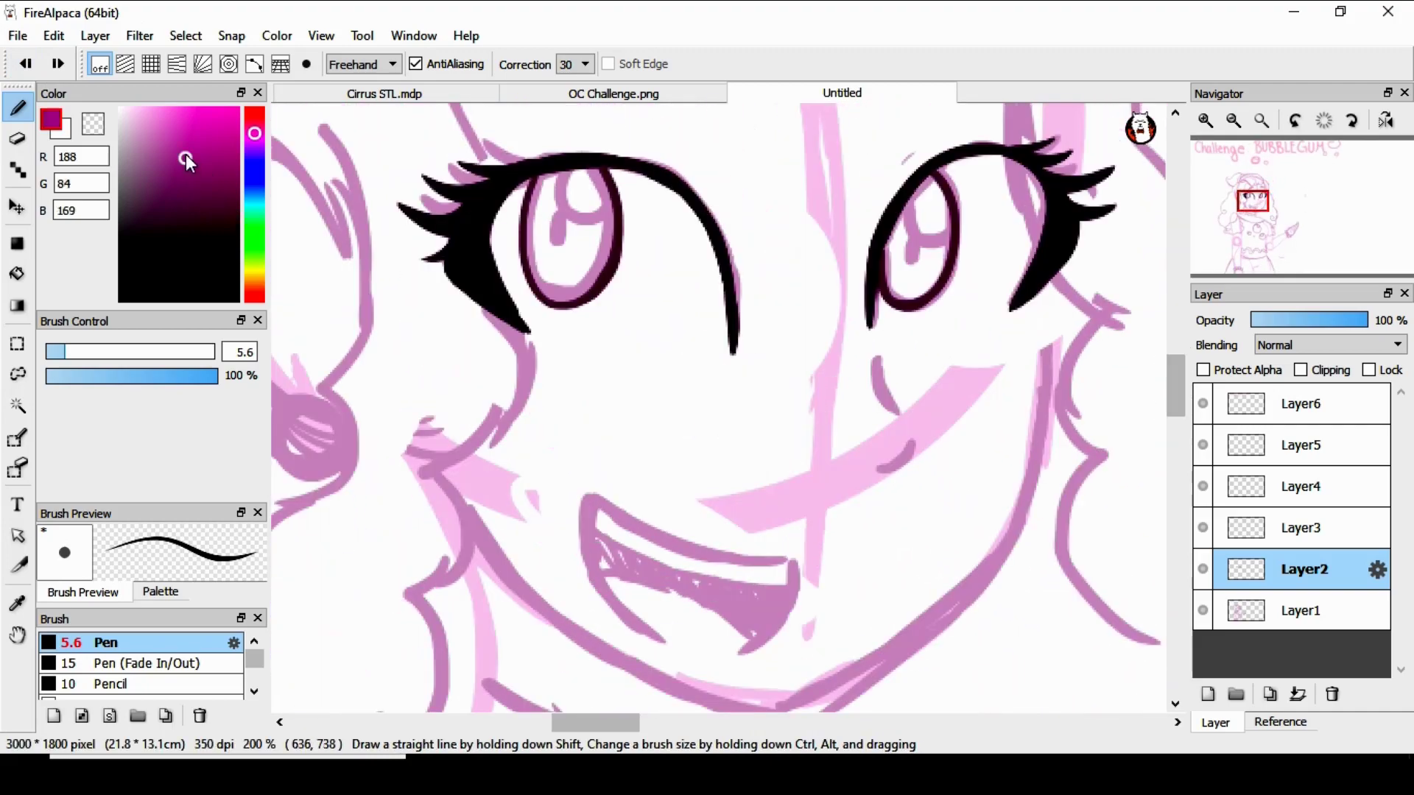
left_click_drag(529, 332, 422, 466)
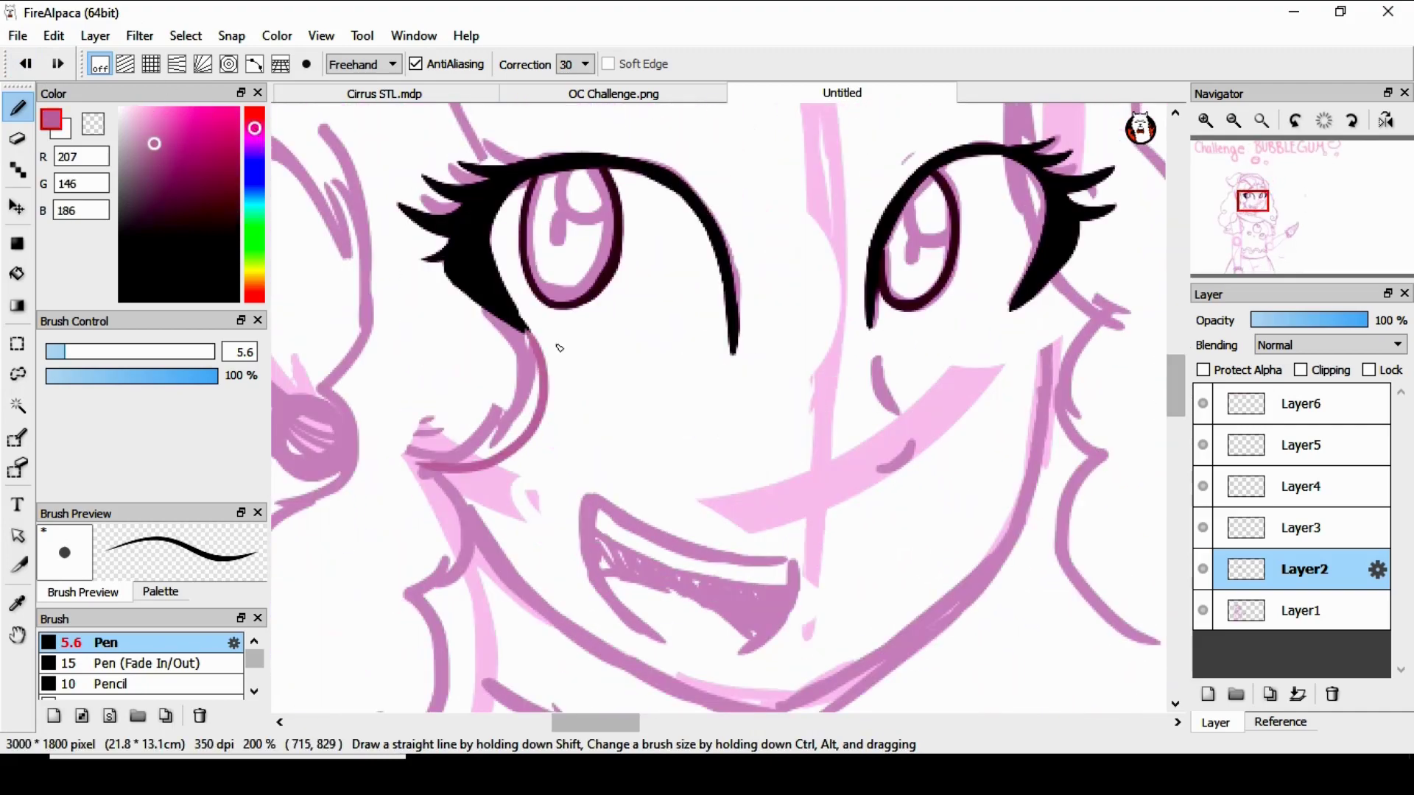
Lower the sketch layer's opacity, and on Layer2 continue inking the left inner hair edge in scallops down to the shoulder.
left_click_drag(598, 723, 573, 723)
left_click_drag(1174, 387, 1173, 406)
left_click(1301, 610)
left_click(1306, 320)
left_click(1300, 572)
mouse_move(685, 324)
left_mouse_down()
mouse_move(757, 406)
mouse_move(679, 457)
left_mouse_up()
left_click_drag(1176, 405, 1176, 418)
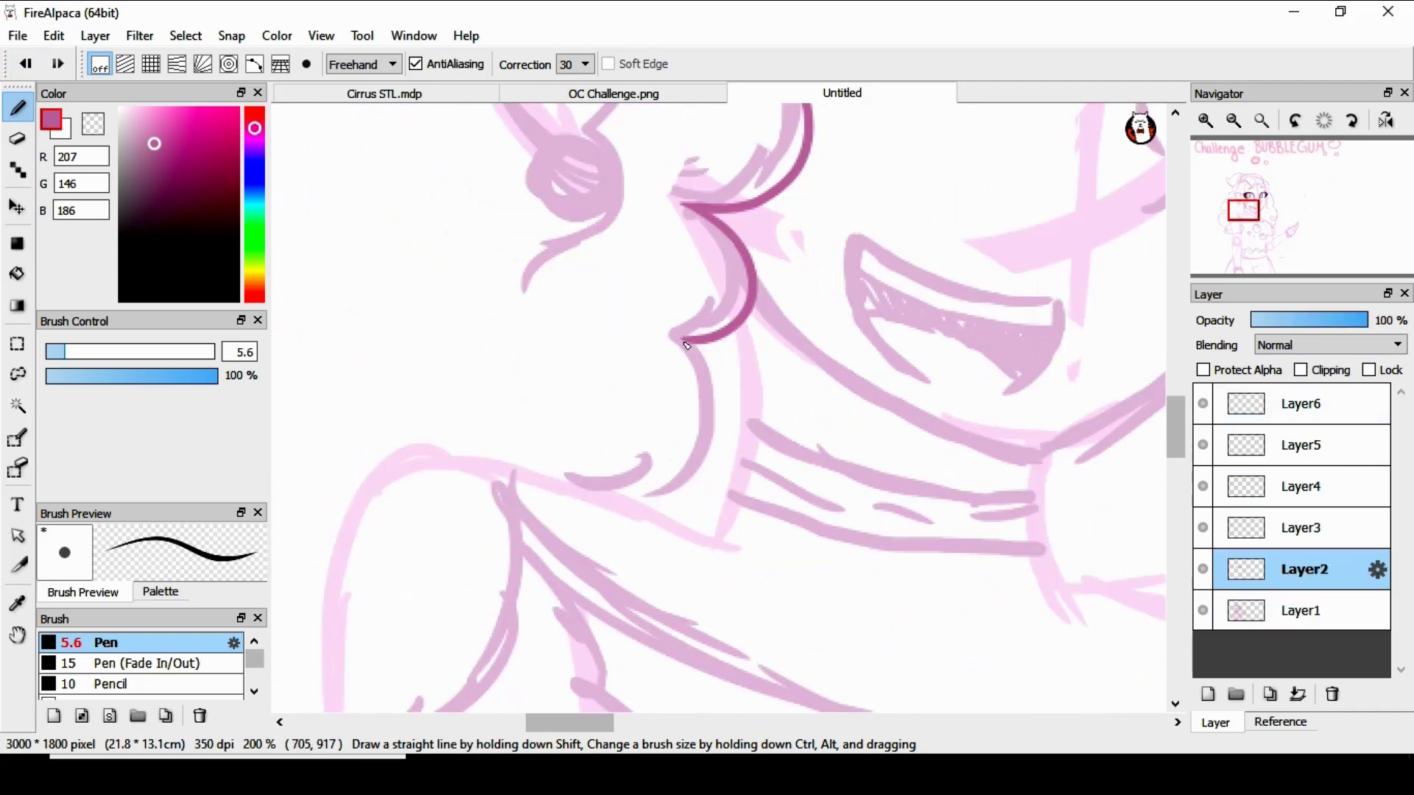
left_click_drag(683, 338, 703, 387)
left_click_drag(704, 387, 626, 496)
Ink the scalloped inner hair edge beside the right cheek, from the right-hand eye down past the jaw.
left_click_drag(571, 722, 642, 722)
left_click_drag(1179, 420, 1179, 392)
mouse_move(602, 286)
left_mouse_down()
mouse_move(630, 567)
mouse_move(729, 648)
left_mouse_up()
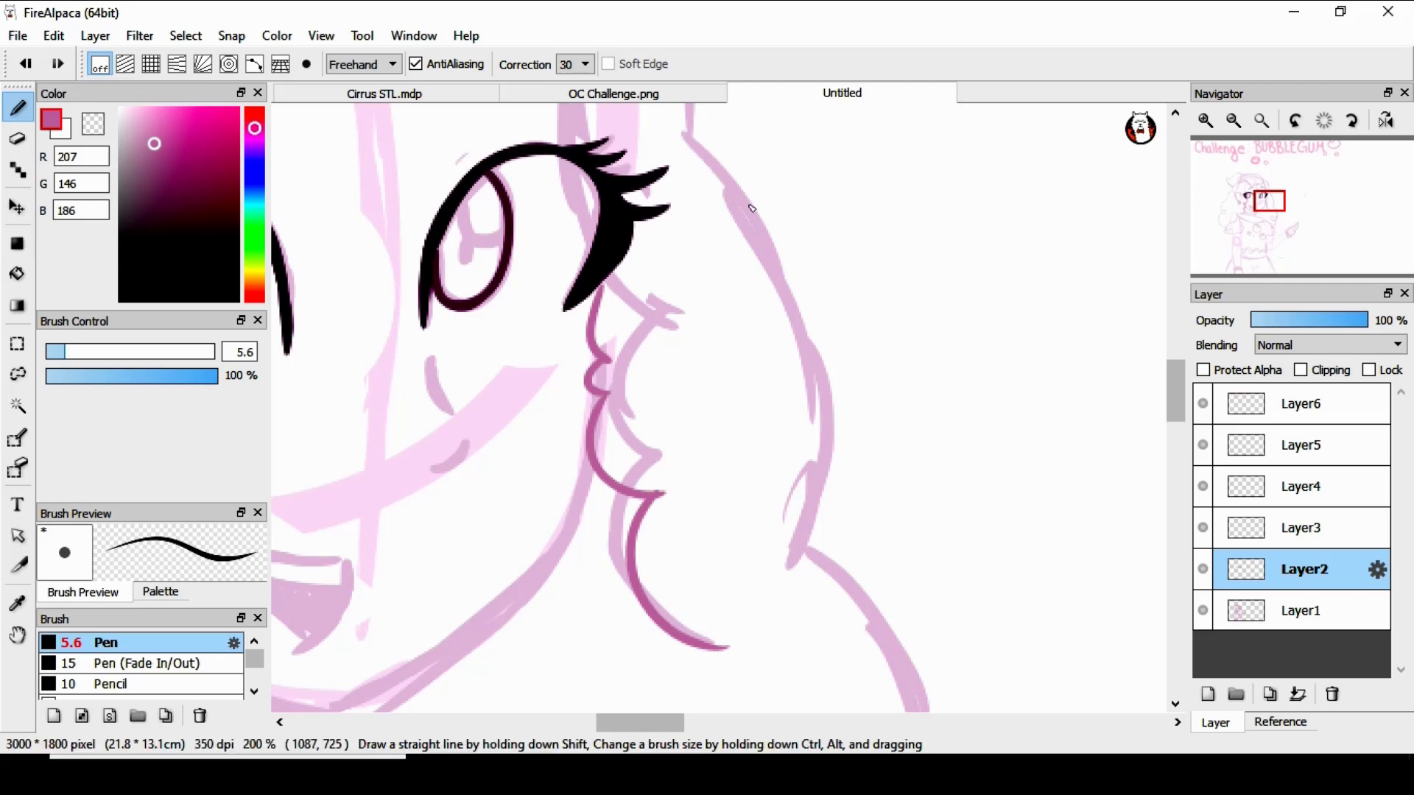
Ink the curved strand to the left of the face and the jagged hairline running down to the left-hand eye's lashes.
left_click_drag(641, 722, 563, 722)
mouse_move(639, 134)
left_mouse_down()
mouse_move(644, 424)
mouse_move(611, 568)
left_mouse_up()
scroll(636, 553, "up", 5)
left_click_drag(891, 242, 853, 274)
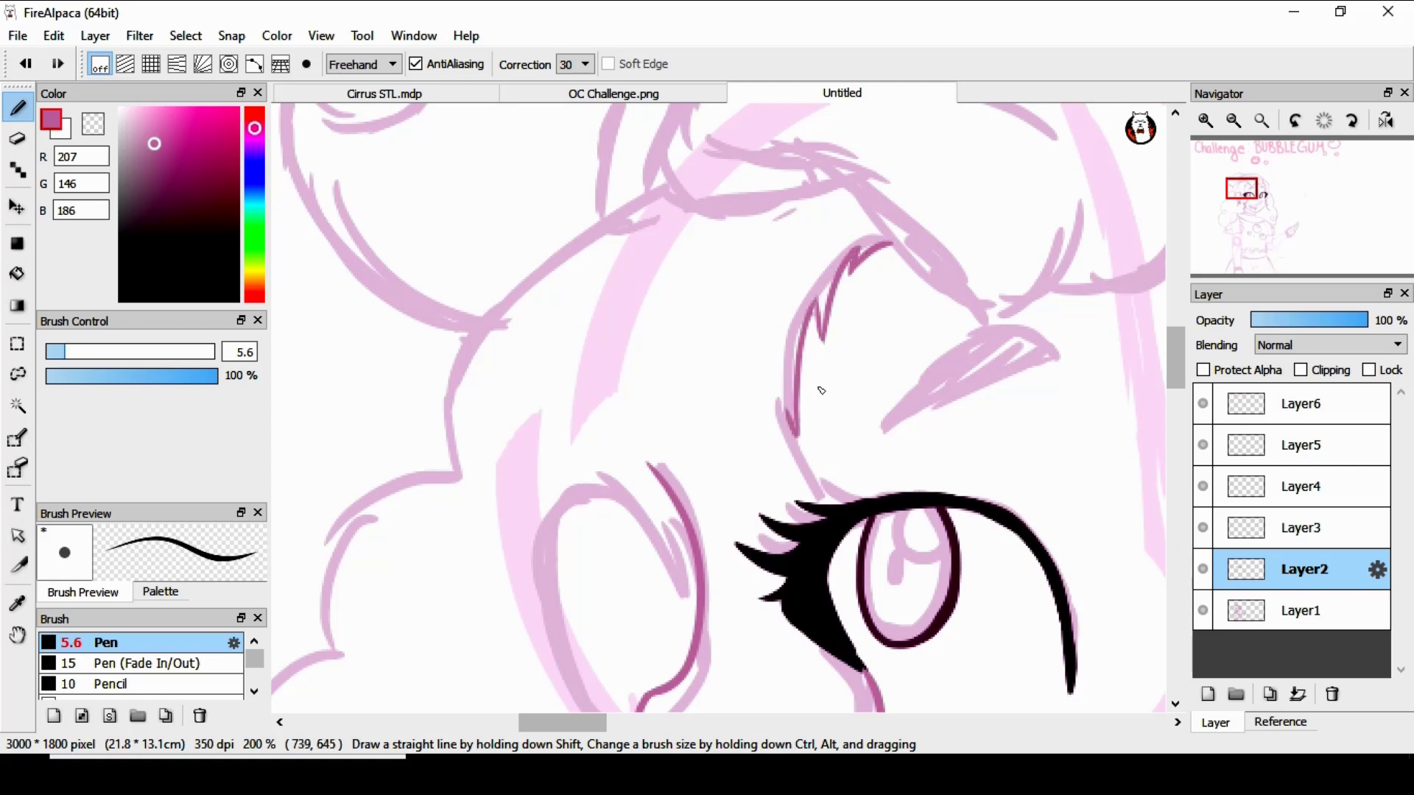
left_click_drag(822, 390, 492, 402)
Ink the jagged, wavy hairline on the right side of the forehead down to the right-hand eye's lashes.
mouse_move(1175, 357)
left_mouse_down()
mouse_move(1165, 393)
mouse_move(1173, 338)
left_mouse_up()
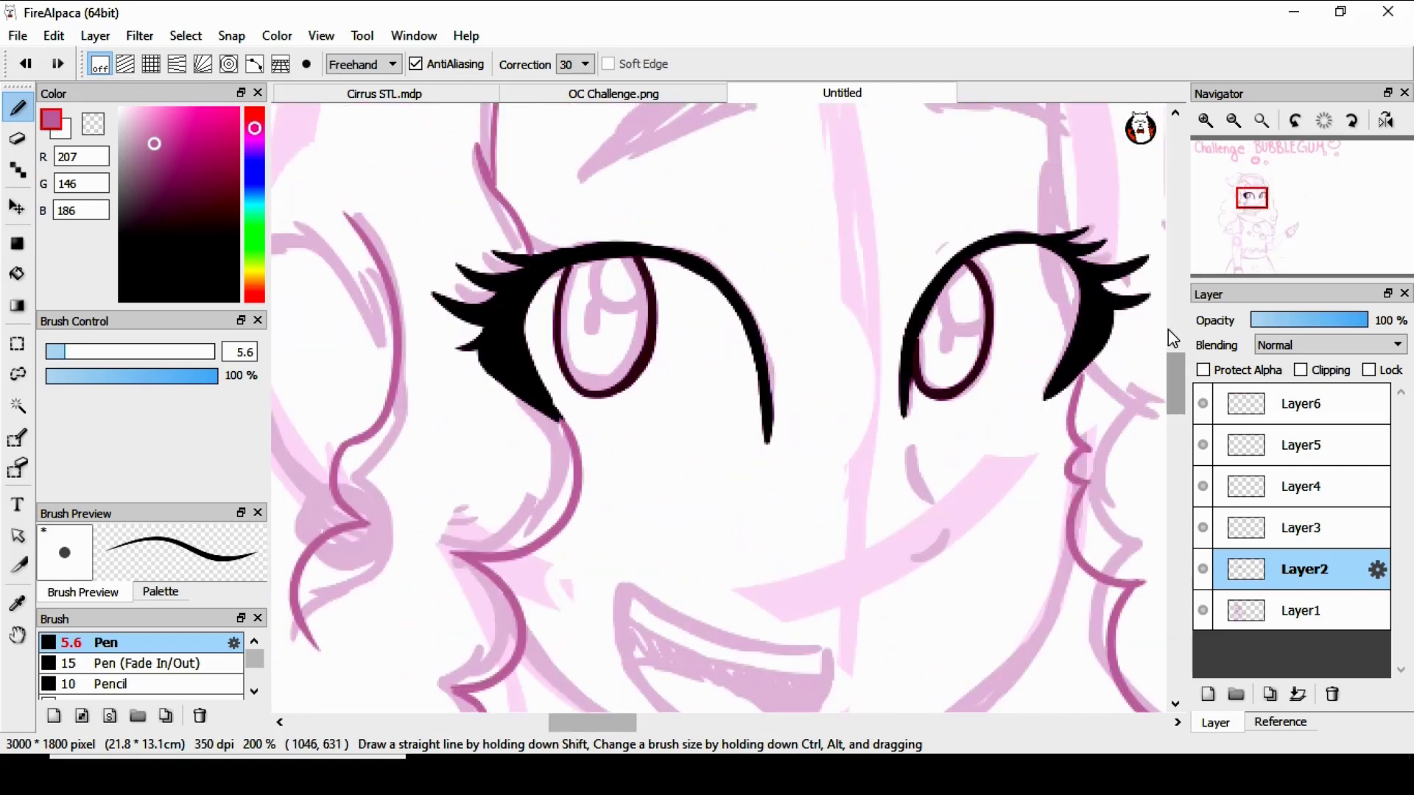
left_click_drag(609, 725, 655, 725)
left_click_drag(1176, 377, 1176, 351)
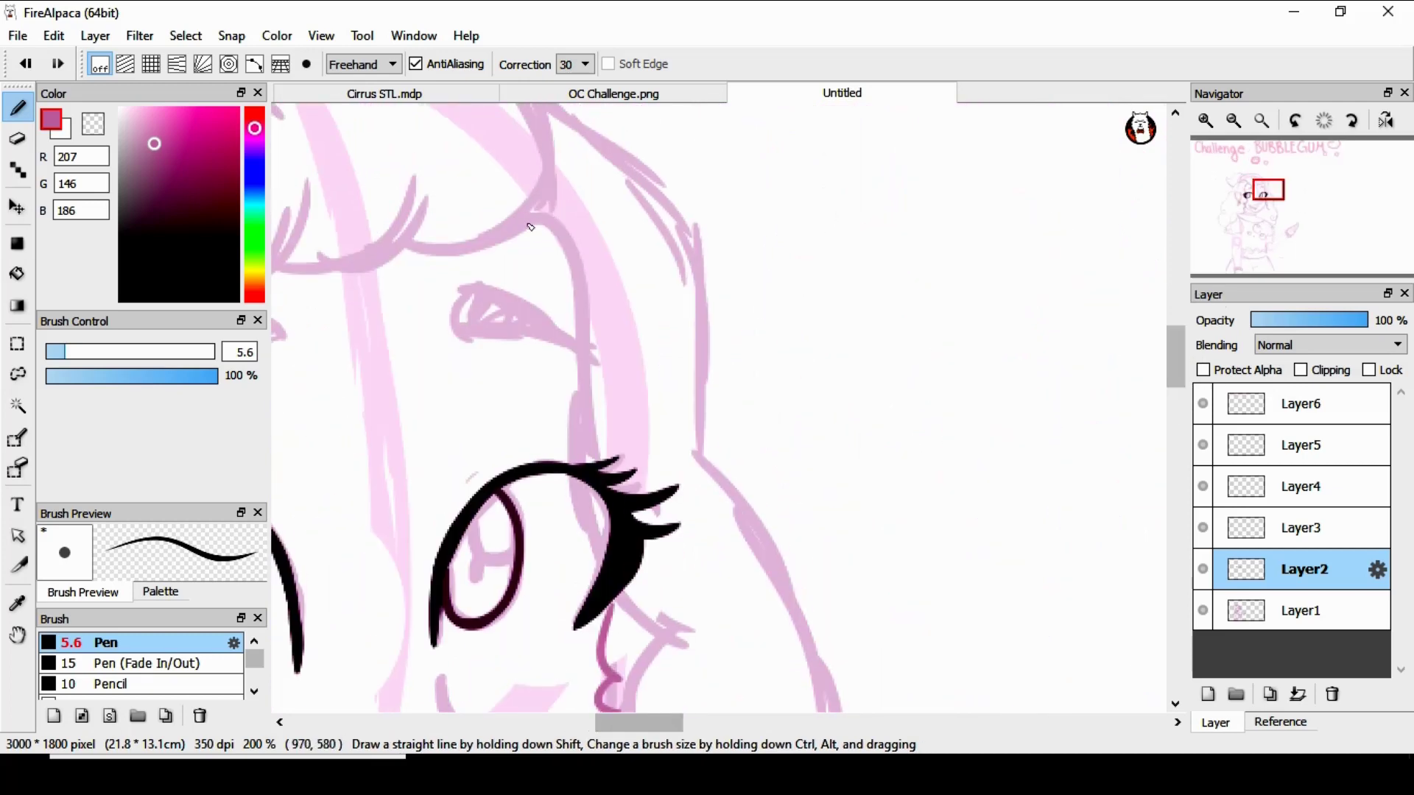
left_click_drag(575, 398, 595, 463)
Ink the sweeping lower edge of the bangs across the forehead with overlapping curled tips.
left_click_drag(645, 727, 607, 726)
left_click_drag(1179, 361, 1182, 339)
left_click_drag(364, 311, 519, 398)
left_click_drag(745, 444, 812, 305)
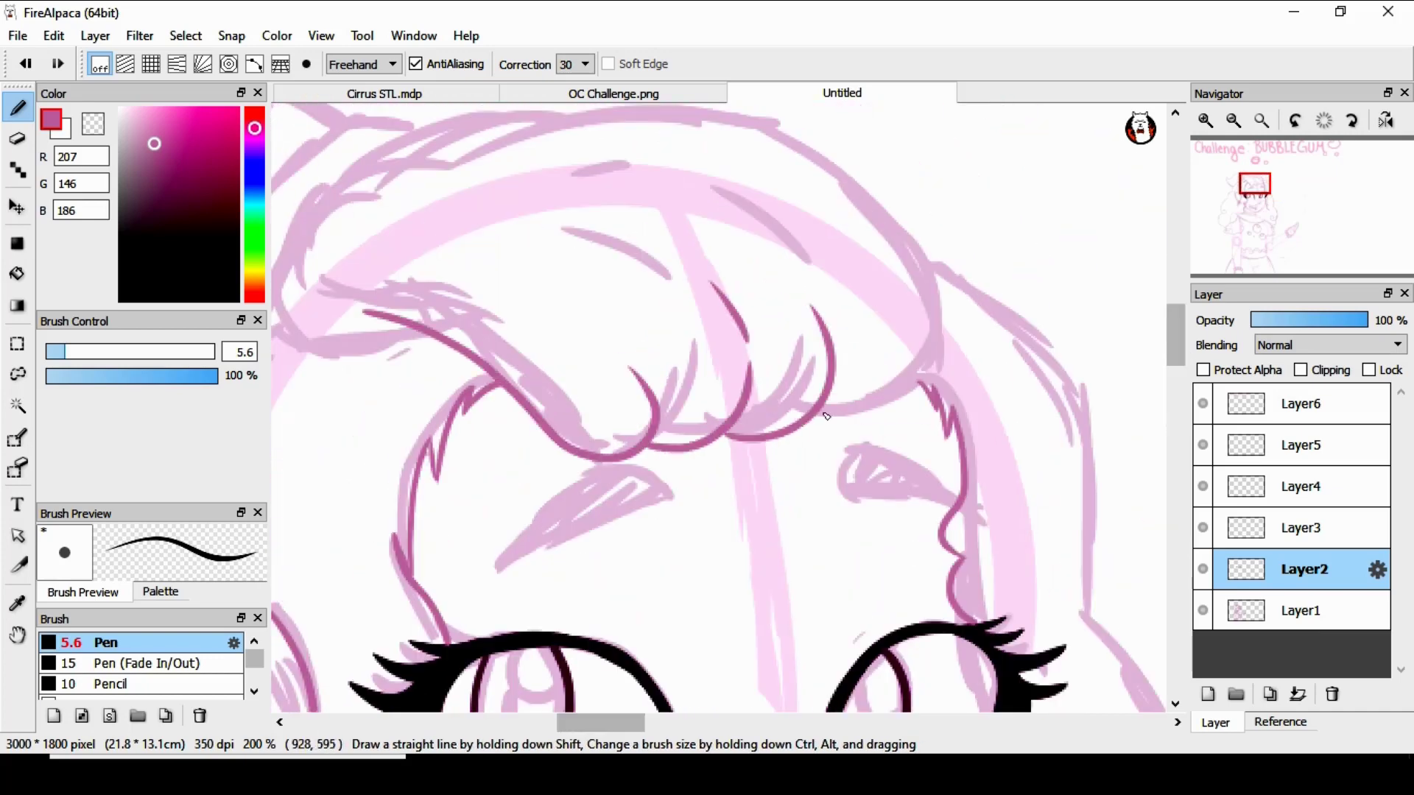
Ink the sides and rounded top outline of the hair volume above the bangs, closing the shape.
left_click_drag(1177, 336, 1177, 324)
left_click_drag(602, 726, 587, 725)
left_click_drag(552, 506, 449, 404)
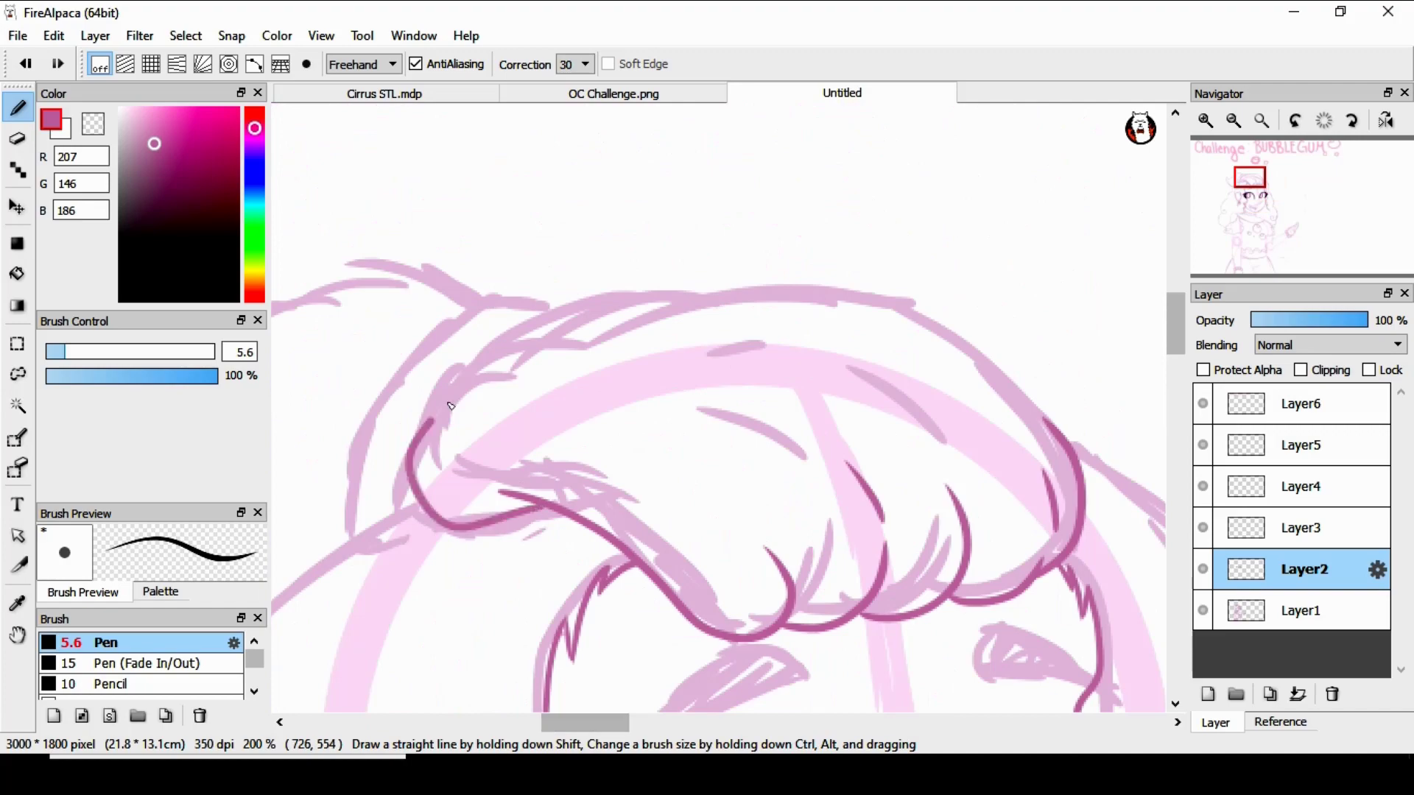
left_click_drag(687, 302, 992, 369)
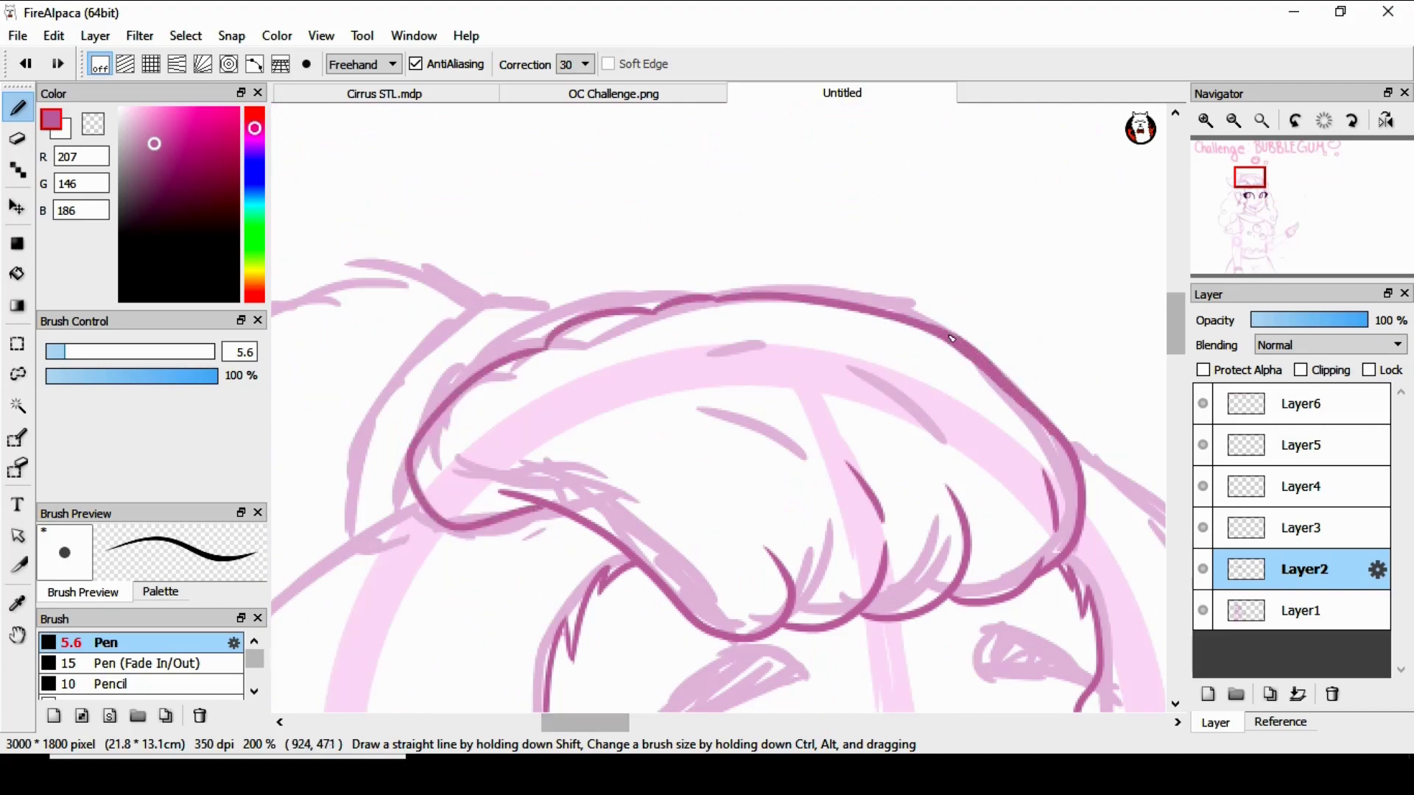
scroll(1178, 371, "down", 4)
scroll(1164, 395, "up", 4)
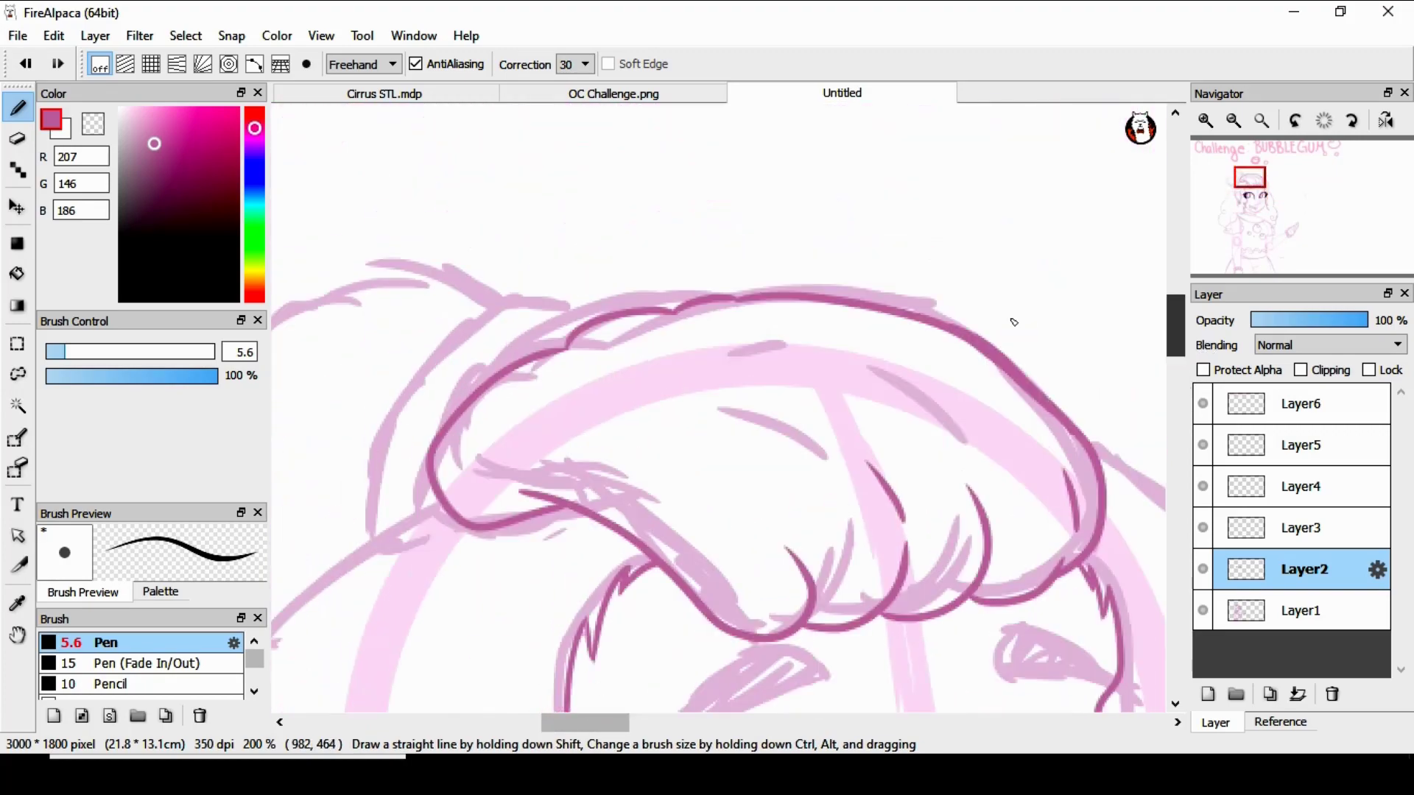
Ink the flared, pointed hair tuft on the upper left of the head, including its scalloped underside.
scroll(742, 284, "left", 3)
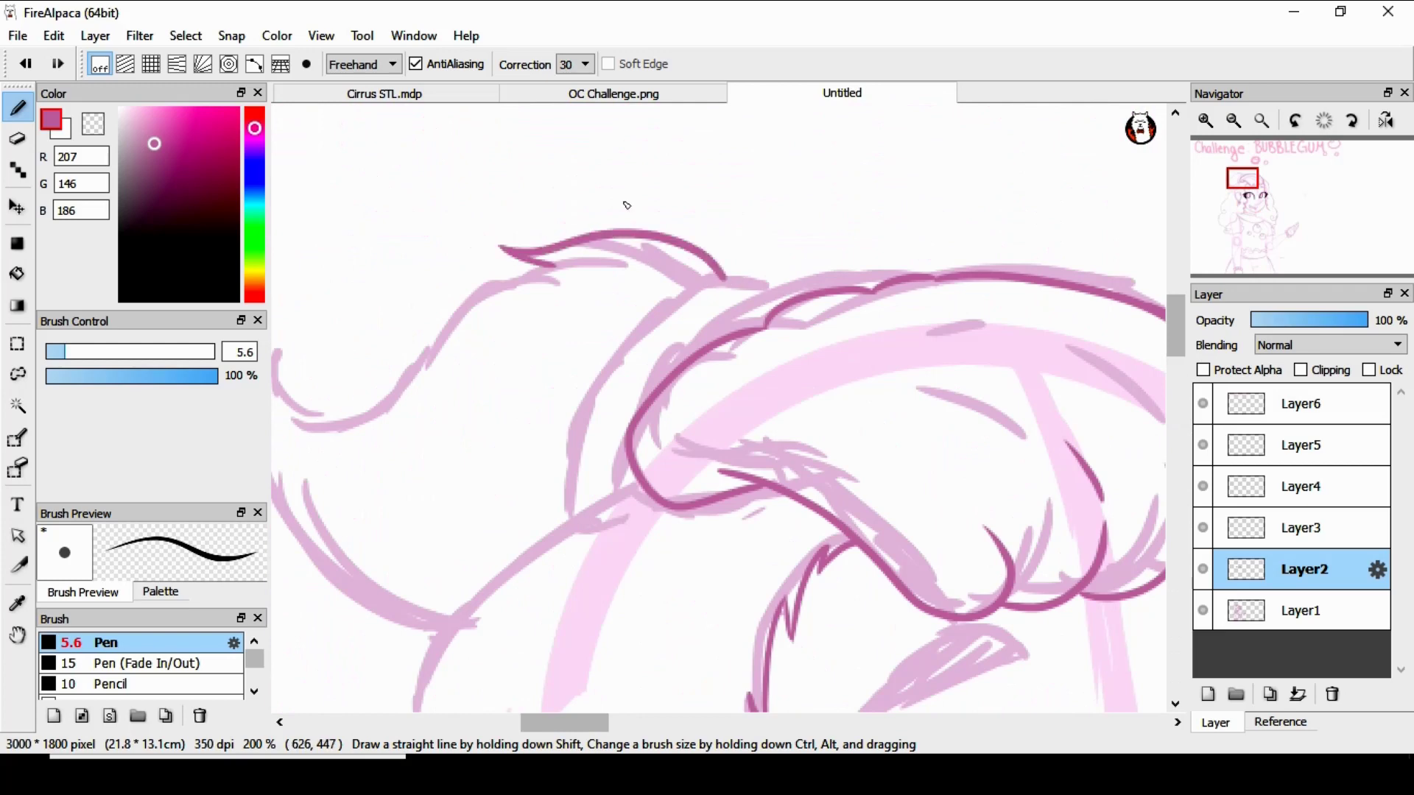
scroll(523, 724, "left", 5)
left_click_drag(847, 266, 570, 361)
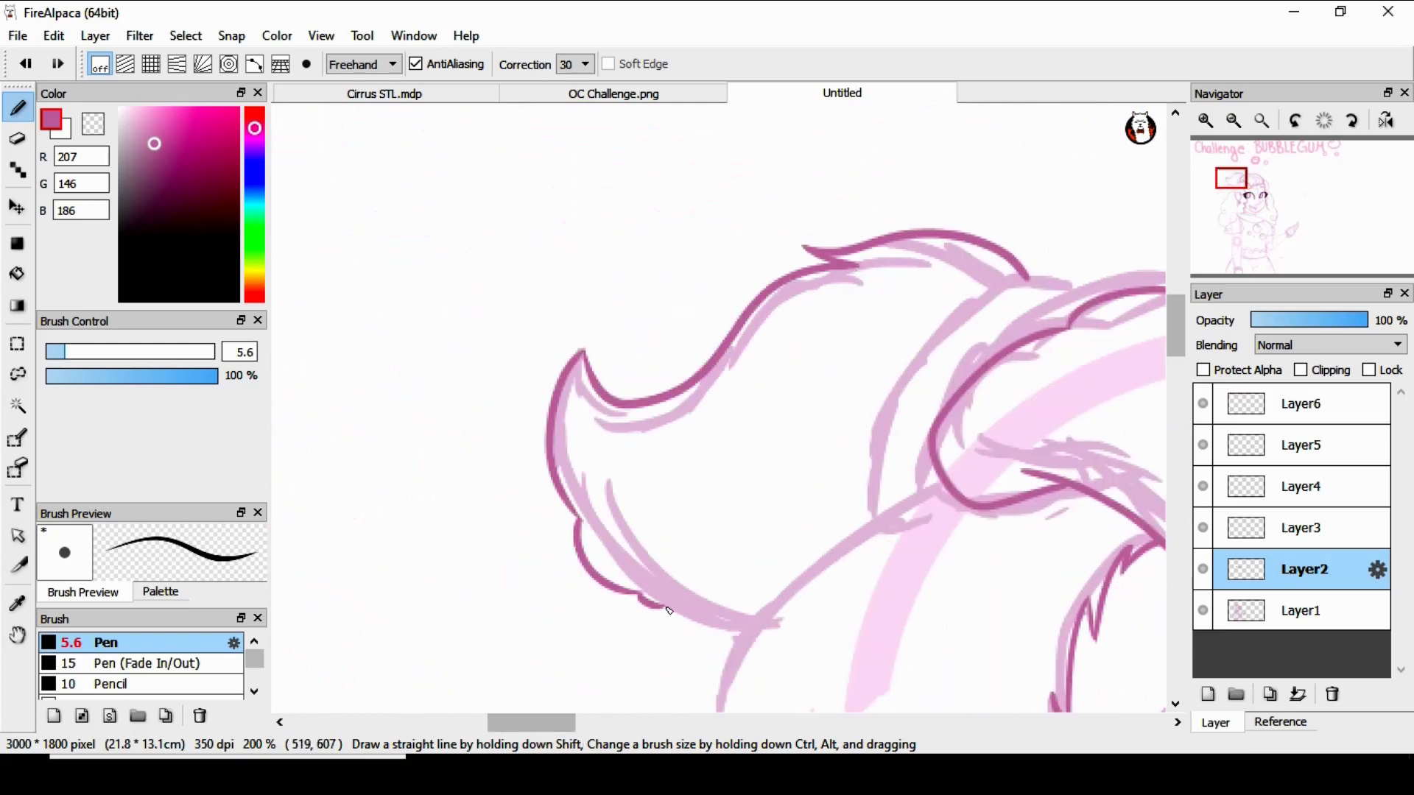
scroll(1173, 345, "down", 5)
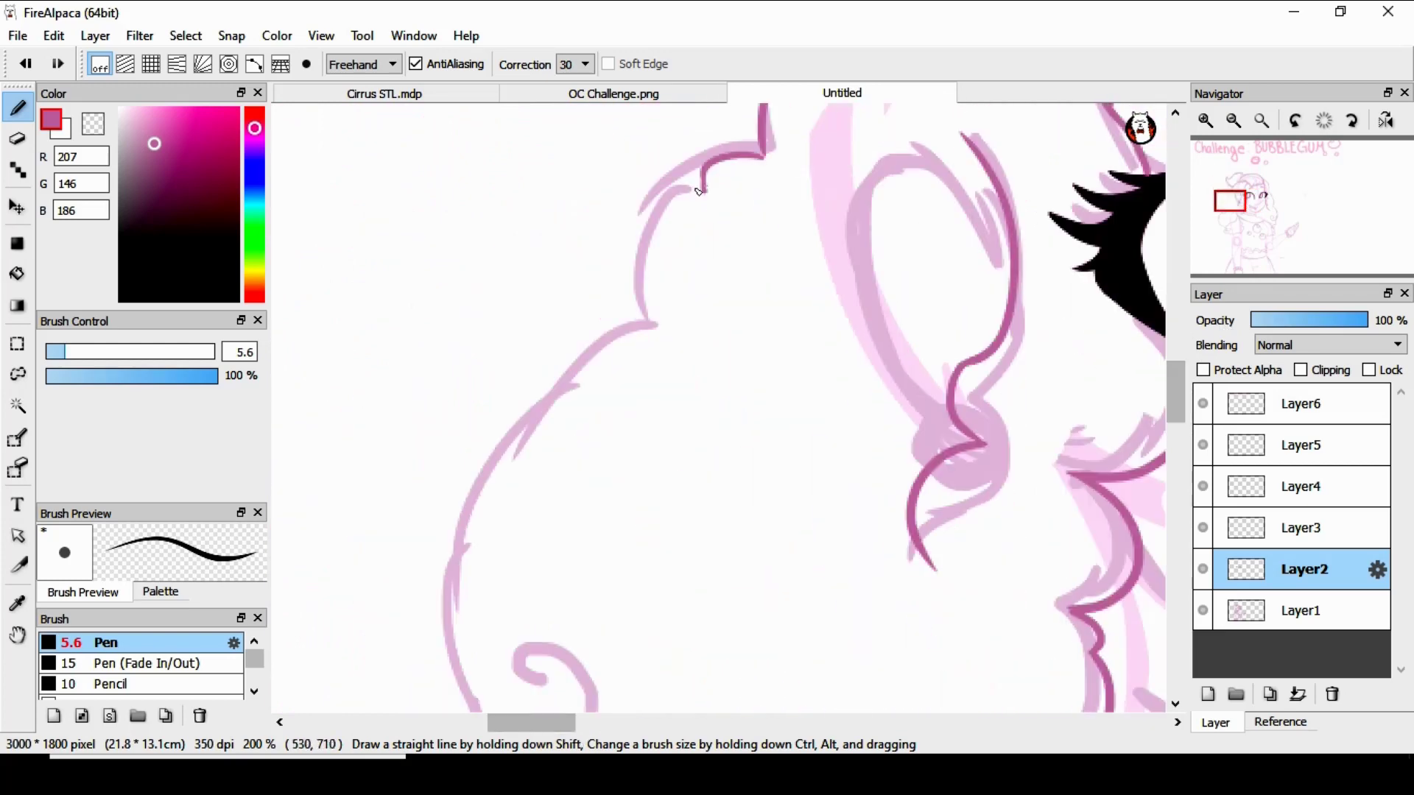
Ink the left outer hair outline in scallops down to shoulder level, adding the spiral curl.
left_click_drag(700, 192, 650, 322)
scroll(663, 316, "down", 3)
mouse_move(659, 117)
left_mouse_down()
mouse_move(466, 294)
mouse_move(546, 457)
mouse_move(542, 486)
left_mouse_up()
left_click_drag(1172, 400, 1171, 433)
left_click_drag(406, 271, 405, 469)
left_click_drag(402, 471, 512, 591)
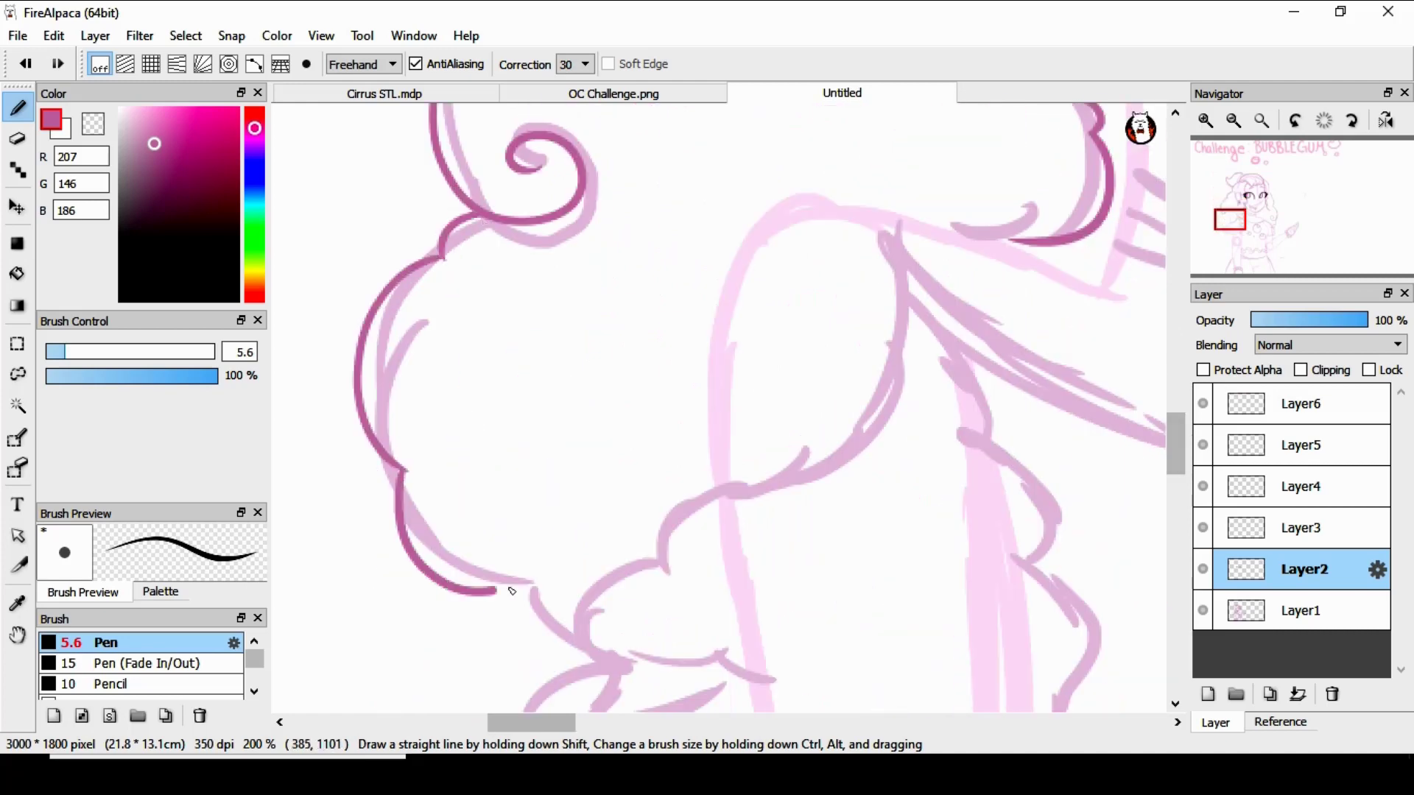
Ink the right outer hair outline in long scalloped curves from the top of the head down past the cheek.
left_click_drag(1176, 442, 1212, 376)
left_click_drag(531, 723, 640, 722)
left_click_drag(1176, 384, 1176, 352)
mouse_move(529, 273)
left_mouse_down()
mouse_move(606, 309)
mouse_move(676, 468)
left_mouse_up()
left_click_drag(676, 468, 688, 626)
left_click_drag(1177, 367, 1176, 407)
left_click_drag(689, 283, 821, 472)
left_click_drag(1176, 397, 1176, 433)
left_click_drag(821, 155, 790, 369)
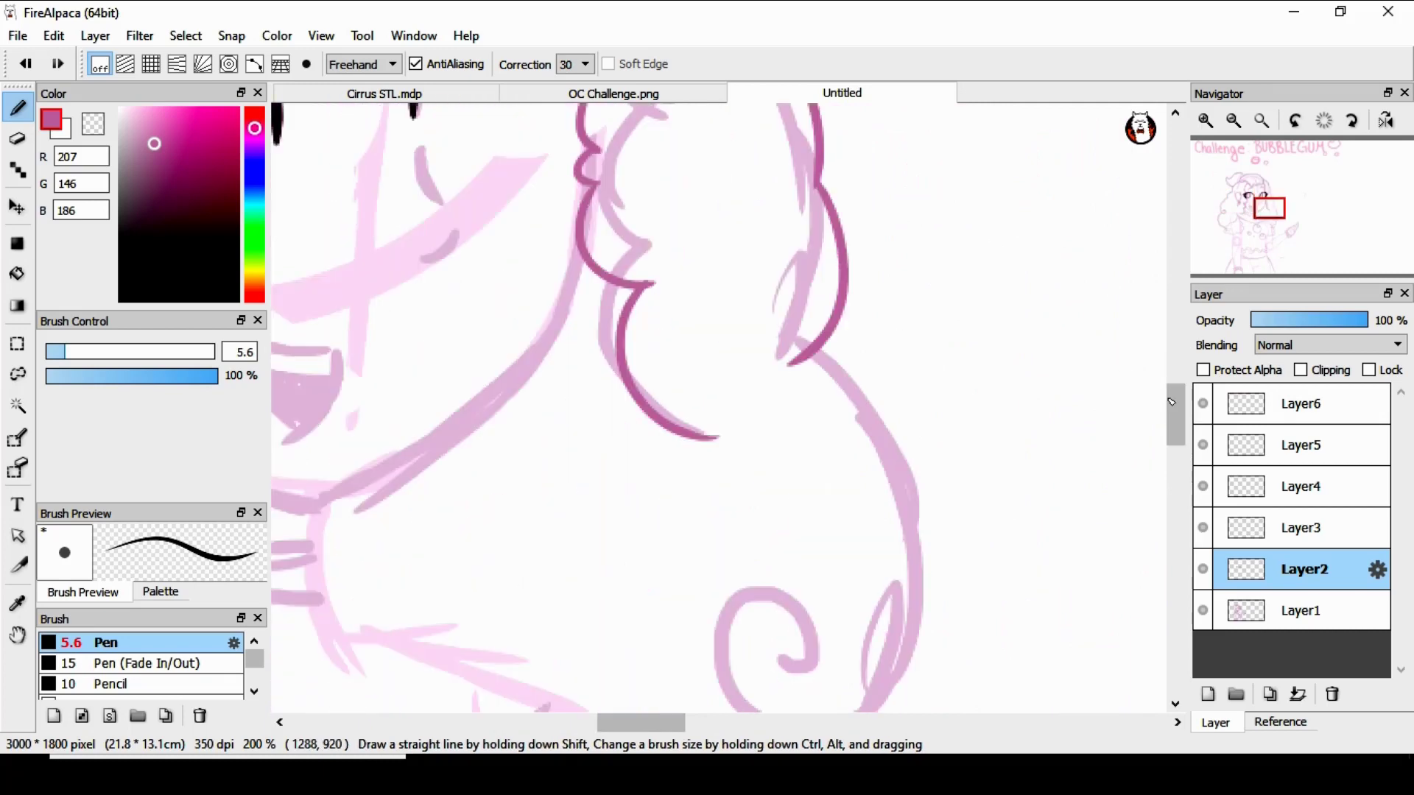
Finish inking the right hair outline with its spiral curl and pointed tip, and ink the scalloped edge over the right shoulder.
left_click_drag(1176, 402, 1176, 428)
mouse_move(793, 123)
left_mouse_down()
mouse_move(883, 416)
mouse_move(792, 390)
left_mouse_up()
scroll(847, 383, "down", 2)
mouse_move(872, 265)
left_mouse_down()
mouse_move(905, 419)
mouse_move(758, 531)
left_mouse_up()
scroll(928, 276, "up", 2)
mouse_move(535, 379)
left_mouse_down()
mouse_move(652, 523)
mouse_move(773, 579)
left_mouse_up()
Check the inked hair with the sketch layer hidden, and show the sketch again.
left_click_drag(669, 724, 616, 725)
left_click(1235, 121)
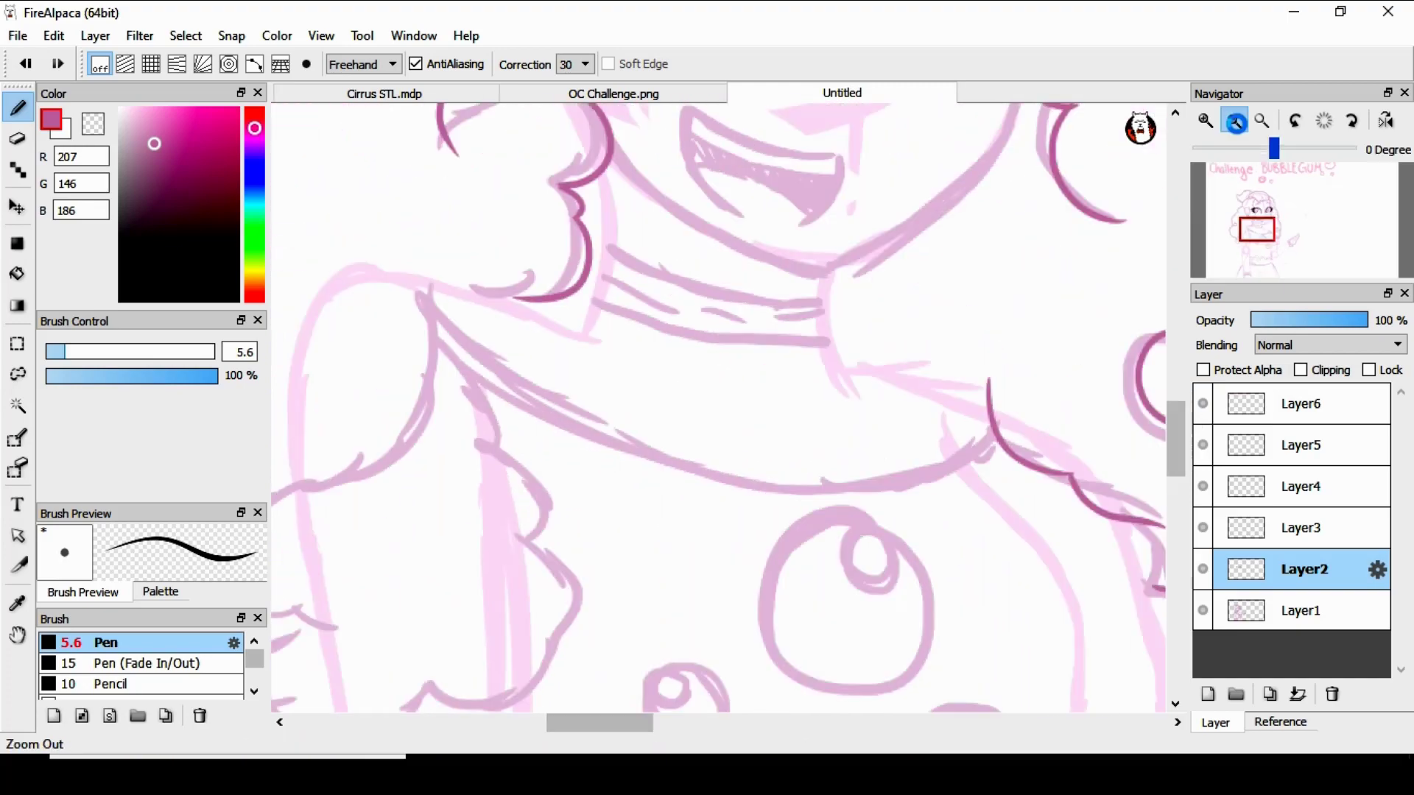
left_click(1235, 120)
left_click(1235, 121)
left_click(1203, 610)
mouse_move(1173, 423)
left_mouse_down()
mouse_move(1172, 377)
mouse_move(1190, 438)
left_mouse_up()
left_click(1203, 611)
left_click(1206, 121)
Switch the pen colour to a pale teal (RGB 182, 212, 208) and ink the left ruffled sleeve's scalloped outline.
left_click(255, 209)
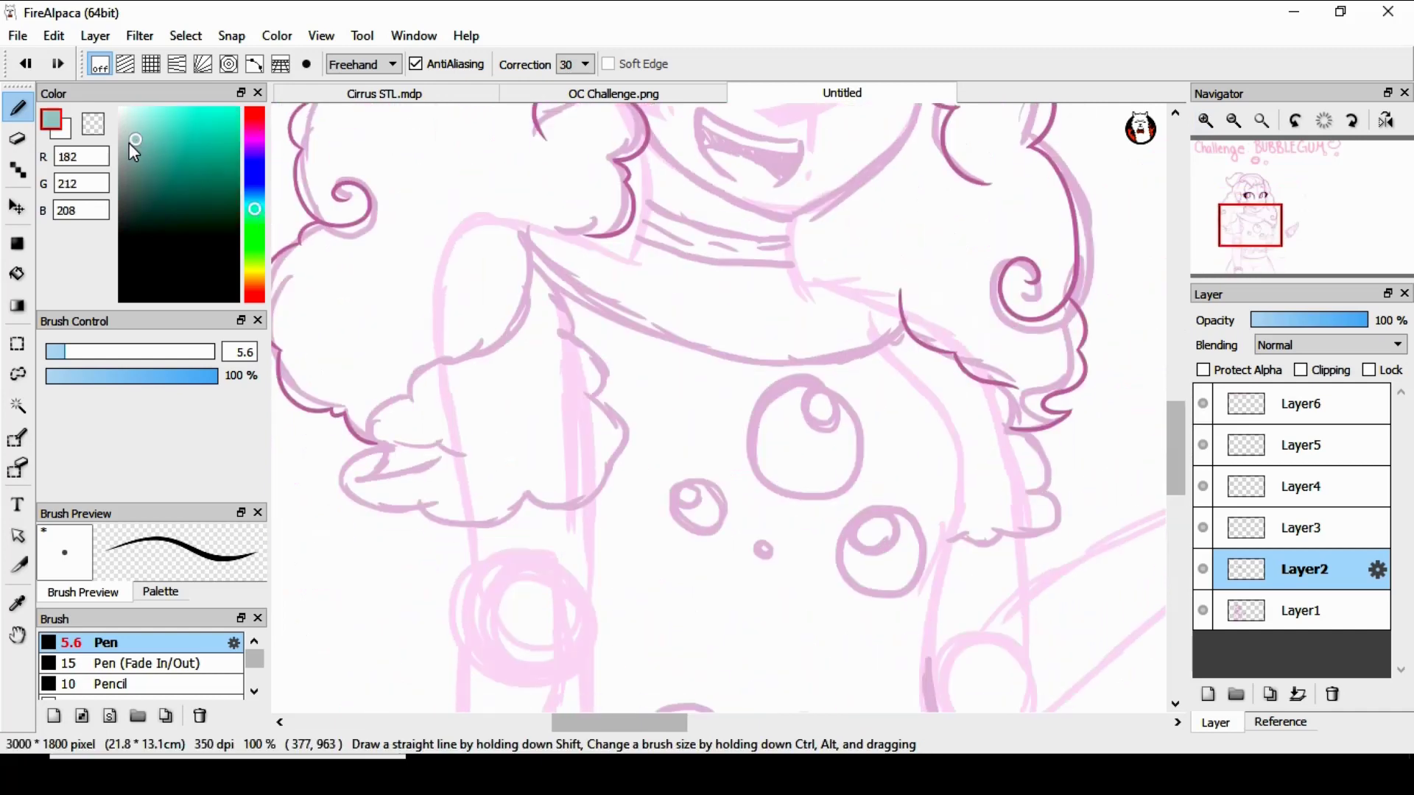
key("ctrl+plus")
mouse_move(654, 153)
left_mouse_down()
mouse_move(568, 300)
mouse_move(424, 412)
mouse_move(489, 553)
left_mouse_up()
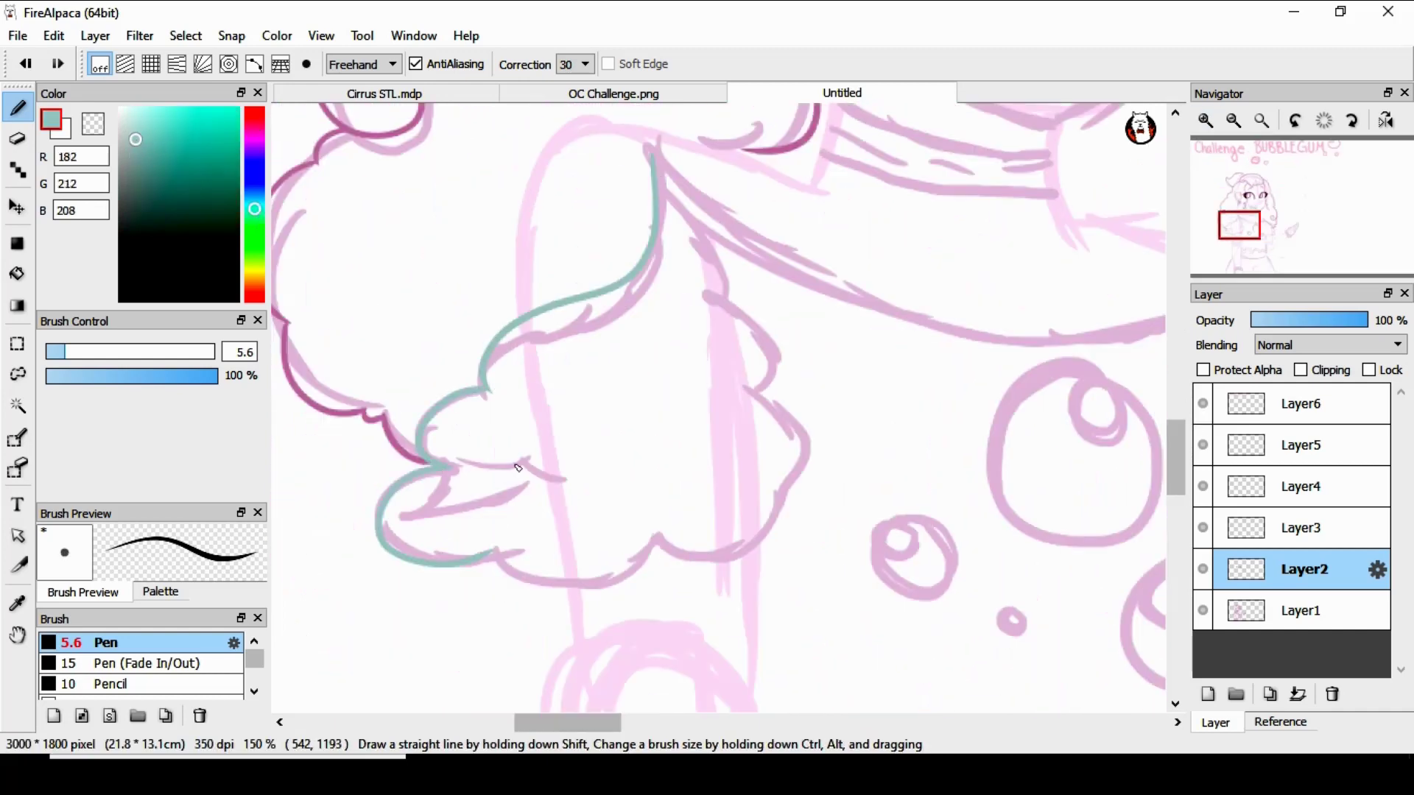
left_click_drag(654, 154, 720, 298)
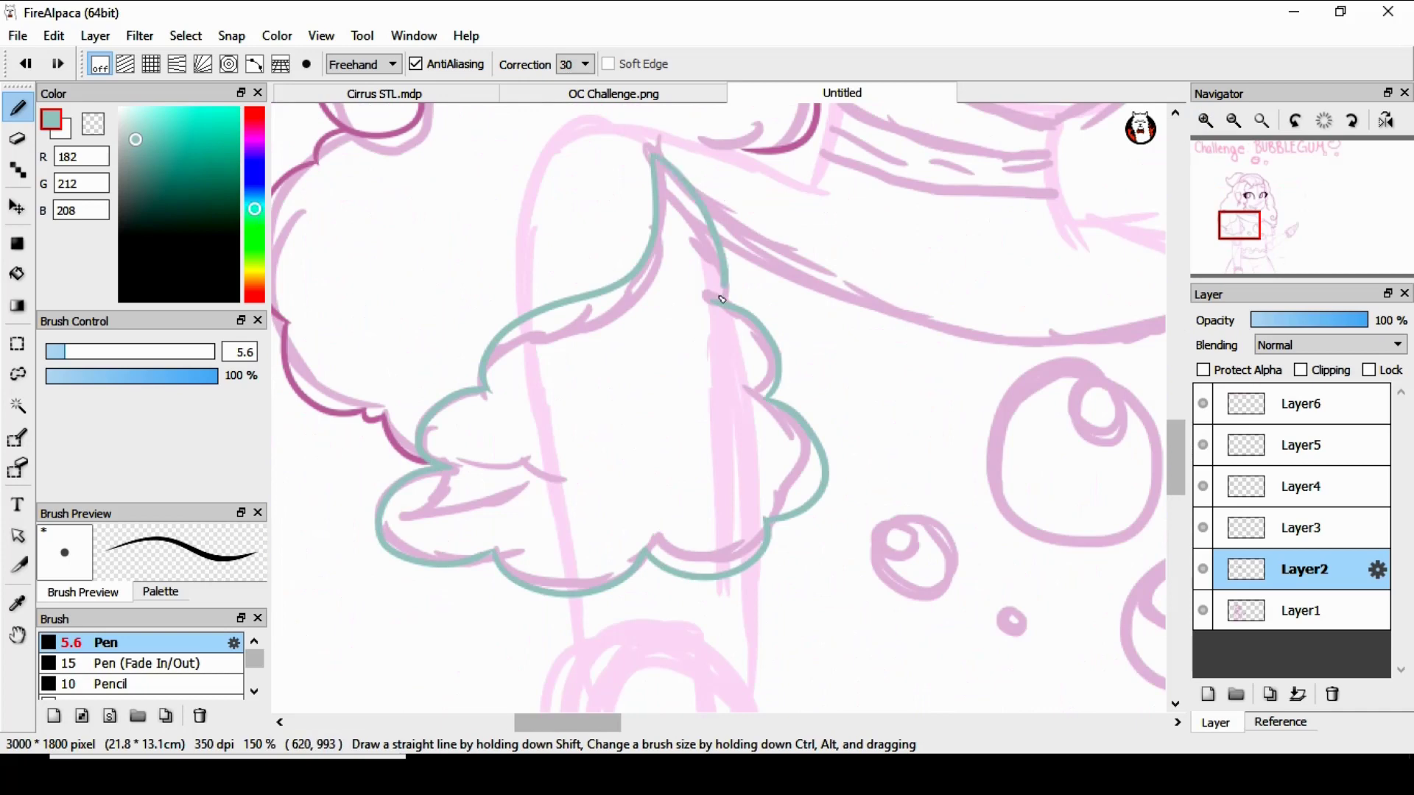
Fade the sketch layer to 18% opacity and try erasing the sleeve's lower edge on it, undoing the erasure.
left_click(1301, 610)
left_click(1268, 323)
left_click(1238, 235)
left_click(17, 139)
left_click_drag(541, 361, 810, 342)
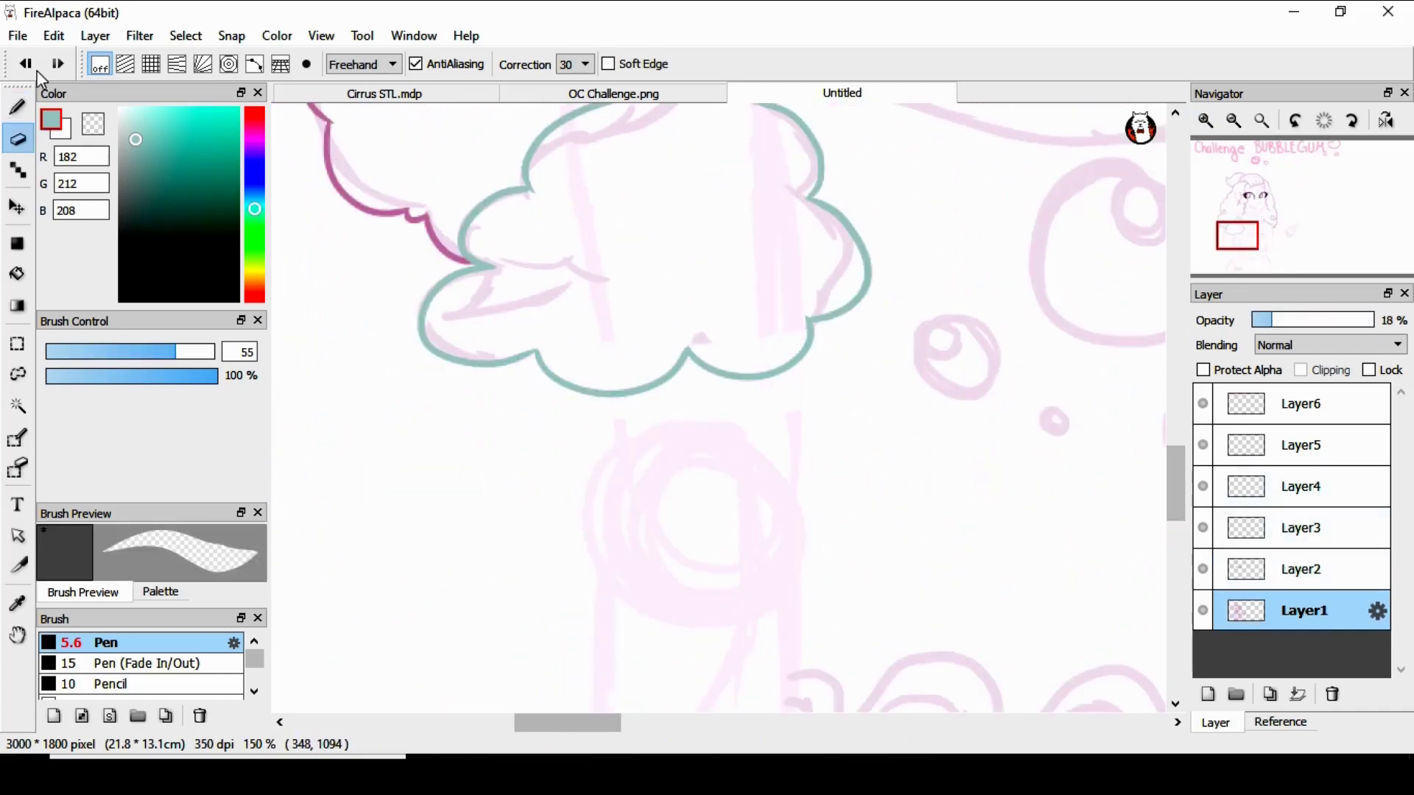
left_click(26, 65)
Erase the teal sleeve's lower scallops on Layer2 and redraw them with the pen.
double_click(1301, 569)
left_click(863, 276)
mouse_move(542, 359)
left_mouse_down()
mouse_move(622, 401)
mouse_move(830, 339)
left_mouse_up()
left_click(17, 109)
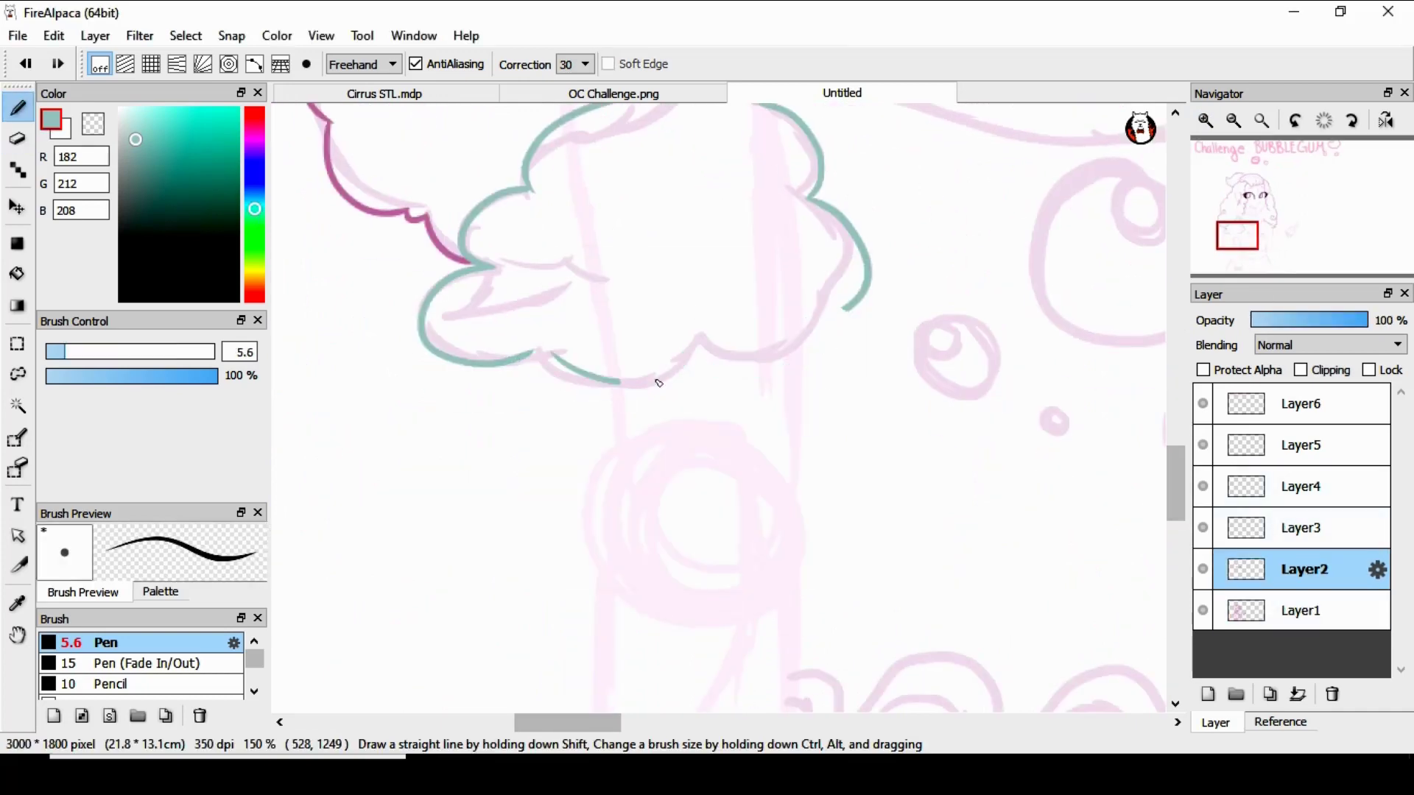
Try inking the right sleeve's edge in pale pink (RGB 219, 183, 210), and undo the stroke.
left_click_drag(567, 725, 668, 721)
left_click(254, 131)
left_click(130, 136)
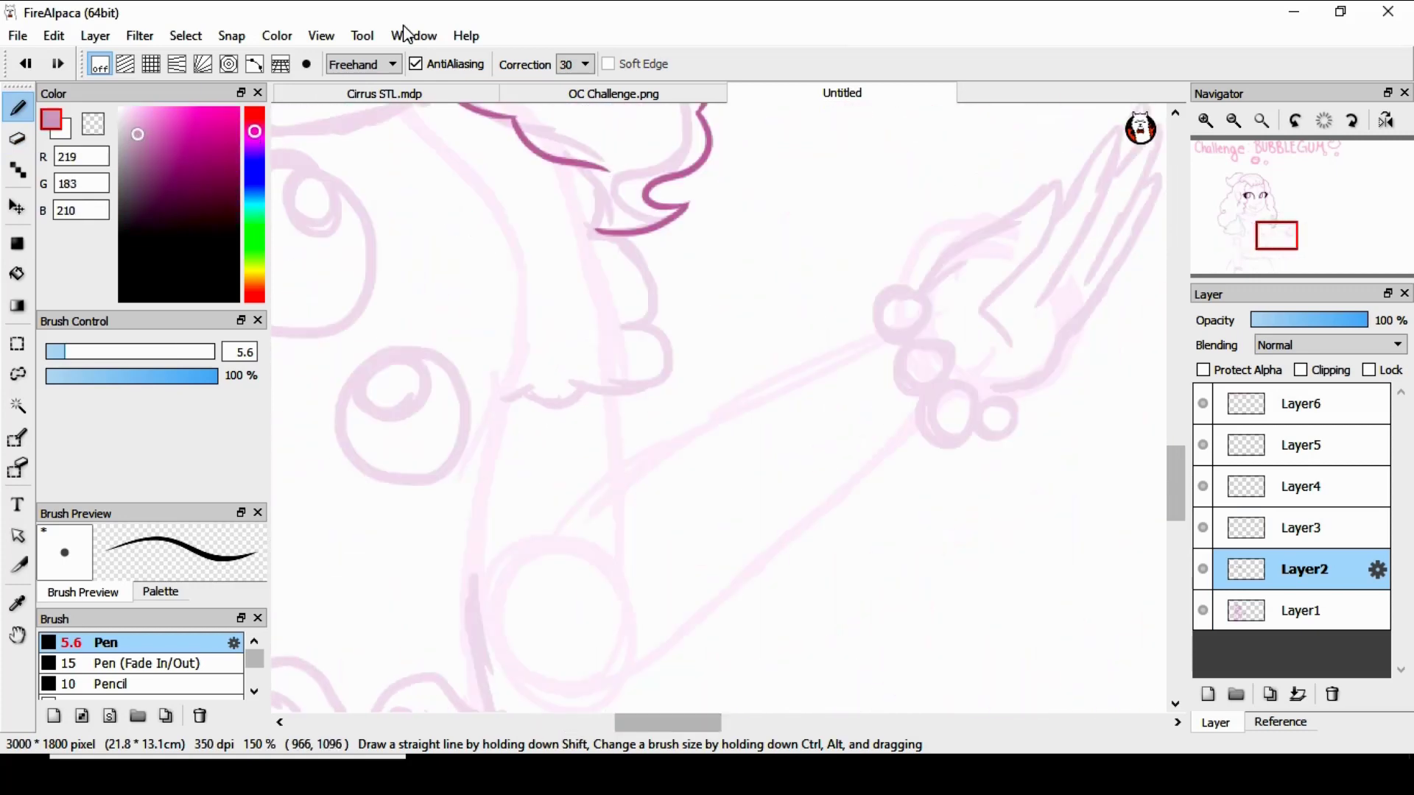
left_click_drag(578, 165, 606, 230)
left_click(25, 64)
Undo the pale teal outline of the left sleeve and the fading of the sketch layer.
left_click_drag(660, 727, 586, 728)
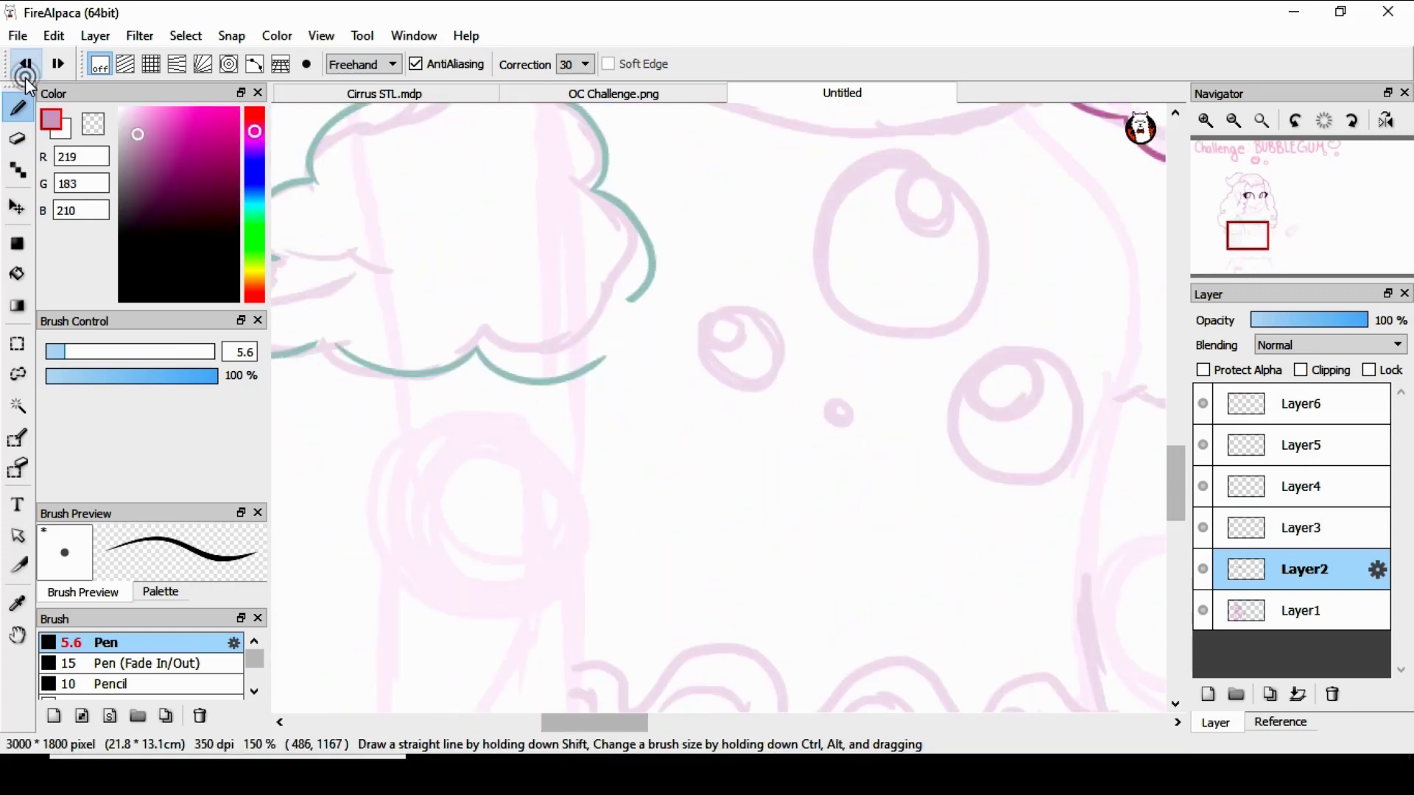
left_click(26, 65)
left_click(26, 65)
left_click(26, 65)
left_click(25, 65)
Switch the pen colour to a bright cyan (RGB 152, 239, 239) and ink the left sleeve's outer scalloped edge.
left_click(256, 204)
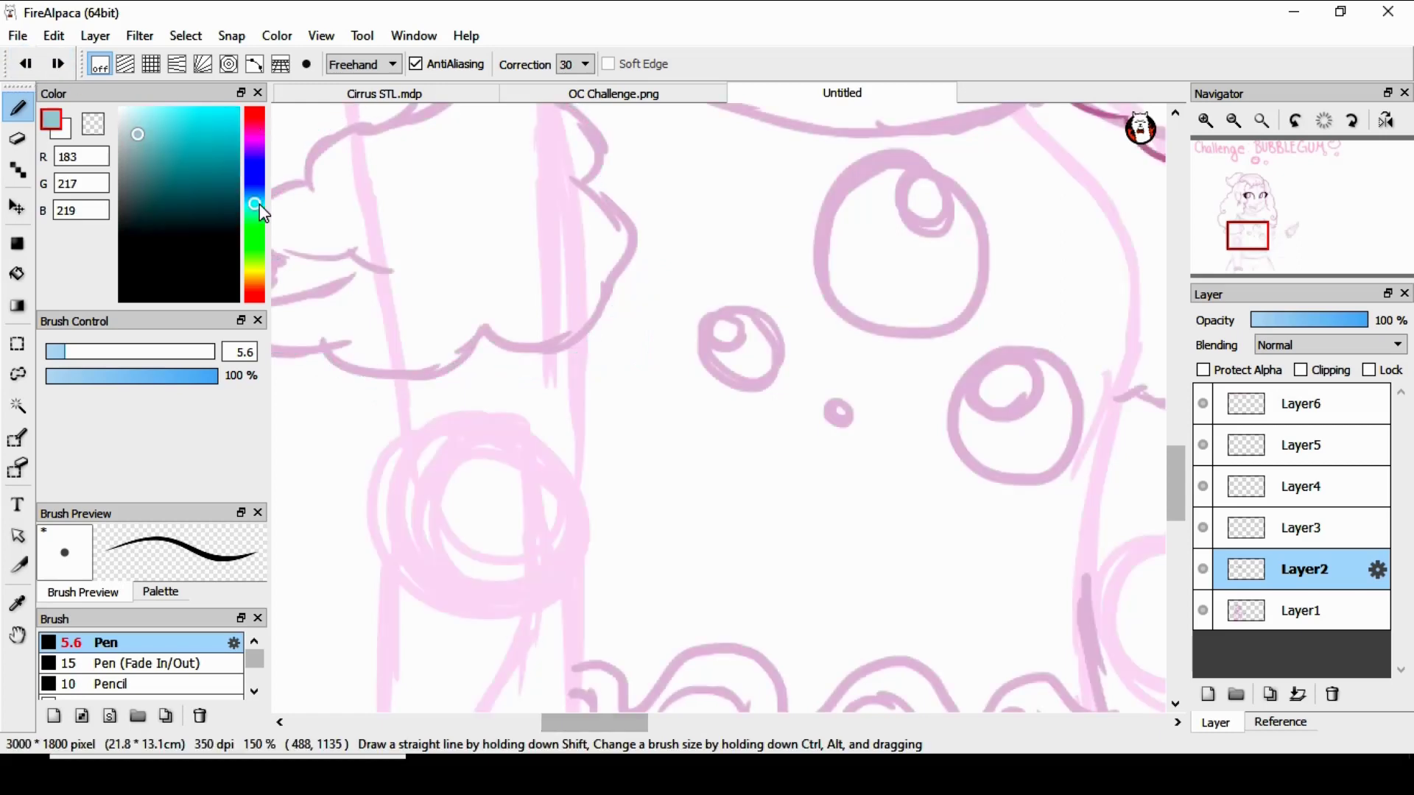
left_click_drag(162, 115, 162, 119)
left_click_drag(1176, 488, 1176, 471)
left_click_drag(595, 723, 567, 722)
left_click_drag(1179, 446, 1179, 424)
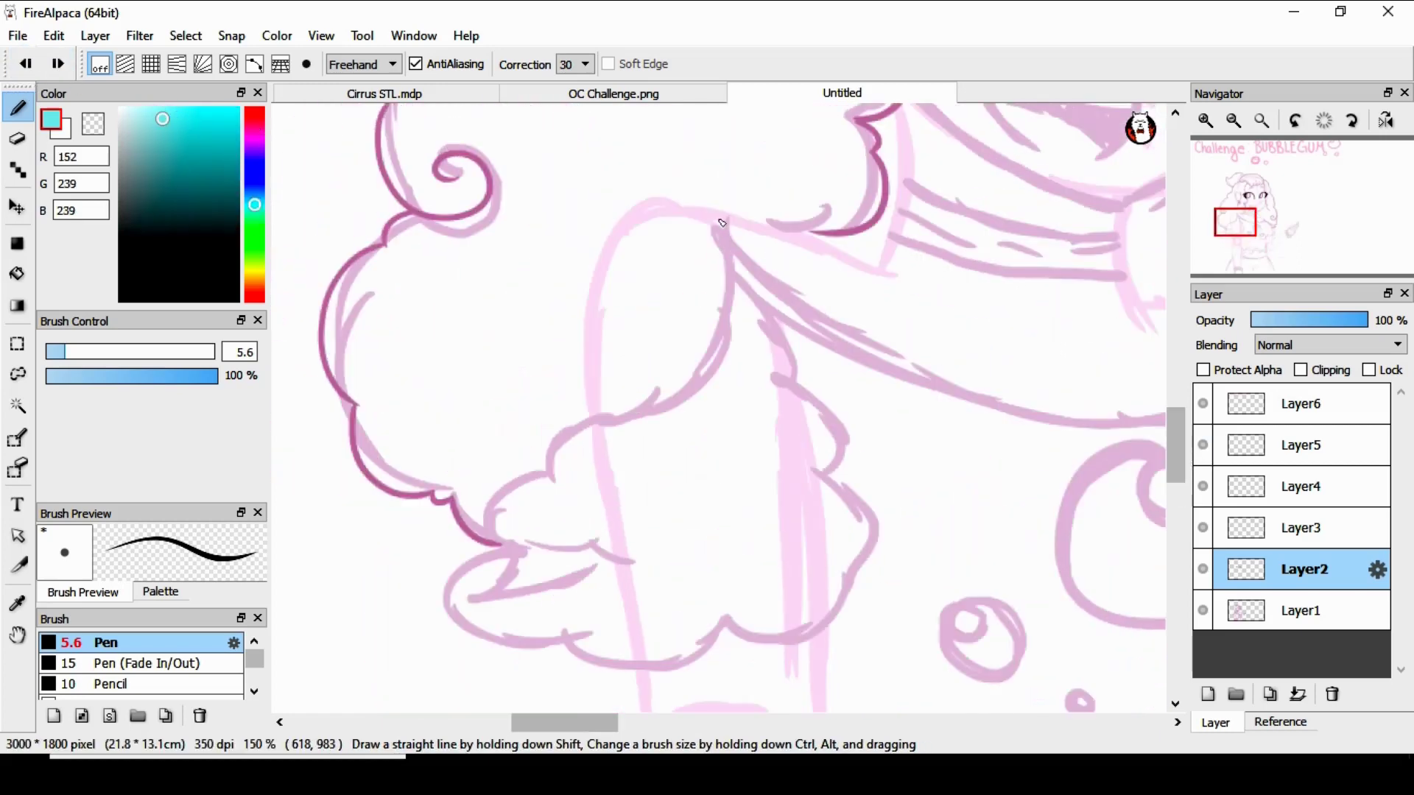
left_click_drag(718, 221, 559, 477)
scroll(485, 407, "down", 3)
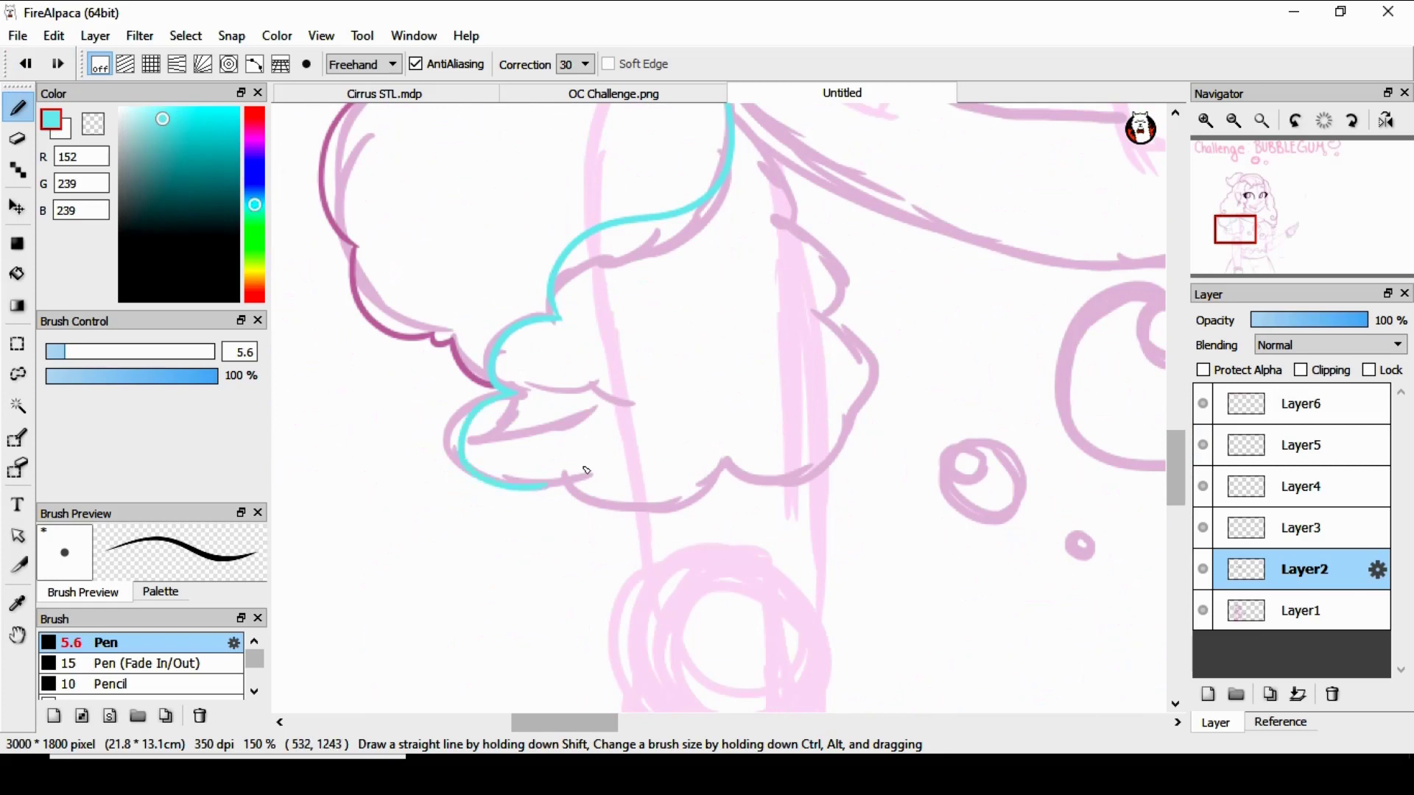
Ink the left sleeve's inner edge from the shoulder point down and complete its lower scallops in cyan.
scroll(736, 397, "up", 1)
left_click_drag(719, 129, 818, 302)
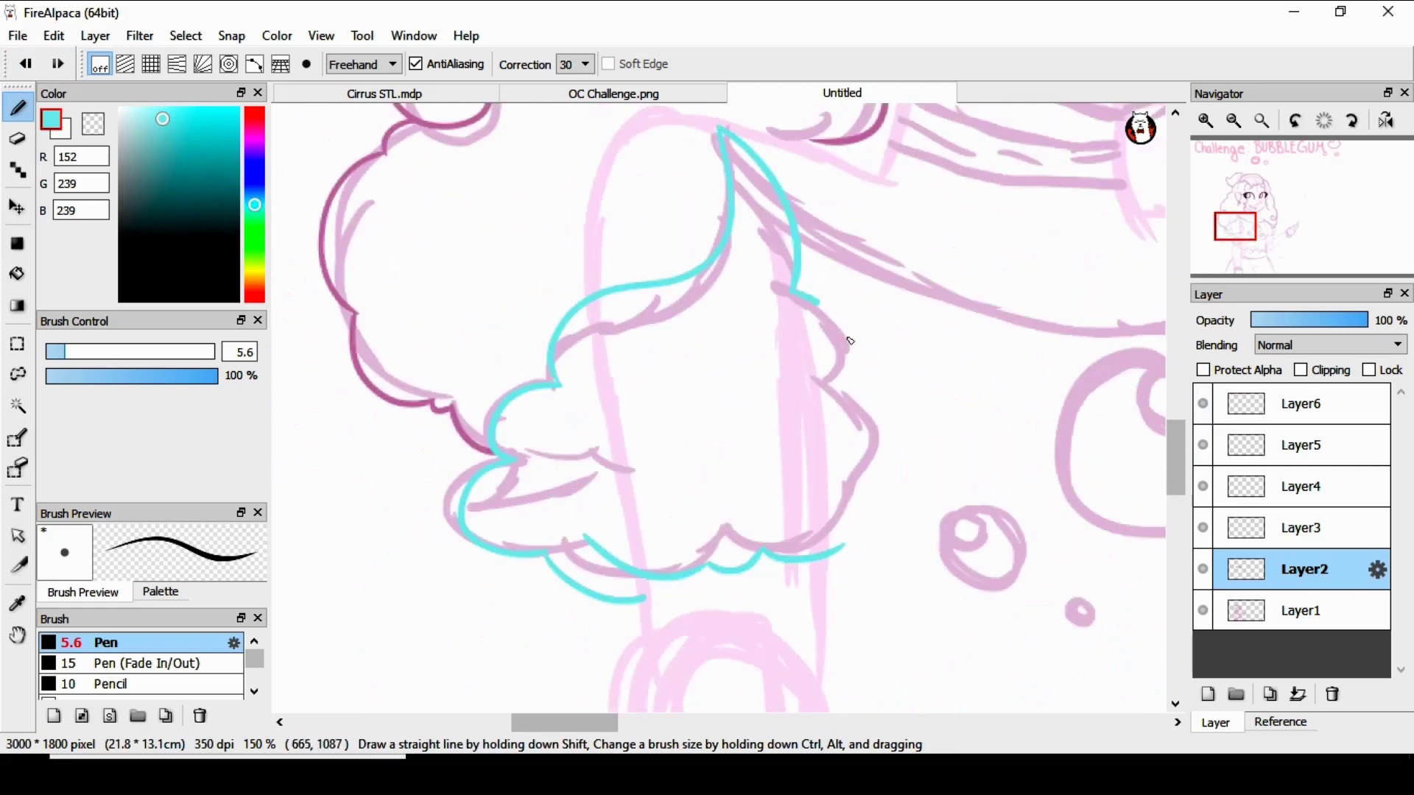
left_click_drag(889, 484, 843, 547)
Switch the pen colour to a bright pink (RGB 255, 139, 219) and ink the right sleeve's scalloped outer and lower edges.
scroll(559, 368, "right", 10)
left_click(255, 145)
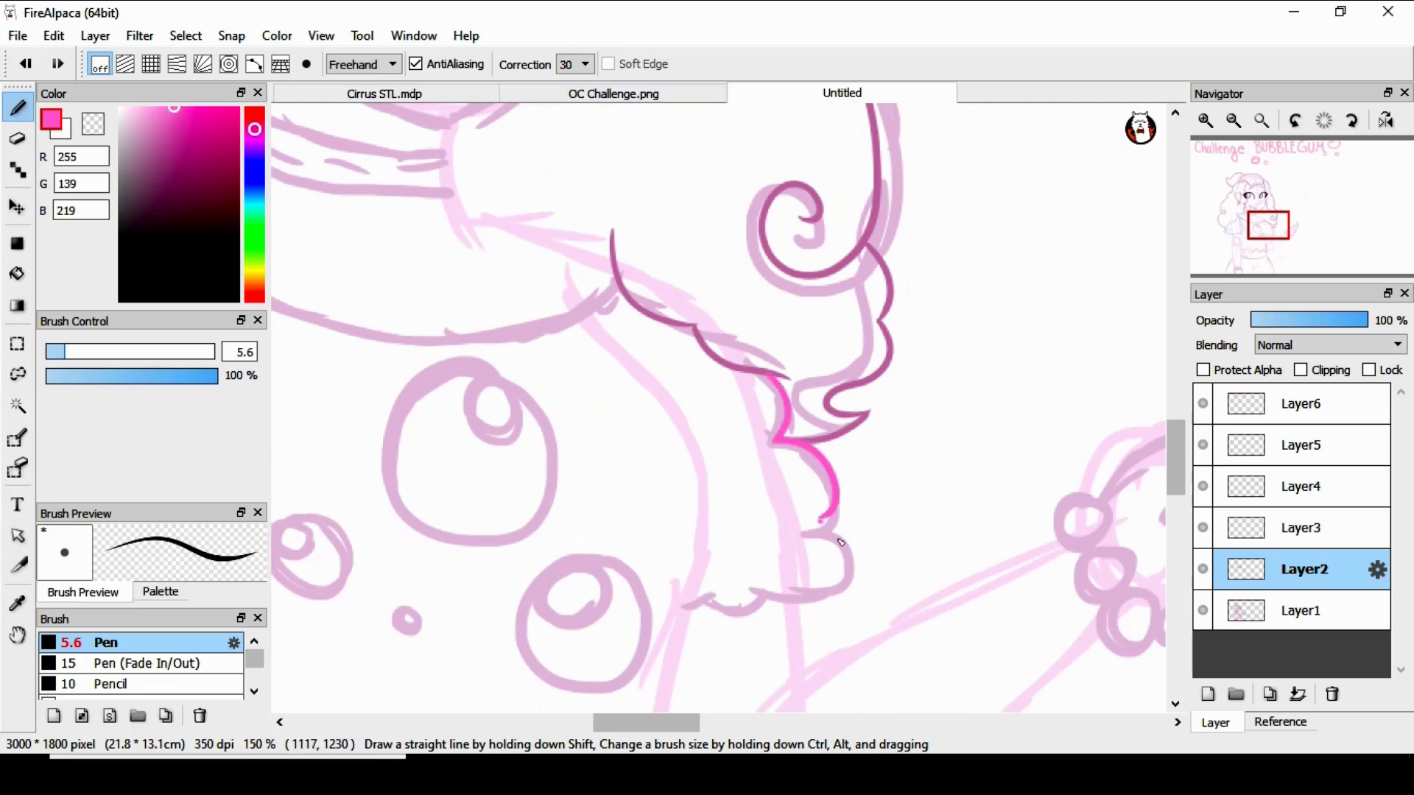
left_click_drag(841, 542, 799, 623)
left_click_drag(1177, 461, 1177, 480)
mouse_move(808, 424)
left_mouse_down()
mouse_move(754, 473)
mouse_move(683, 495)
left_mouse_up()
Try inking the top's neckline in light grey (RGB 219, 219, 219), and undo the stroke.
left_click_drag(1176, 477, 1177, 484)
left_click_drag(655, 728, 612, 727)
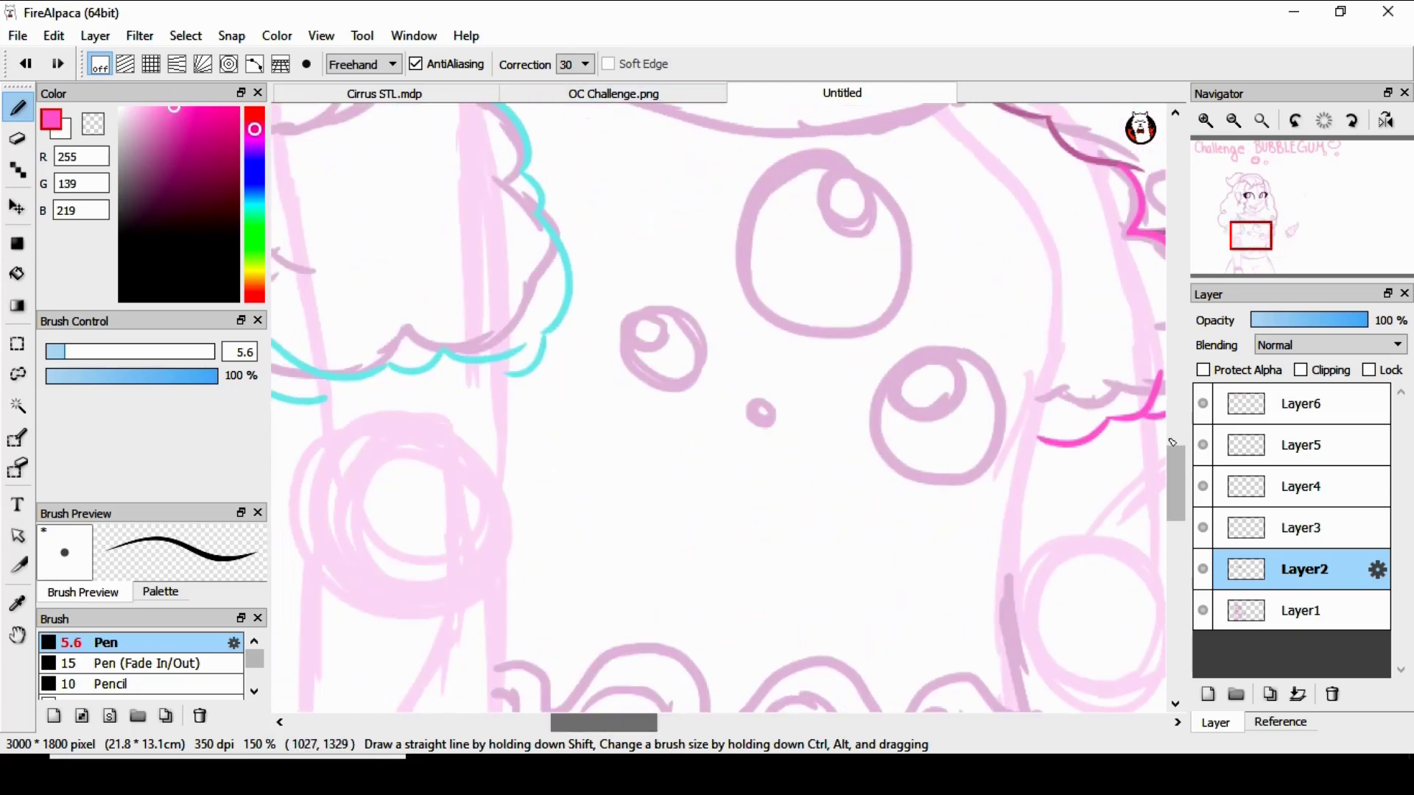
scroll(1173, 442, "up", 3)
left_click(120, 134)
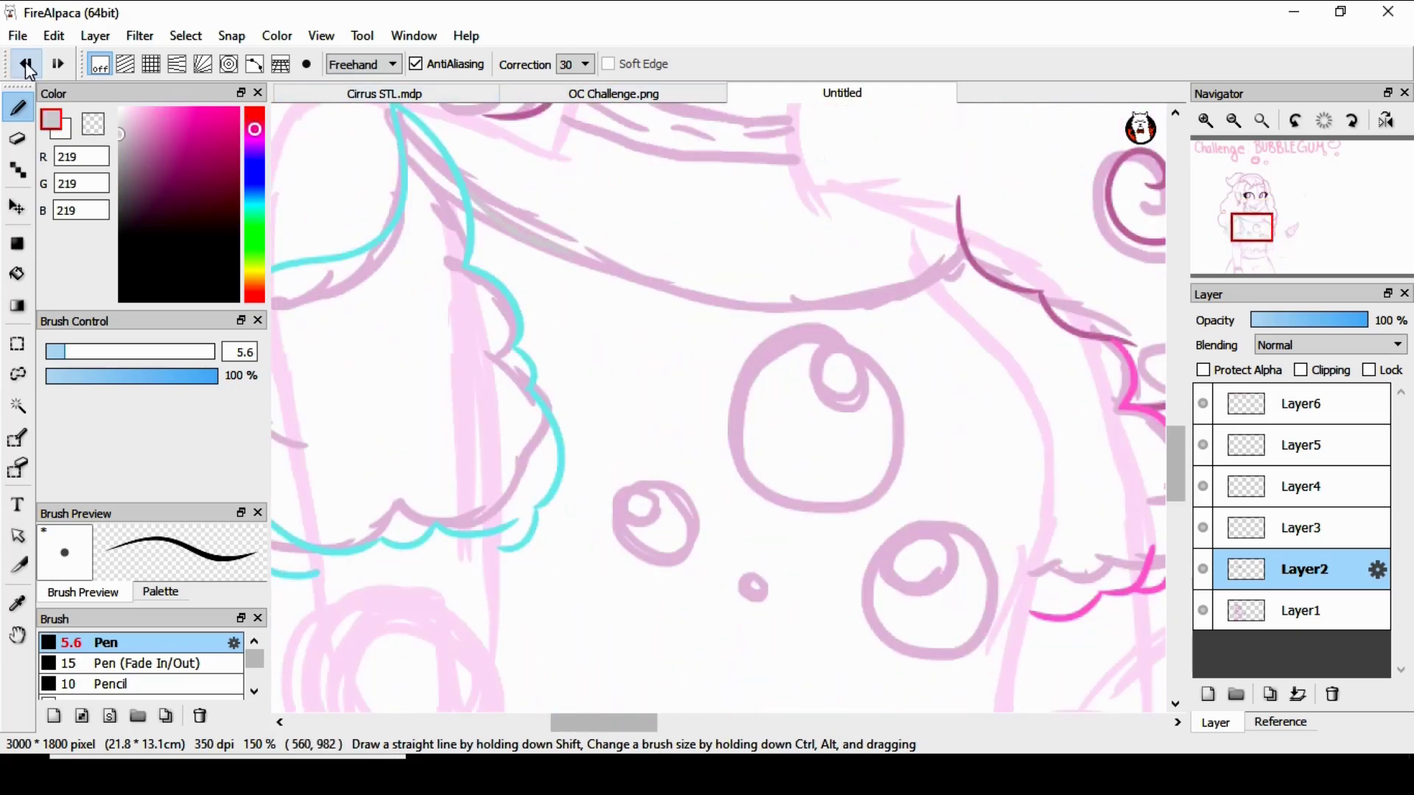
left_click(27, 65)
Hide the sketch layer and examine the inked line art as a whole and up close.
left_click(1262, 120)
left_click(1202, 611)
left_click(1205, 120)
left_click(1206, 120)
left_click(1205, 120)
left_click_drag(727, 722, 615, 693)
left_click_drag(1176, 411, 1176, 467)
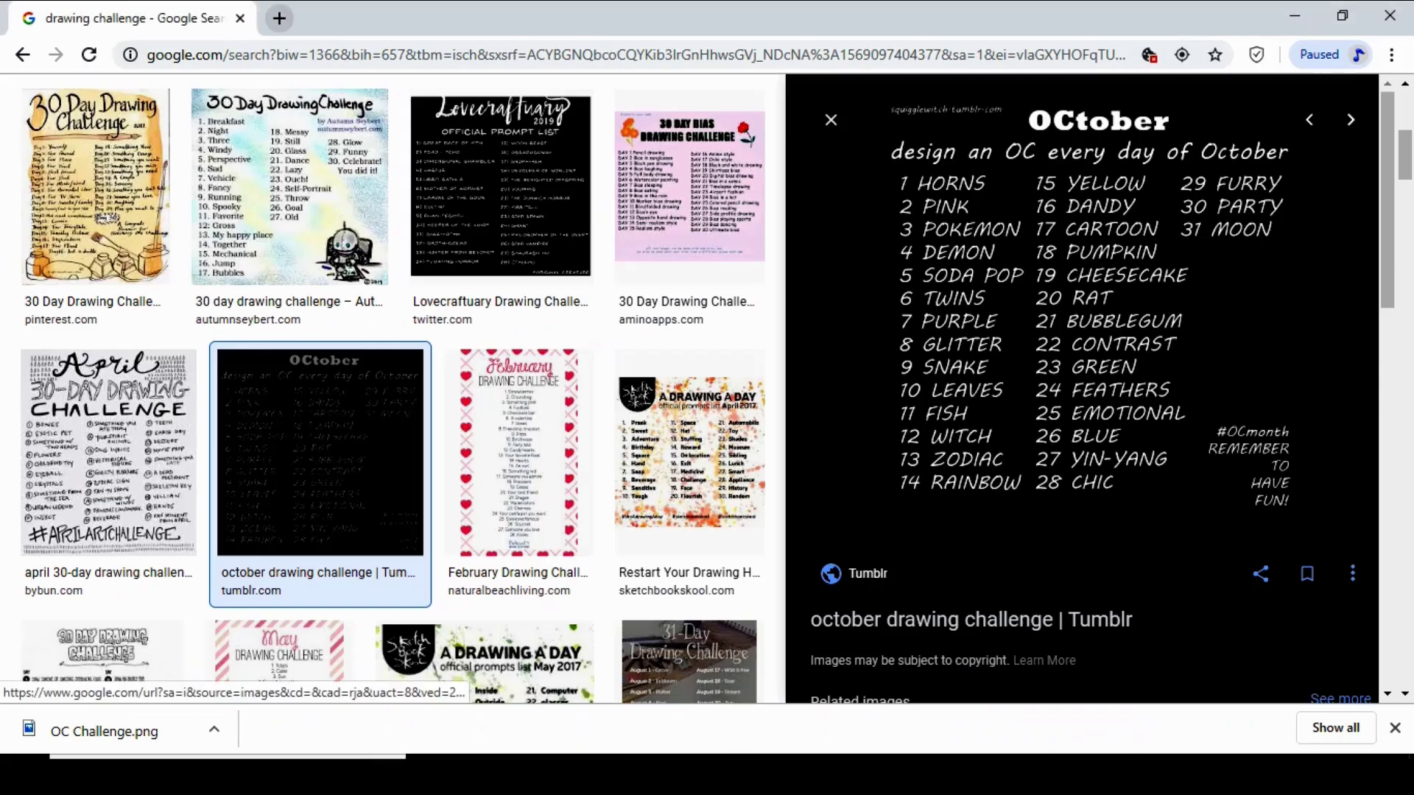
In Chrome, search the web for bubblegum on a new page and browse the image results for design ideas.
key("ctrl+t")
type("bubblegum")
key("Return")
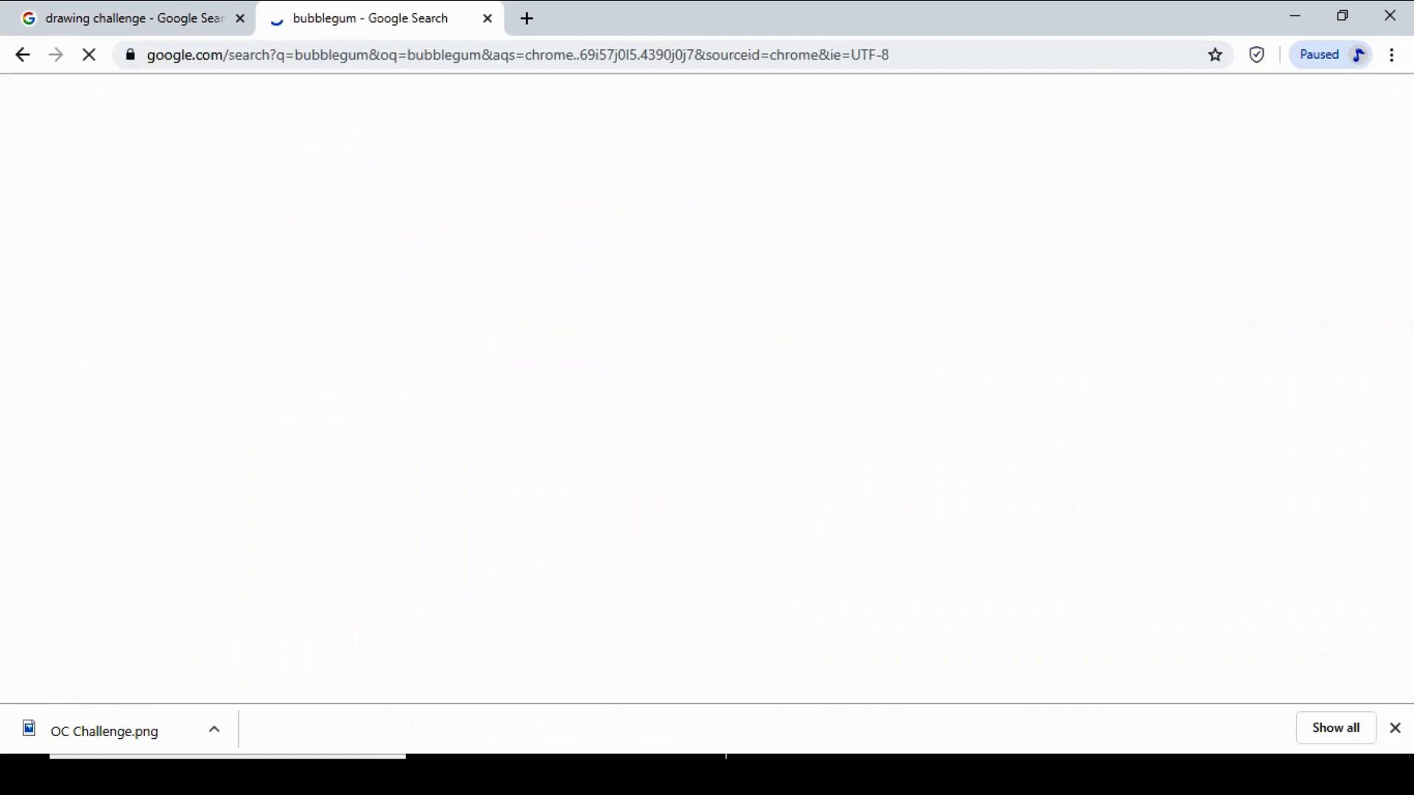
left_click(273, 177)
left_click_drag(1405, 132, 1405, 268)
scroll(707, 389, "down", 5)
scroll(706, 389, "up", 15)
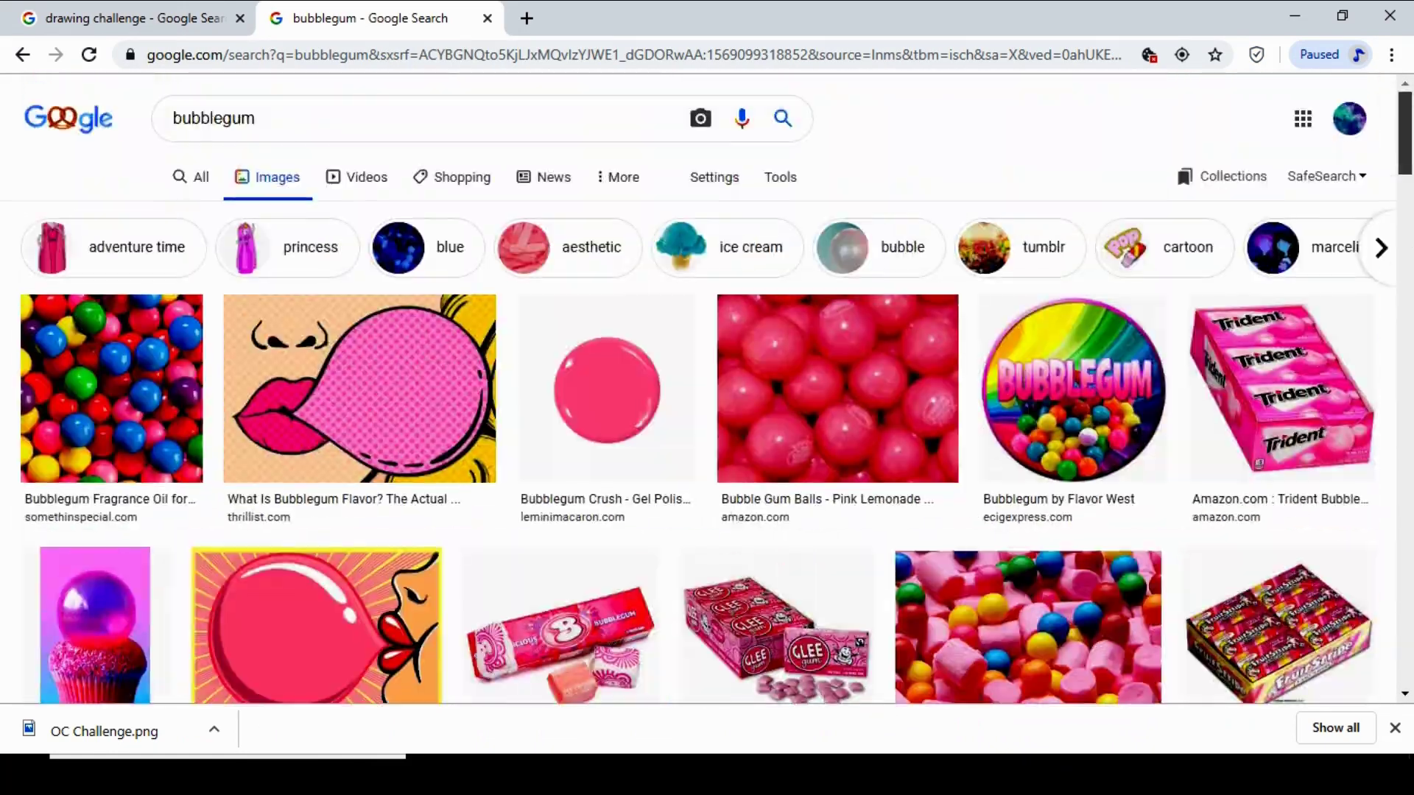
key("alt+Left")
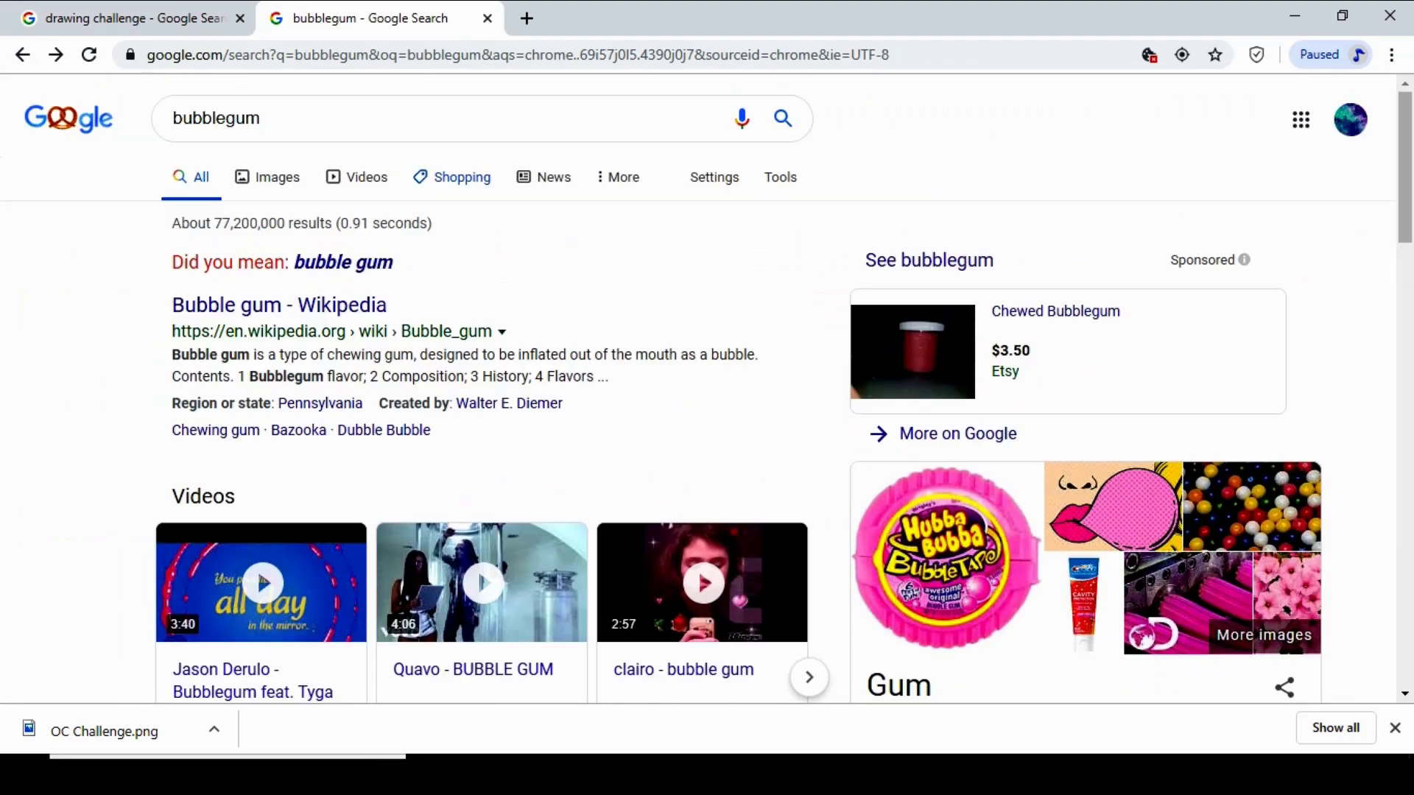
left_click(458, 118)
type("a")
left_click(252, 316)
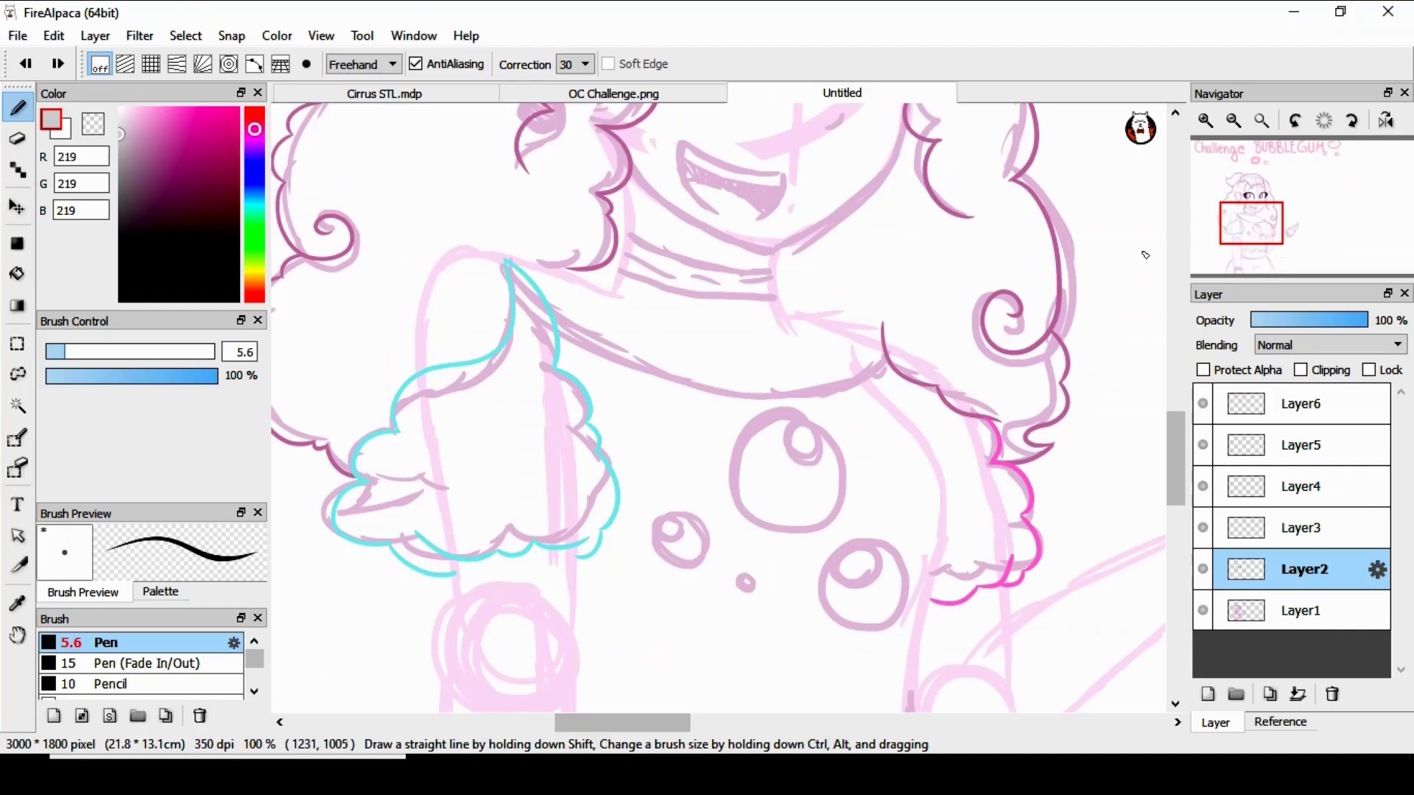
Back in FireAlpaca, set the pen colour to pink (RGB 251, 144, 187) and try inking the top's neckline as a single curve.
scroll(1178, 381, "up", 3)
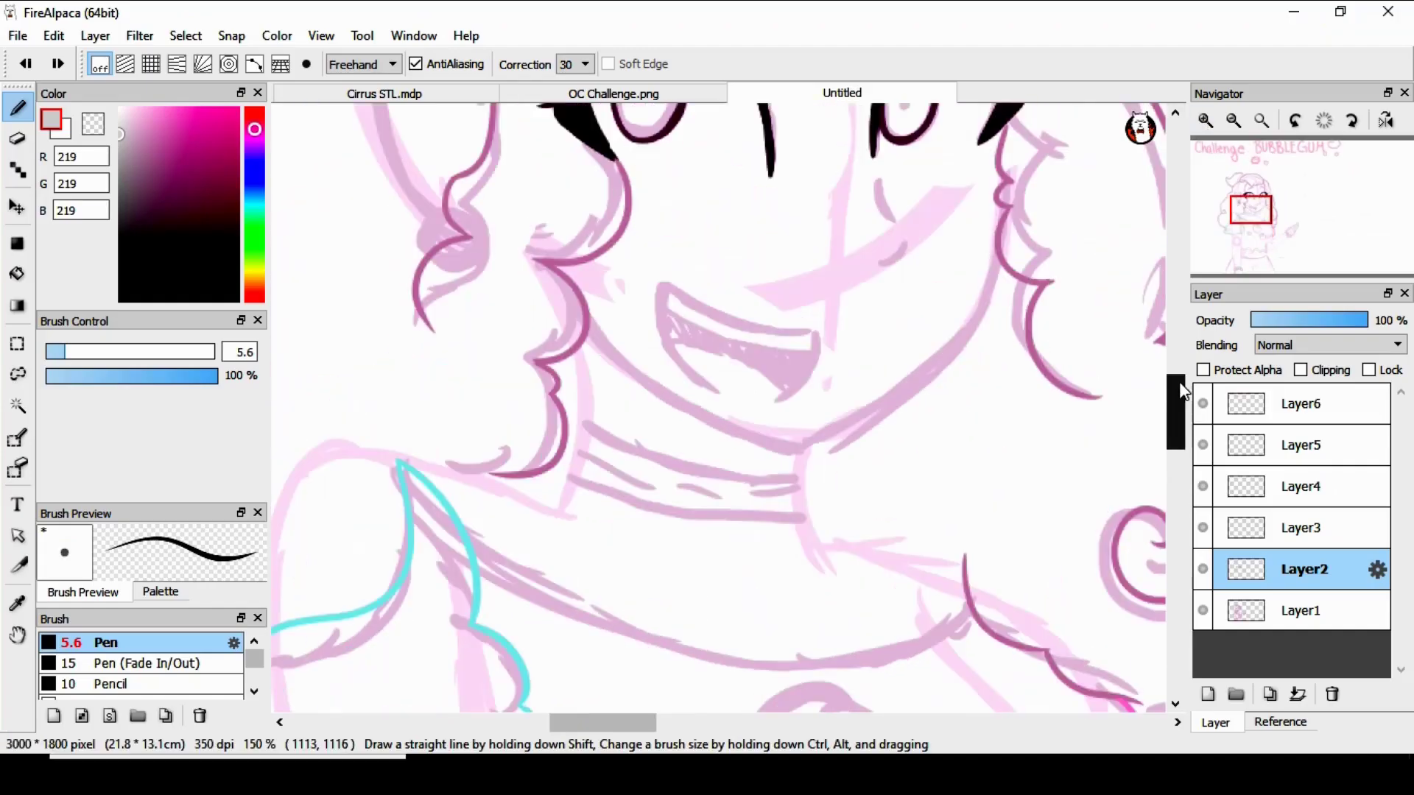
scroll(1173, 426, "down", 5)
scroll(1176, 364, "down", 3)
scroll(1176, 365, "up", 3)
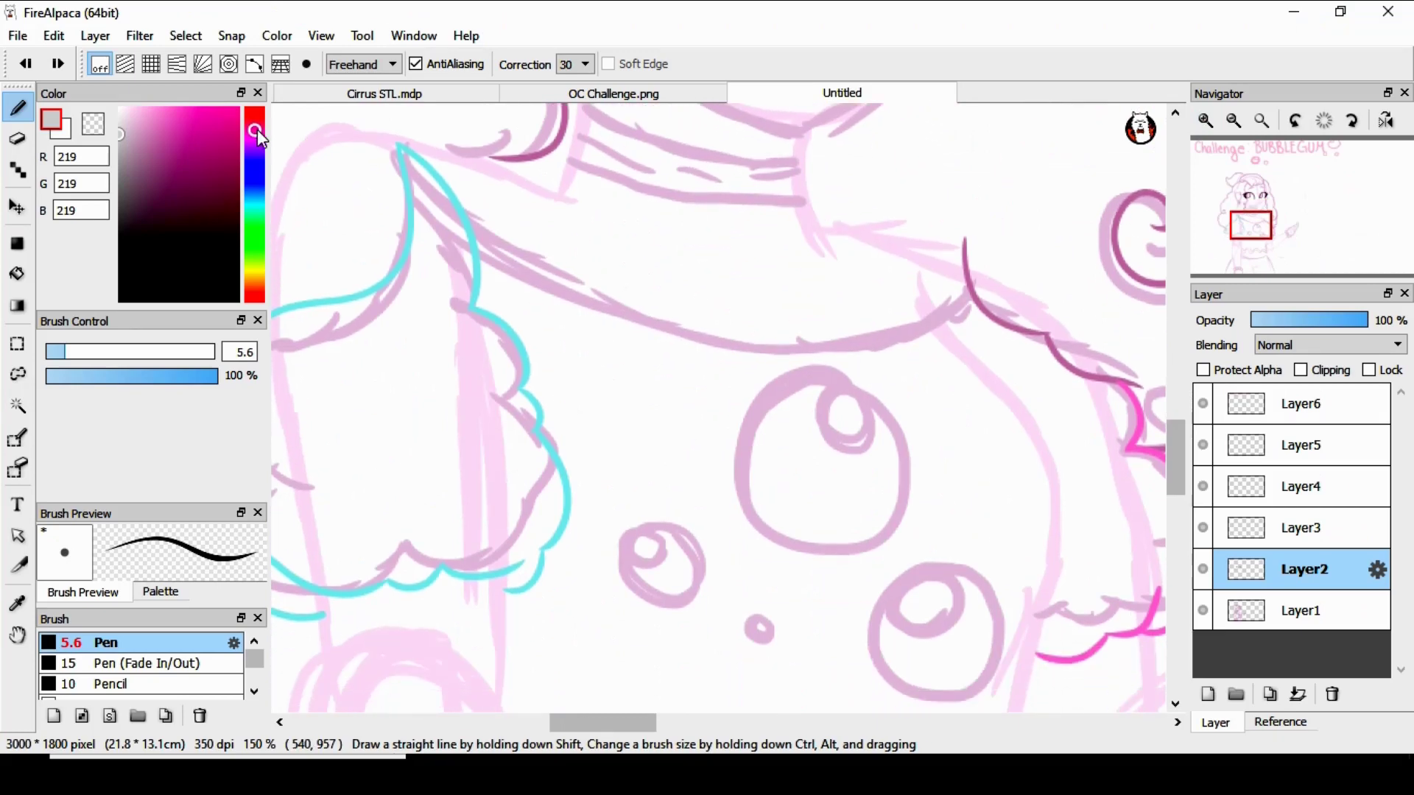
left_click_drag(478, 233, 873, 346)
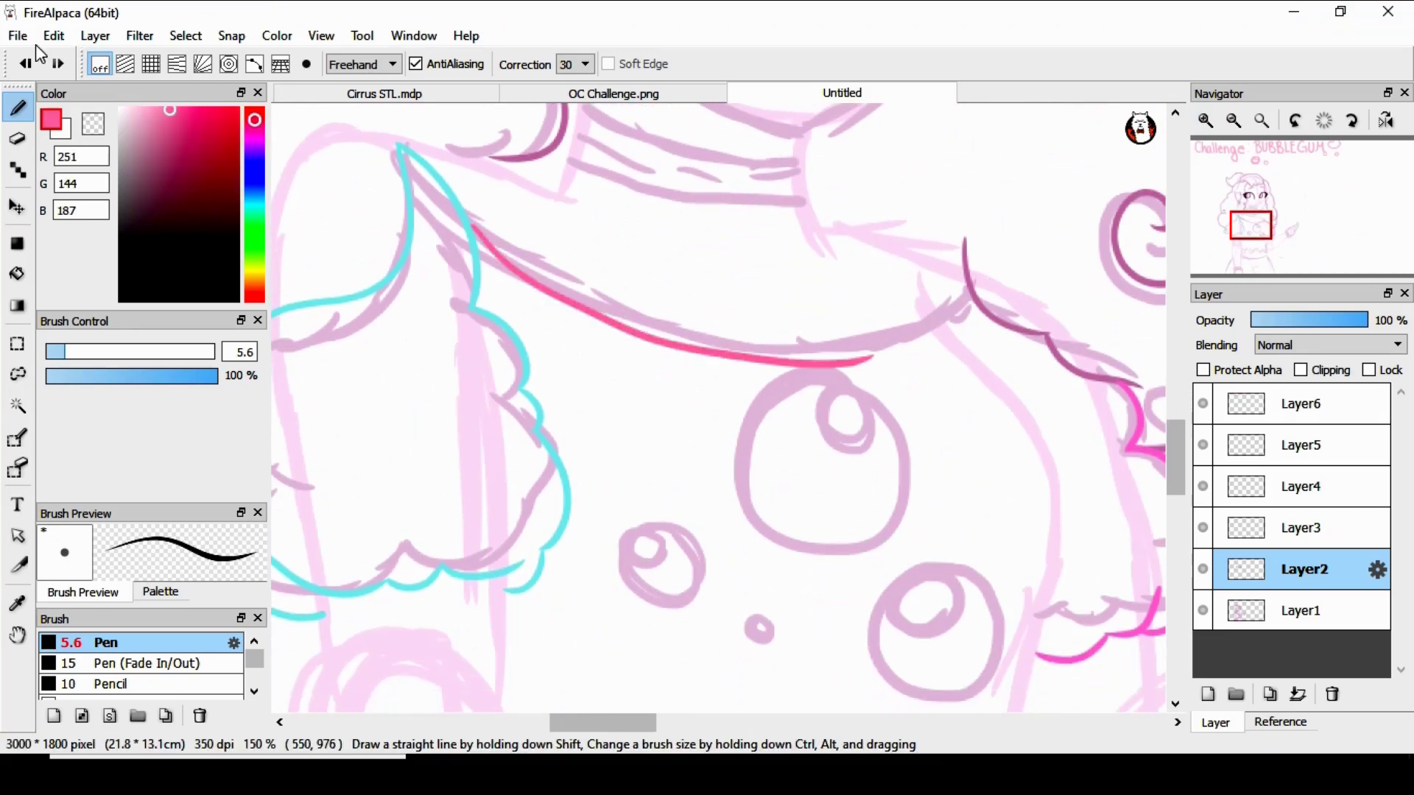
key("ctrl+z")
key("ctrl+z")
Ink the top's outline in pink, with a pointed scalloped neckline, a curved right side edge and a wavy hem.
left_click_drag(786, 369, 594, 286)
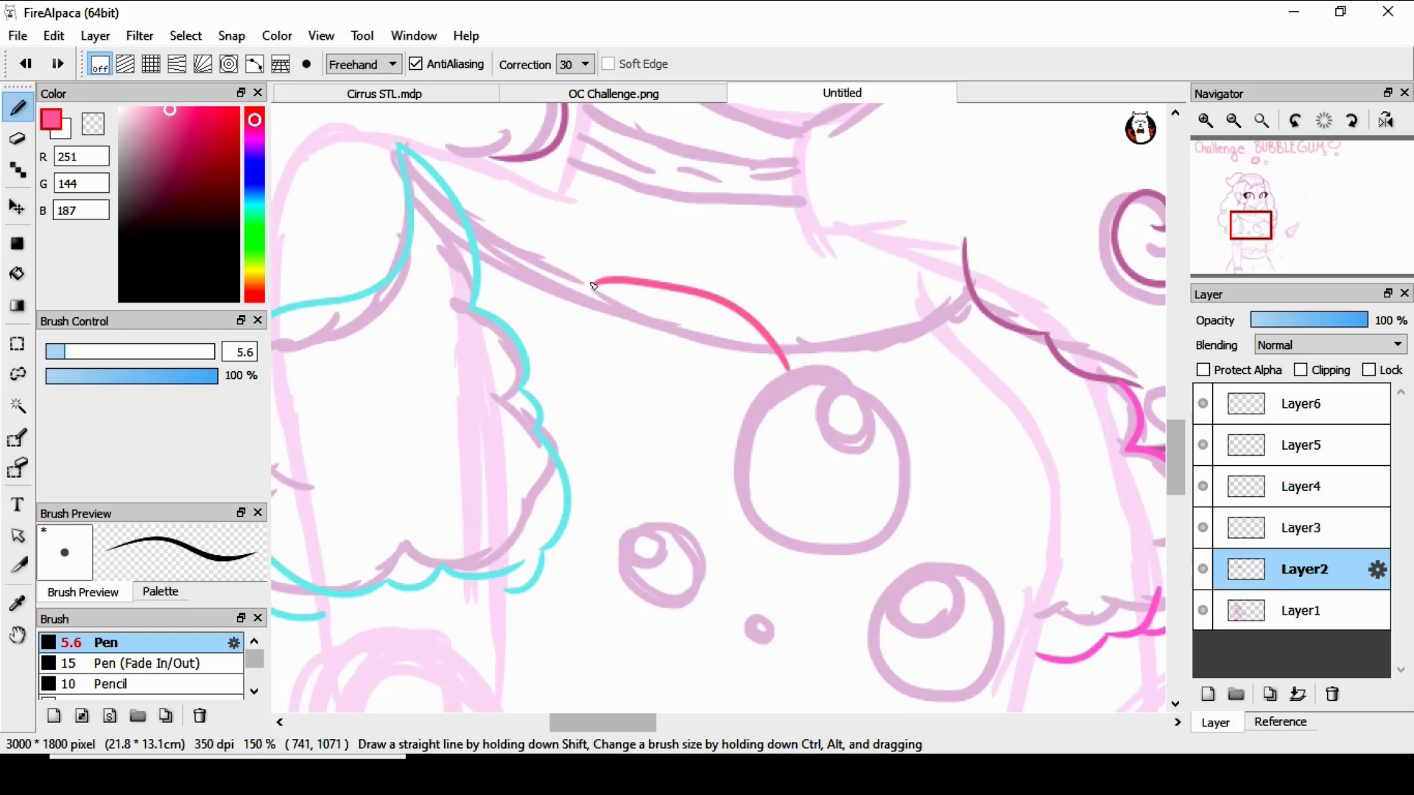
mouse_move(787, 366)
left_mouse_down()
mouse_move(932, 289)
mouse_move(946, 332)
left_mouse_up()
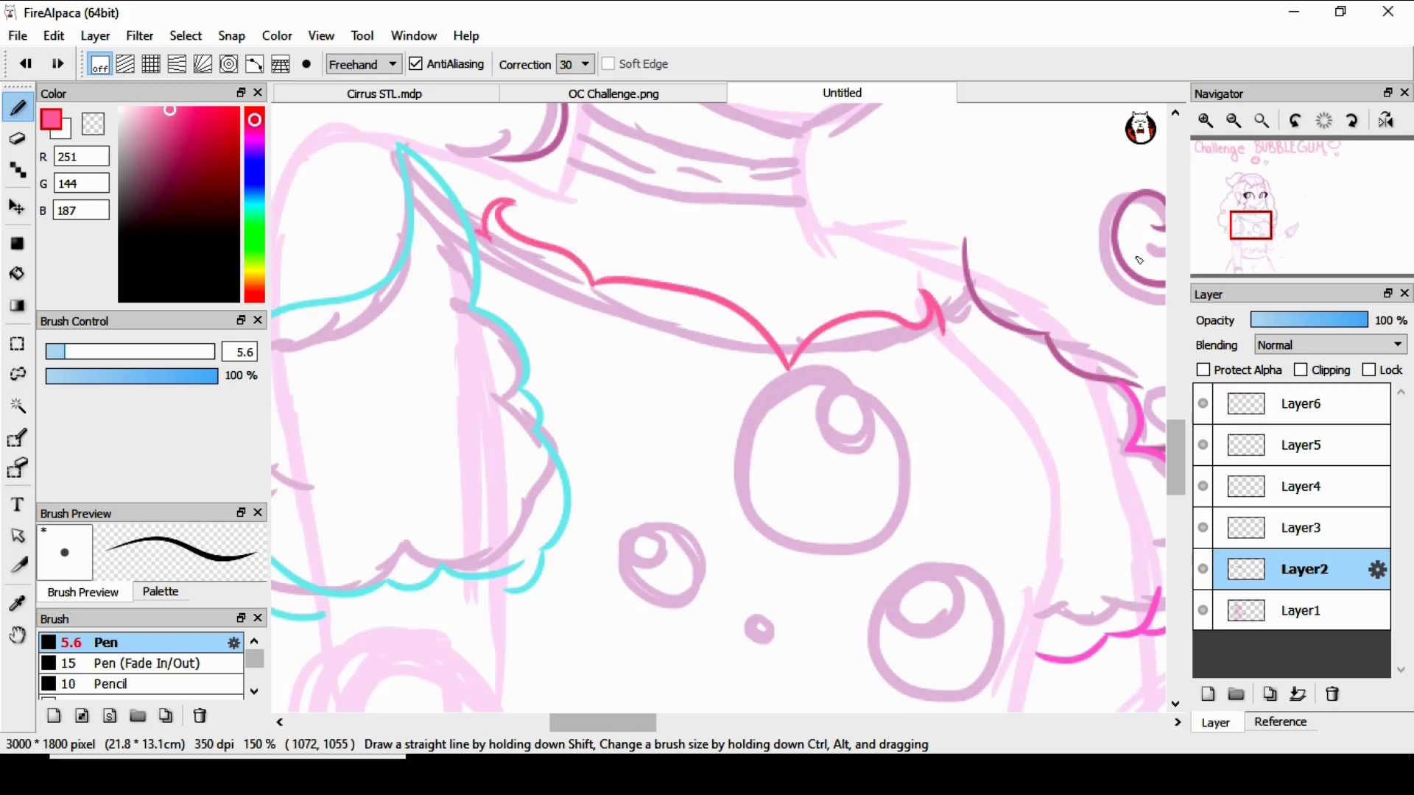
left_click_drag(1171, 430, 1168, 469)
mouse_move(1064, 195)
left_mouse_down()
mouse_move(1038, 352)
mouse_move(1042, 618)
left_mouse_up()
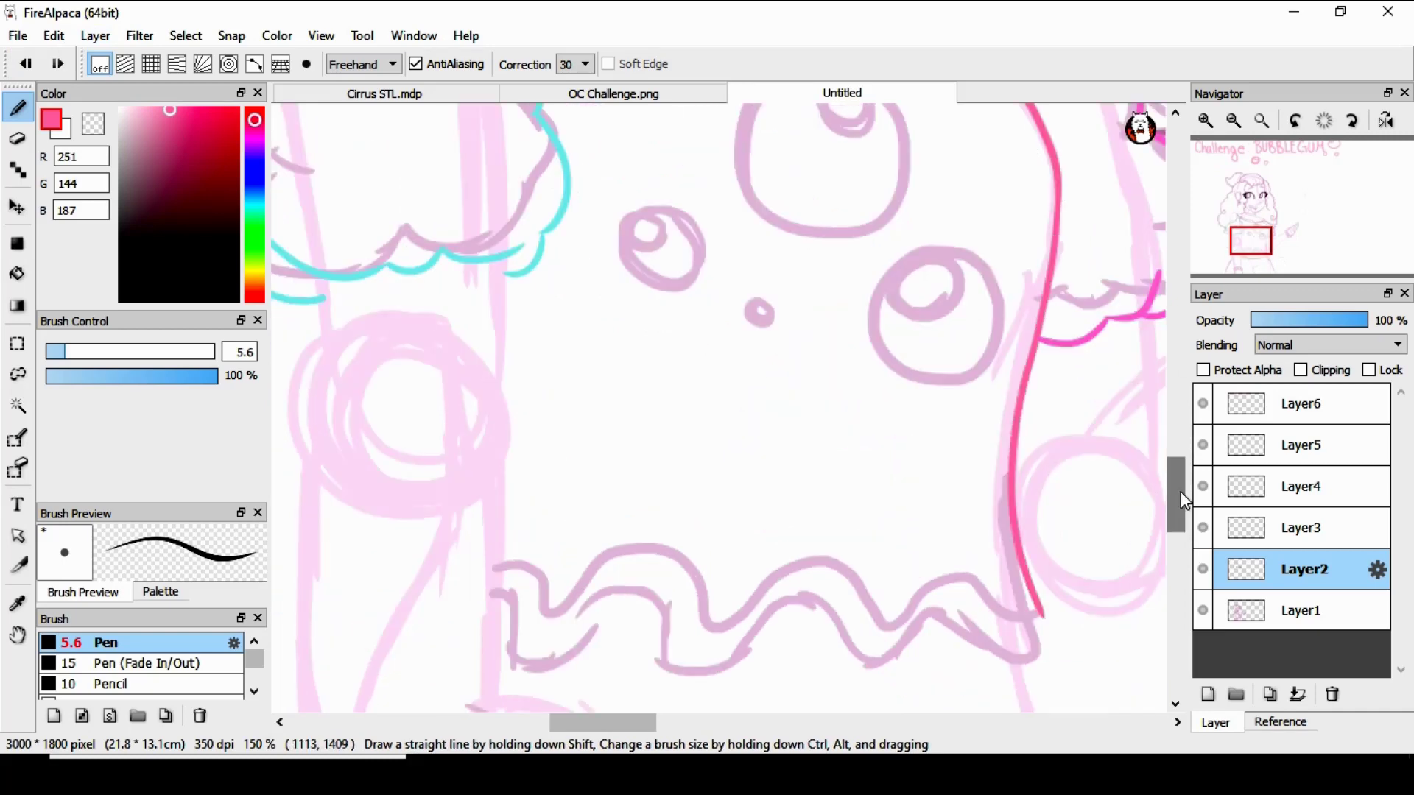
left_click_drag(1176, 486, 1176, 505)
mouse_move(495, 417)
left_mouse_down()
mouse_move(957, 439)
mouse_move(1042, 482)
left_mouse_up()
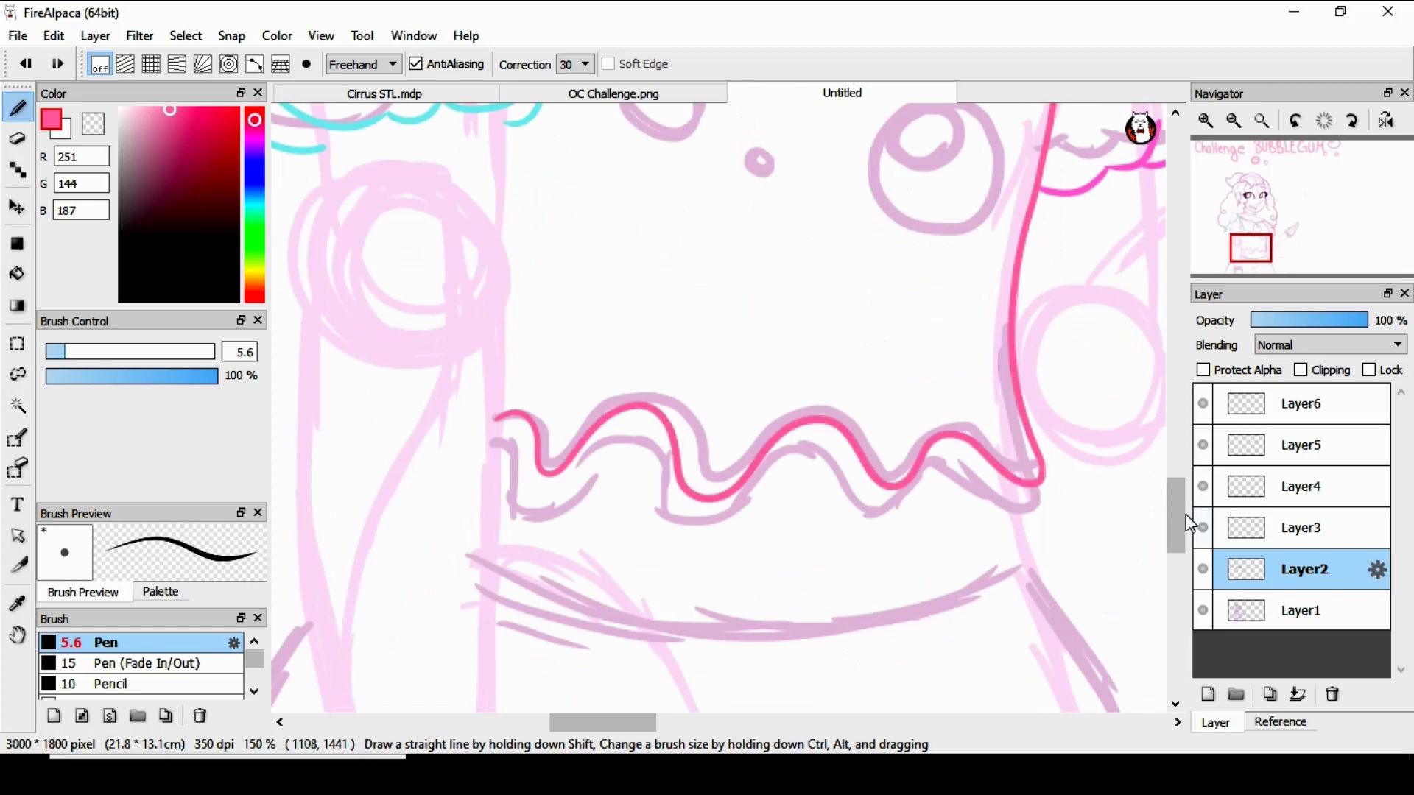
Set the pen colour to magenta (RGB 229, 129, 238) and ink the skirt's curved waistline and its two flared side edges.
mouse_move(1176, 519)
left_mouse_down()
mouse_move(1170, 556)
mouse_move(1192, 474)
mouse_move(1176, 553)
left_mouse_up()
key("ctrl+minus")
left_click(256, 140)
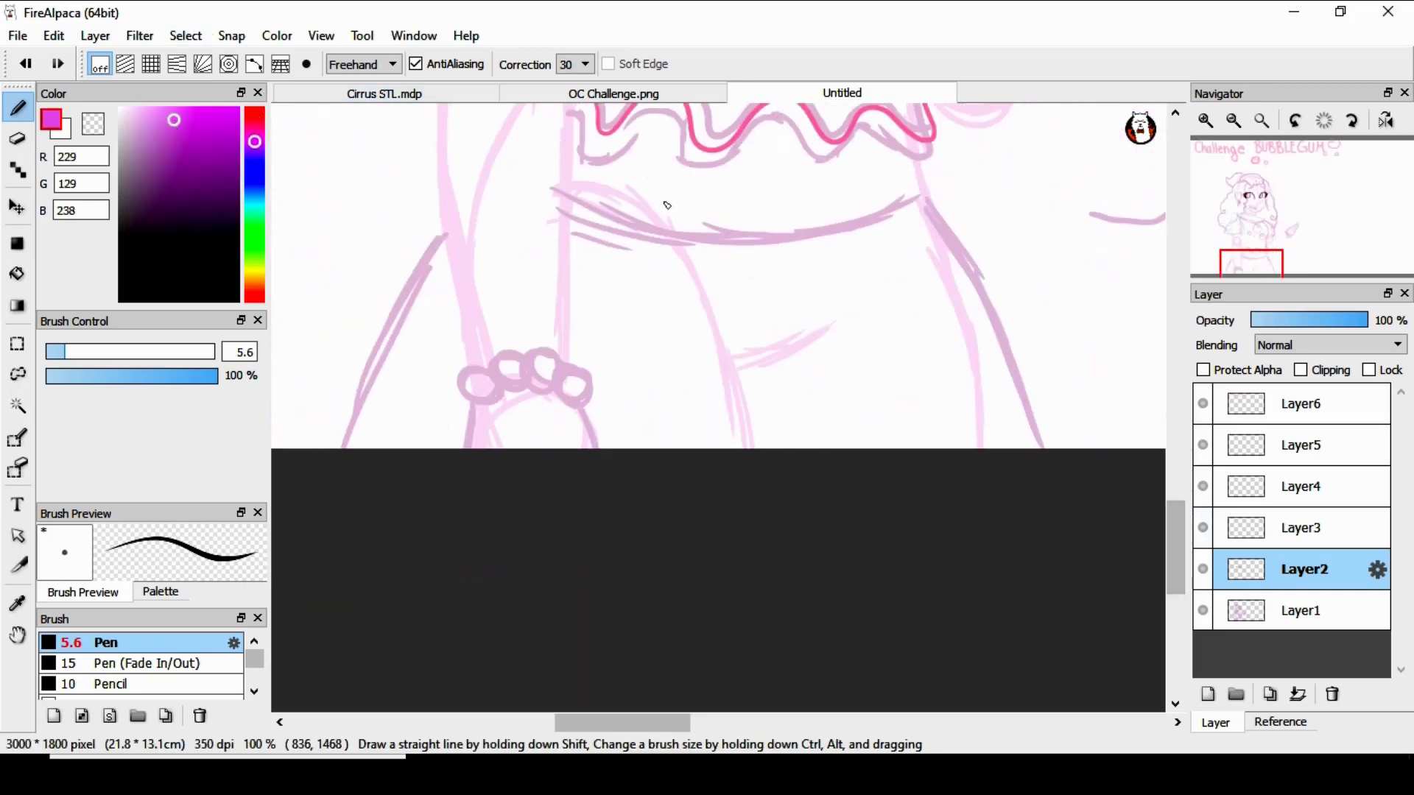
mouse_move(573, 170)
left_mouse_down()
mouse_move(861, 189)
mouse_move(920, 169)
left_mouse_up()
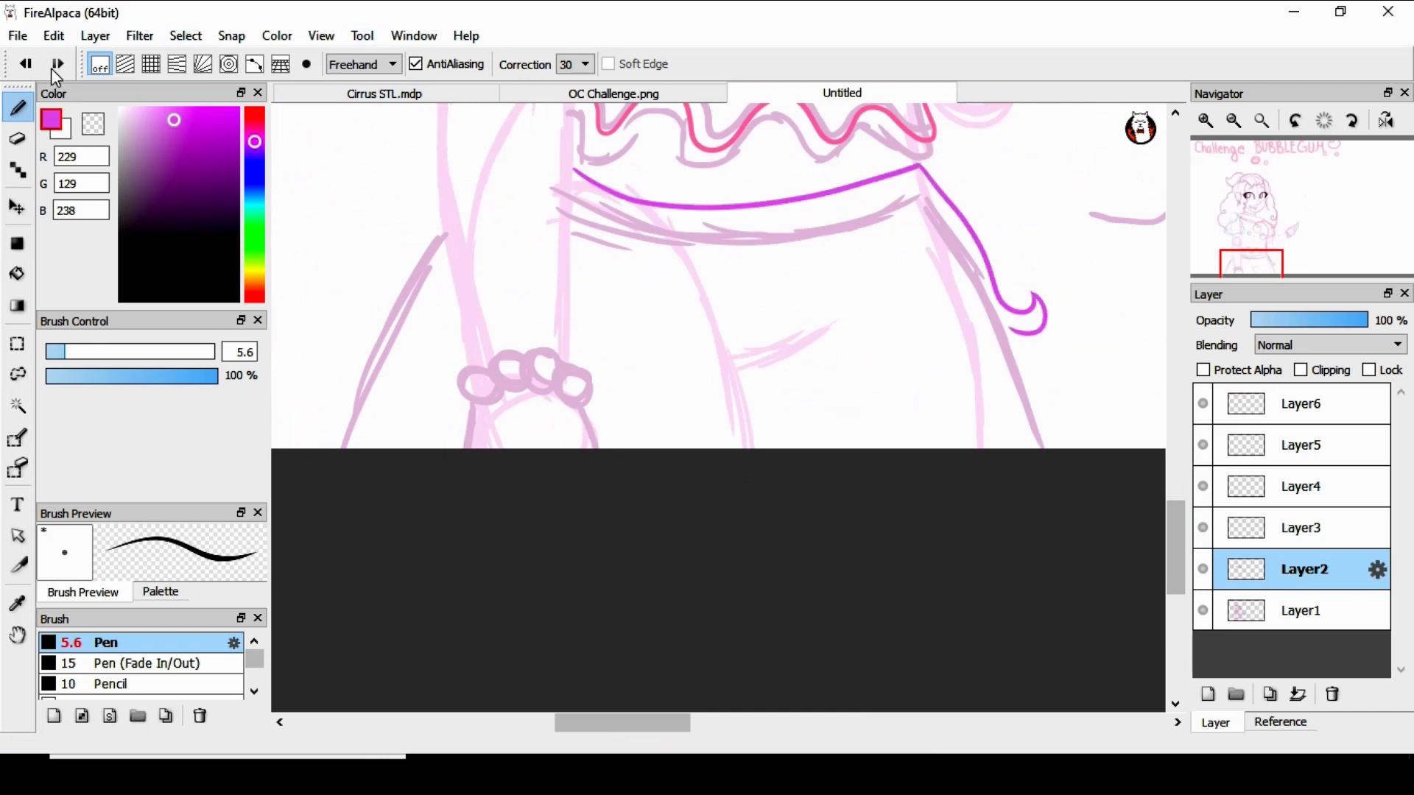
left_click(26, 64)
left_click(26, 63)
left_click_drag(444, 235, 317, 450)
left_click_drag(919, 167, 934, 201)
left_click_drag(1182, 507, 1194, 489)
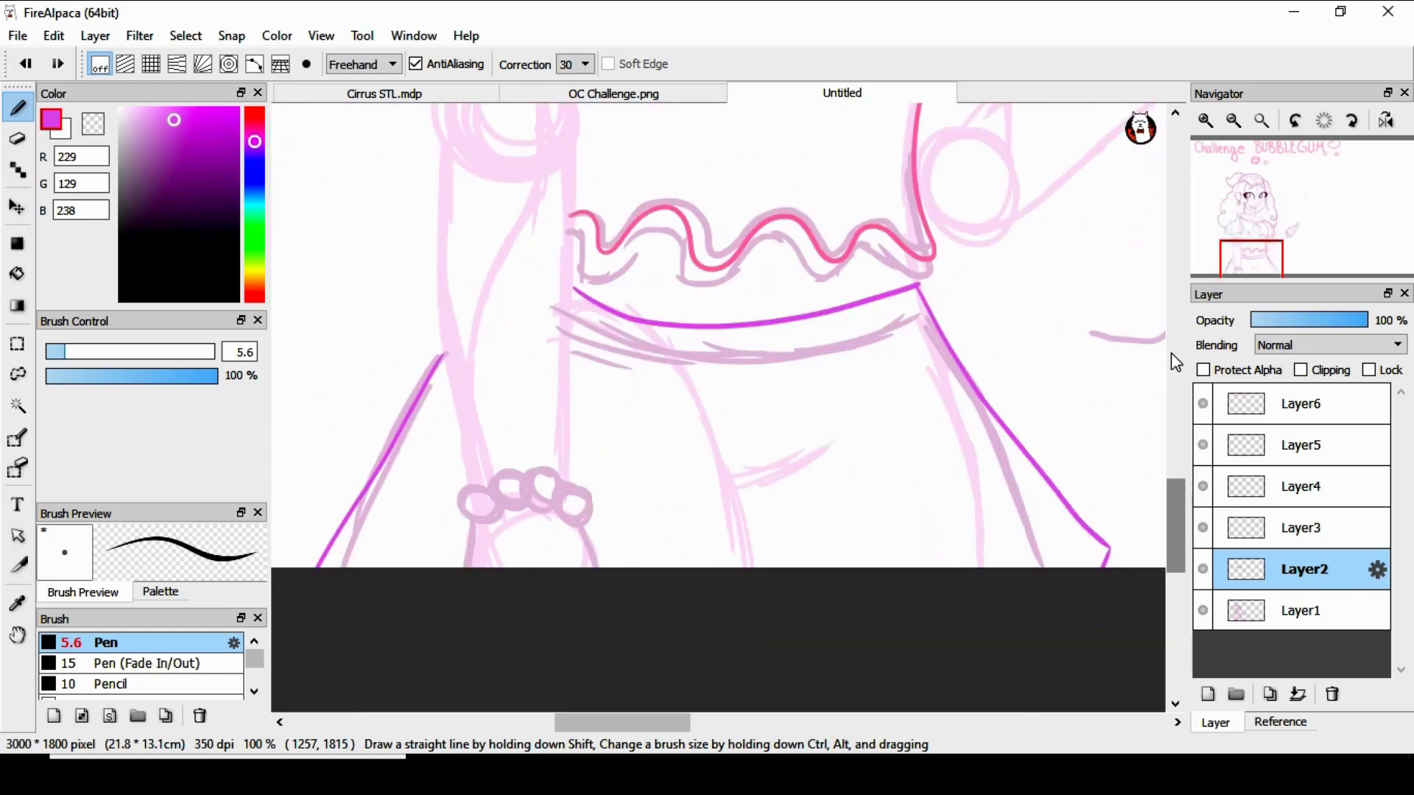
Set the pen colour to light red (RGB 250, 195, 203) and ink the left bracelet's outermost bead.
left_click(1205, 120)
left_click(255, 111)
left_click(200, 171)
scroll(1125, 444, "down", 3)
left_click(150, 127)
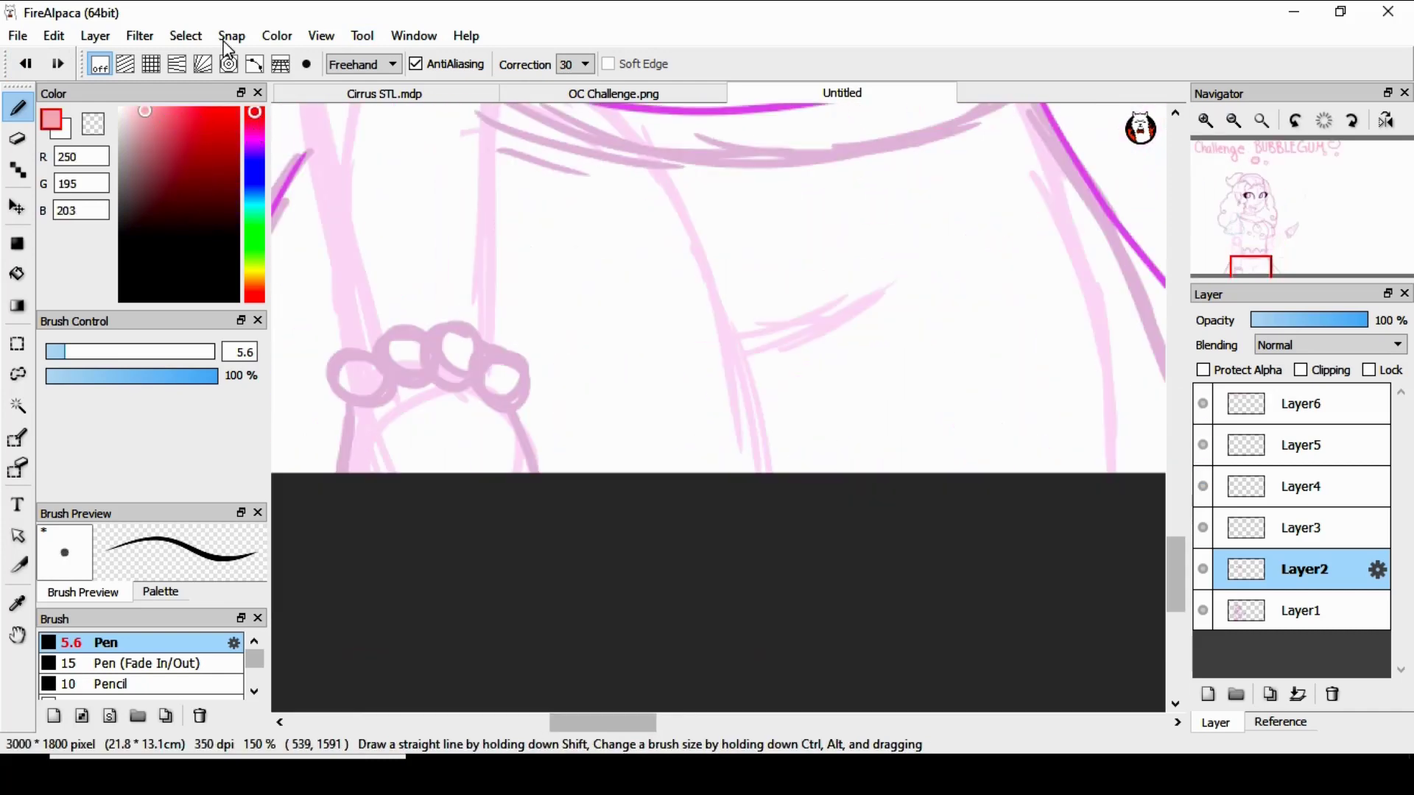
left_click_drag(322, 376, 389, 401)
Ink the left bracelet's remaining three beads in orange, pale yellow and light green (RGB 215, 241, 188).
left_click_drag(254, 205, 255, 289)
left_click(166, 113)
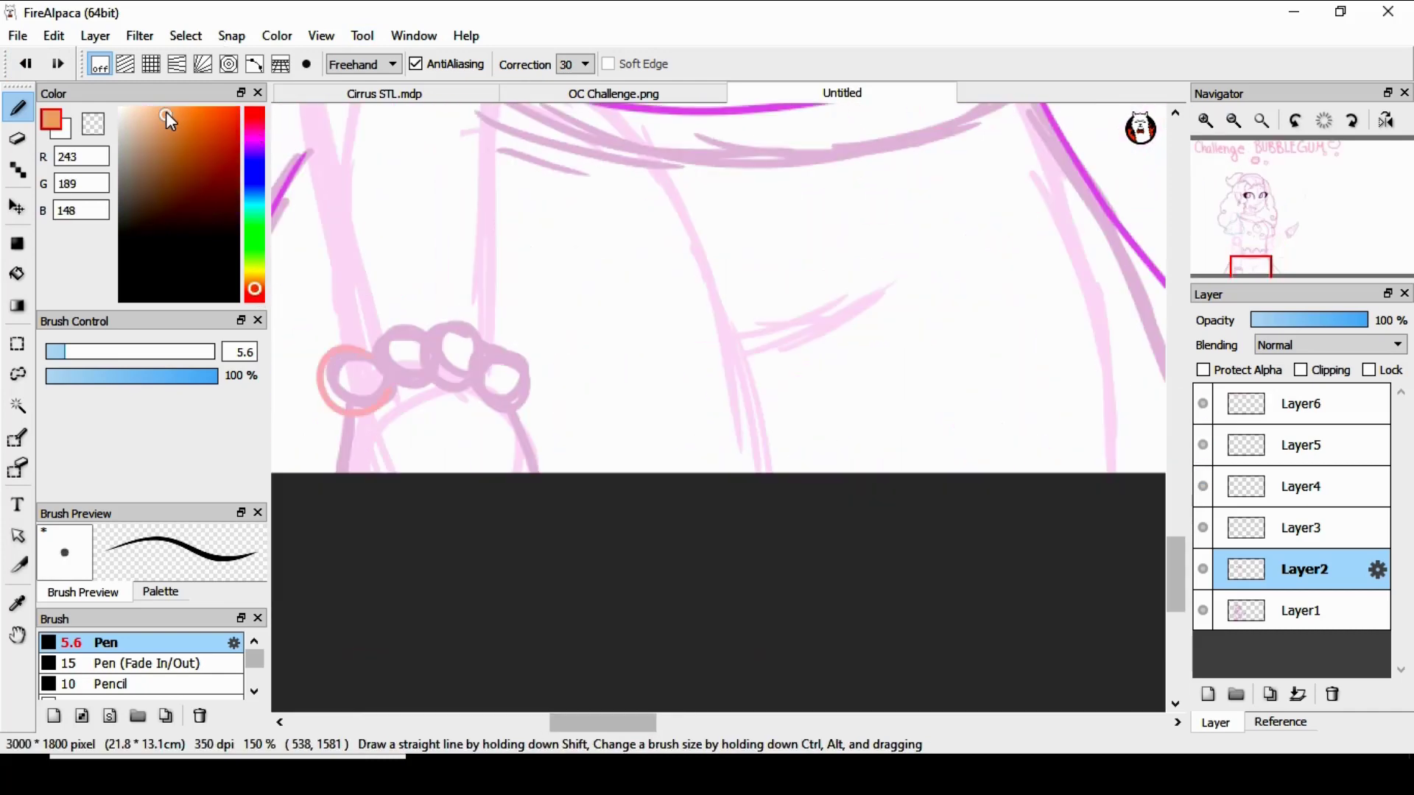
left_click_drag(426, 334, 403, 324)
left_click(156, 112)
left_click_drag(255, 288, 254, 254)
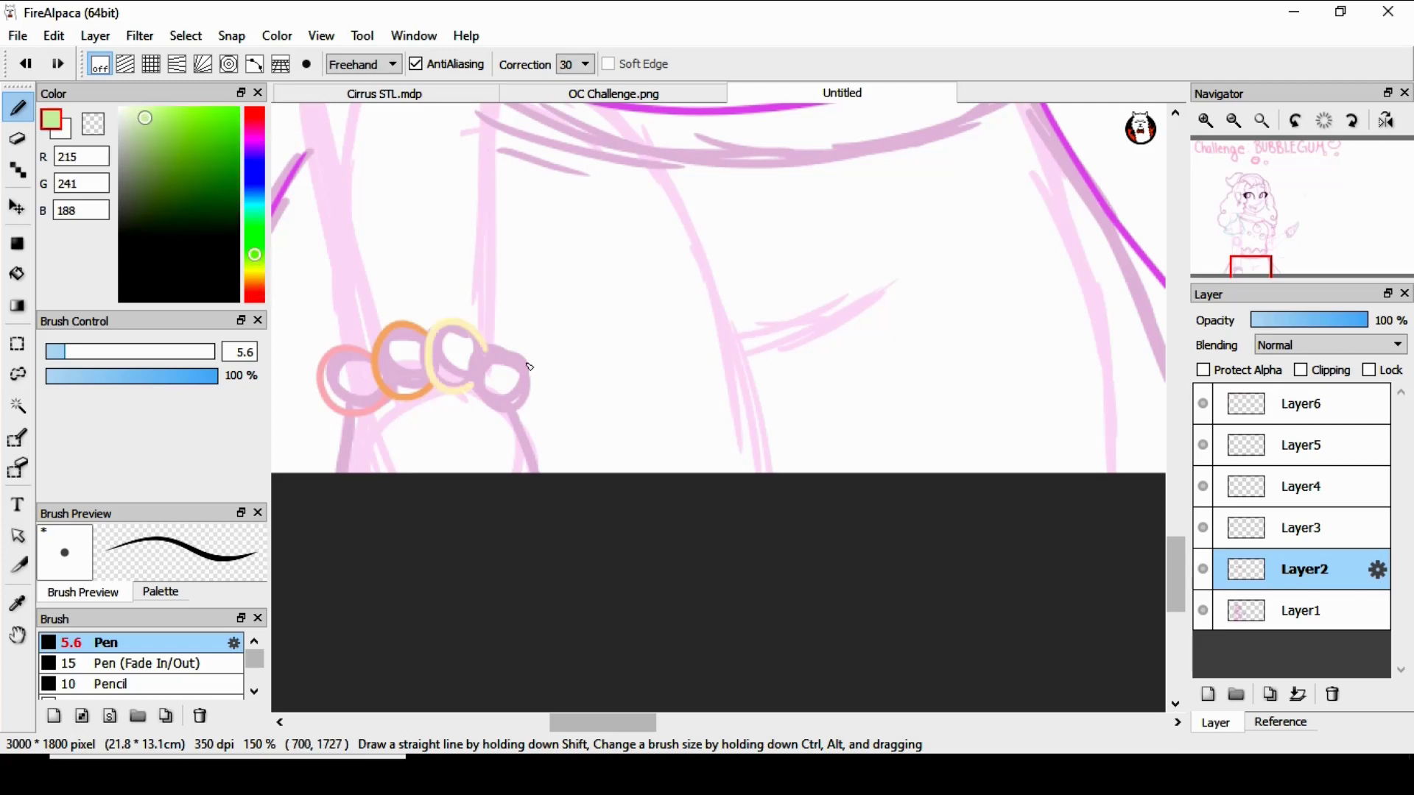
Set the pen colour to mint (RGB 205, 250, 234) and ink the uppermost bead of the right bracelet.
left_click_drag(603, 722, 698, 723)
left_click_drag(1180, 564, 1181, 467)
left_click_drag(255, 254, 254, 216)
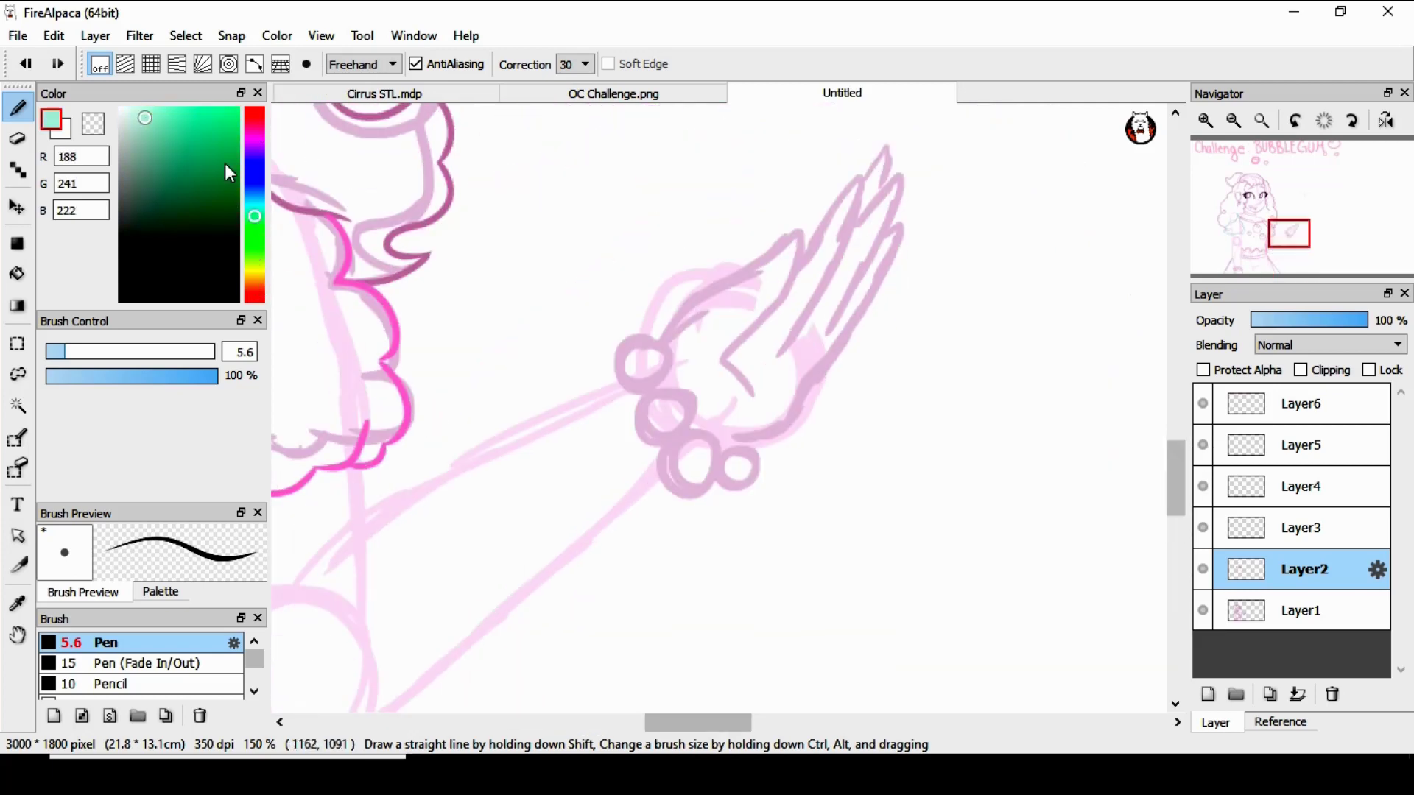
left_click(31, 67)
left_click_drag(639, 390, 653, 393)
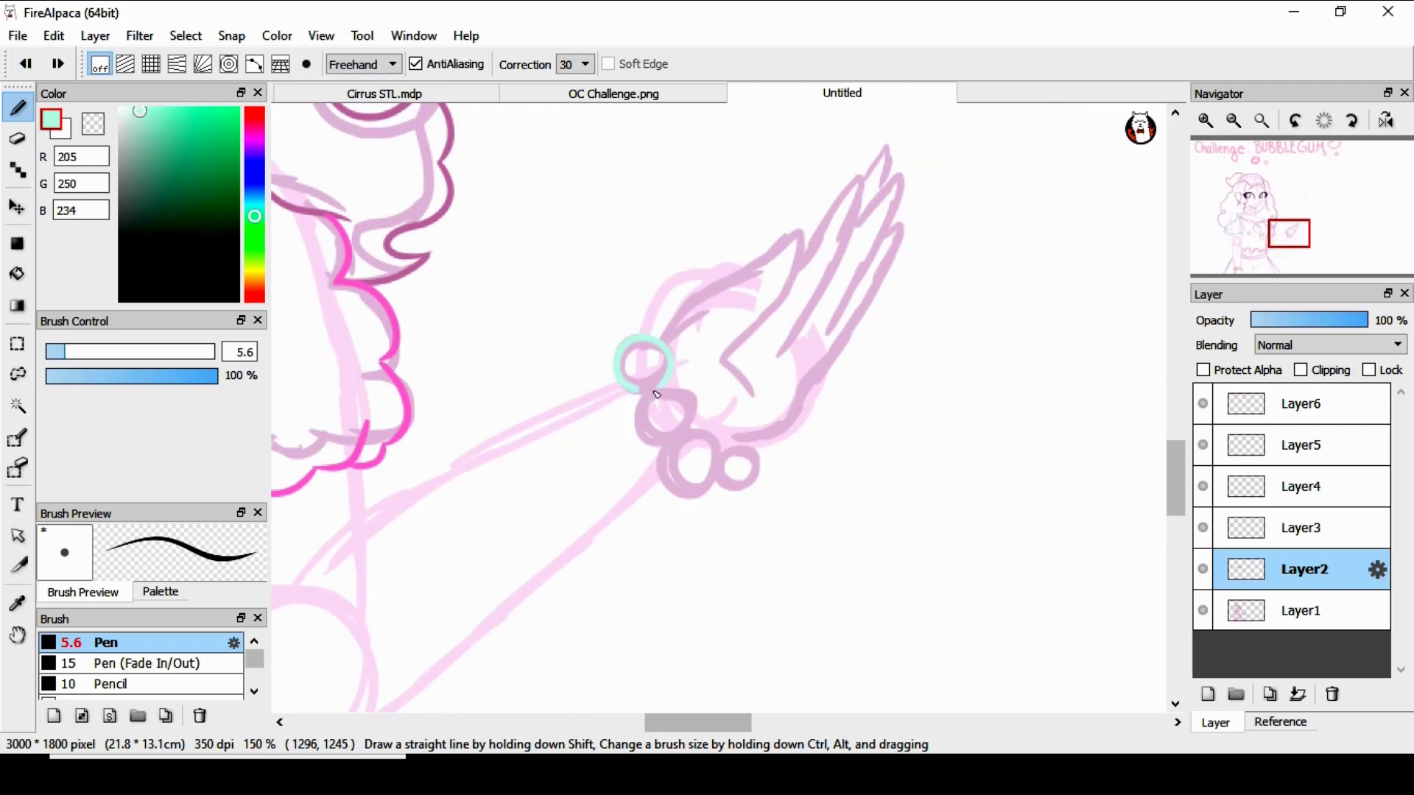
Ink the right bracelet's other beads in light blue, lavender and light pink (RGB 250, 205, 241), and check the line art with the sketch hidden.
left_click_drag(258, 207, 256, 152)
mouse_move(699, 432)
left_mouse_down()
mouse_move(721, 466)
mouse_move(704, 433)
mouse_move(728, 446)
left_mouse_up()
left_click(257, 134)
left_click(1203, 611)
left_click_drag(688, 729, 669, 727)
mouse_move(1174, 476)
left_mouse_down()
mouse_move(1159, 559)
mouse_move(1171, 476)
left_mouse_up()
left_click(1202, 610)
left_click_drag(696, 725, 720, 724)
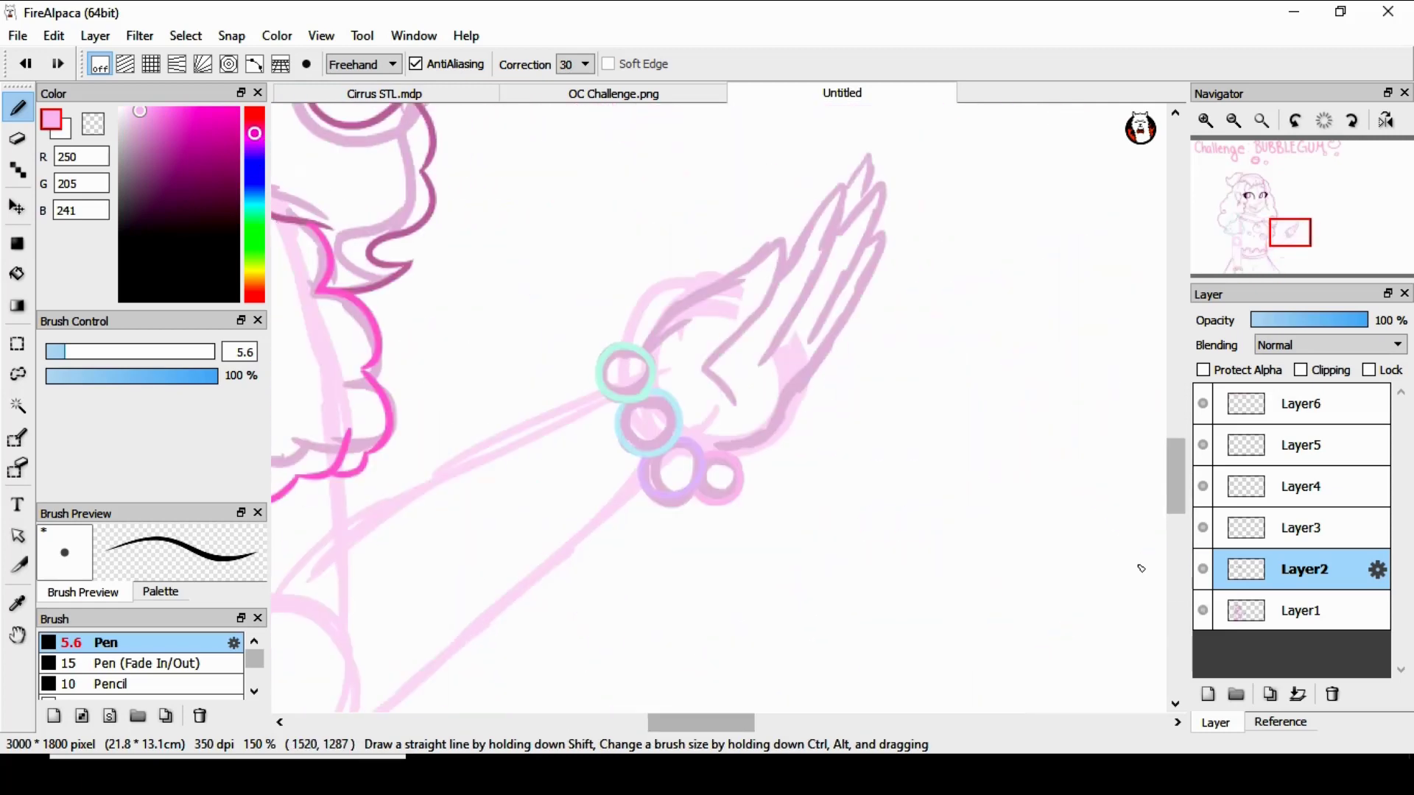
Load the Real Skin Tones colour scheme image as a colour reference.
left_click(1281, 722)
left_click(1205, 322)
left_click(94, 137)
left_click_drag(689, 157, 685, 414)
left_click(331, 456)
type("skin")
key("Down")
key("Down")
key("Return")
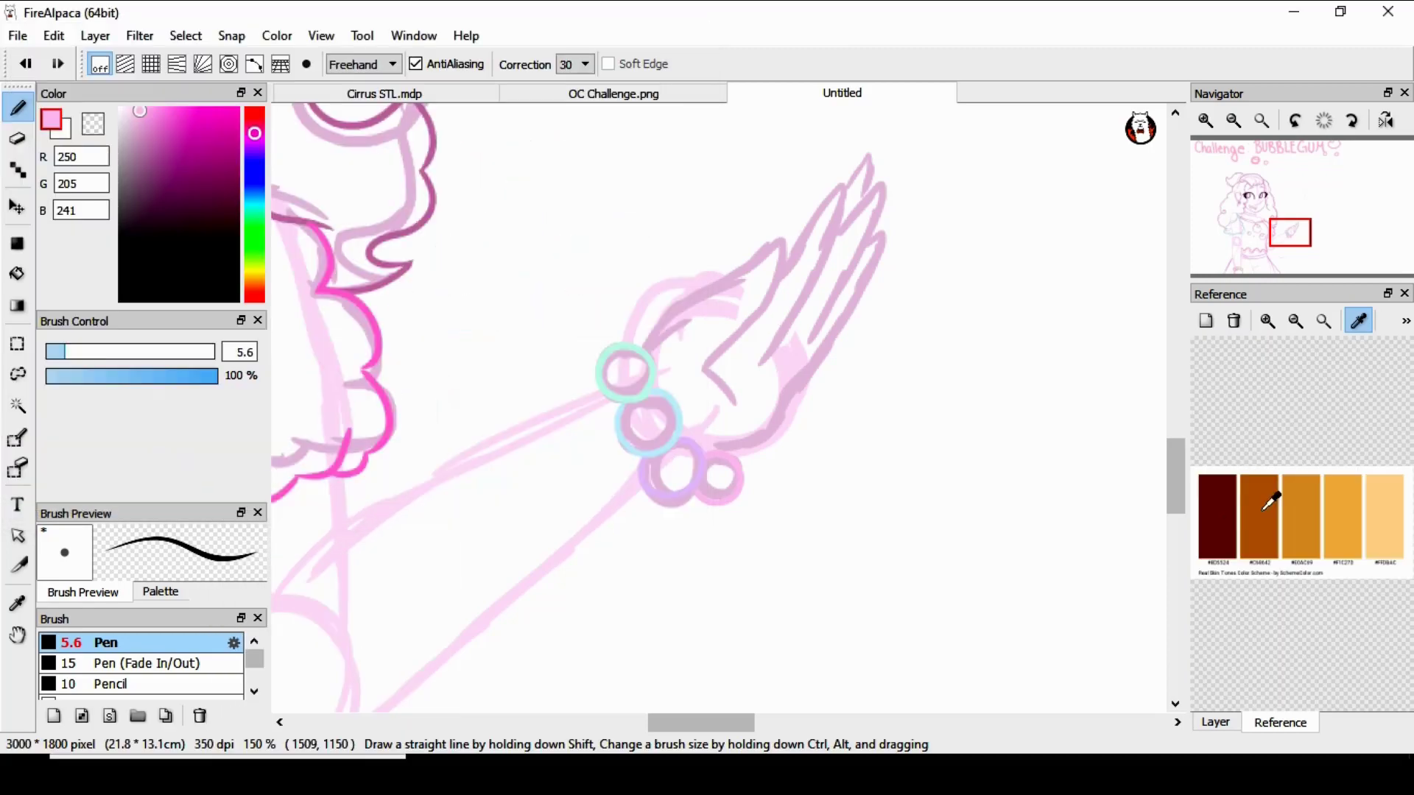
Sample the brown skin tone from the reference, darken it to RGB 137, 89, 35 and ink the left hand's edges below the bracelet.
left_click(1263, 509)
left_click_drag(697, 722, 578, 721)
left_click(203, 177)
left_click_drag(1178, 478, 1179, 557)
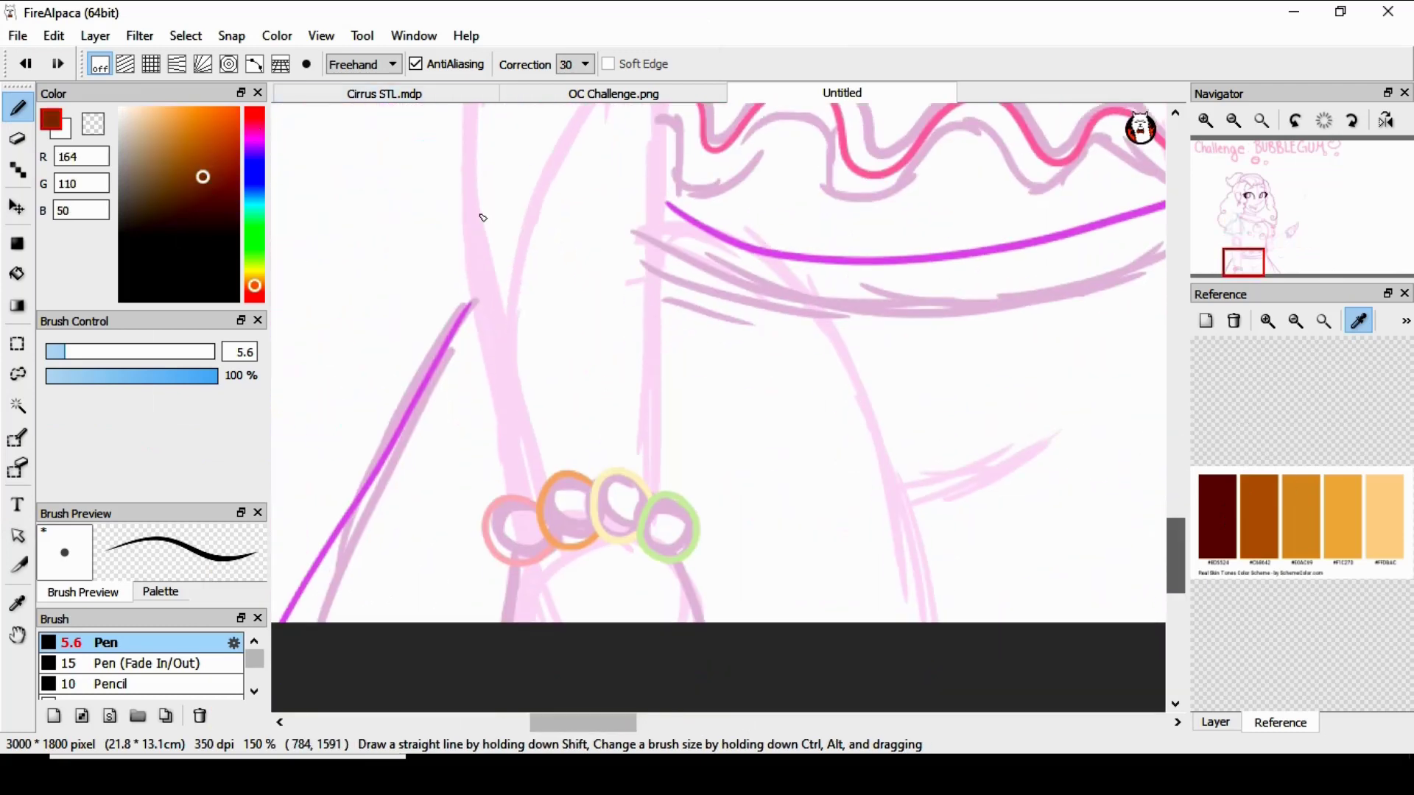
left_click_drag(198, 193, 208, 197)
left_click_drag(512, 565, 511, 588)
Ink the raised right hand's thumb, fingers and outer palm edge in dark brown above the bracelet.
left_click_drag(593, 723, 678, 726)
left_click_drag(1177, 557, 1176, 482)
left_click_drag(910, 302, 917, 300)
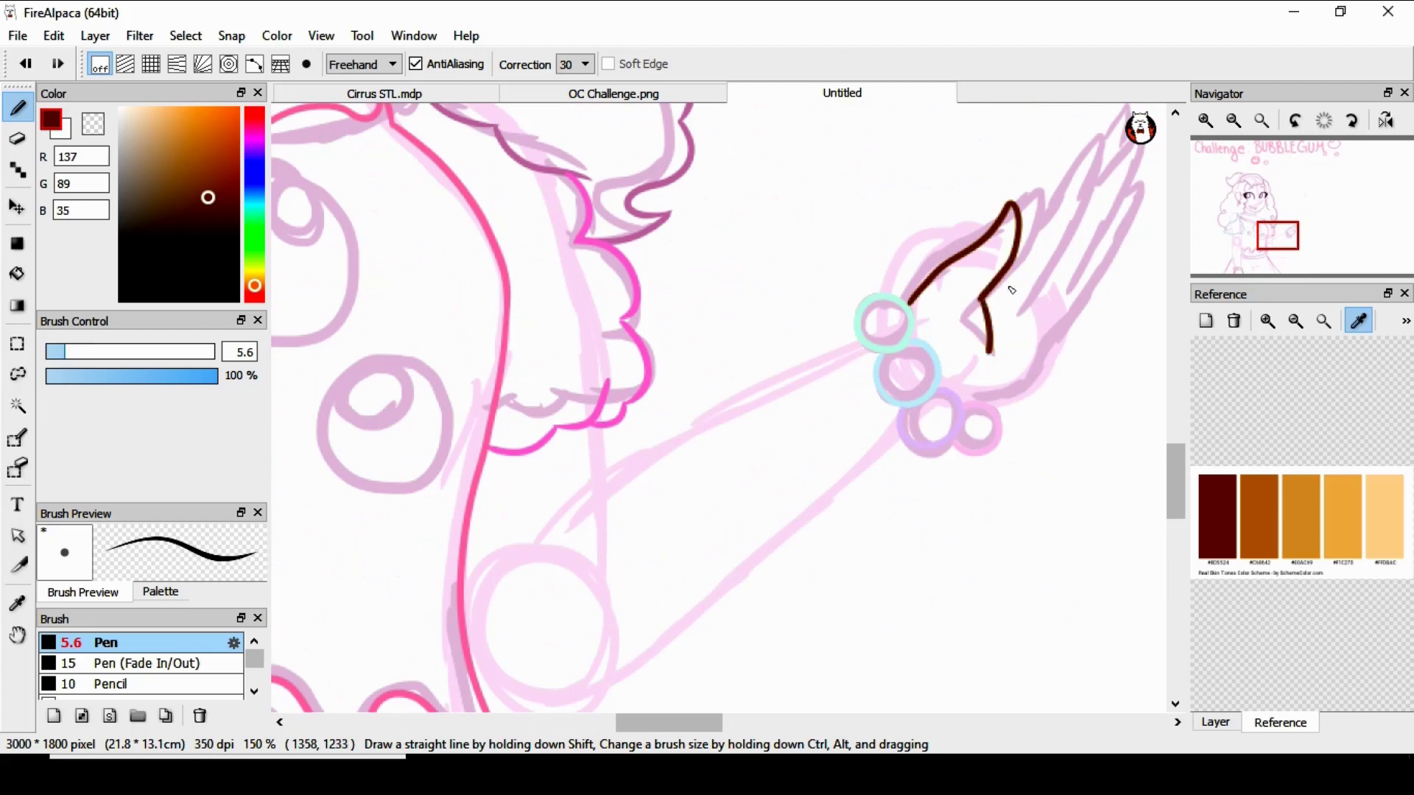
scroll(586, 235, "right", 5)
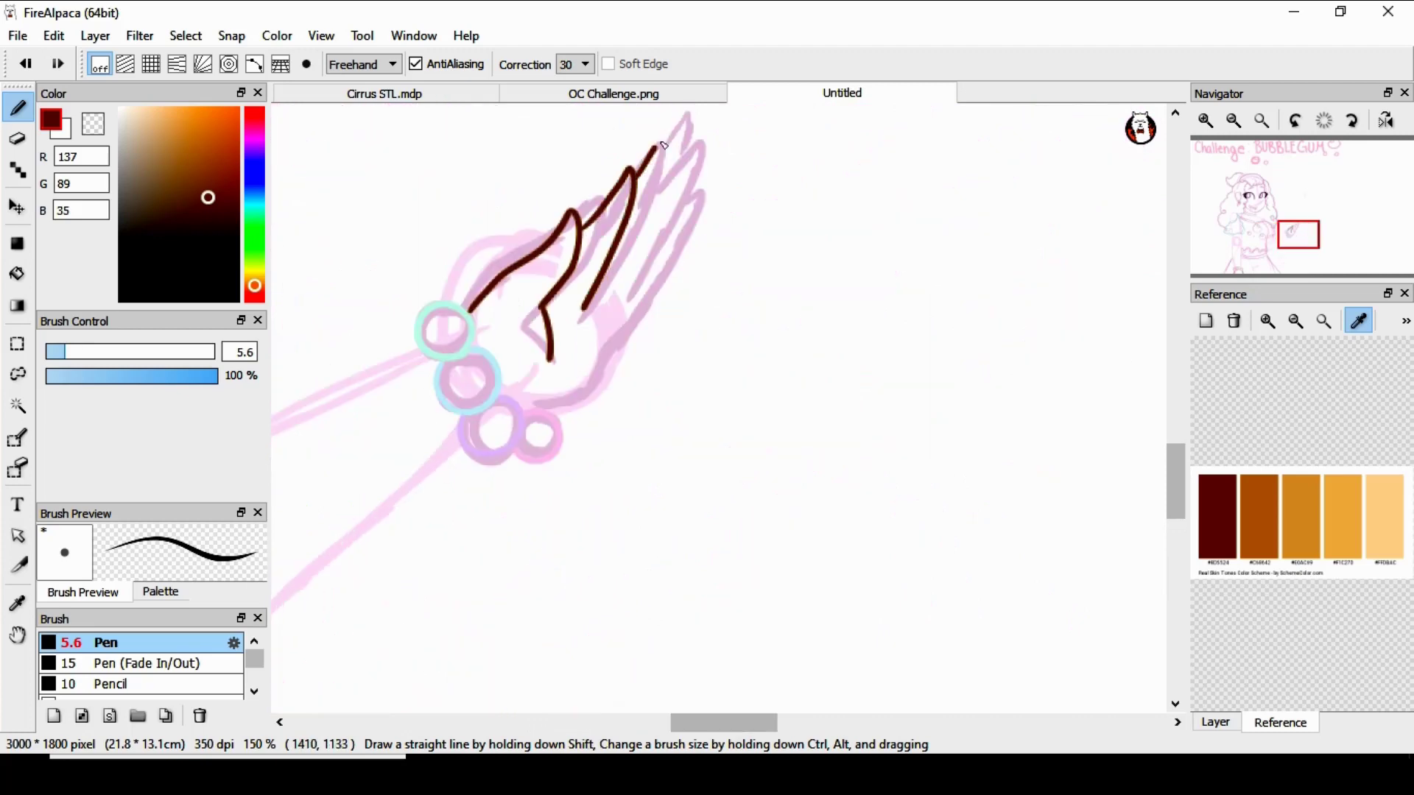
mouse_move(688, 187)
left_mouse_down()
mouse_move(653, 279)
mouse_move(567, 393)
mouse_move(549, 373)
mouse_move(638, 321)
left_mouse_up()
key("ctrl+z")
left_click_drag(696, 723, 655, 723)
left_click(1226, 724)
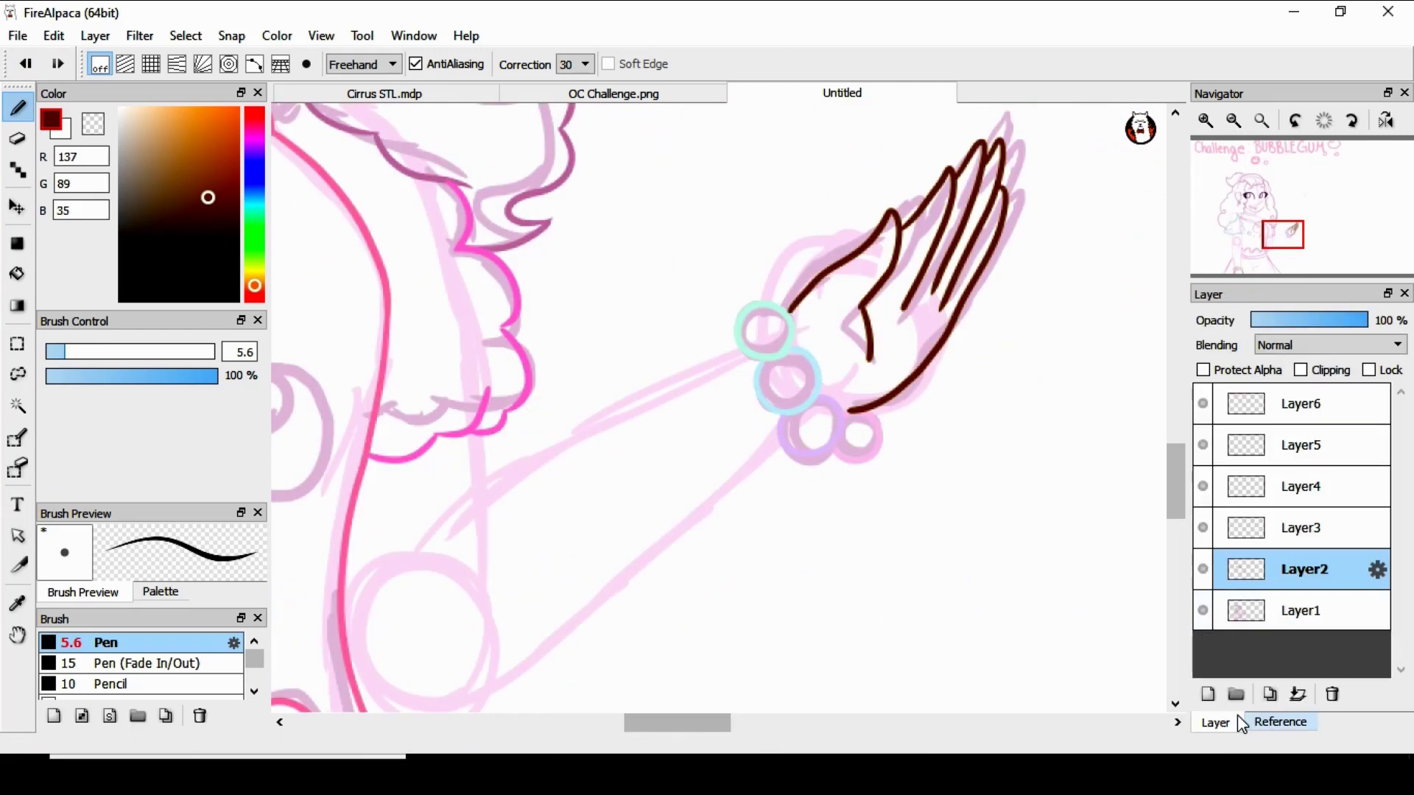
Ink the short right upper arm line below the sleeve and the forearm's upper edge up to the bracelet.
left_click_drag(477, 435, 478, 492)
left_click_drag(1176, 483, 1176, 501)
left_click_drag(681, 722, 674, 723)
mouse_move(485, 451)
left_mouse_down()
mouse_move(542, 386)
mouse_move(773, 272)
left_mouse_up()
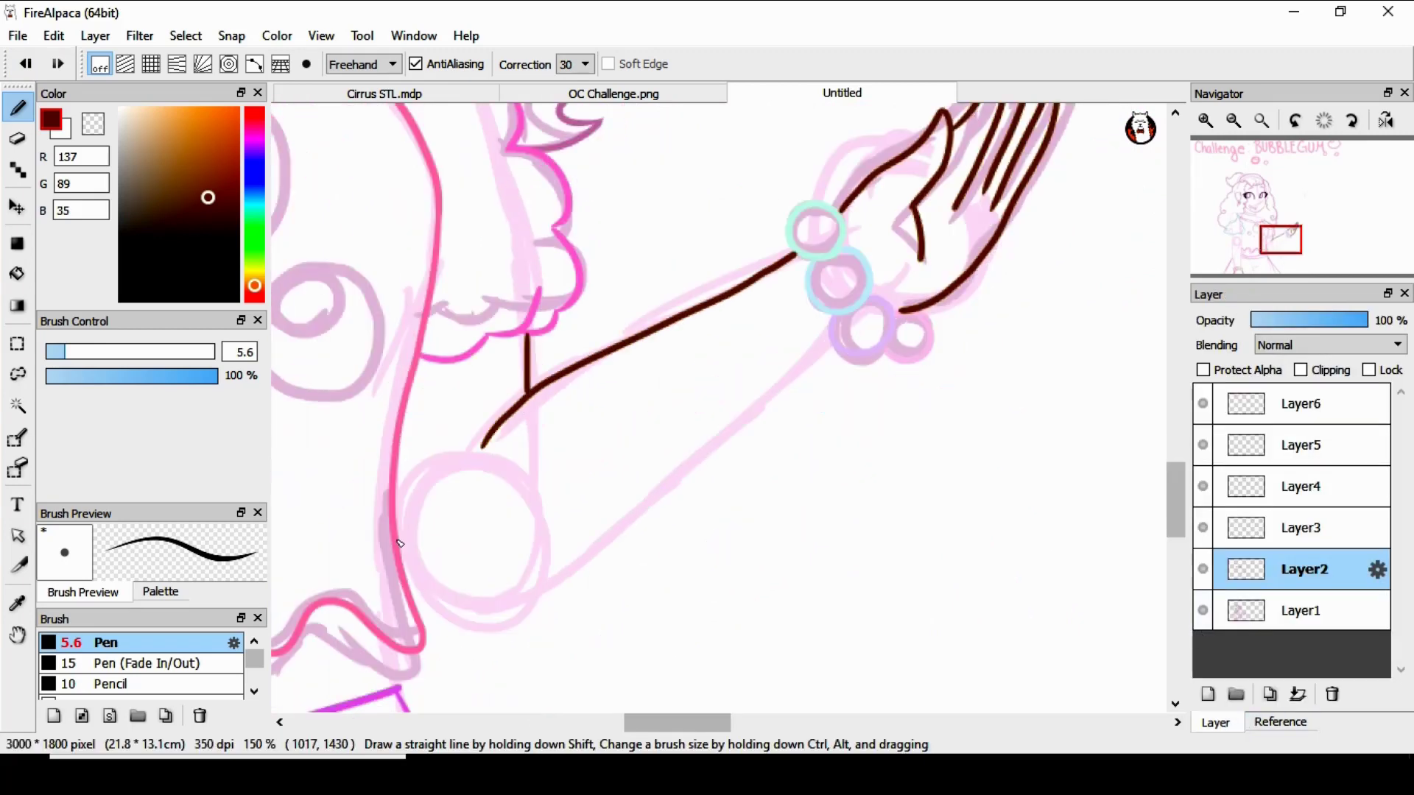
Replace the freehand attempt at the right forearm's lower edge with a Curve stroke at pen size 4, from the elbow to the bracelet.
mouse_move(400, 543)
left_mouse_down()
mouse_move(589, 568)
mouse_move(813, 356)
left_mouse_up()
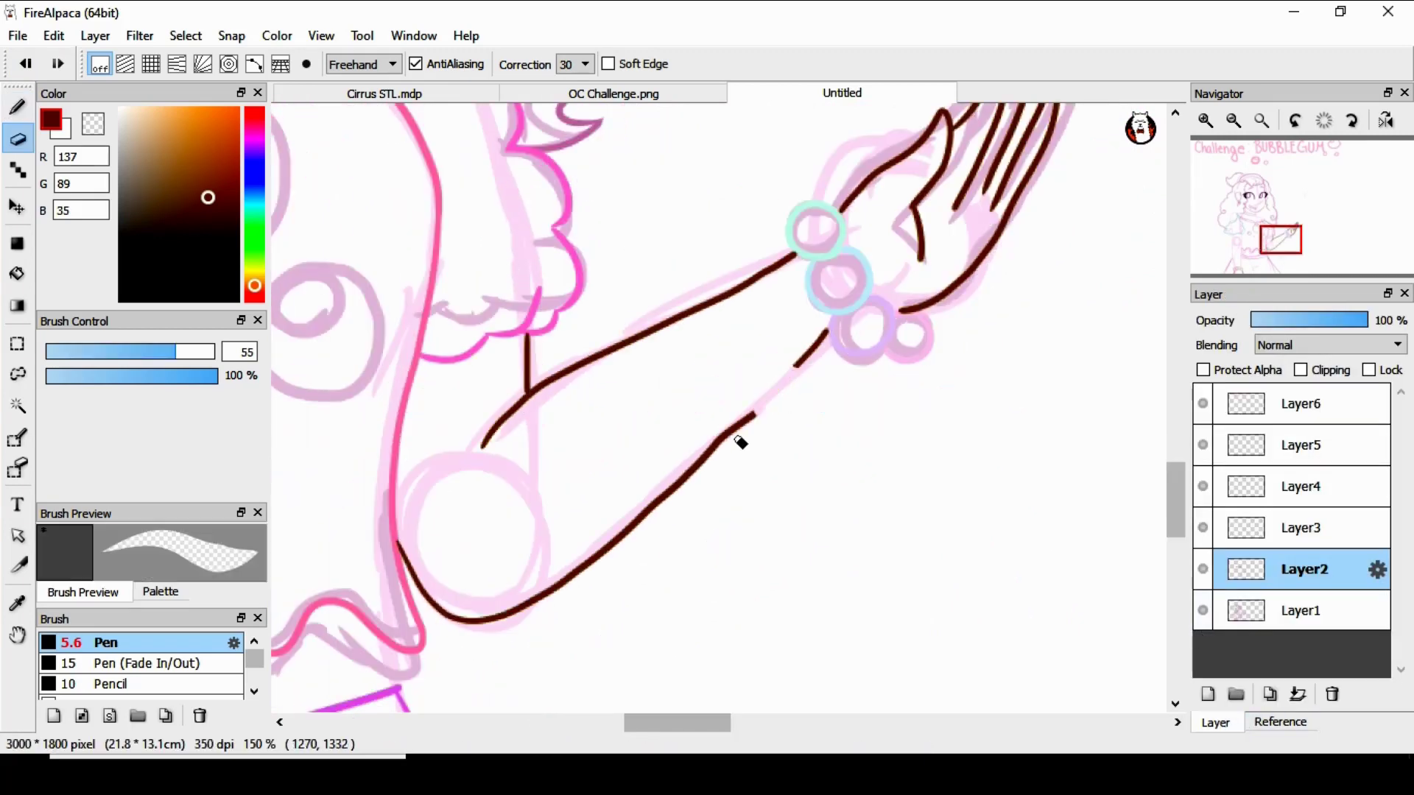
left_click(24, 68)
left_click(58, 355)
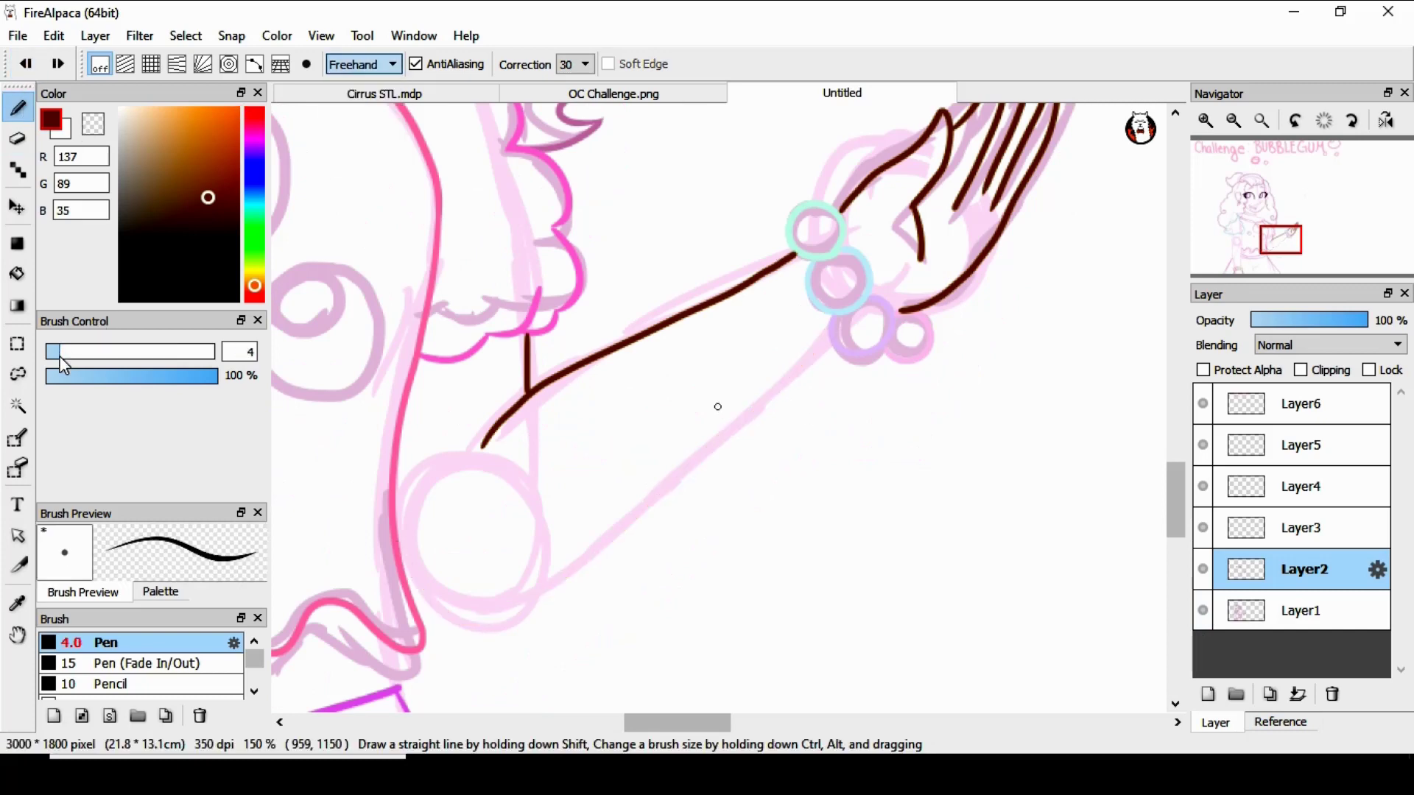
left_click(366, 67)
left_click(357, 98)
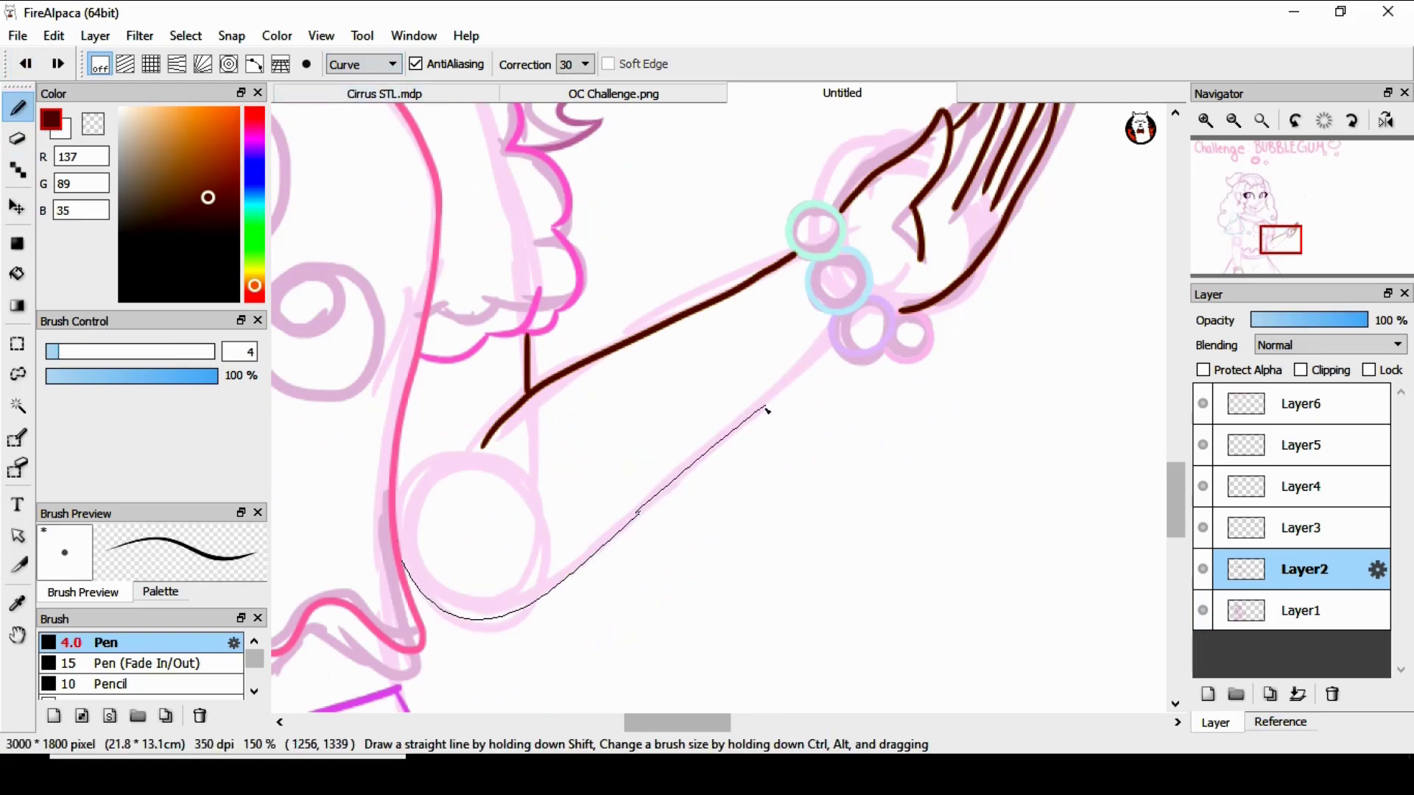
left_click(25, 65)
left_click_drag(829, 340, 832, 335)
Ink the left arm's outer and inner edges as dark brown curves running down from the sleeve towards the bracelet.
left_click(1241, 241)
left_click_drag(520, 244, 526, 286)
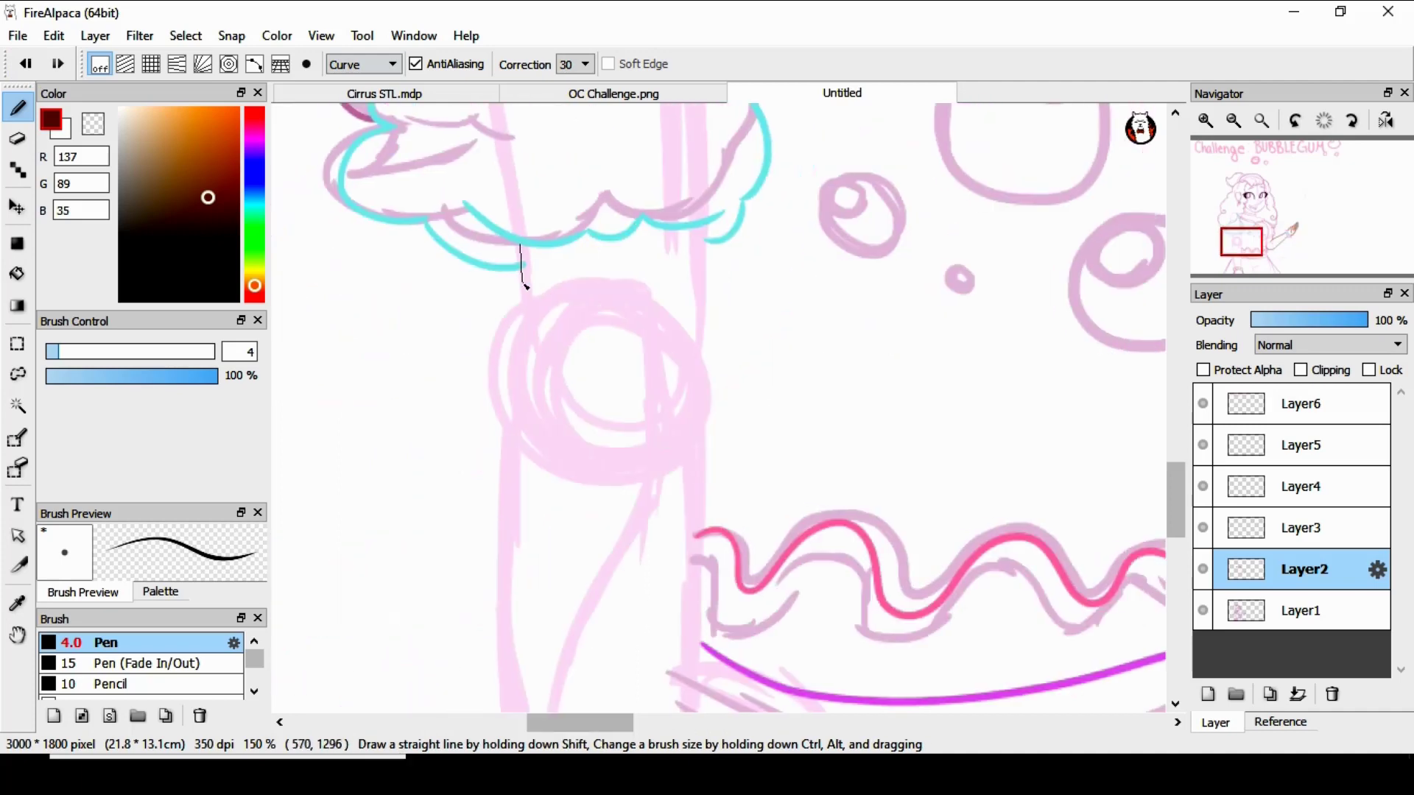
left_click(519, 664)
mouse_move(1176, 486)
left_mouse_down()
mouse_move(1176, 542)
mouse_move(1176, 465)
left_mouse_up()
double_click(547, 477)
scroll(1188, 495, "down", 5)
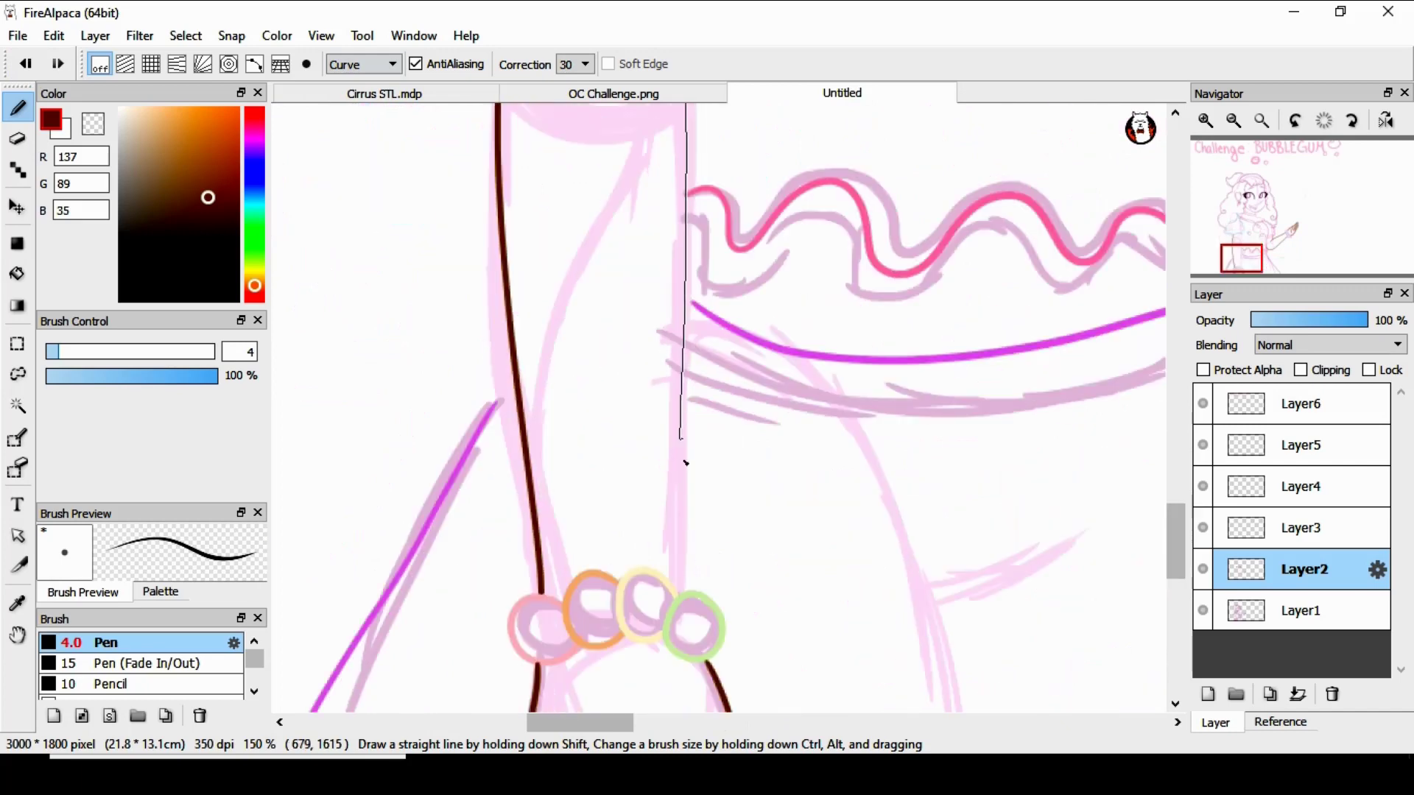
Return the pen to Freehand at size 5.6 and try inking the left shoulder's contour above the cyan sleeve.
scroll(1177, 525, "up", 10)
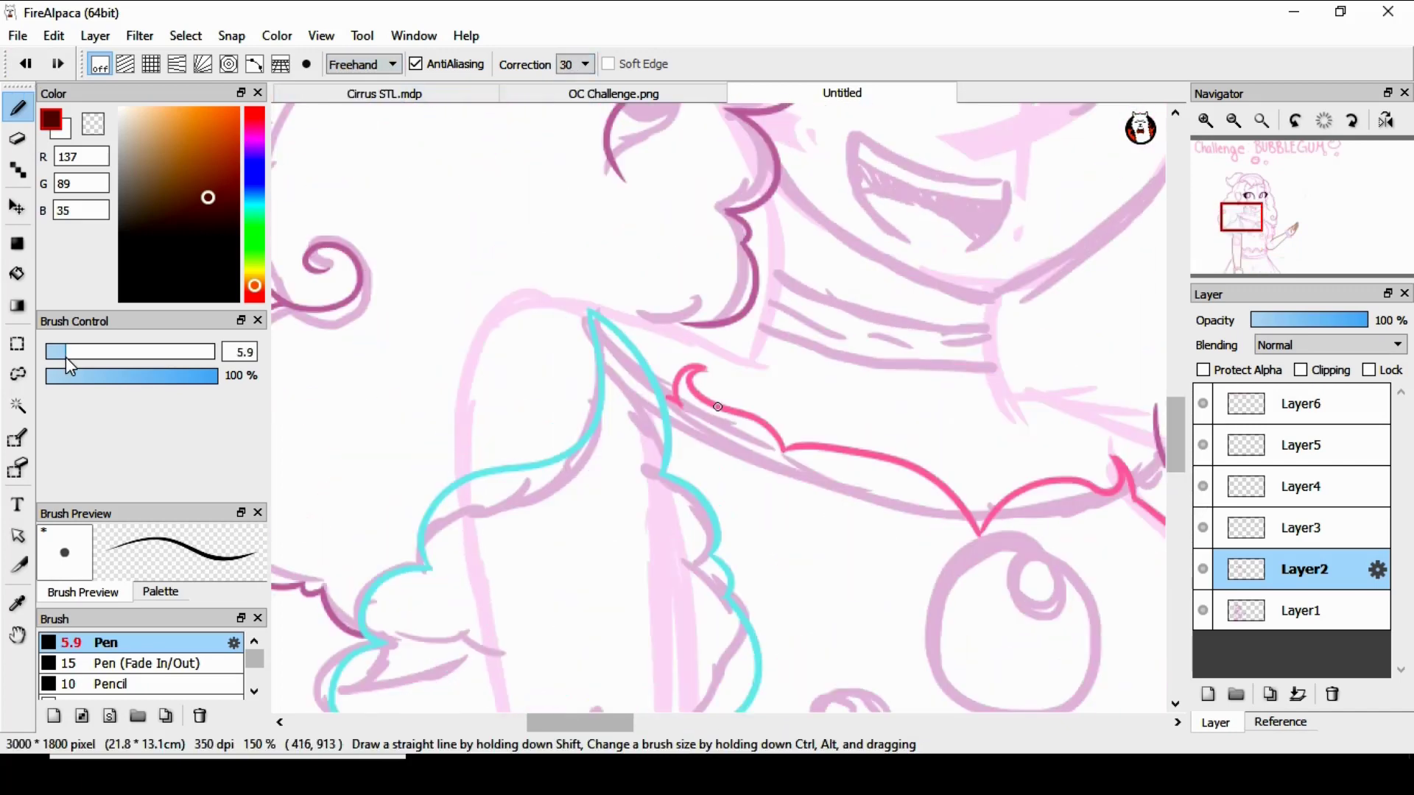
left_click_drag(69, 364, 66, 364)
left_click_drag(458, 462, 458, 477)
left_click_drag(583, 309, 635, 324)
key("ctrl+z")
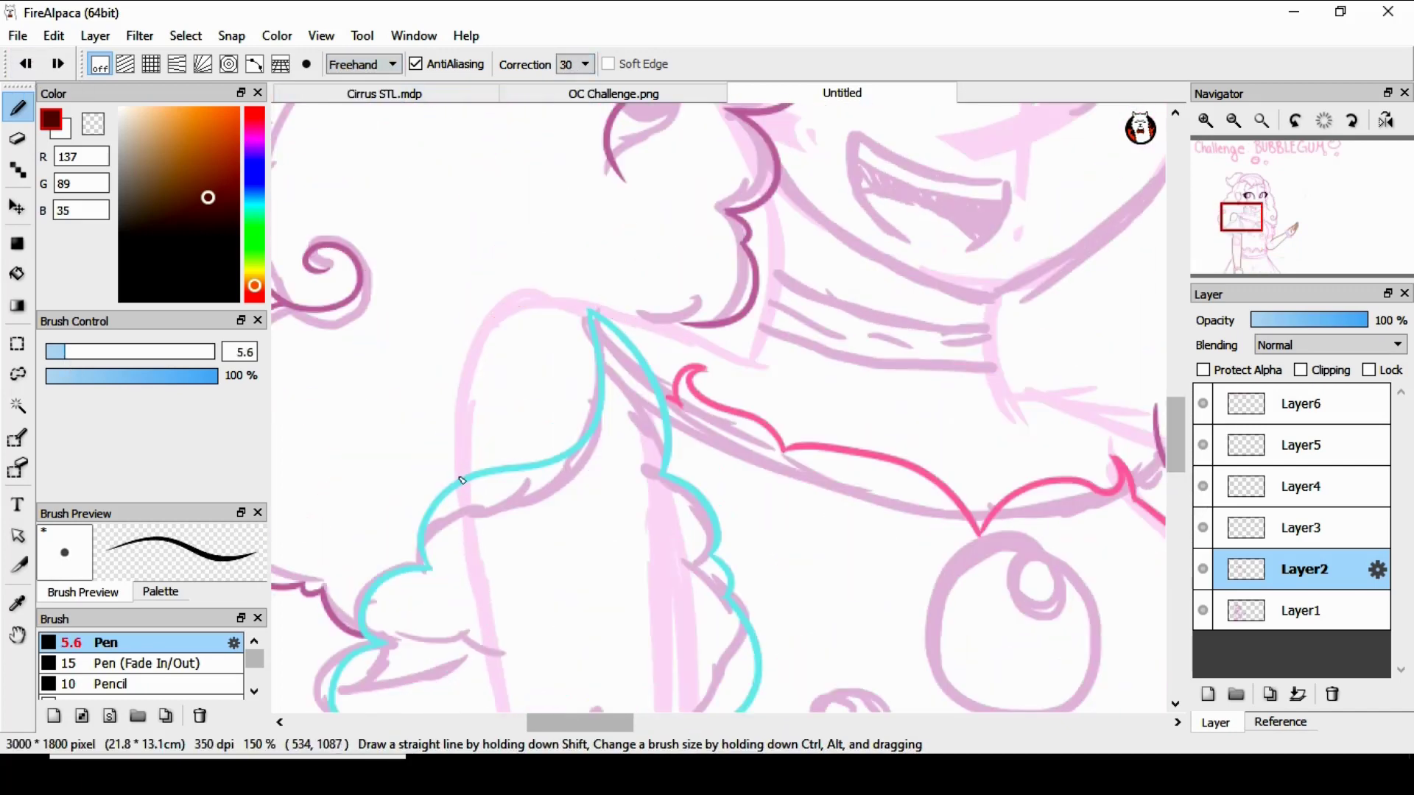
mouse_move(460, 478)
left_mouse_down()
mouse_move(474, 372)
mouse_move(637, 325)
mouse_move(752, 352)
mouse_move(610, 326)
left_mouse_up()
key("ctrl+z")
key("ctrl+z")
Ink the left shoulder's contour in dark brown from the base of the neck around to the sleeve.
key("ctrl+plus")
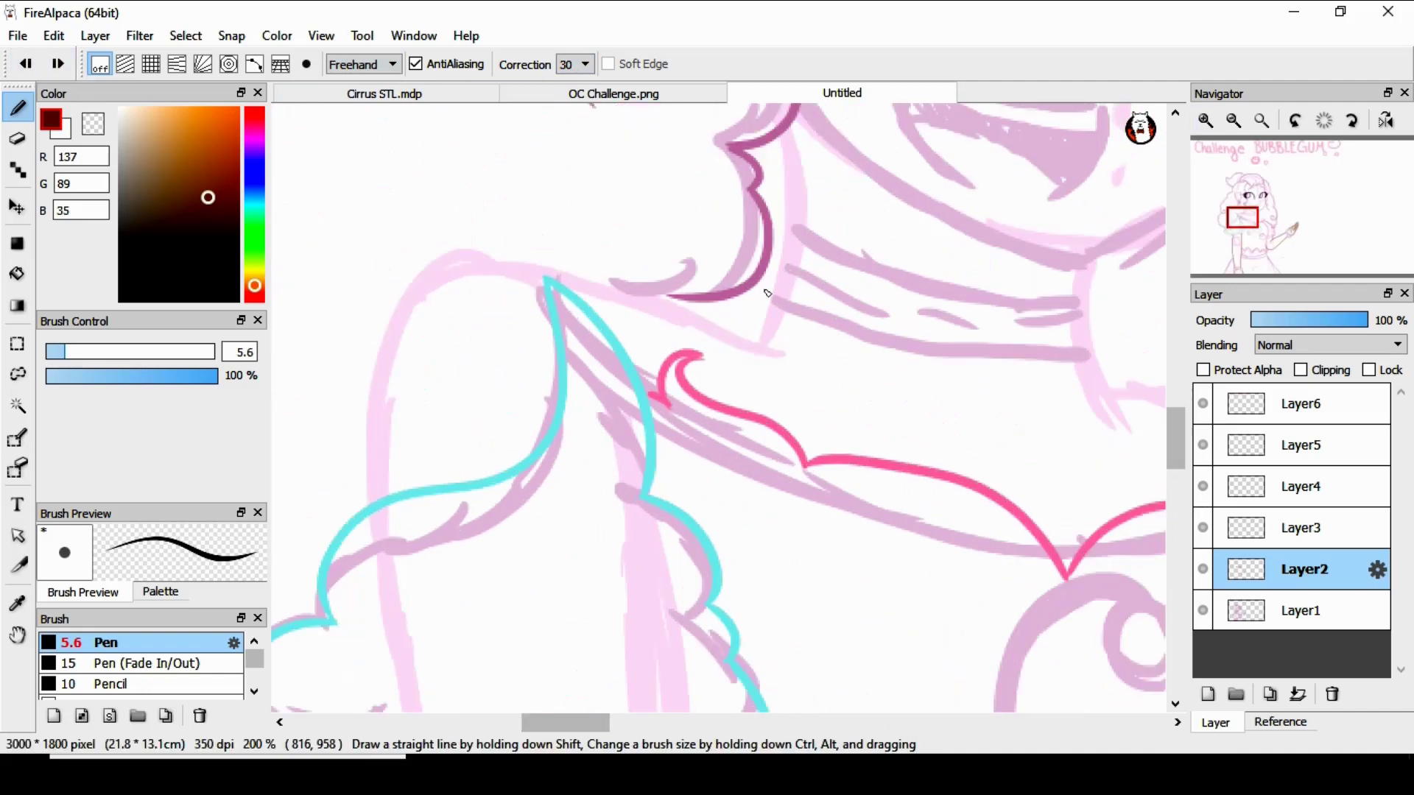
mouse_move(768, 350)
left_mouse_down()
mouse_move(417, 299)
mouse_move(394, 369)
mouse_move(383, 492)
left_mouse_up()
left_click_drag(571, 722, 614, 722)
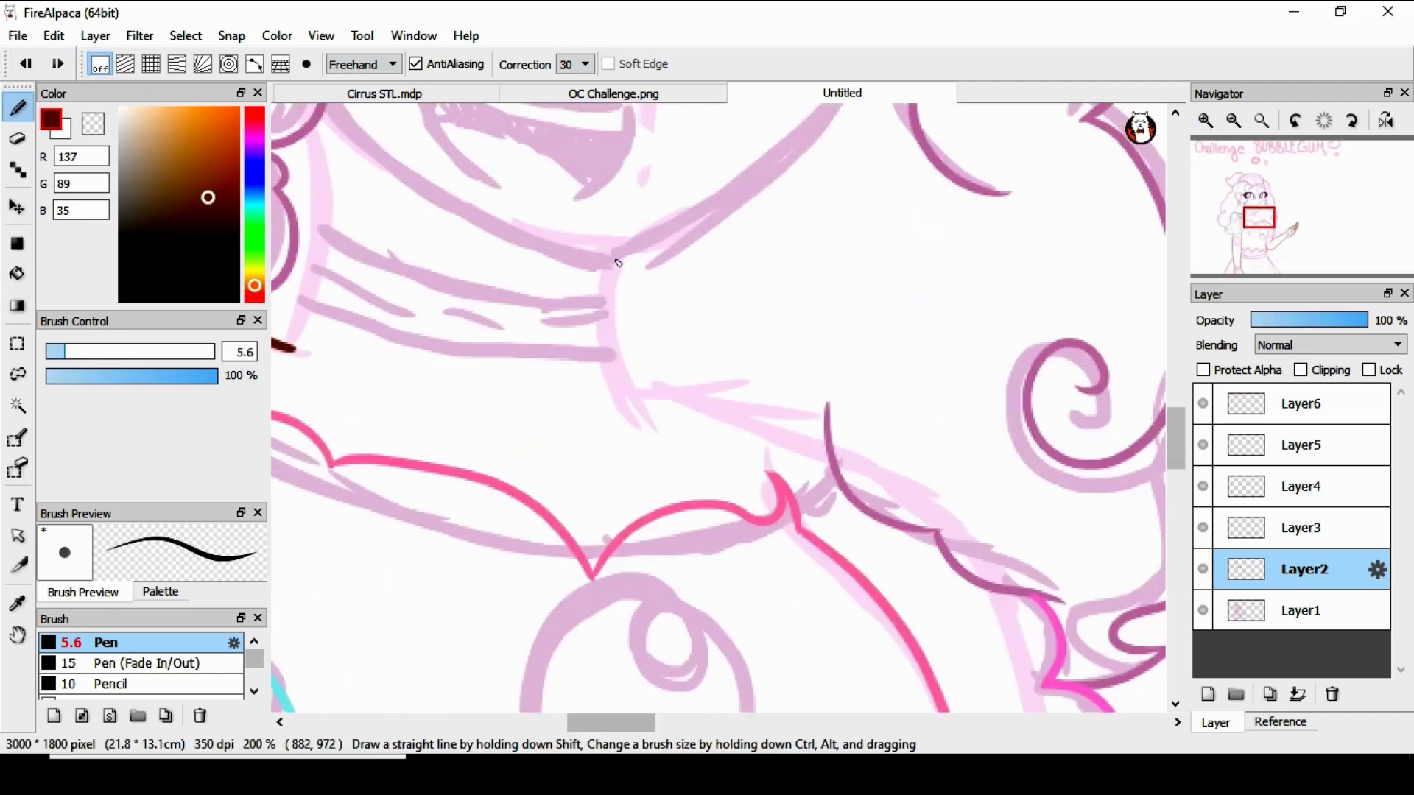
Ink the neck's edges above and below the choker and the right shoulder line in dark brown.
left_click_drag(618, 259, 607, 297)
mouse_move(618, 358)
left_mouse_down()
mouse_move(637, 428)
mouse_move(831, 447)
left_mouse_up()
left_click_drag(617, 722, 587, 722)
left_click_drag(639, 308, 627, 350)
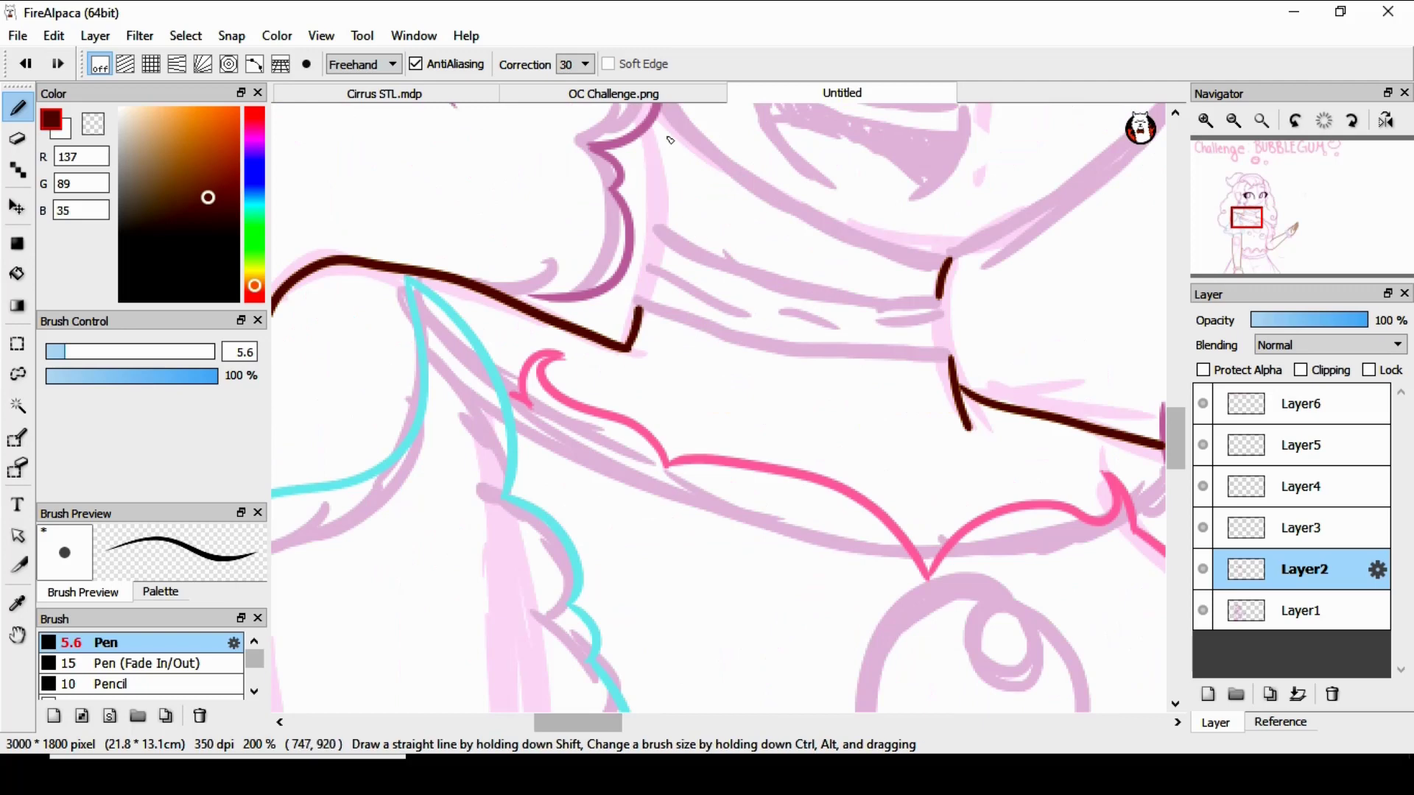
Ink the choker's outline and its short crease lines in magenta (RGB 227, 67, 203).
left_click(254, 134)
left_click_drag(192, 114, 204, 128)
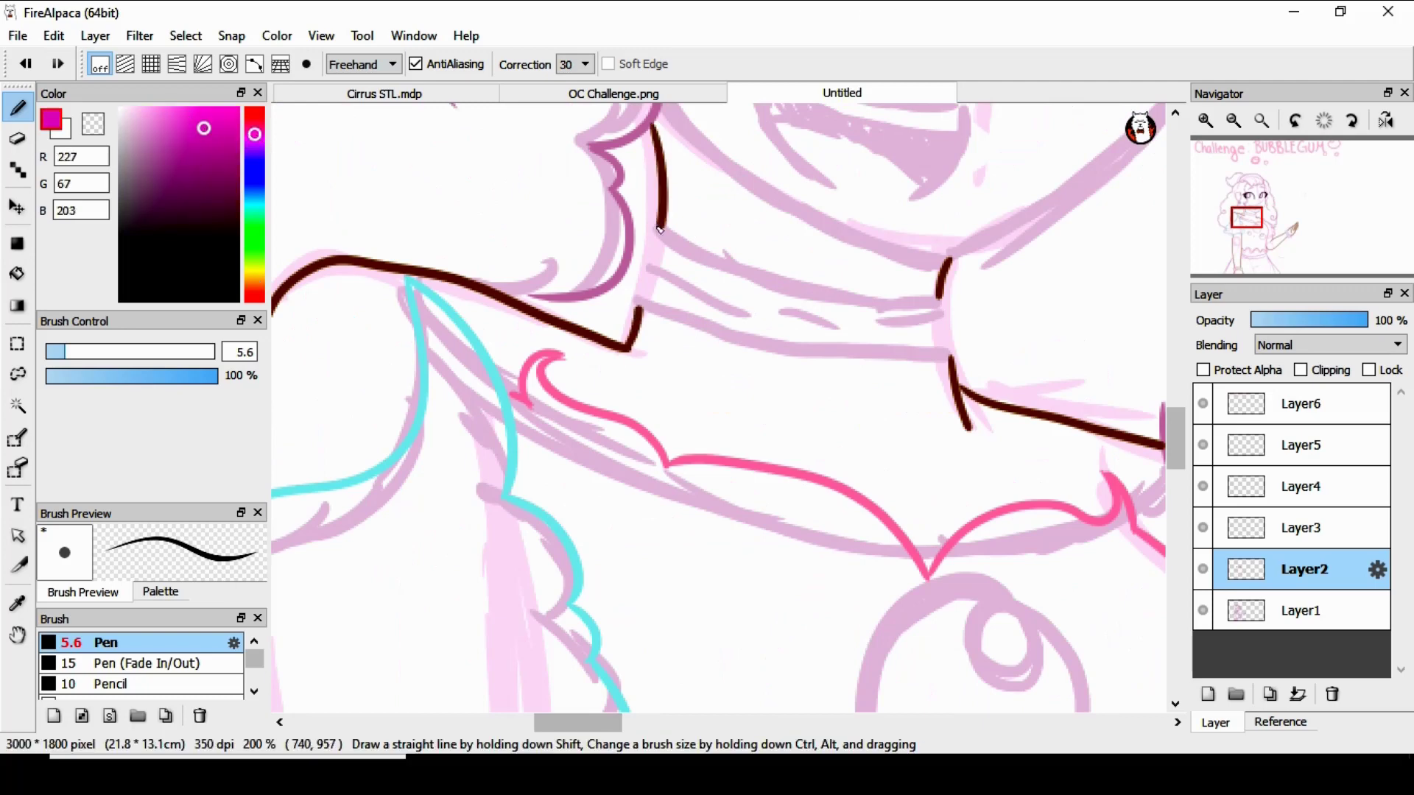
mouse_move(663, 226)
left_mouse_down()
mouse_move(902, 305)
mouse_move(649, 318)
mouse_move(894, 338)
mouse_move(665, 280)
mouse_move(743, 313)
left_mouse_up()
left_click_drag(762, 300, 814, 320)
mouse_move(803, 355)
left_mouse_down()
mouse_move(884, 351)
mouse_move(890, 324)
left_mouse_up()
Sample the dark brown skin line colour and ink the short waist line between the top's hem and the skirt.
double_click(1234, 120)
double_click(1234, 120)
left_click_drag(1175, 415, 1174, 474)
left_click(1202, 611)
triple_click(1206, 120)
left_click(17, 603)
left_click(426, 221)
left_click(17, 108)
left_click_drag(592, 722, 641, 723)
left_click_drag(1175, 573, 1176, 519)
left_click_drag(641, 723, 648, 723)
left_click(1202, 610)
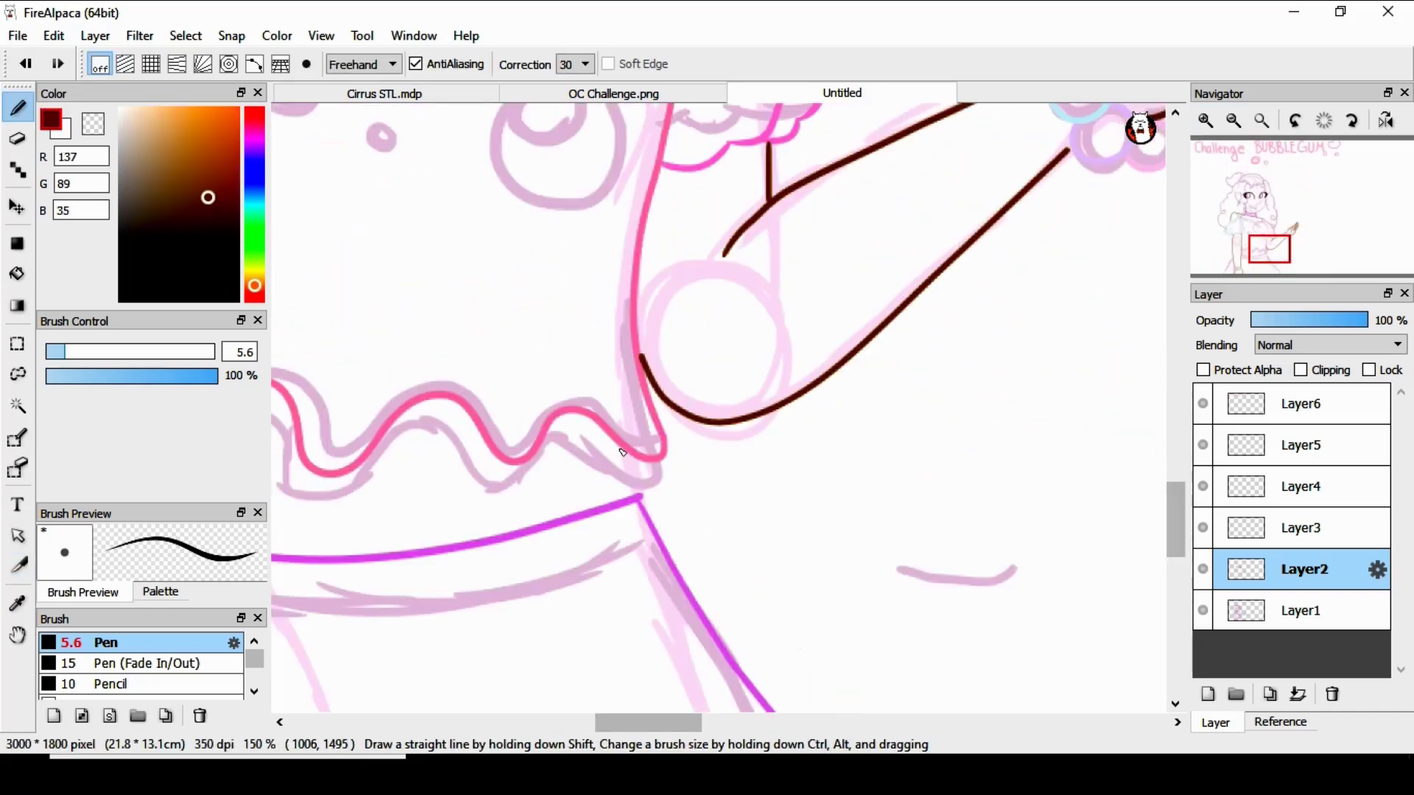
Ink the jawline from the left hair across the chin to the right hair, plus two short nose strokes, in dark brown.
left_click_drag(1176, 520, 1197, 402)
left_click_drag(631, 723, 605, 724)
left_click_drag(432, 462, 526, 529)
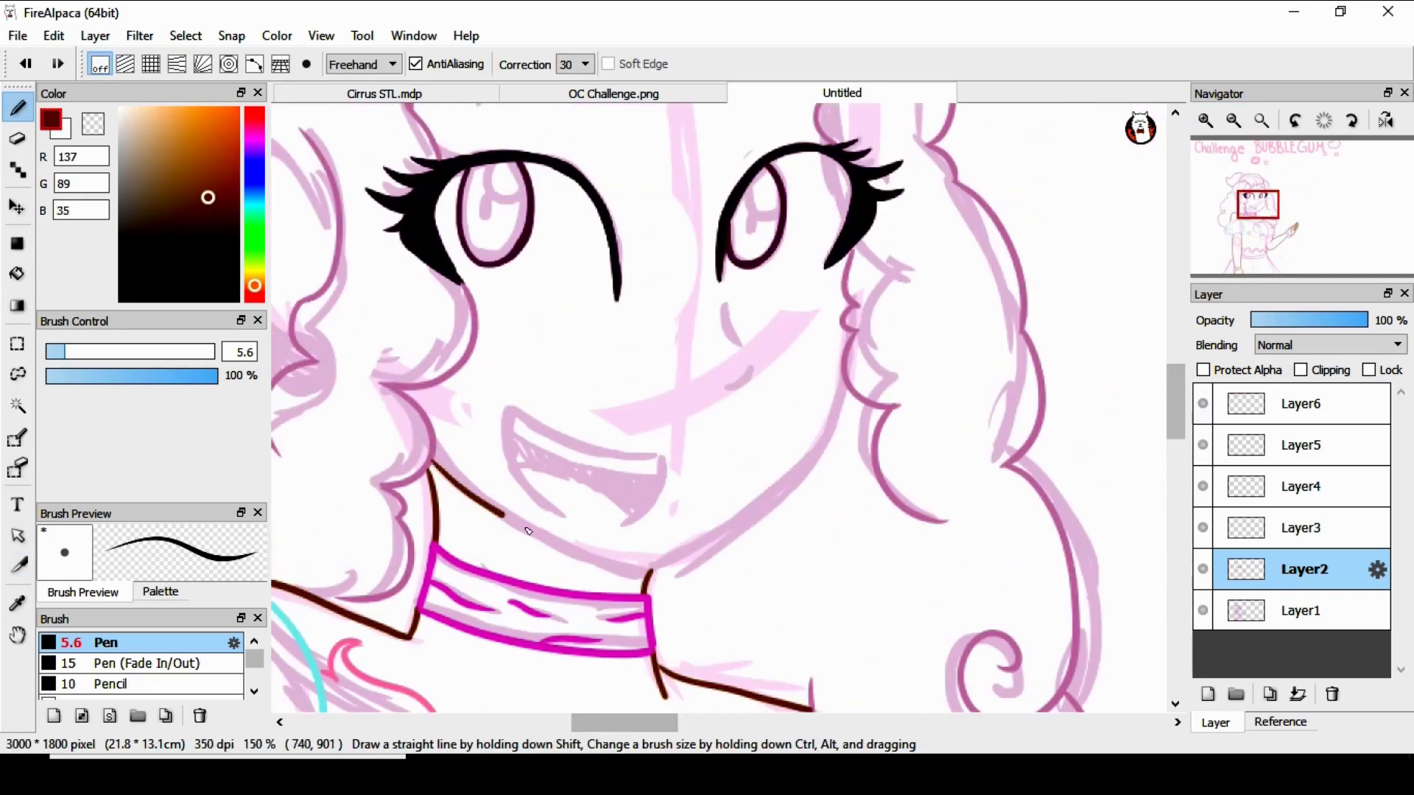
left_click_drag(648, 573, 846, 382)
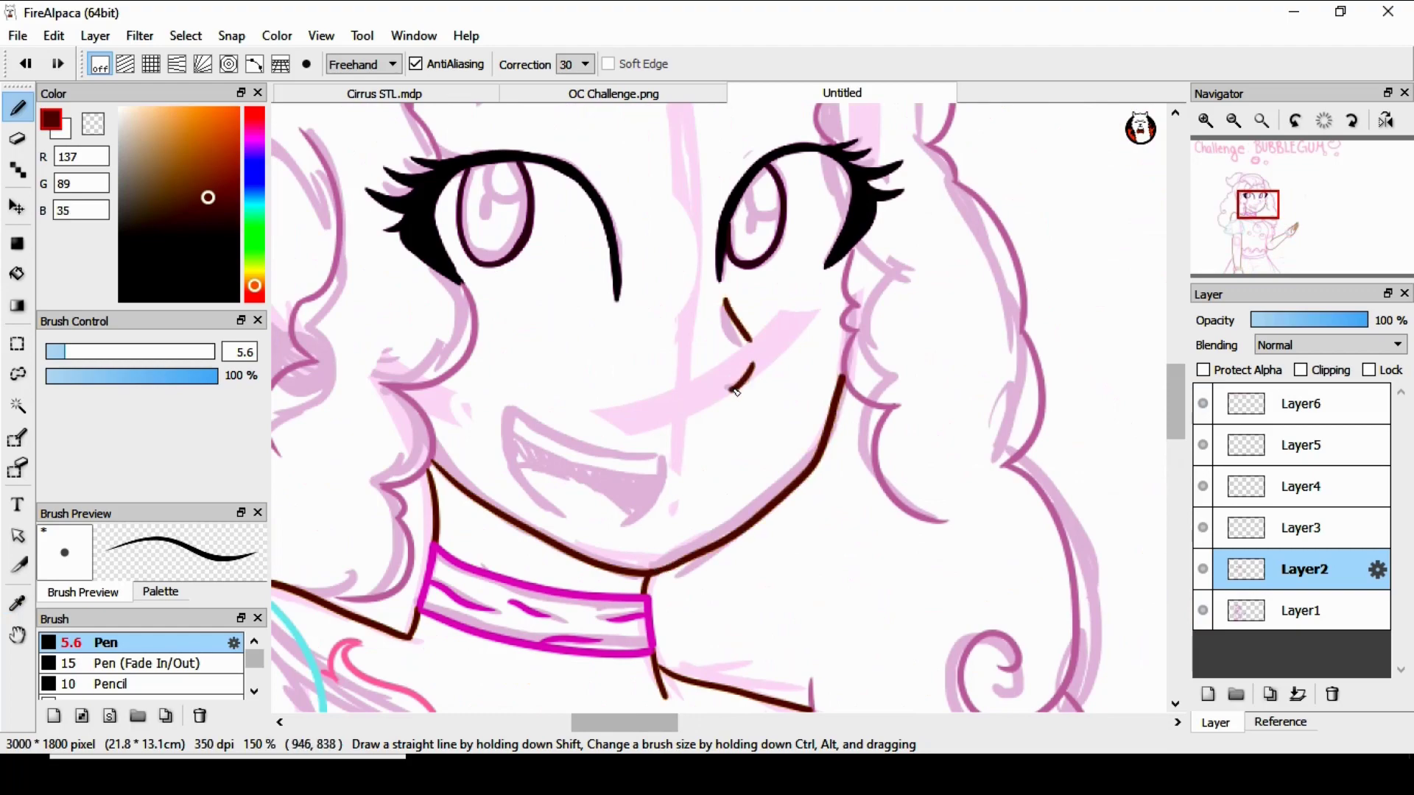
Draw both eyebrows and the short lower-lid lines in a darker brown (RGB 91, 58, 22).
left_click_drag(1174, 408, 1175, 372)
left_click_drag(572, 285, 455, 341)
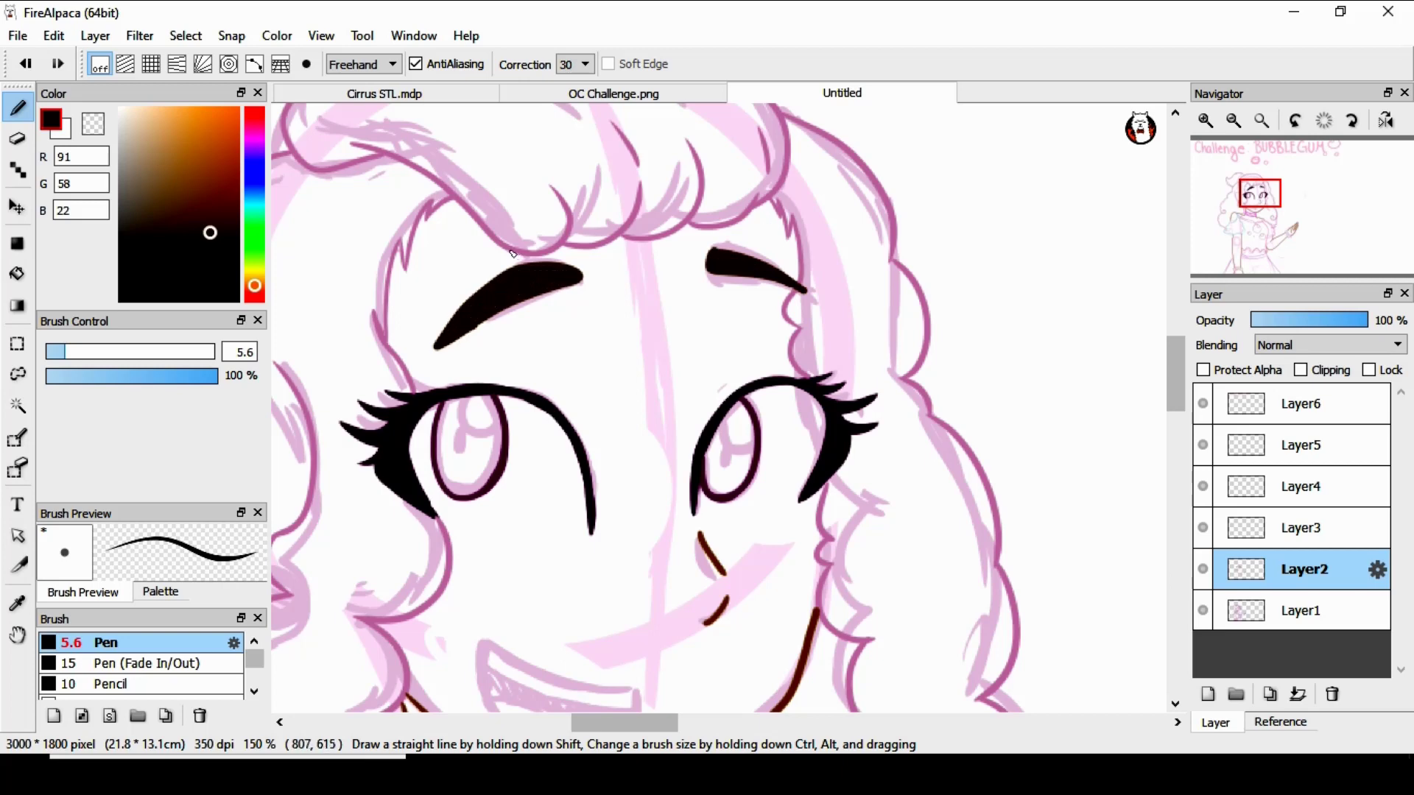
left_click_drag(1175, 357, 1176, 376)
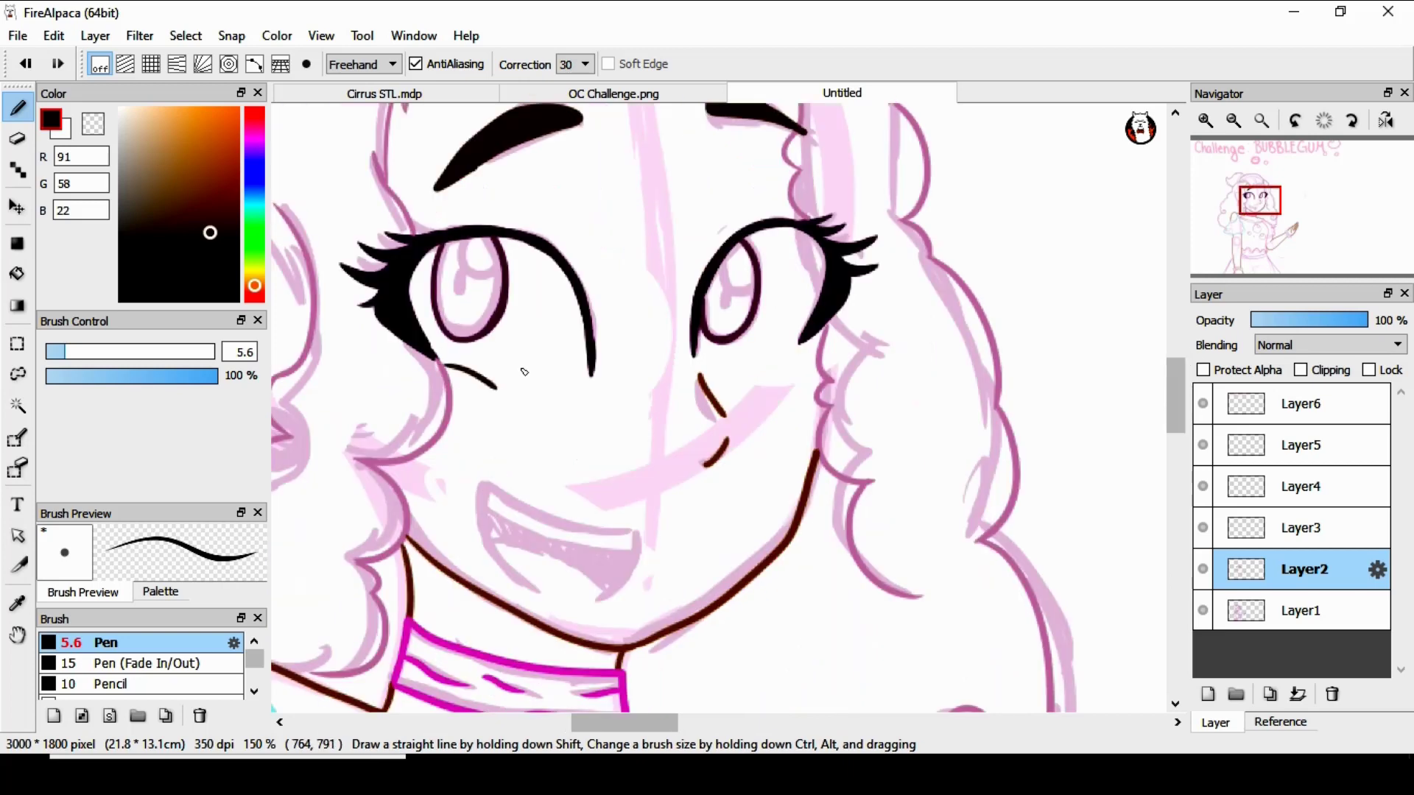
left_click_drag(781, 355, 814, 345)
Outline the open smiling mouth in near-black (RGB 17, 15, 14).
mouse_move(1175, 391)
left_mouse_down()
mouse_move(1176, 461)
mouse_move(1175, 398)
left_mouse_up()
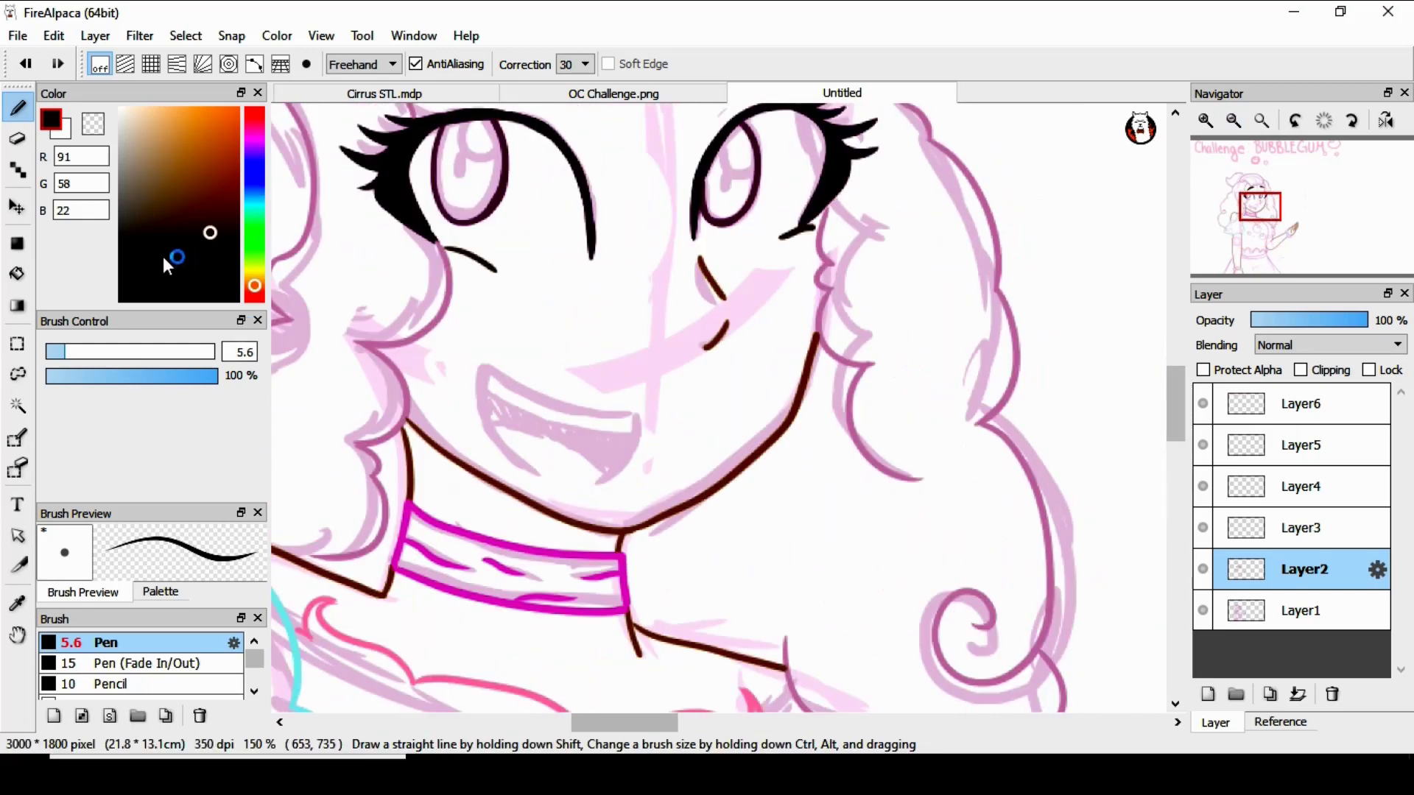
left_click_drag(609, 417, 637, 419)
left_click_drag(484, 368, 531, 472)
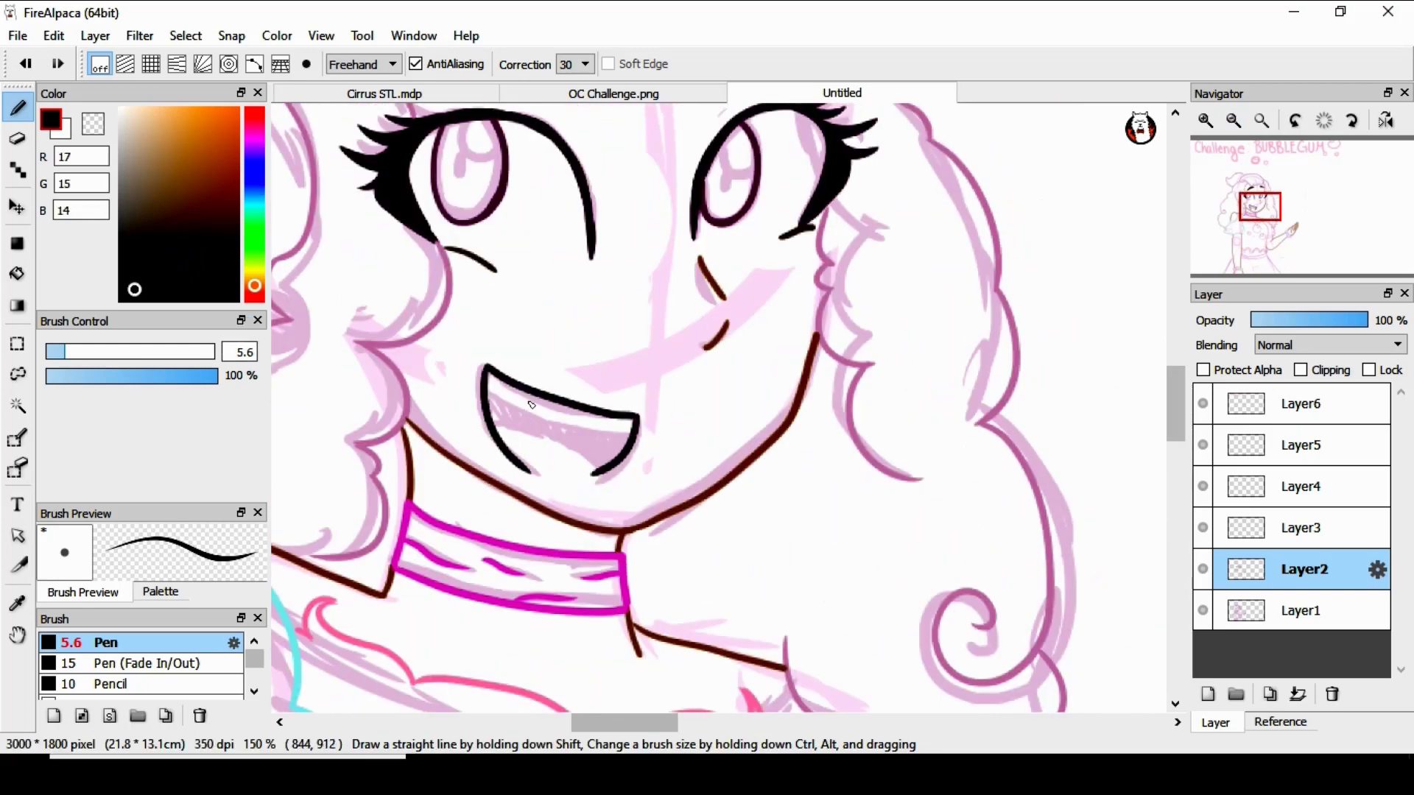
Hide the Layer1 sketch, lasso the mouth, transform it slightly closer to the nose, and deselect.
mouse_move(1175, 394)
left_mouse_down()
mouse_move(1174, 366)
mouse_move(1146, 492)
mouse_move(1198, 360)
mouse_move(1194, 380)
left_mouse_up()
left_click(1233, 120)
left_click(1233, 120)
left_click(1234, 120)
left_click(1203, 610)
left_click(1206, 120)
left_click(1206, 120)
left_click(96, 352)
left_click(18, 374)
mouse_move(582, 299)
left_mouse_down()
mouse_move(537, 355)
mouse_move(583, 302)
left_mouse_up()
left_click(186, 35)
left_click(218, 239)
left_click_drag(638, 338, 657, 339)
left_click_drag(723, 335, 691, 319)
left_click(1068, 719)
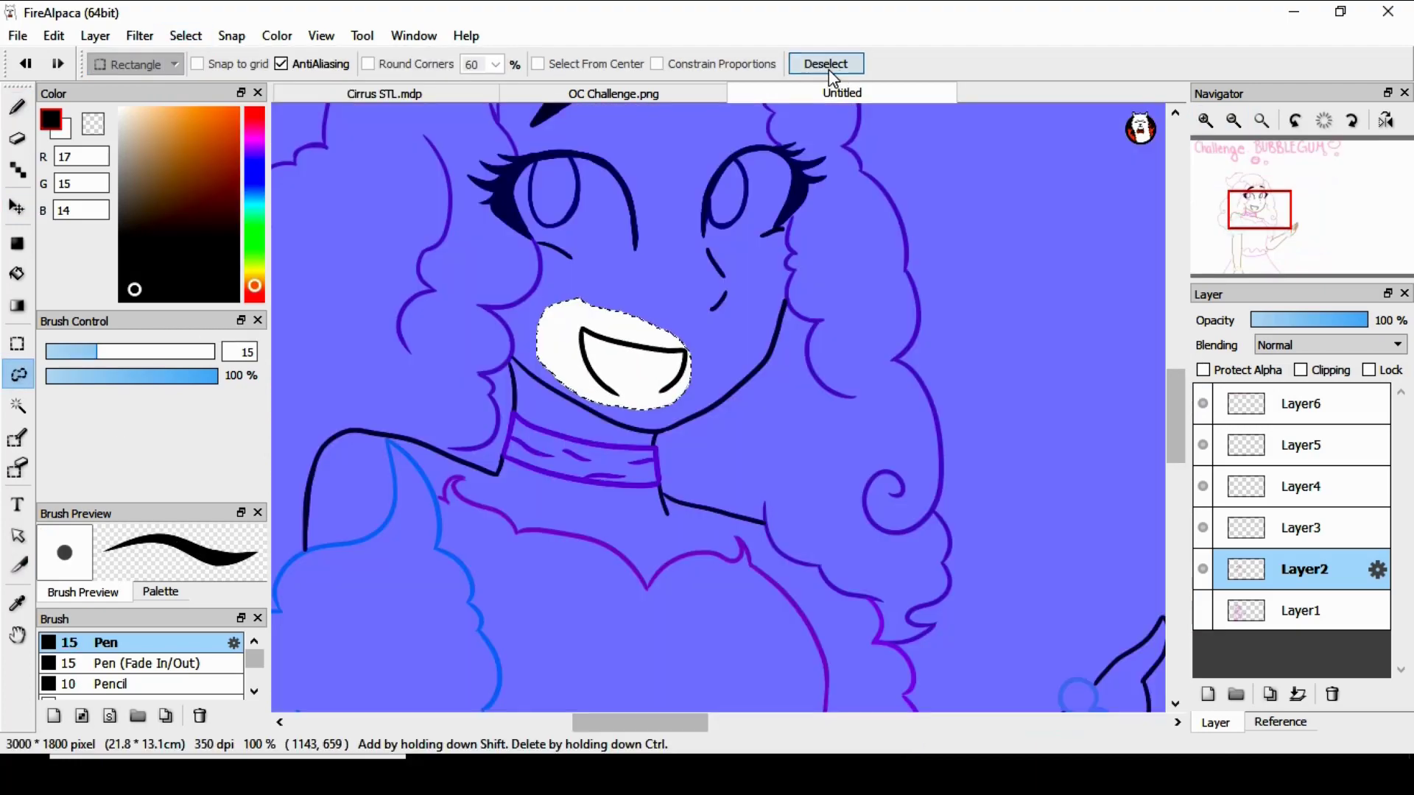
left_click(829, 71)
Sample the sleeve's cyan and ink the hair band at the ponytail's base over the sketch at pen size 5.
mouse_move(1177, 447)
left_mouse_down()
mouse_move(1174, 401)
mouse_move(1174, 465)
mouse_move(1176, 353)
left_mouse_up()
left_click(18, 604)
left_click(484, 464)
left_click(18, 107)
left_click(1203, 611)
left_click_drag(489, 267, 440, 302)
left_click(26, 64)
left_click(63, 352)
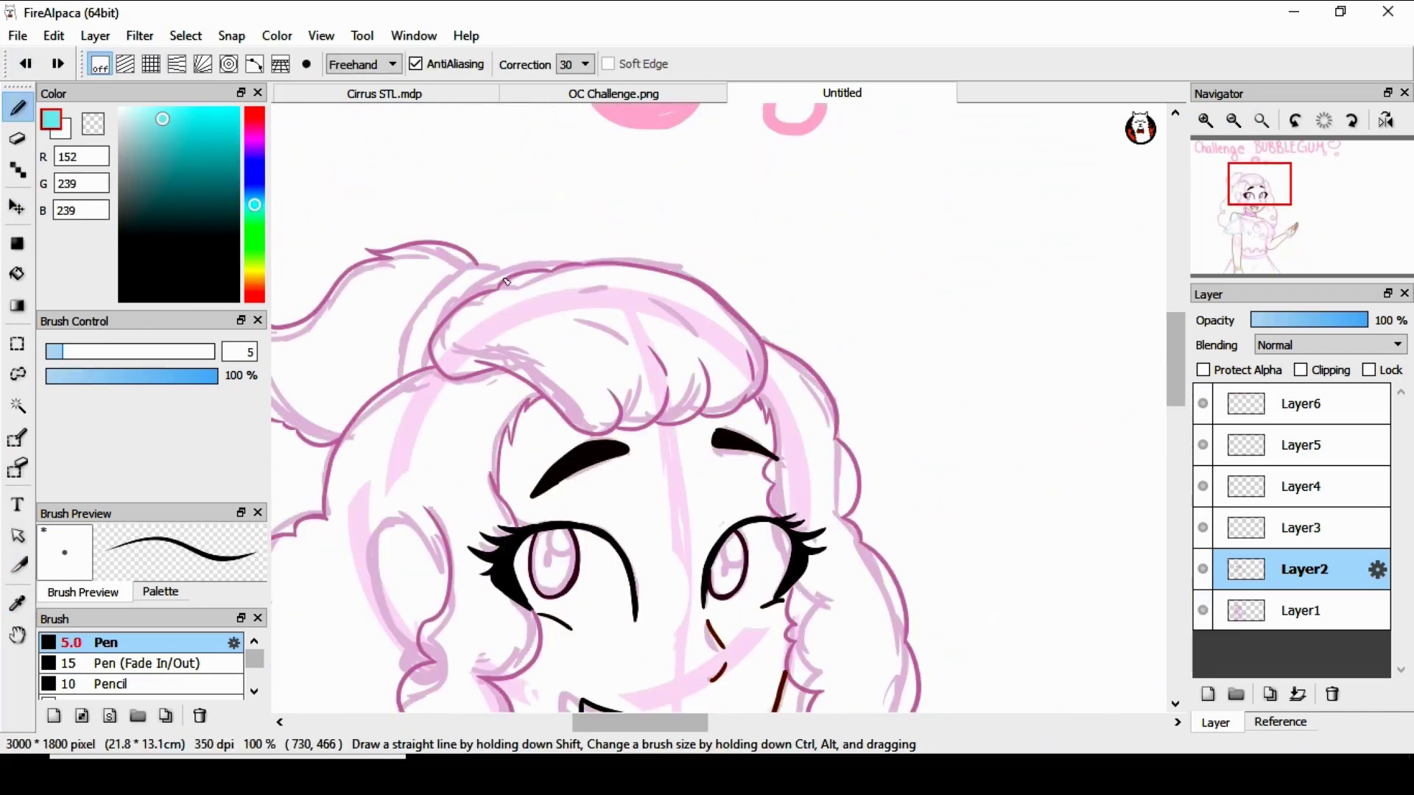
left_click(1264, 121)
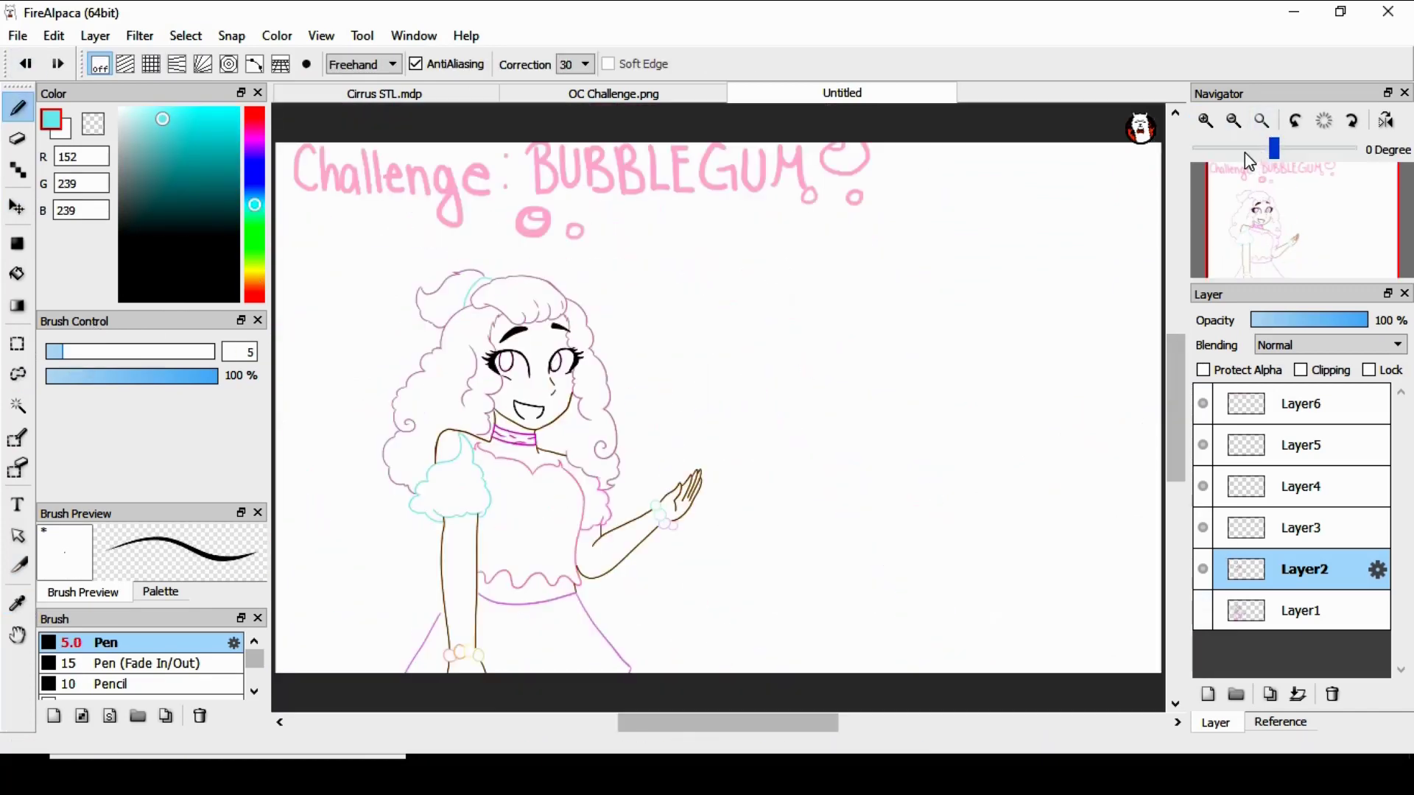
Sample the right sleeve's pink and ink the short line joining the dress neckline to the hair.
left_click(1205, 121)
left_click(1205, 121)
left_click(1206, 121)
left_click_drag(1178, 408, 1178, 462)
left_click(18, 604)
left_click(441, 302)
left_click(18, 108)
left_click_drag(384, 287, 394, 265)
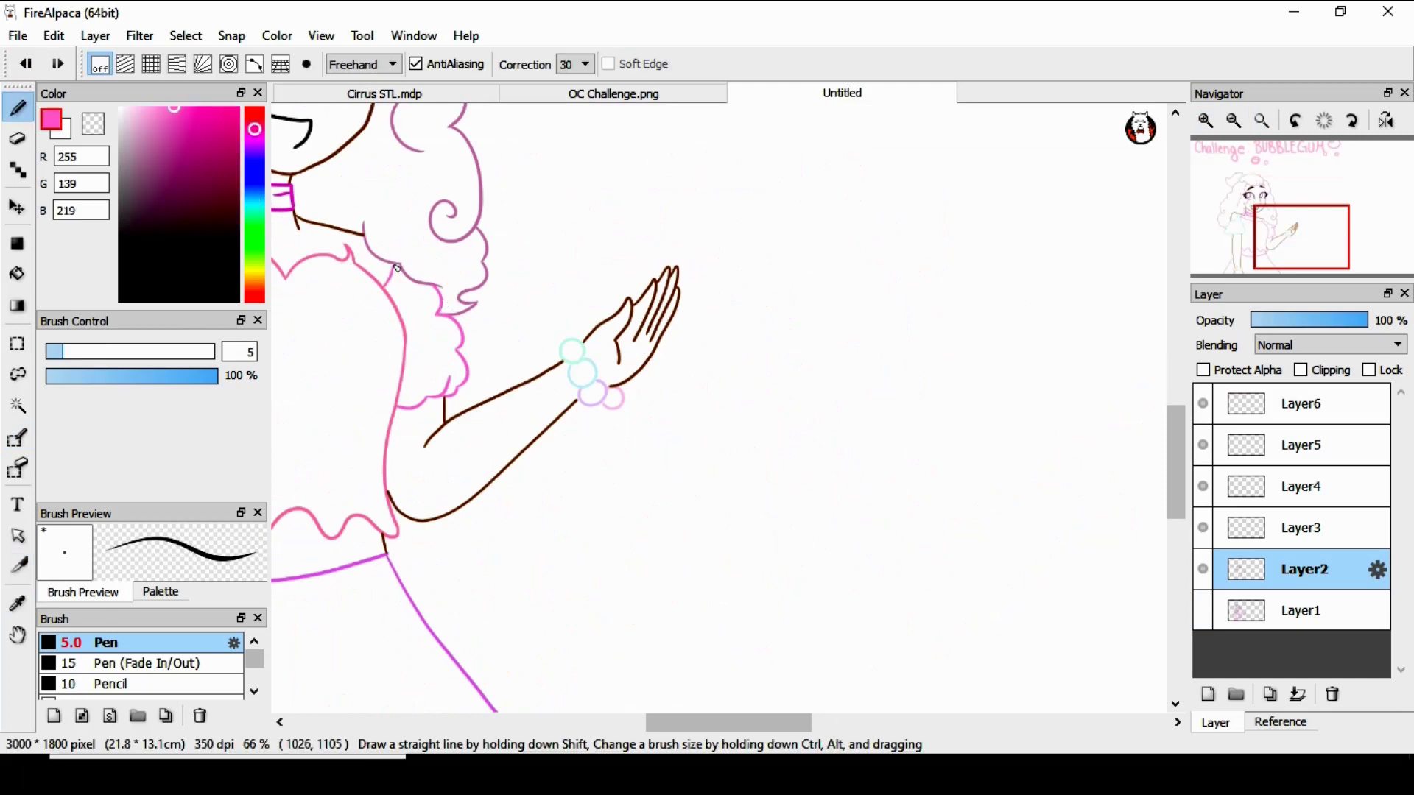
left_click_drag(721, 724, 651, 725)
left_click_drag(1177, 445, 1211, 454)
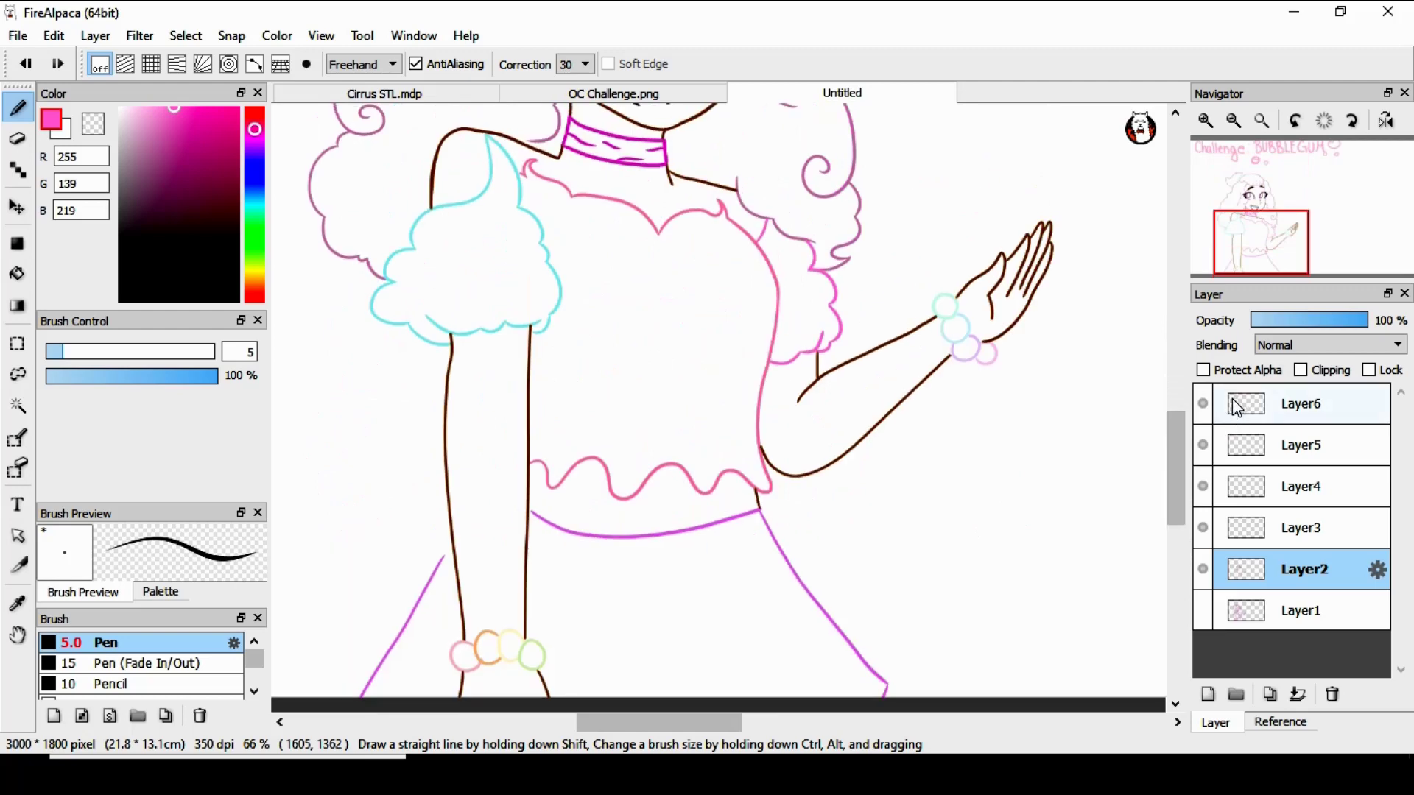
left_click_drag(1174, 456, 1187, 373)
left_click(1262, 121)
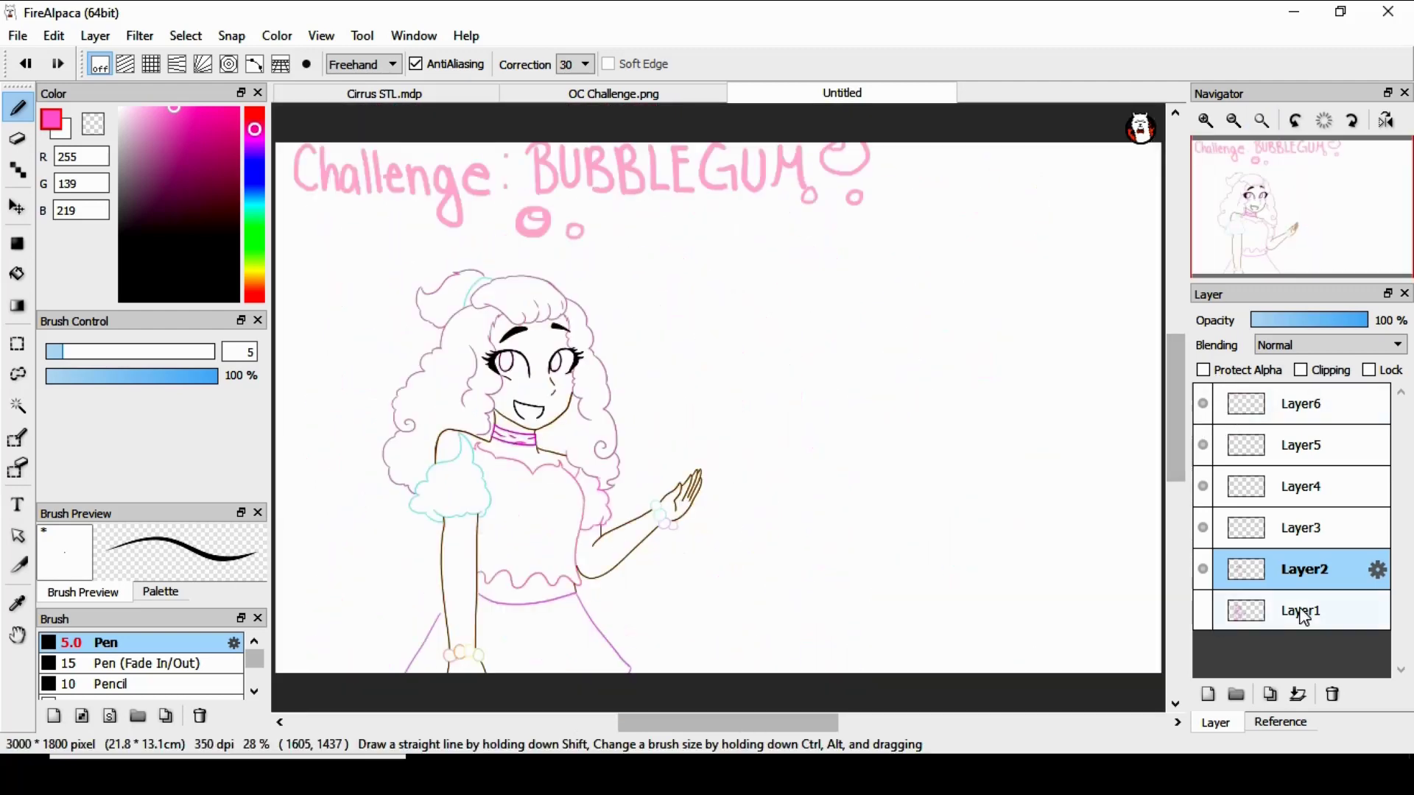
Show Layer1 at 100% opacity and erase the character sketch from it with a size 926 eraser.
left_click(1203, 611)
left_click(1300, 612)
left_click_drag(1349, 322, 1381, 321)
left_click(18, 138)
left_click_drag(133, 353, 290, 362)
mouse_move(609, 477)
left_mouse_down()
mouse_move(464, 594)
mouse_move(407, 536)
left_mouse_up()
Extend the skirt's left edge up to the arm on Layer2 in the sampled skirt purple.
left_click(1206, 121)
left_click(1206, 121)
left_click(1205, 121)
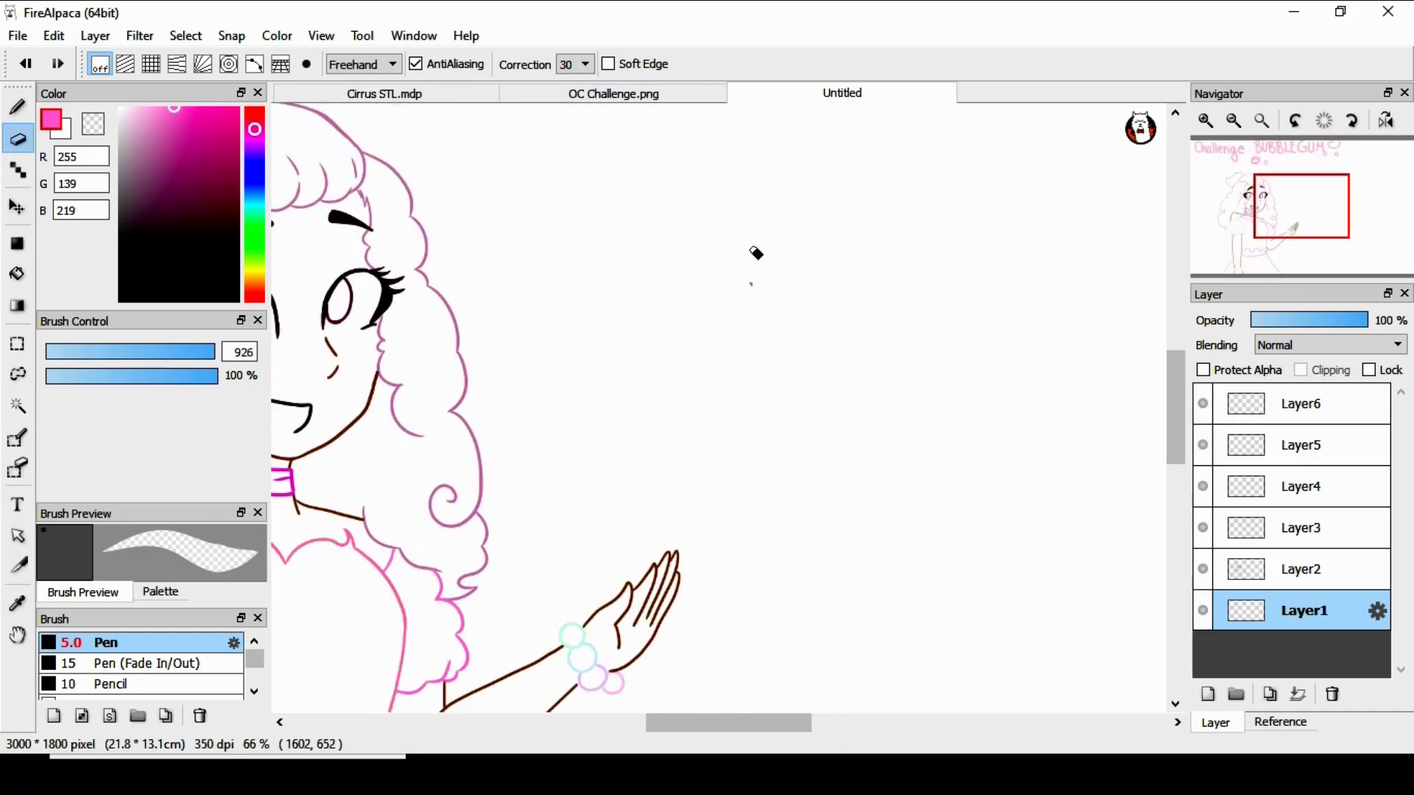
left_click_drag(742, 722, 673, 722)
left_click_drag(1176, 407, 1177, 502)
left_click(1205, 121)
left_click(17, 604)
left_click(303, 401)
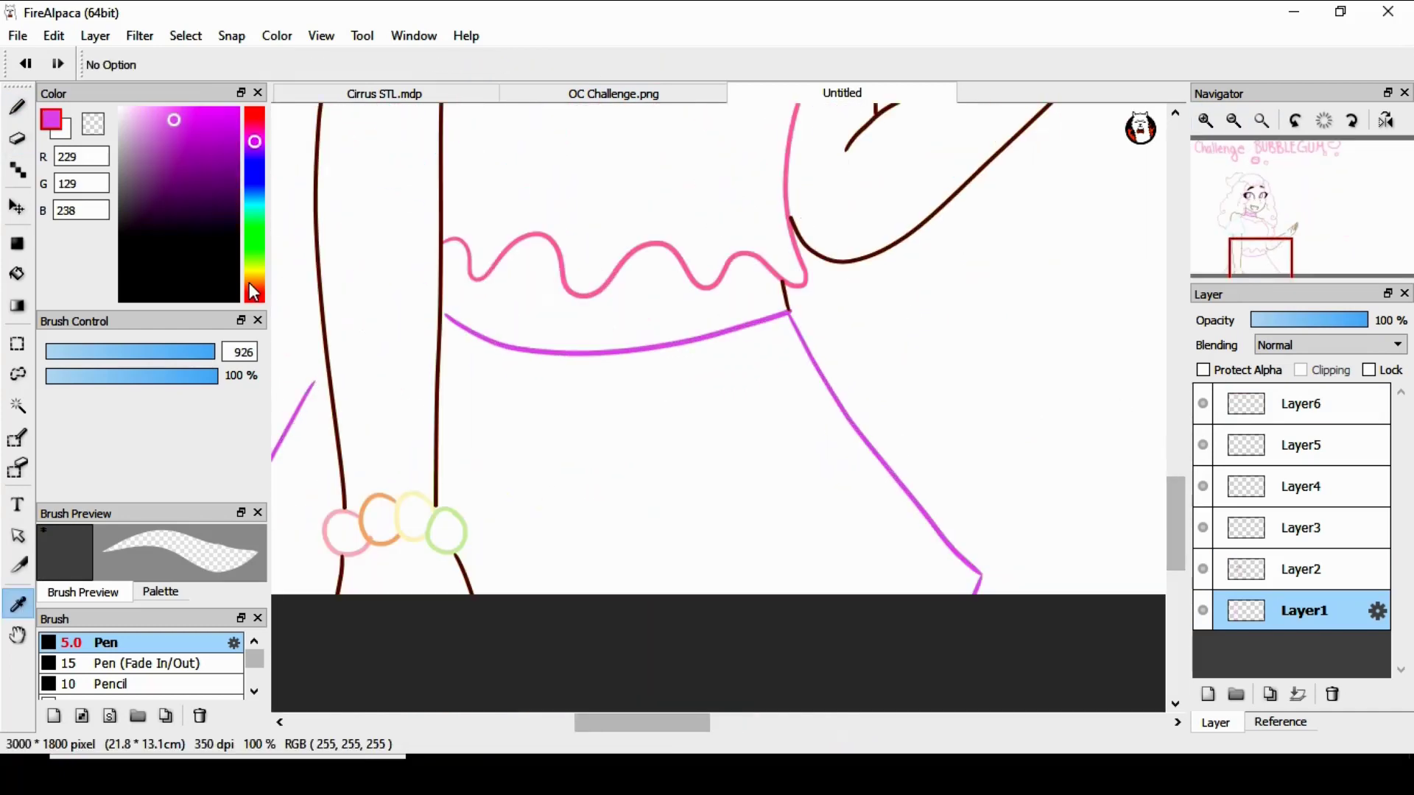
left_click(18, 107)
left_click(1301, 569)
left_click_drag(310, 392, 324, 361)
left_click(1262, 120)
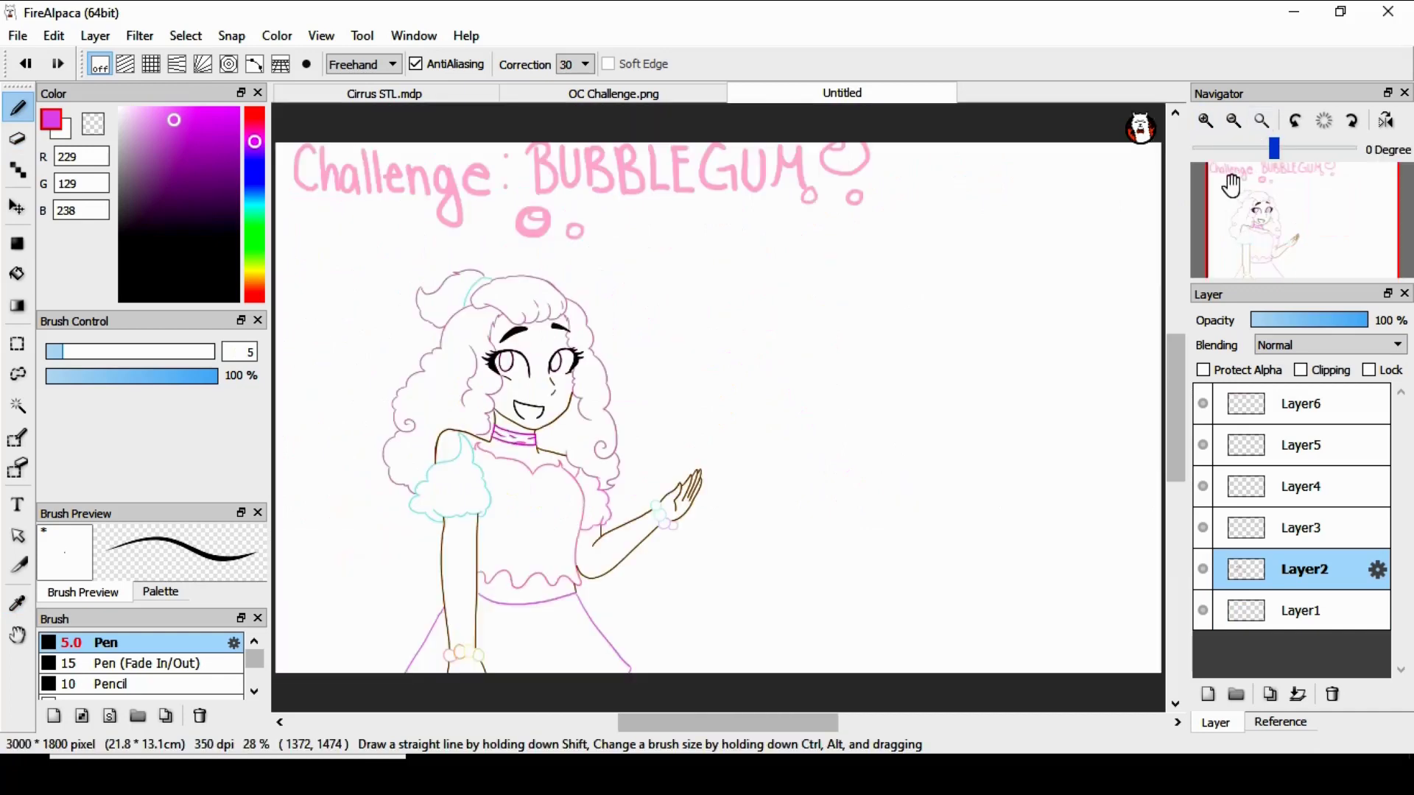
left_click_drag(727, 722, 680, 723)
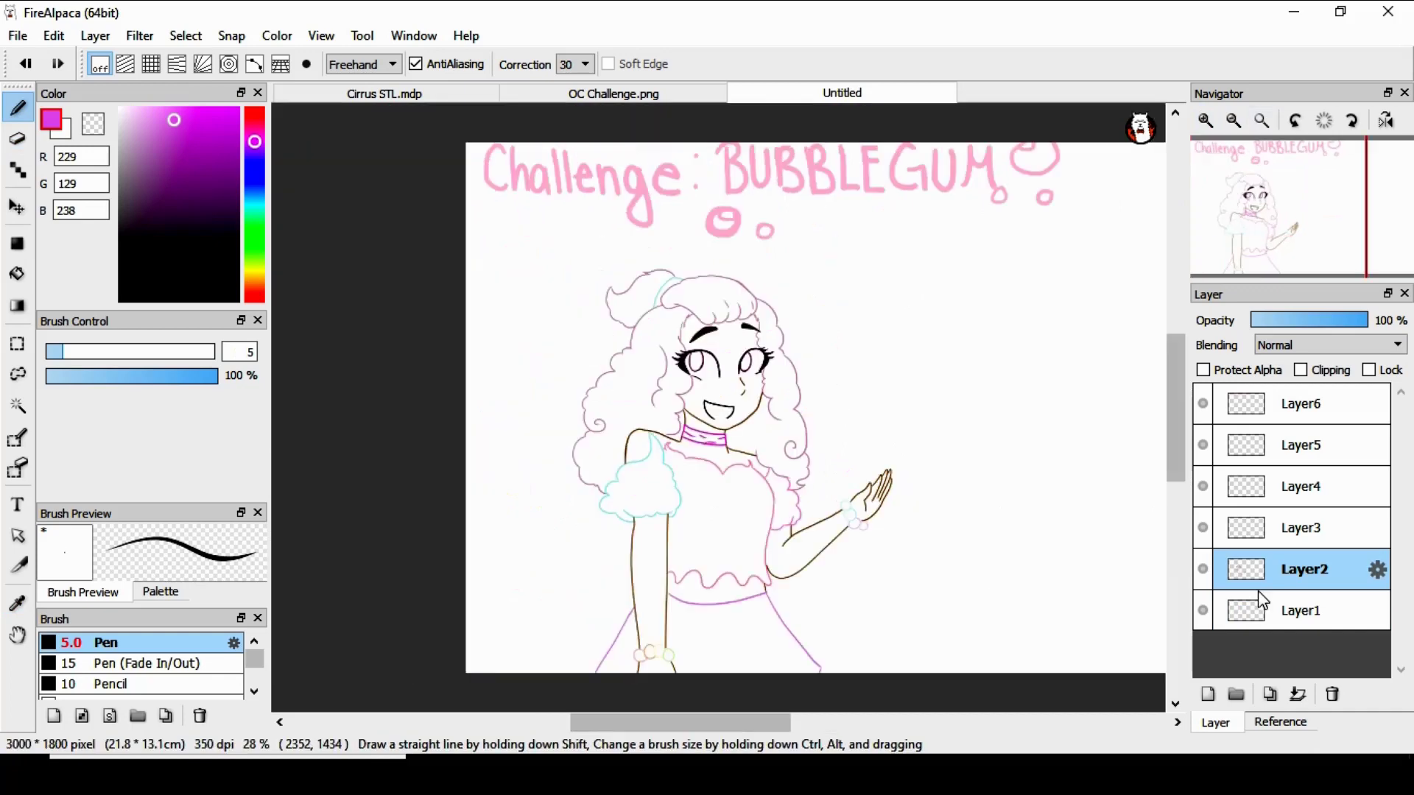
Paint the mouth's interior crimson (RGB 187, 70, 110) on Layer1 with correction 0 and pen size 7.1.
left_click(1261, 603)
left_click(1205, 121)
left_click(1205, 120)
left_click(1205, 121)
left_click(1205, 121)
left_click_drag(1176, 408, 1176, 403)
left_click(254, 118)
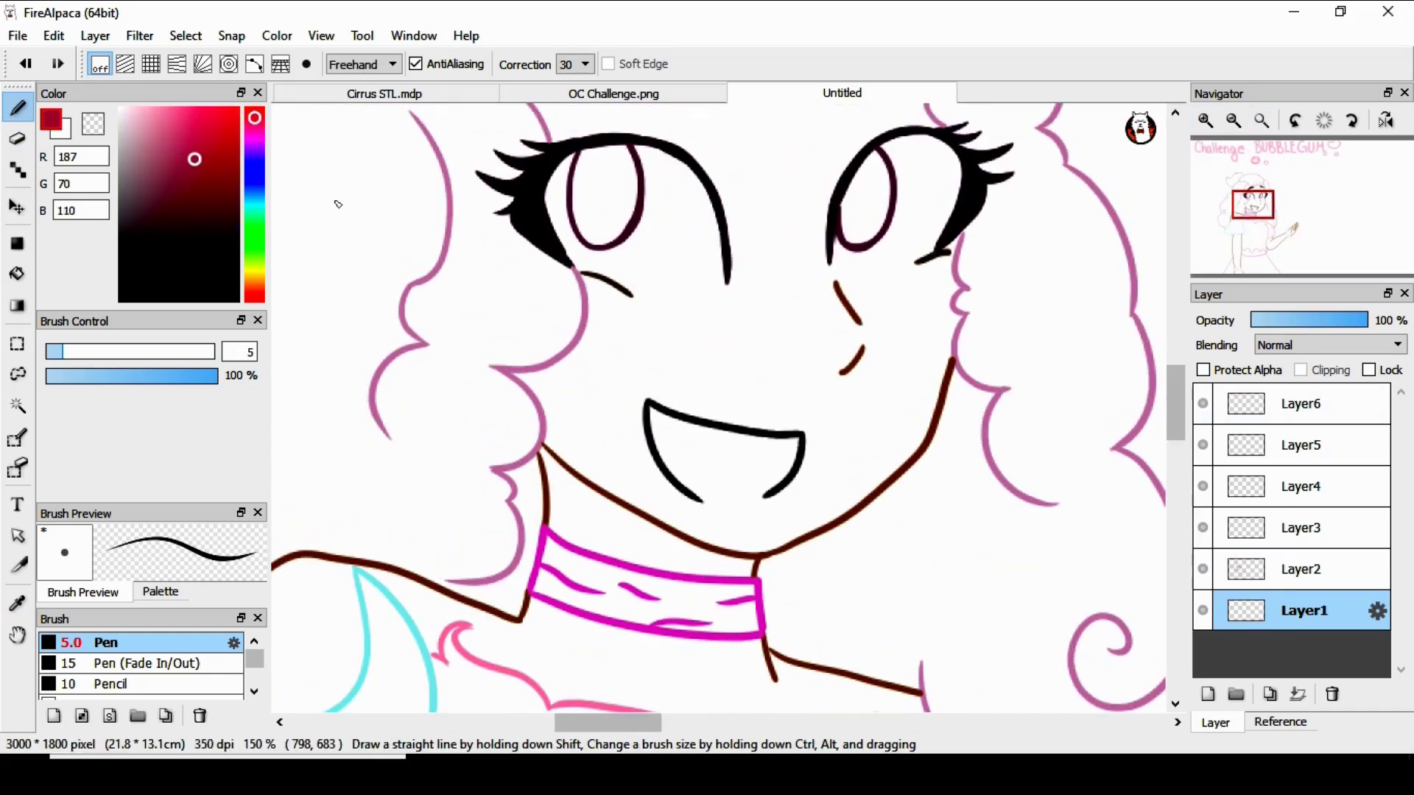
left_click(574, 64)
left_click(572, 83)
left_click(91, 352)
left_click(79, 352)
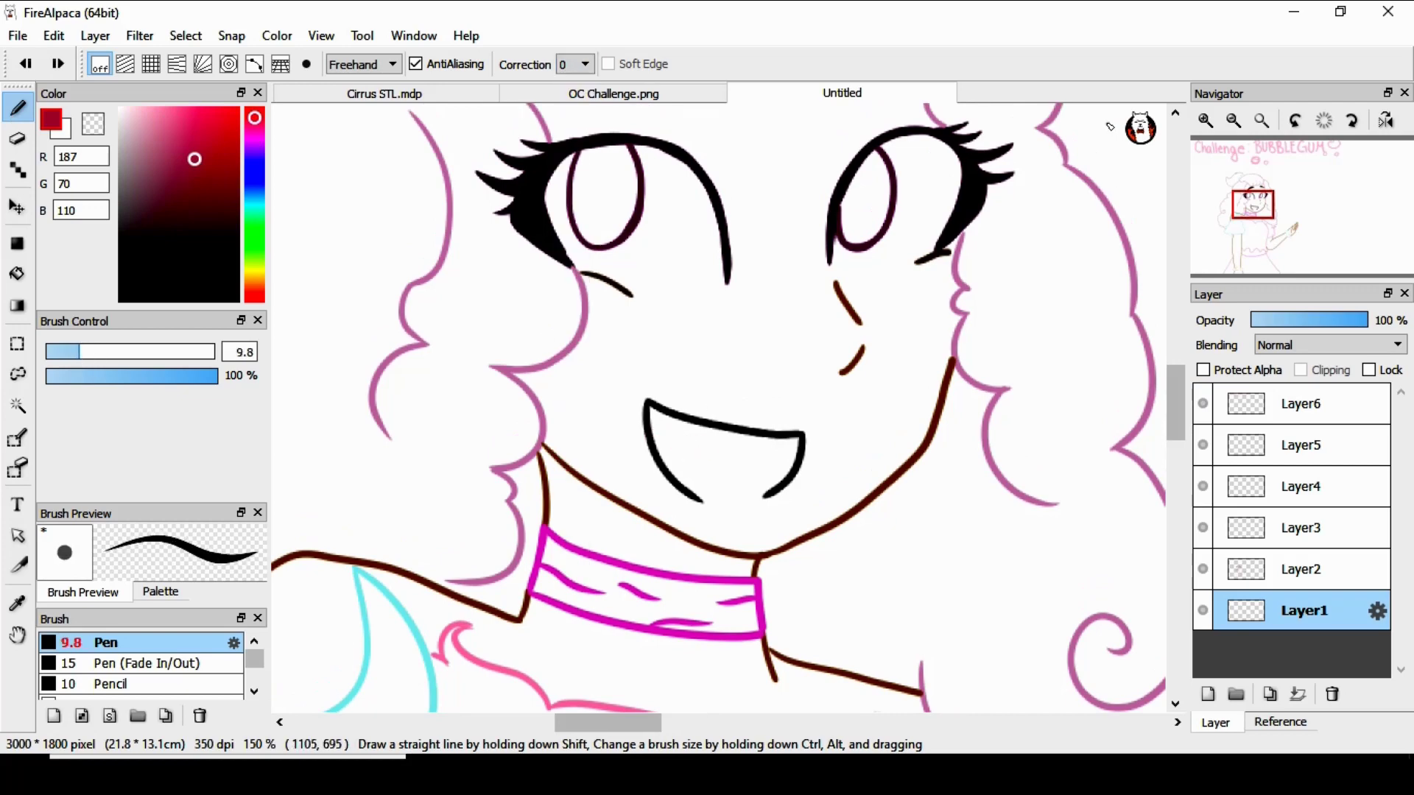
scroll(1074, 137, "up", 1)
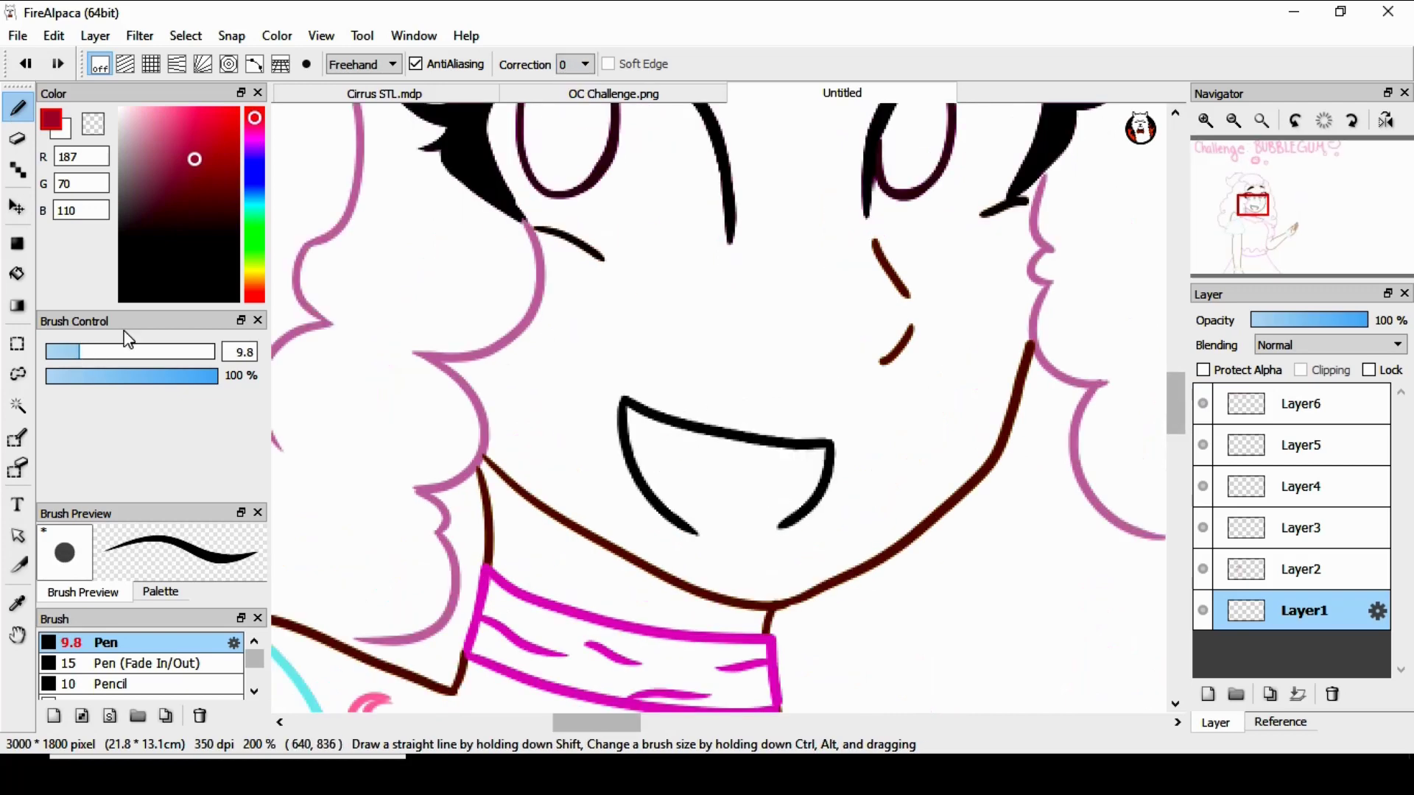
key("bracketleft")
mouse_move(629, 437)
left_mouse_down()
mouse_move(770, 478)
mouse_move(643, 456)
left_mouse_up()
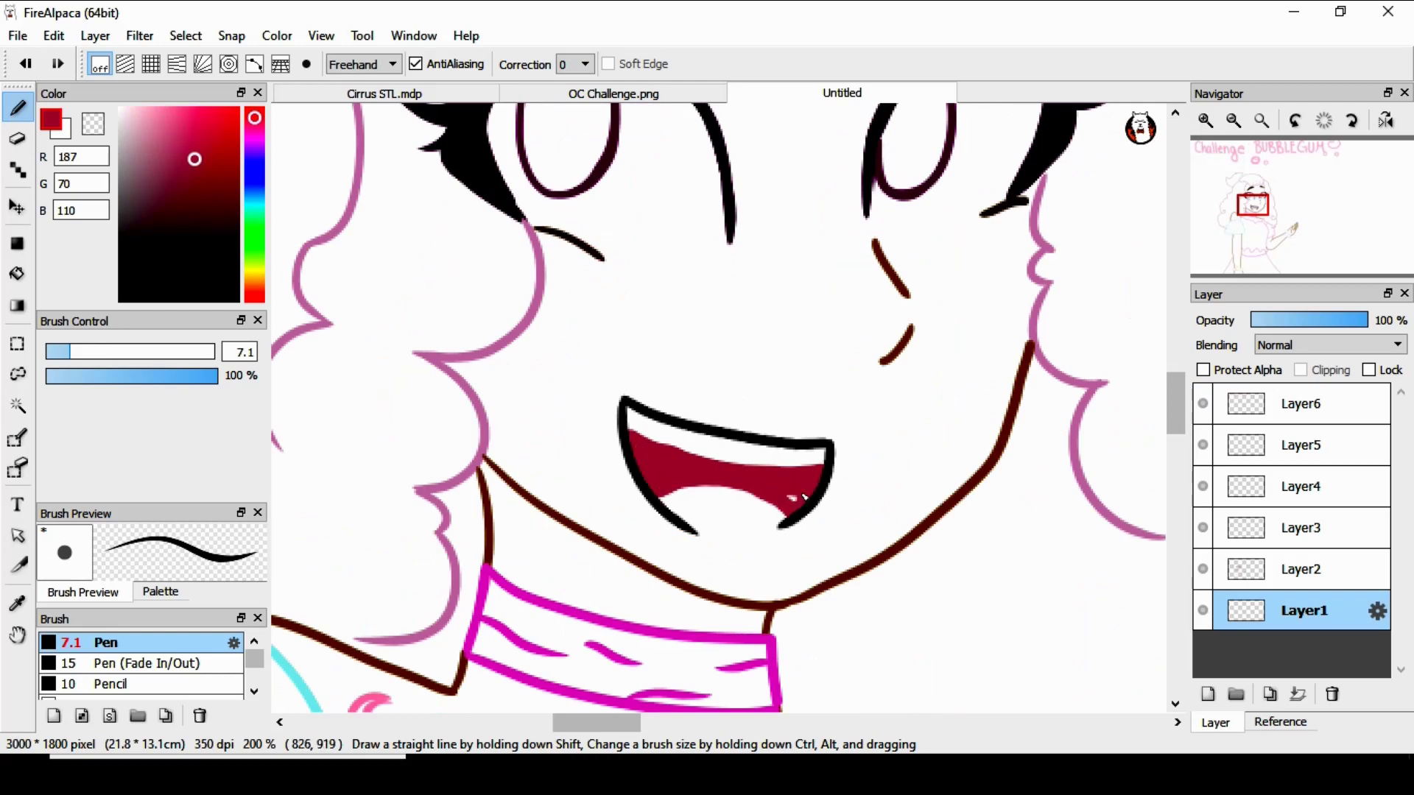
Paint the tongue pink (RGB 249, 175, 200) and the upper teeth white.
left_click_drag(683, 523, 667, 506)
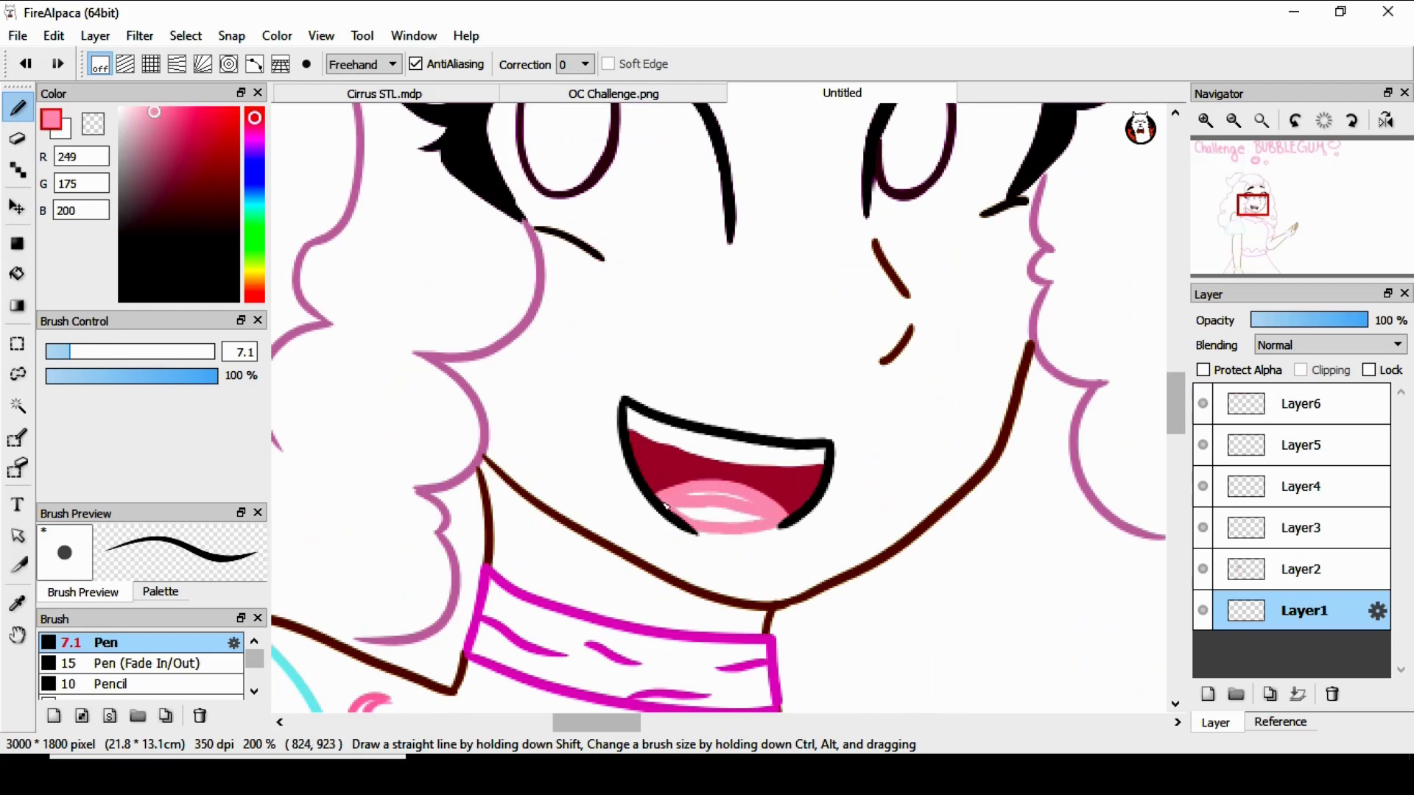
left_click_drag(635, 425, 718, 450)
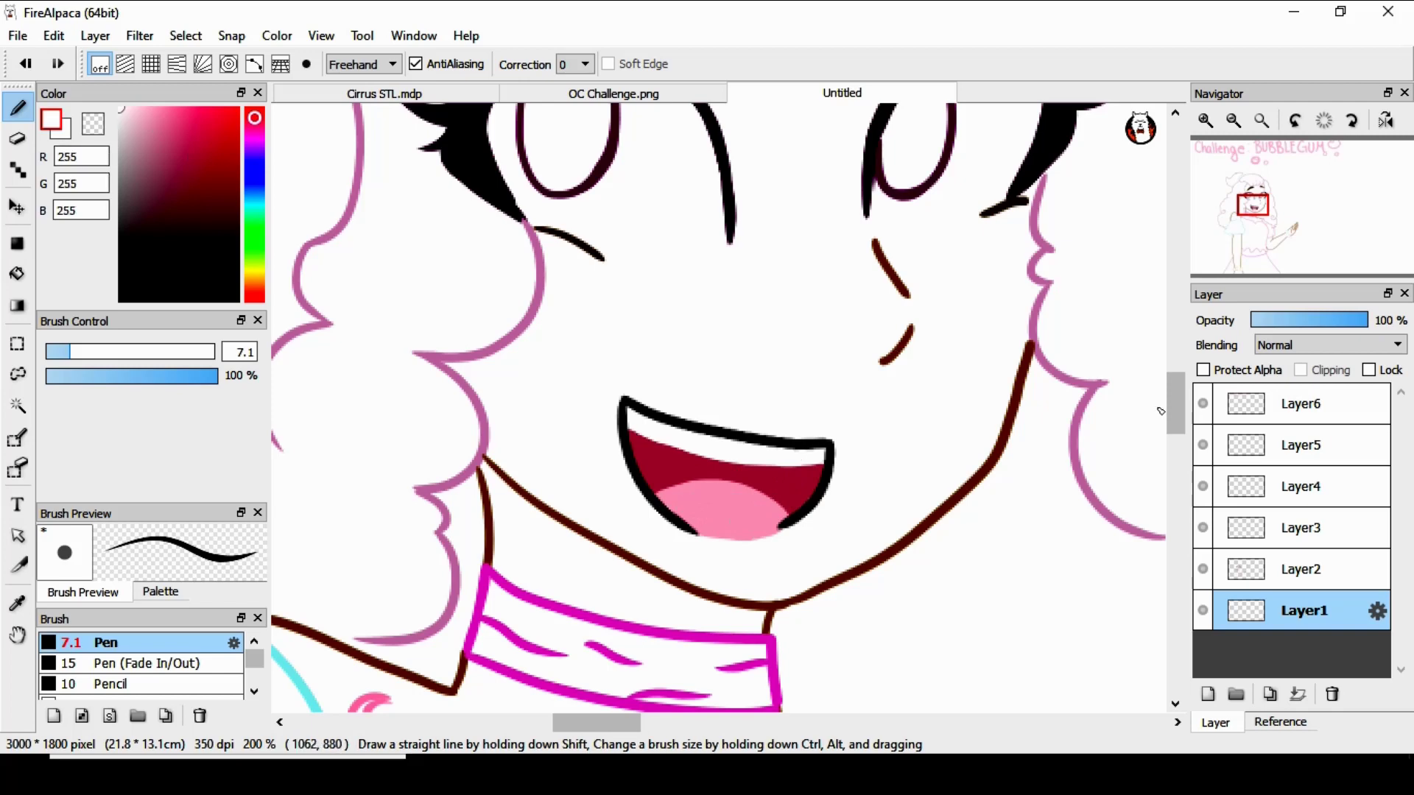
left_click_drag(1173, 407, 1181, 311)
left_click_drag(1175, 382, 1225, 358)
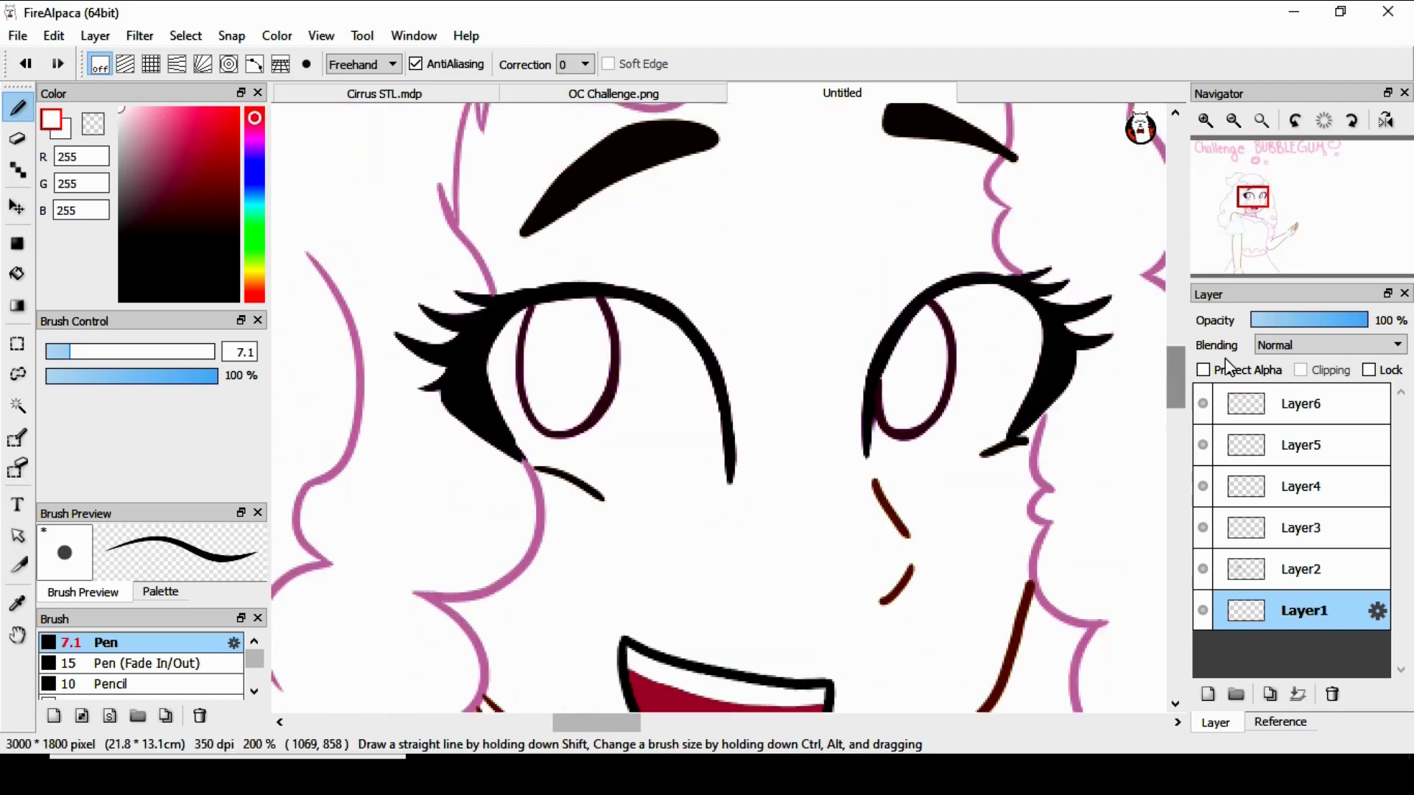
left_click(522, 377, "alt")
left_click(207, 160)
left_click_drag(207, 159, 204, 128)
mouse_move(532, 326)
left_mouse_down()
mouse_move(536, 380)
mouse_move(588, 361)
mouse_move(574, 313)
mouse_move(593, 303)
mouse_move(539, 346)
mouse_move(545, 413)
mouse_move(573, 401)
left_mouse_up()
key("ctrl+z")
key("ctrl+z")
Fill both irises with magenta (RGB 212, 72, 186).
left_click(166, 148)
left_click(199, 139)
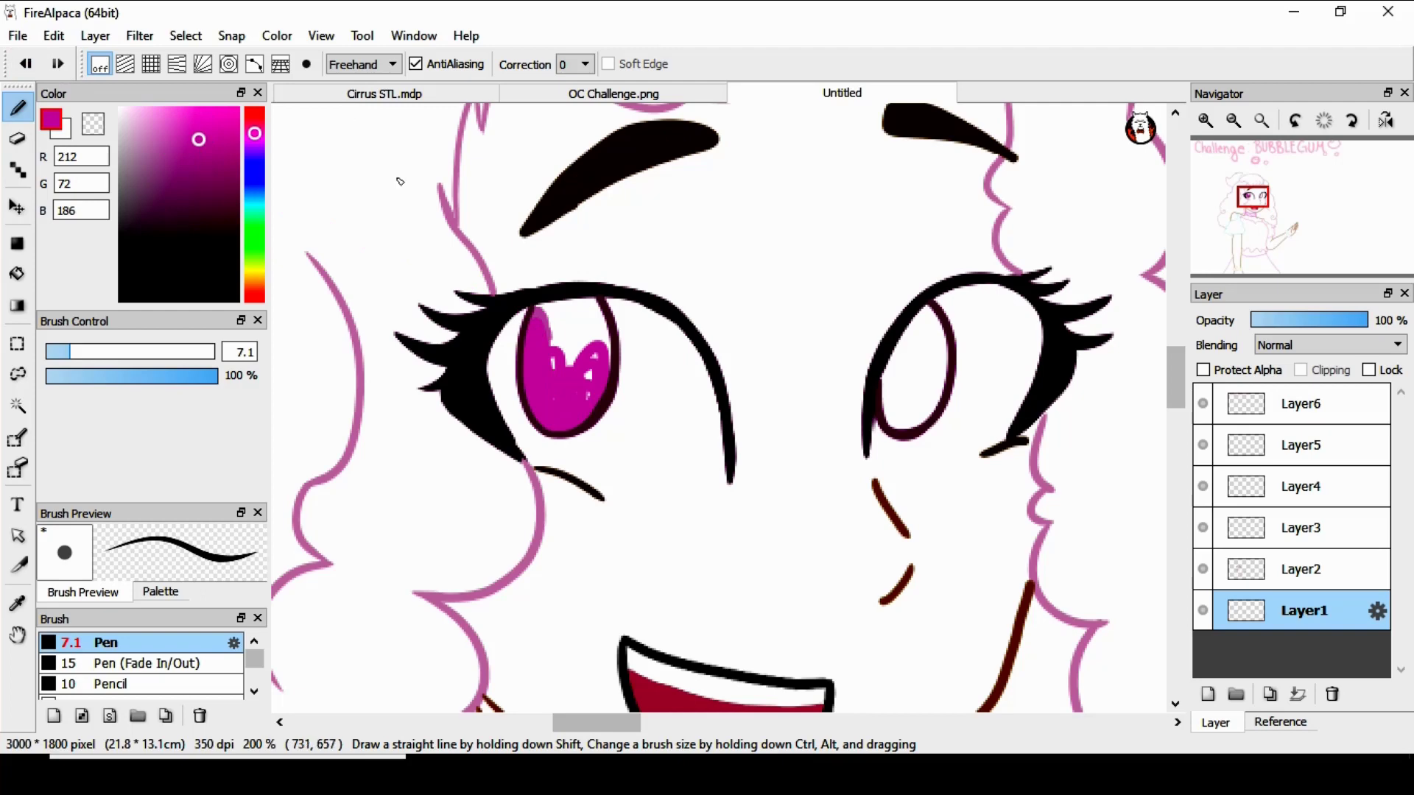
left_click_drag(537, 310, 575, 365)
left_click_drag(589, 302, 600, 365)
left_click_drag(899, 397, 933, 343)
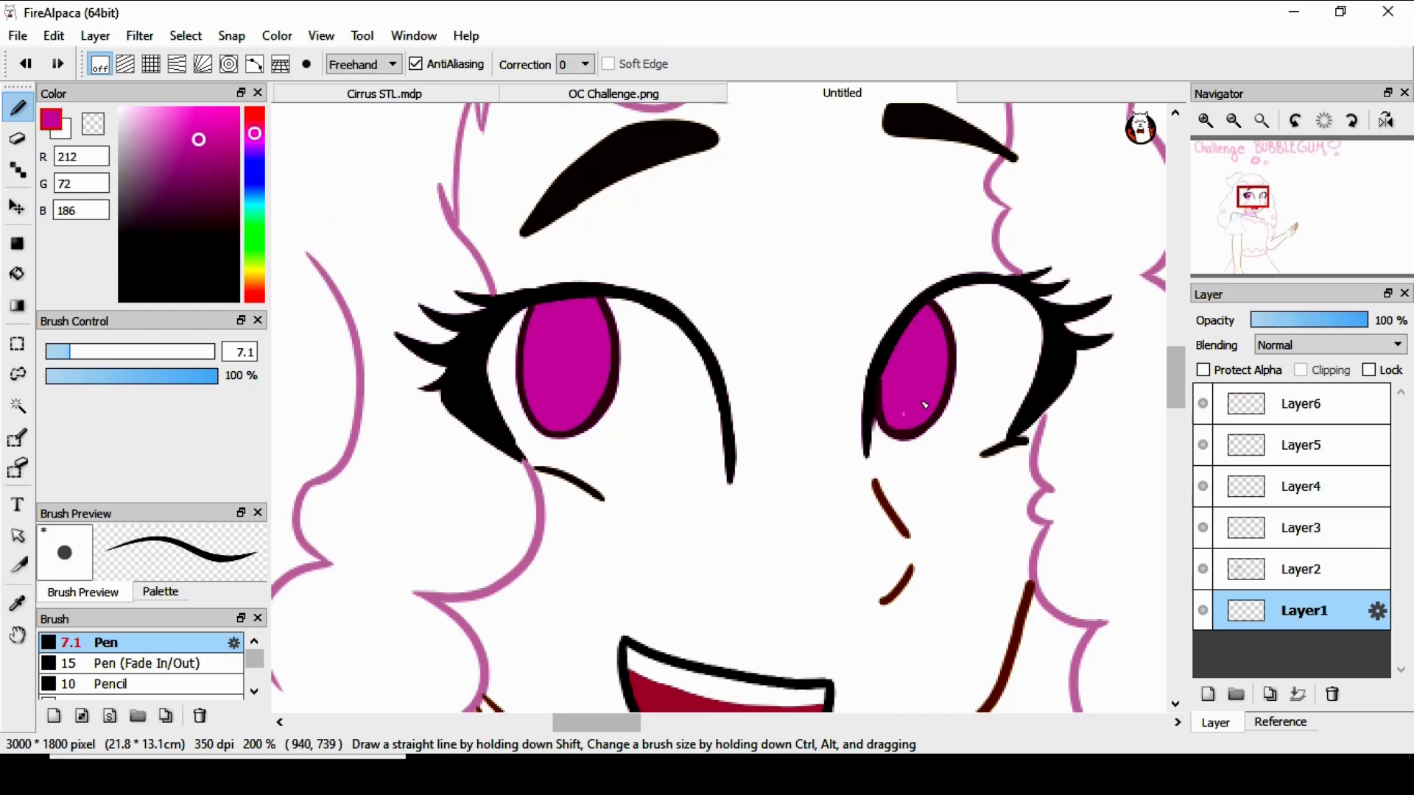
Sample the second brown (RGB 198, 134, 66) from the skin-tone reference and draw the lower edges closing both eyes.
mouse_move(1178, 364)
left_mouse_down()
mouse_move(1179, 284)
mouse_move(1176, 404)
left_mouse_up()
left_click(1280, 721)
left_click(1259, 515)
left_click_drag(604, 289, 693, 281)
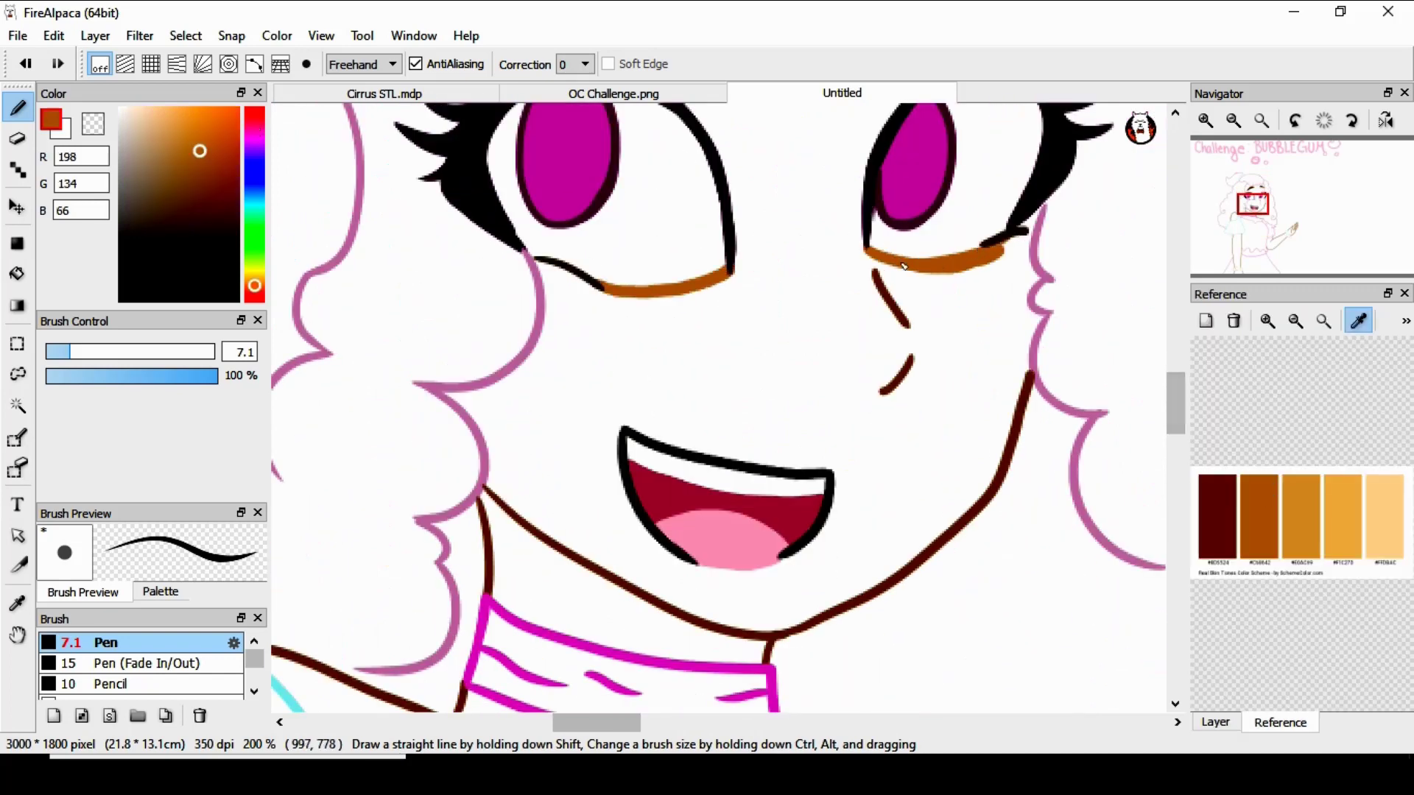
left_click_drag(902, 263, 872, 252)
Fill the face with the brown skin tone using the Bucket at a reduced tolerance.
mouse_move(1179, 401)
left_mouse_down()
mouse_move(1182, 374)
mouse_move(1179, 407)
left_mouse_up()
left_click(18, 275)
left_click(738, 292)
key("ctrl+z")
left_click(60, 355)
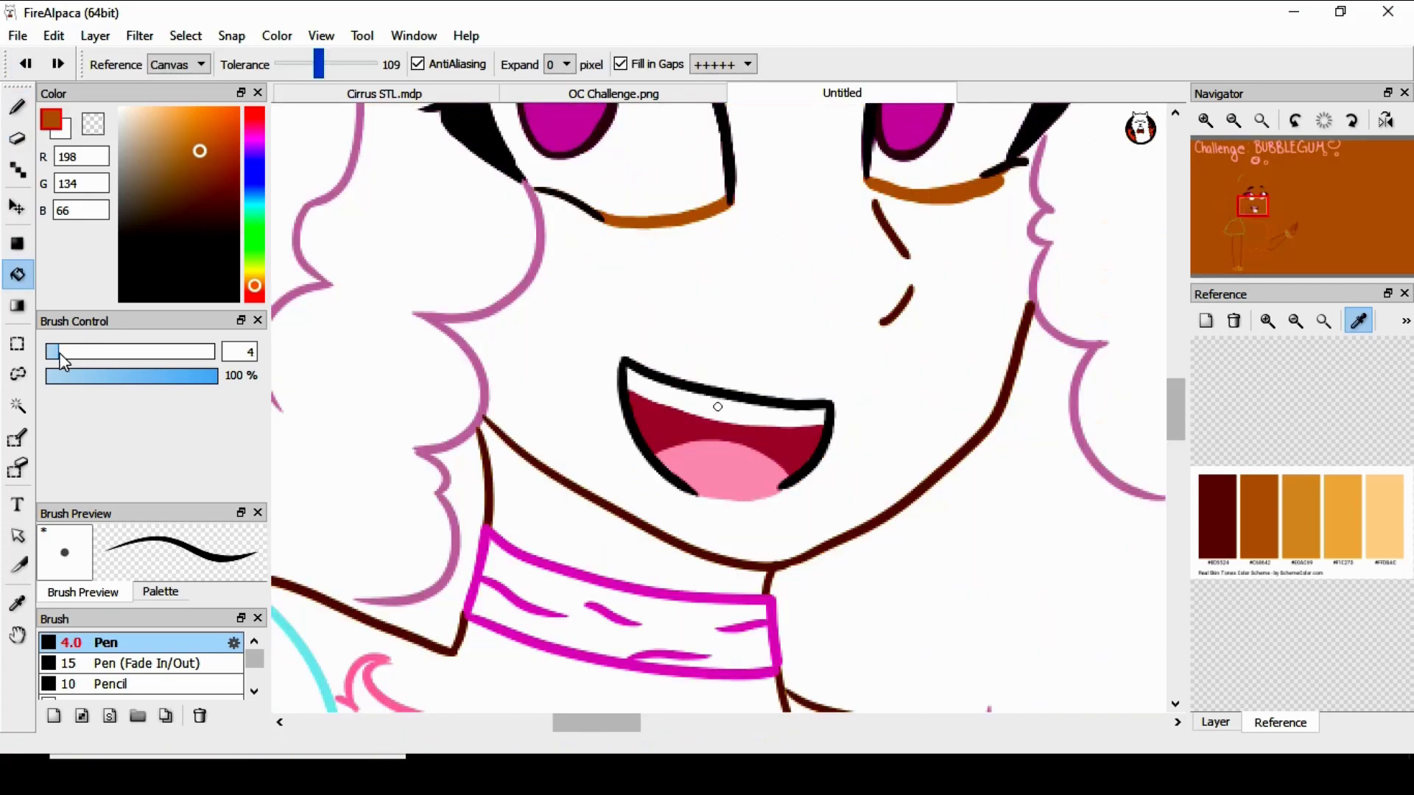
left_click_drag(60, 354, 71, 354)
left_click_drag(318, 65, 302, 68)
left_click(744, 277)
Fill the neck above the choker and paint the white gap between mouth and chin brown at pen size 7.4.
left_click(784, 520)
key("ctrl+z")
mouse_move(1181, 402)
left_mouse_down()
mouse_move(1181, 363)
mouse_move(1178, 431)
left_mouse_up()
left_click(634, 536)
key("ctrl+z")
key("b")
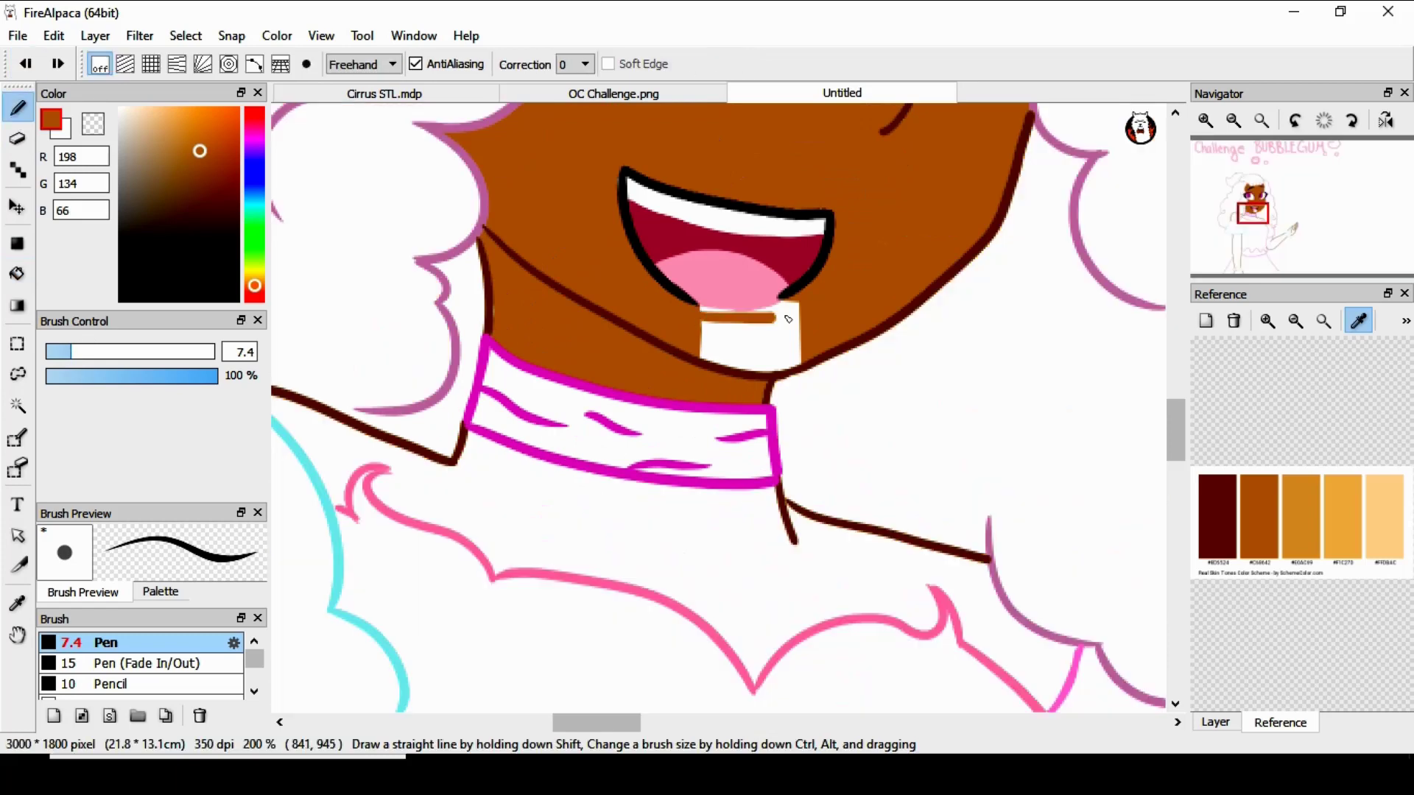
left_click_drag(729, 340, 810, 363)
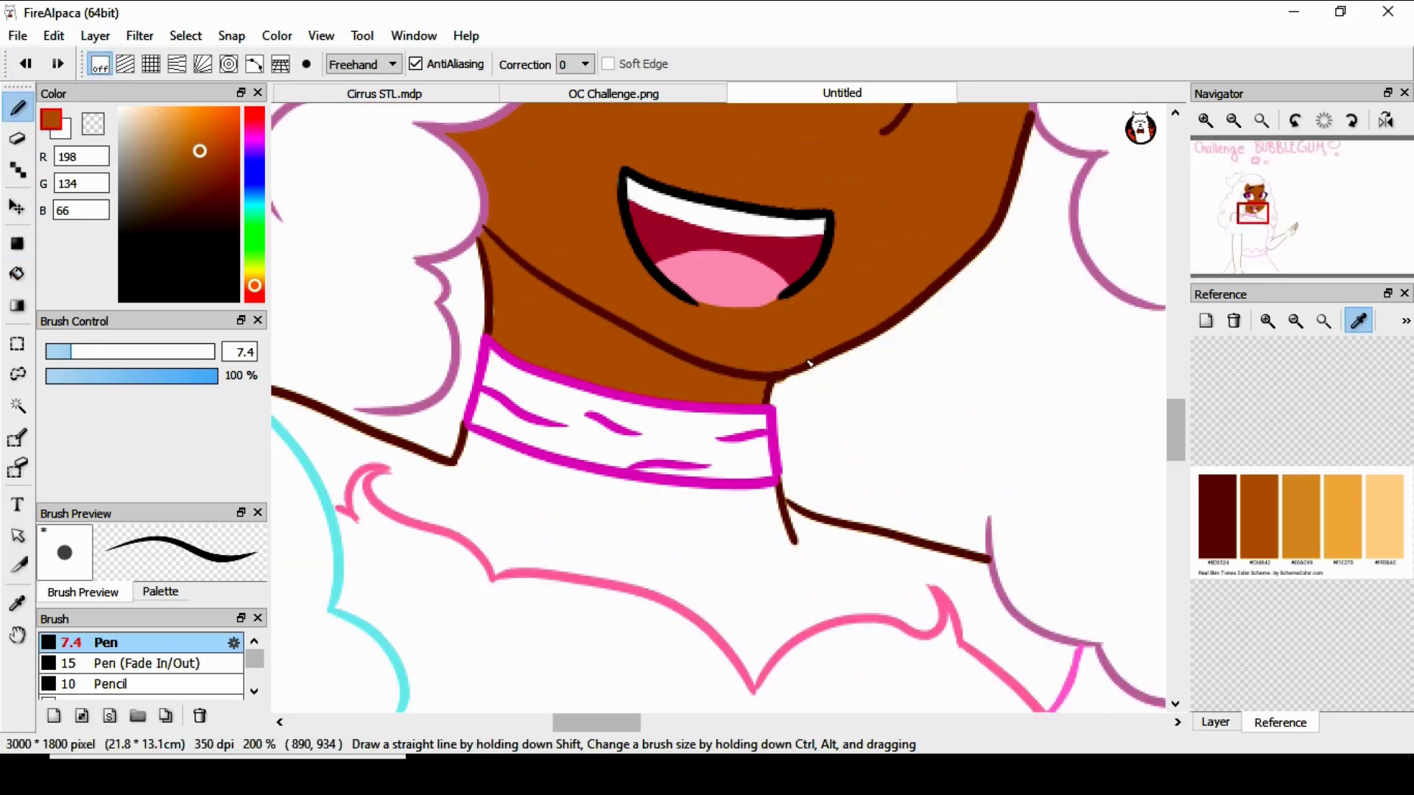
Fill the left shoulder and upper chest with the brown skin tone at Bucket tolerance 41.
left_click(1233, 120)
left_click(1234, 121)
left_click_drag(1181, 397, 1180, 441)
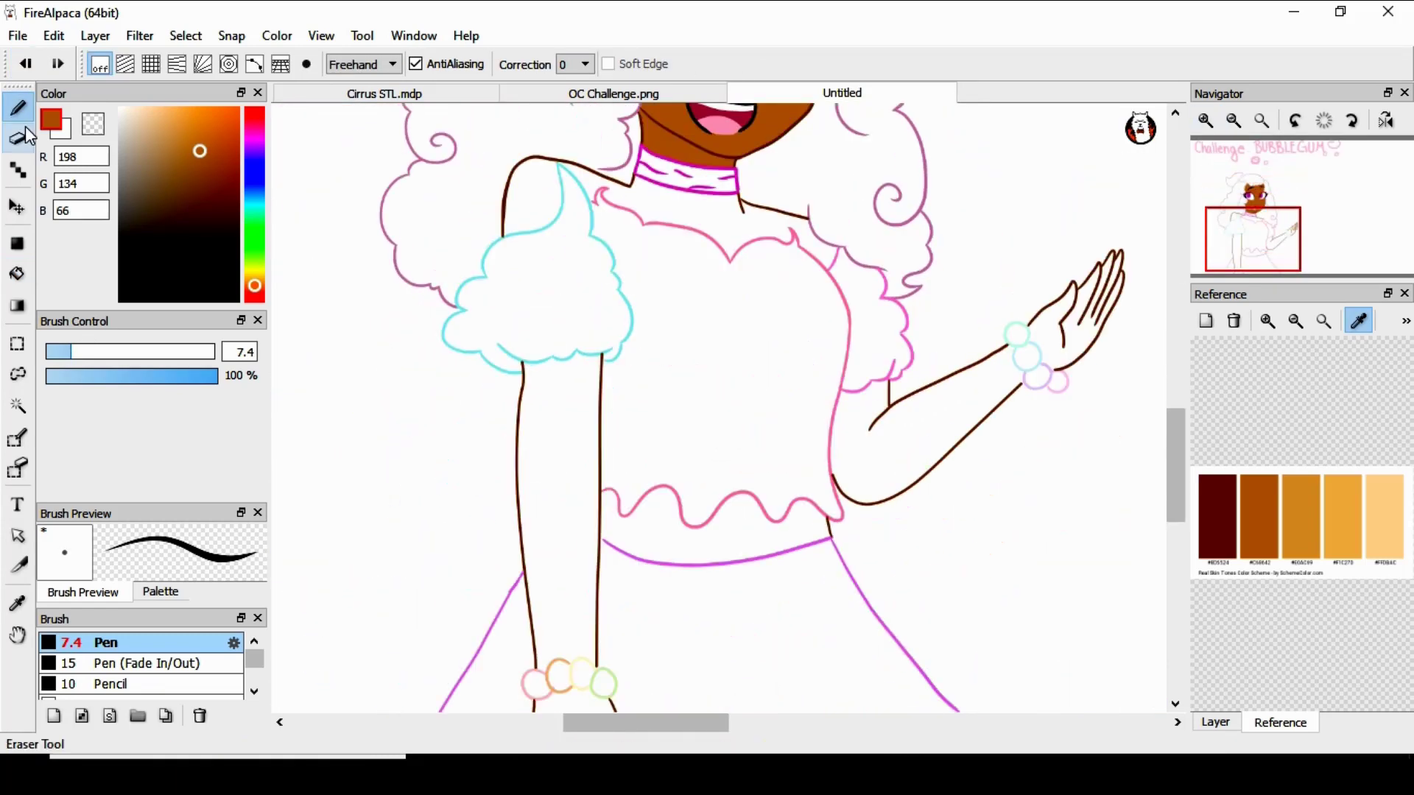
left_click(18, 274)
left_click_drag(303, 65, 294, 65)
left_click(567, 180)
left_click(568, 179)
Fill the palm and fingers of the raised hand with the brown skin tone using the Bucket.
left_click(937, 361)
key("ctrl+z")
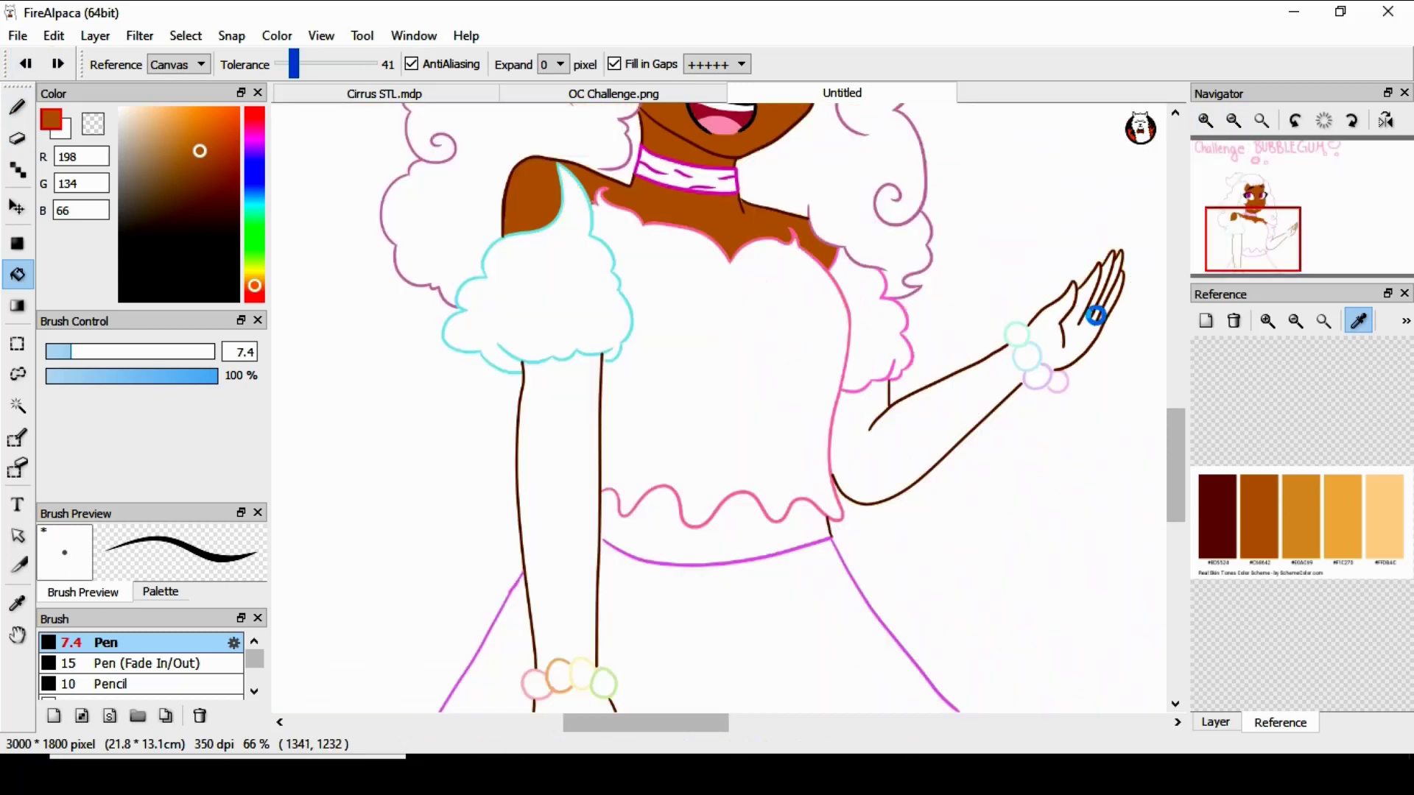
left_click(1086, 324)
key("ctrl+z")
left_click(1086, 305)
left_click(1110, 283)
left_click_drag(1176, 462, 1176, 507)
left_click(801, 398)
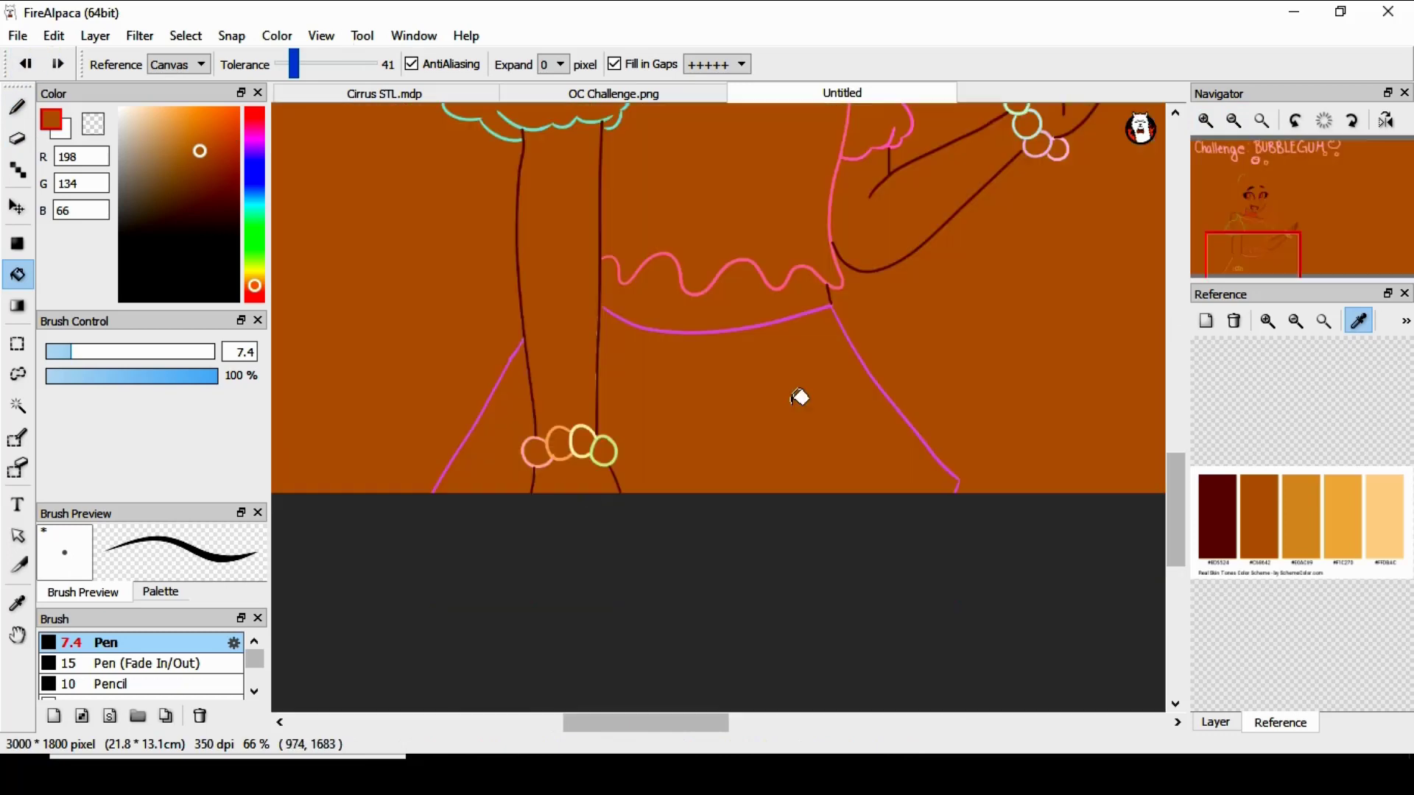
left_click(26, 64)
Fill the lowered arm and hand, the raised arm and the bare waist with the brown skin tone, reducing the Bucket tolerance to 4.
left_click_drag(294, 65, 286, 64)
left_click(564, 234)
left_click(944, 215)
mouse_move(1175, 508)
left_mouse_down()
mouse_move(1176, 471)
mouse_move(1175, 505)
left_mouse_up()
left_click(707, 324)
left_click_drag(285, 78, 281, 77)
left_click(574, 488)
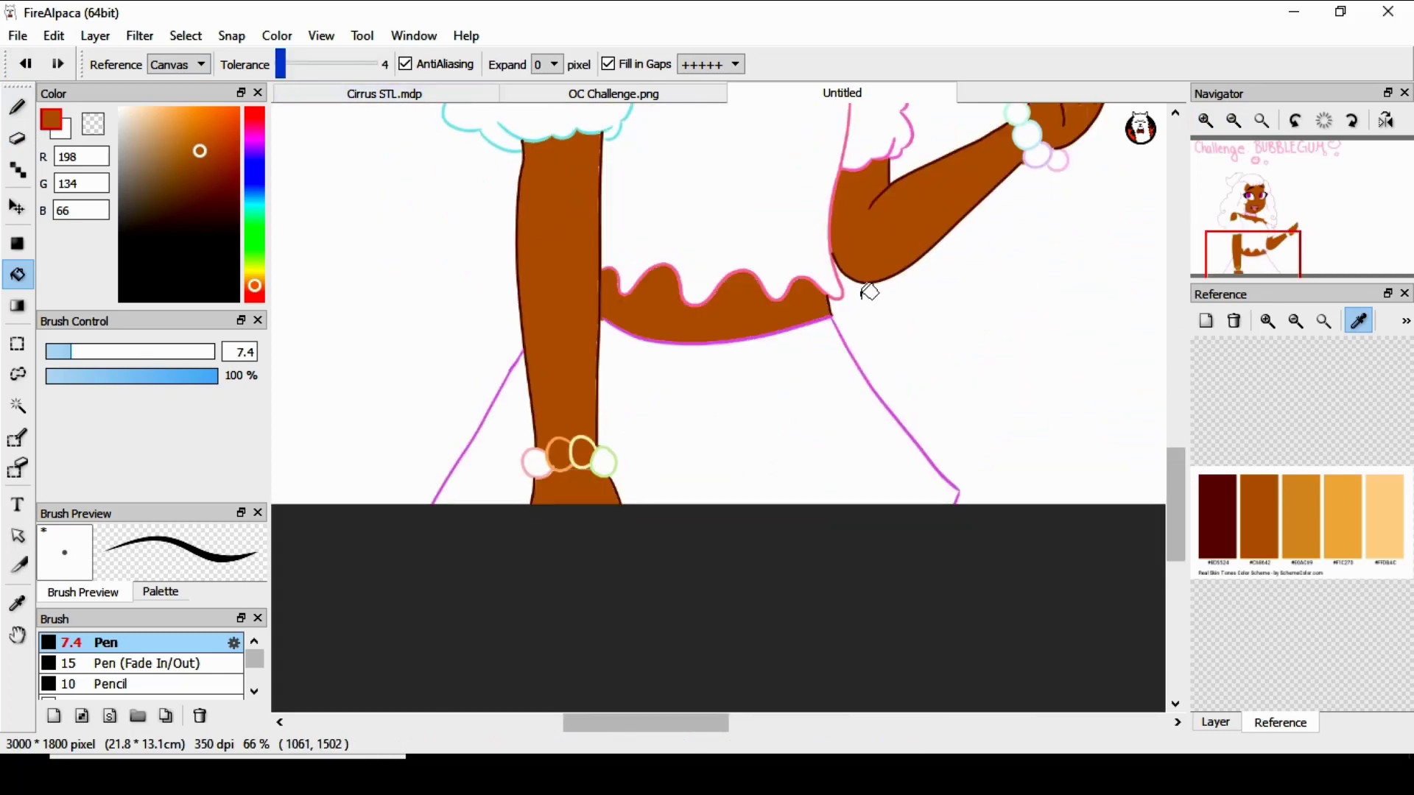
Touch up the lowered arm's inner edge and the skin around its bracelet with the brown Pen at size 7.4.
mouse_move(1177, 470)
left_mouse_down()
mouse_move(1195, 391)
mouse_move(1193, 464)
left_mouse_up()
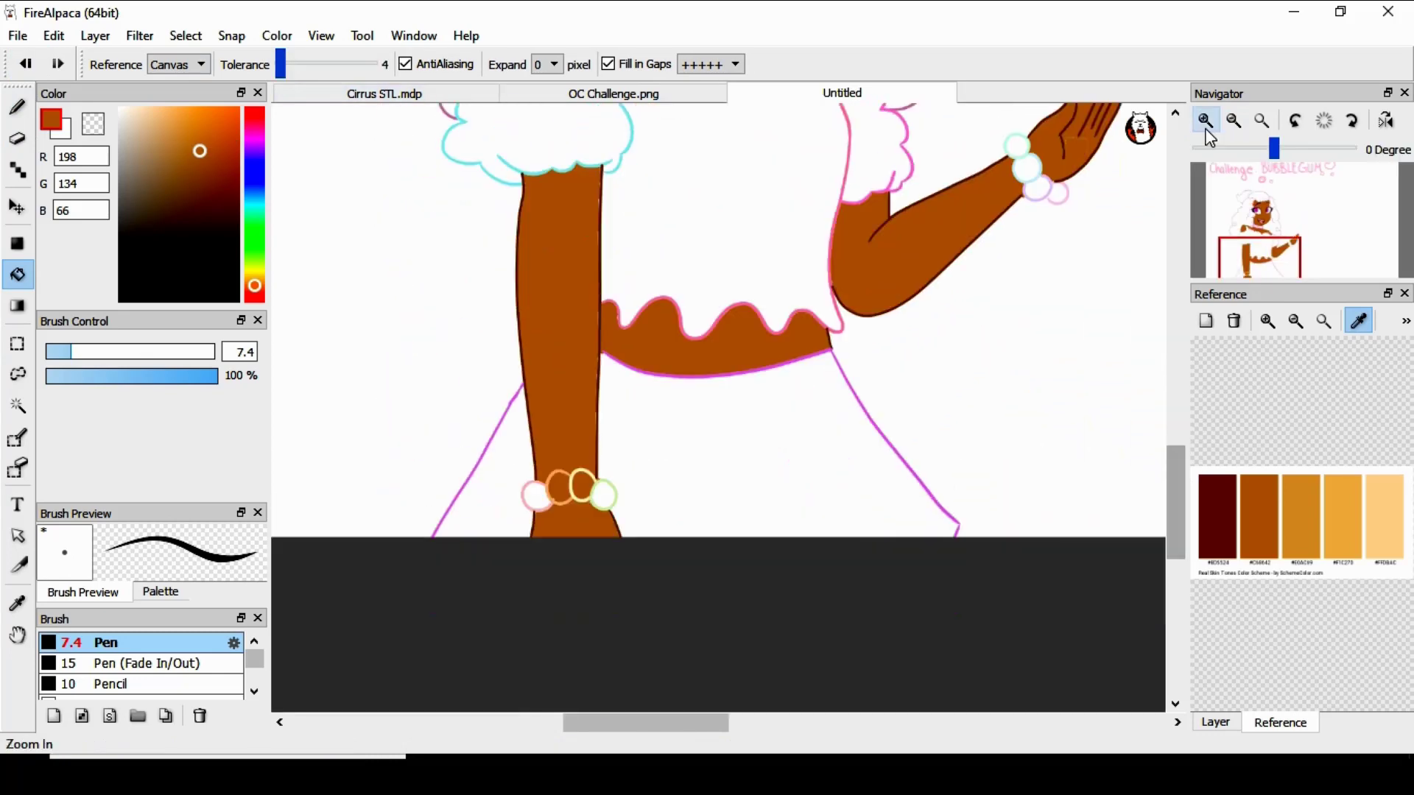
left_click(1205, 121)
left_click(1205, 121)
left_click(17, 604)
key("b")
left_click_drag(448, 193, 449, 383)
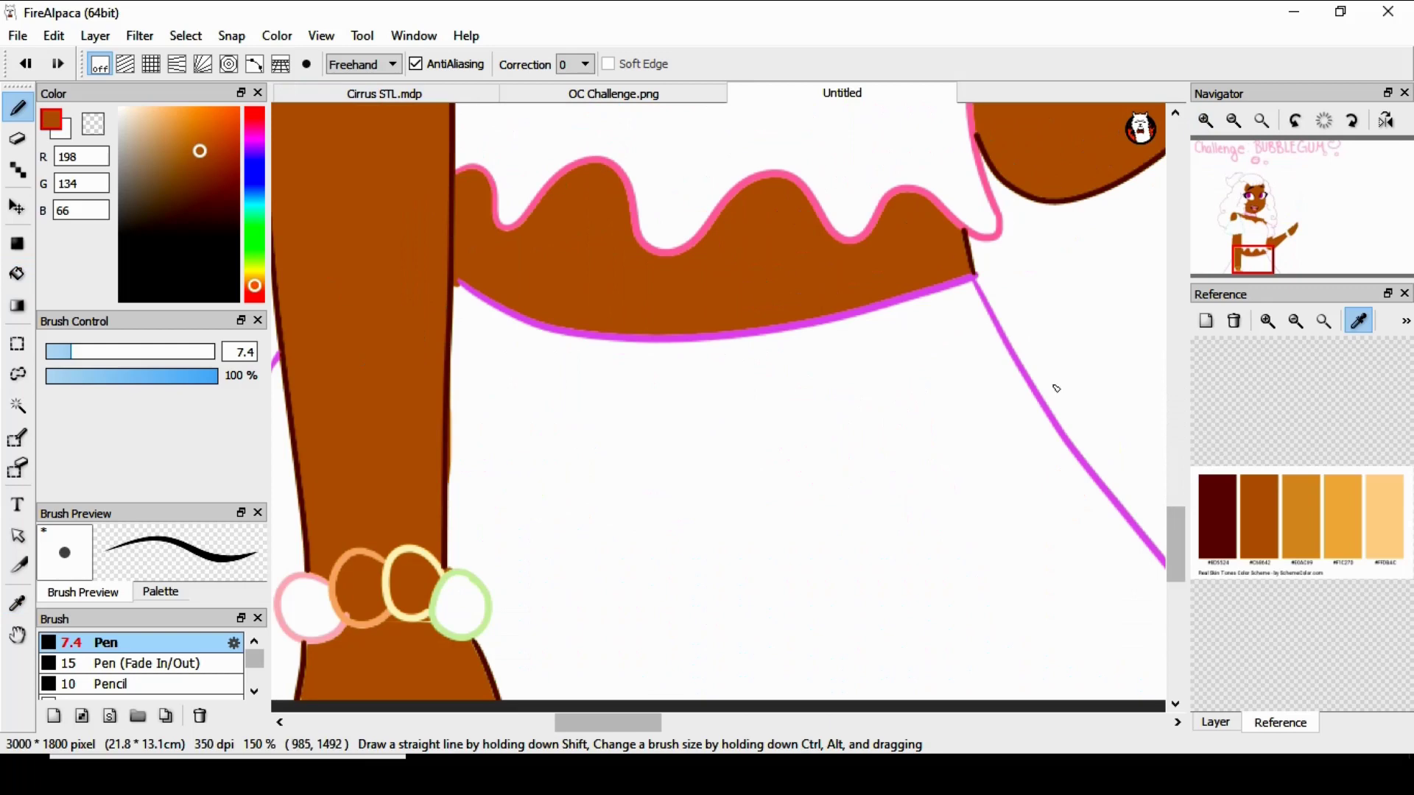
scroll(387, 507, "down", 3)
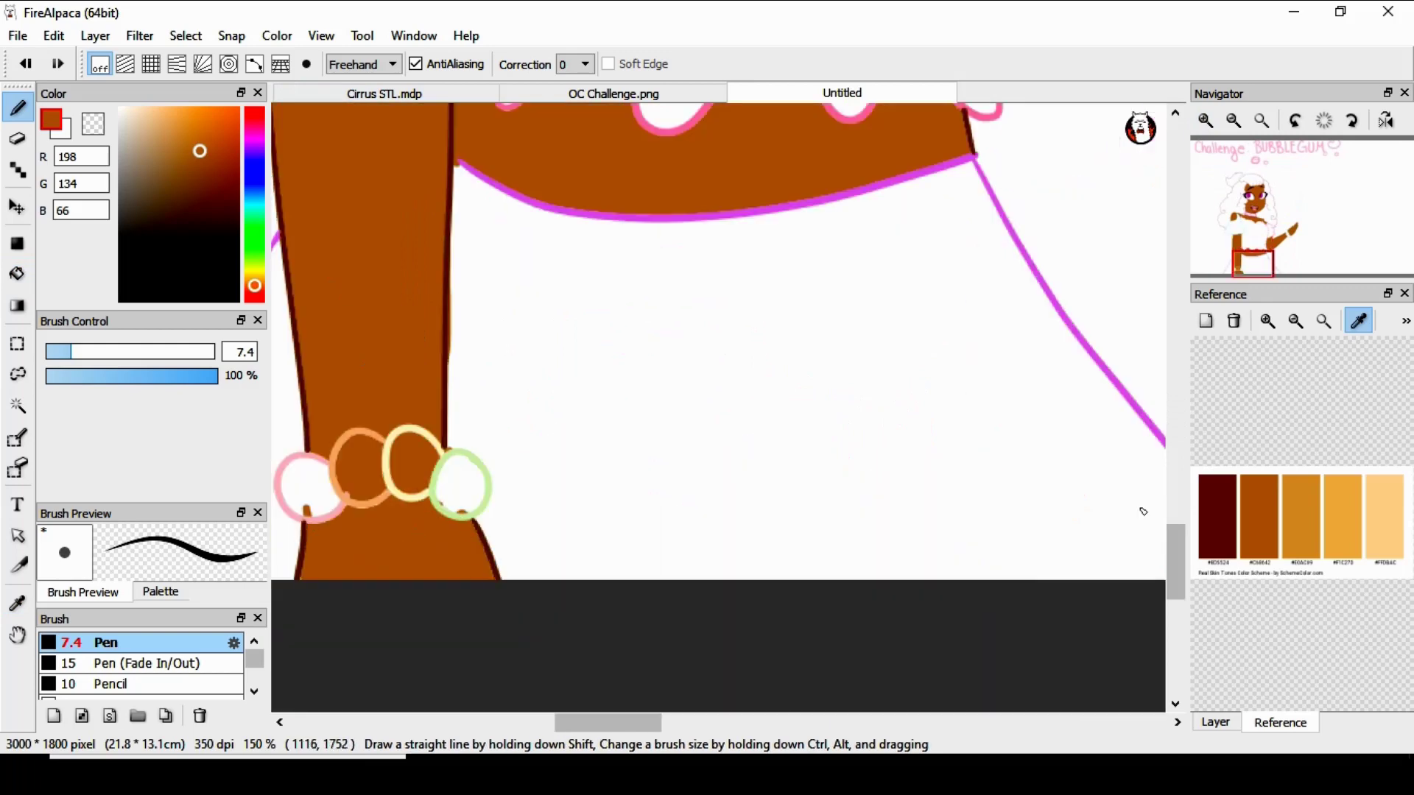
scroll(456, 355, "up", 9)
scroll(751, 609, "right", 3)
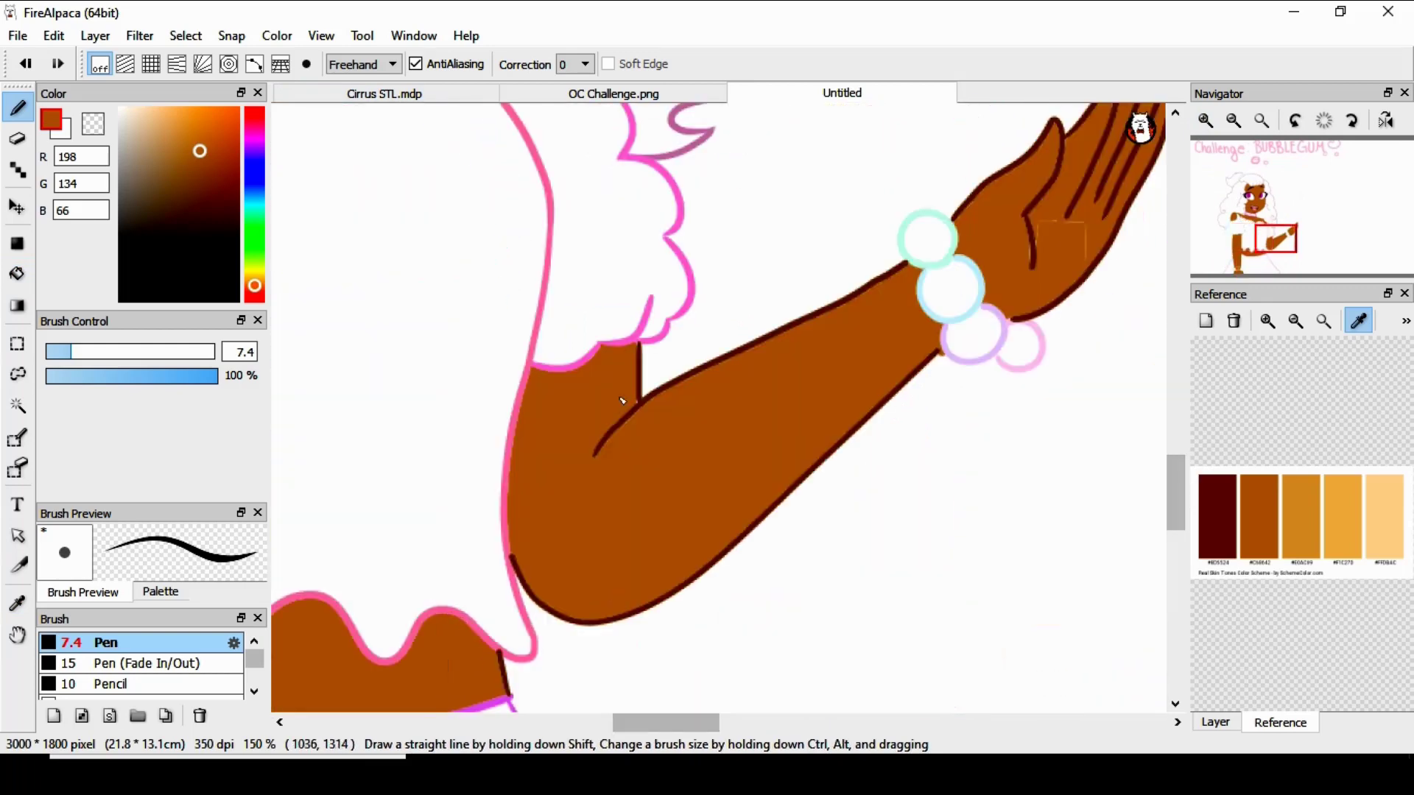
Fill the aqua-outlined puffy sleeve with light aqua (RGB 199, 253, 253) based on its outline colour.
left_click(1234, 121)
left_click(1234, 121)
left_click_drag(1177, 483, 1182, 456)
left_click(18, 604)
left_click(367, 450)
left_click(148, 109)
left_click(18, 274)
left_click(461, 395)
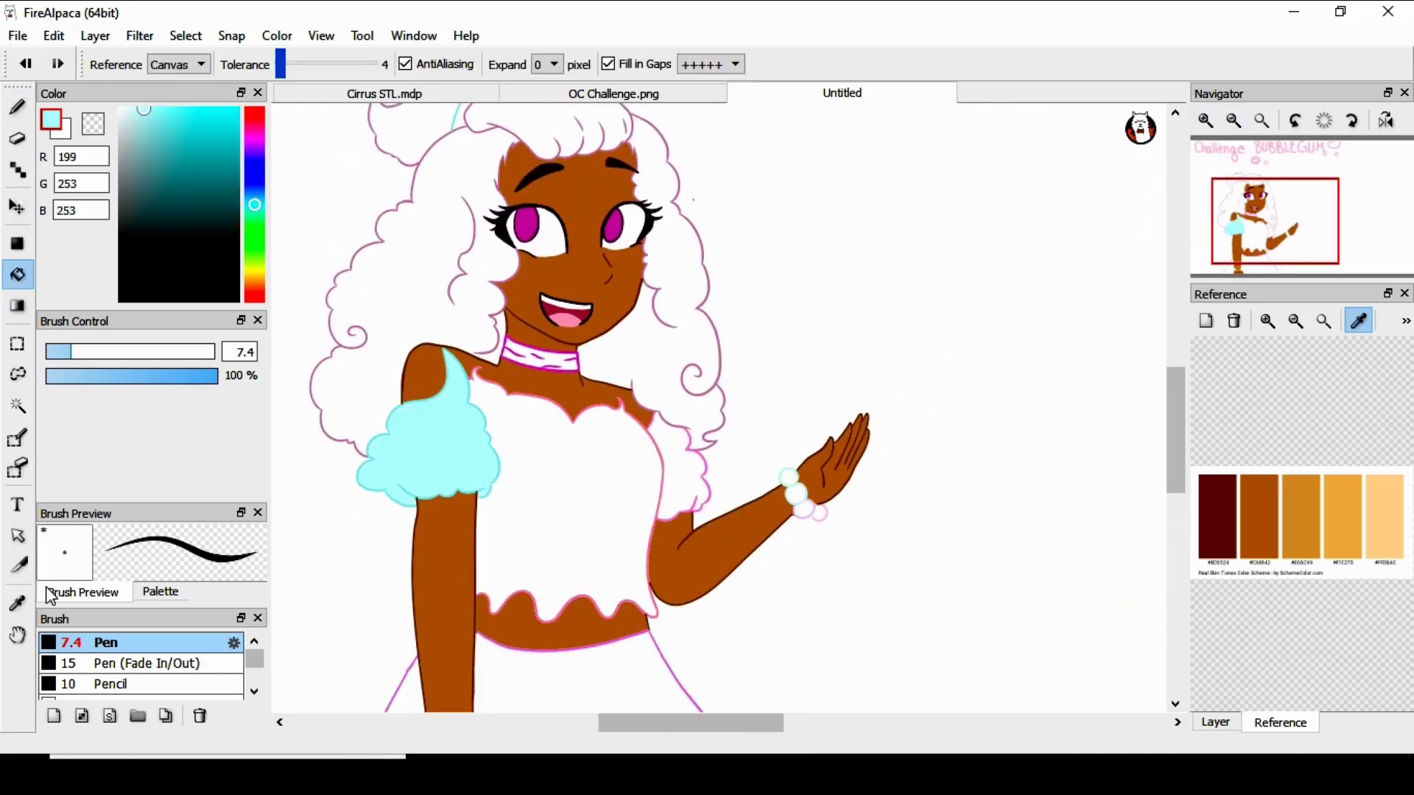
Fill the pink-outlined puffy sleeve on the raised arm with light pink (RGB 255, 212, 241).
left_click(18, 604)
left_click(693, 449)
triple_click(1205, 121)
left_click(626, 469)
left_click(139, 109)
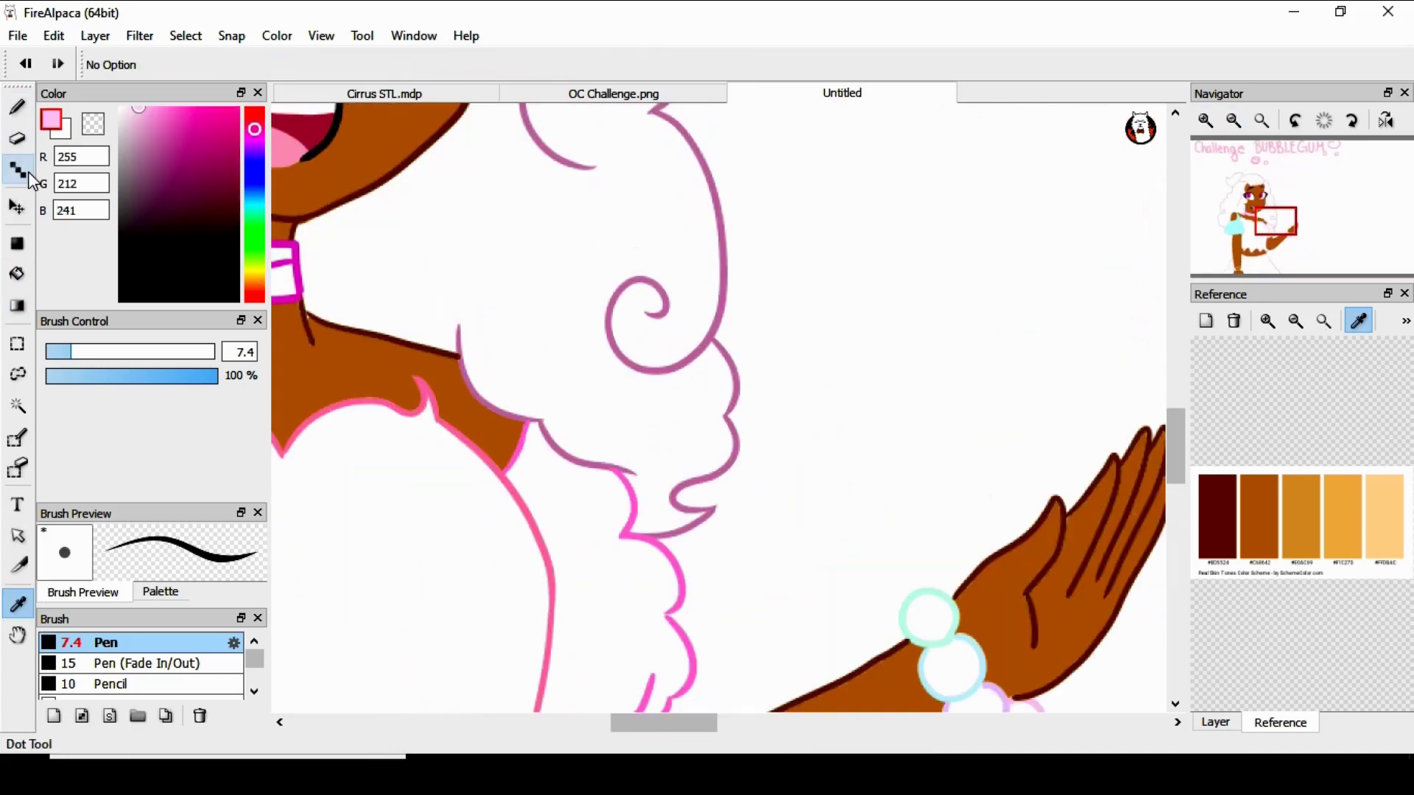
left_click(17, 274)
left_click(605, 574)
Fill the top's bodice with very pale pink (RGB 255, 232, 241) based on its outline colour.
left_click(1233, 120)
left_click(1233, 121)
left_click_drag(1176, 436, 1176, 473)
key("i")
left_click(646, 274)
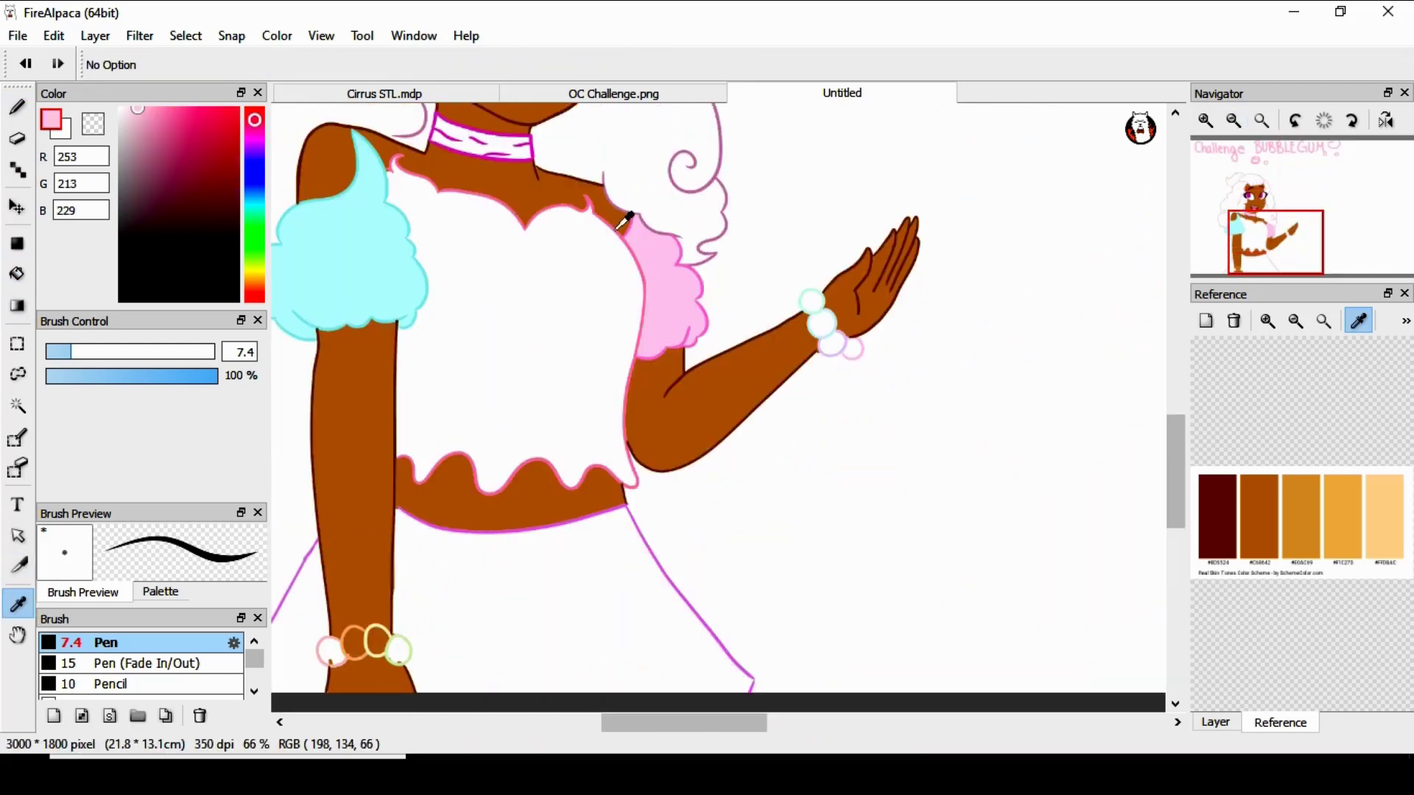
left_click(18, 274)
left_click(516, 332)
Fill the skirt on both sides of the lowered arm with light violet-pink (RGB 249, 186, 255).
left_click_drag(1177, 445, 1177, 488)
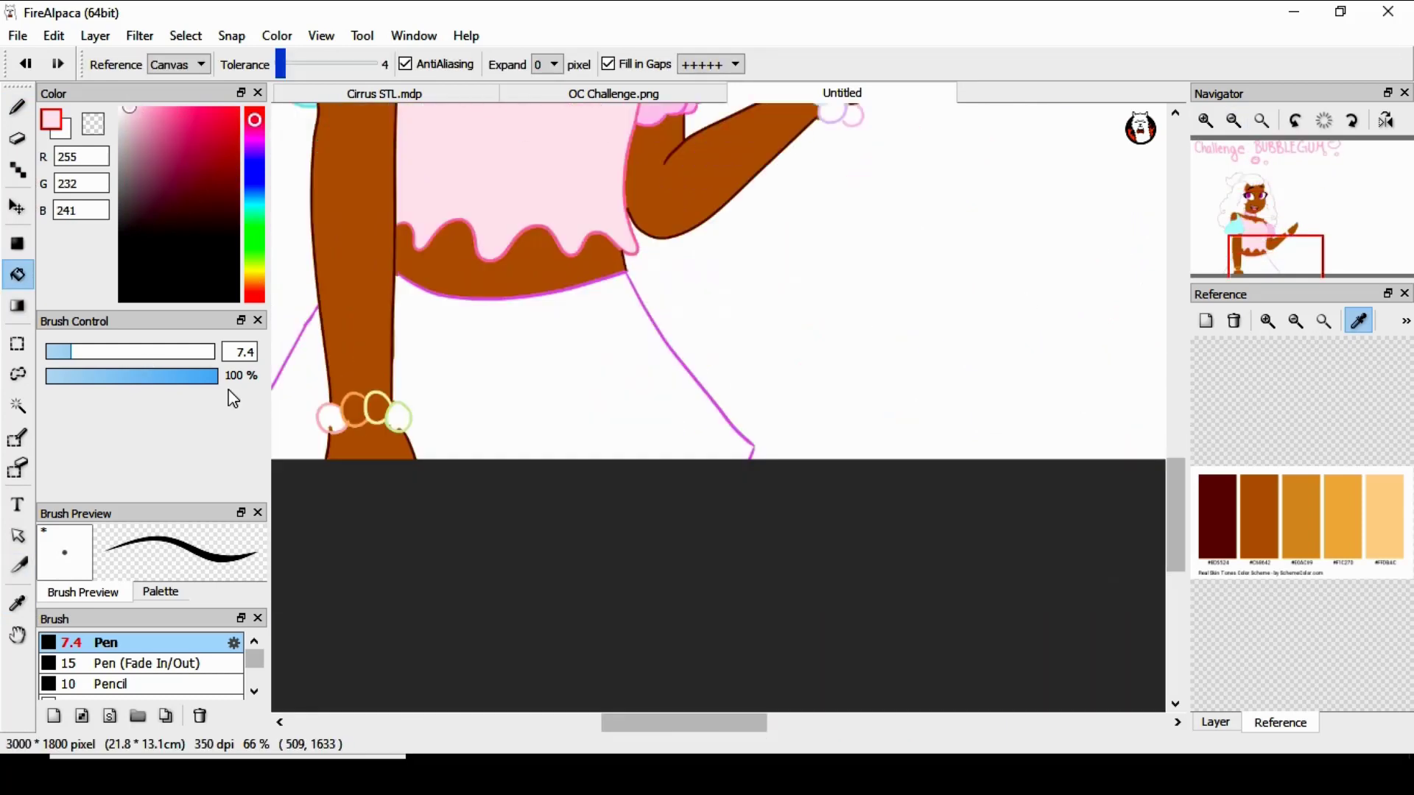
left_click(1206, 121)
left_click(18, 604)
left_click(577, 205)
left_click(151, 108)
left_click(18, 274)
left_click(456, 373)
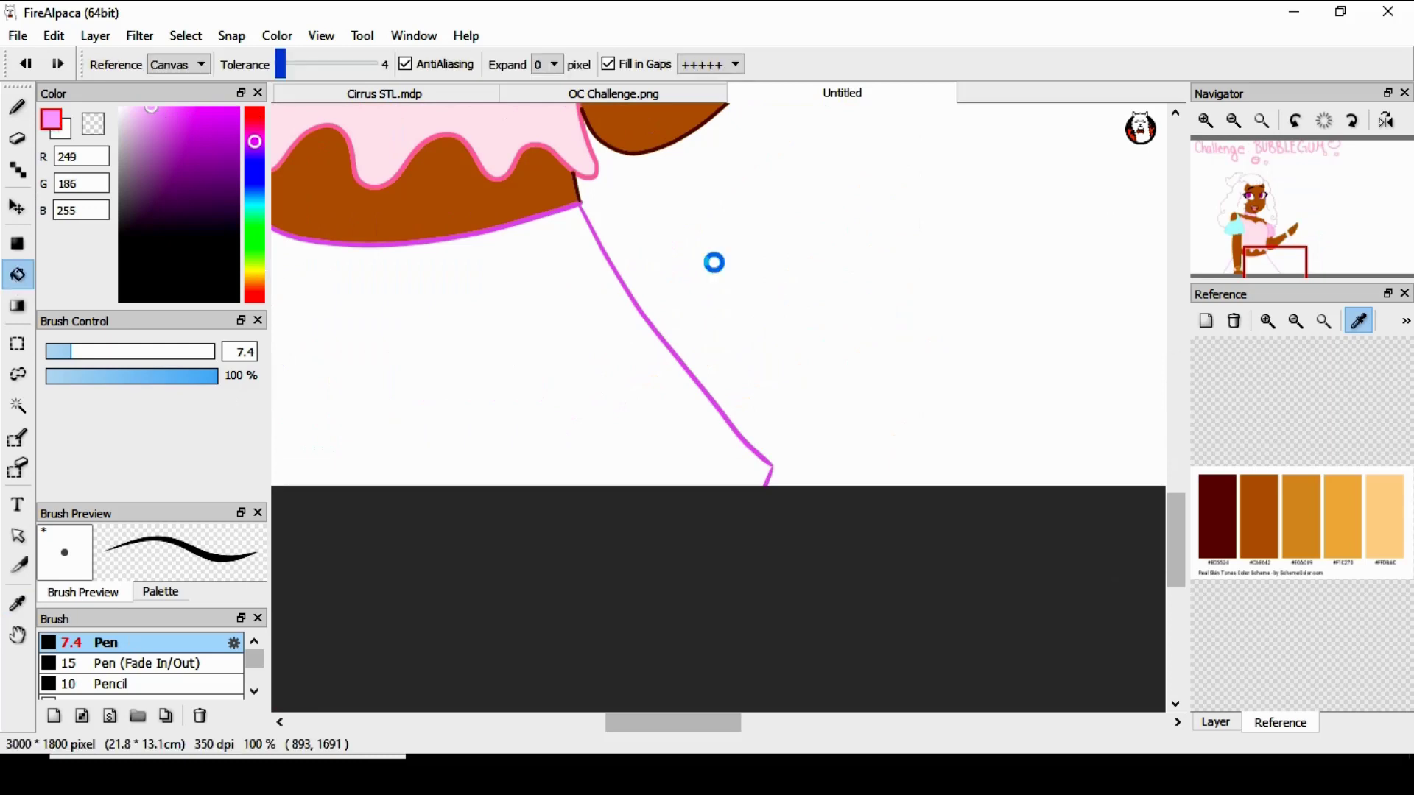
triple_click(1234, 120)
left_click(510, 414)
Paint the lowered wrist's orange bracelet bead solid with the Pen in light orange (RGB 255, 197, 152).
mouse_move(1177, 431)
left_mouse_down()
mouse_move(1183, 401)
mouse_move(1178, 420)
left_mouse_up()
triple_click(1205, 120)
left_click_drag(655, 723, 556, 723)
left_click_drag(1176, 545, 1176, 567)
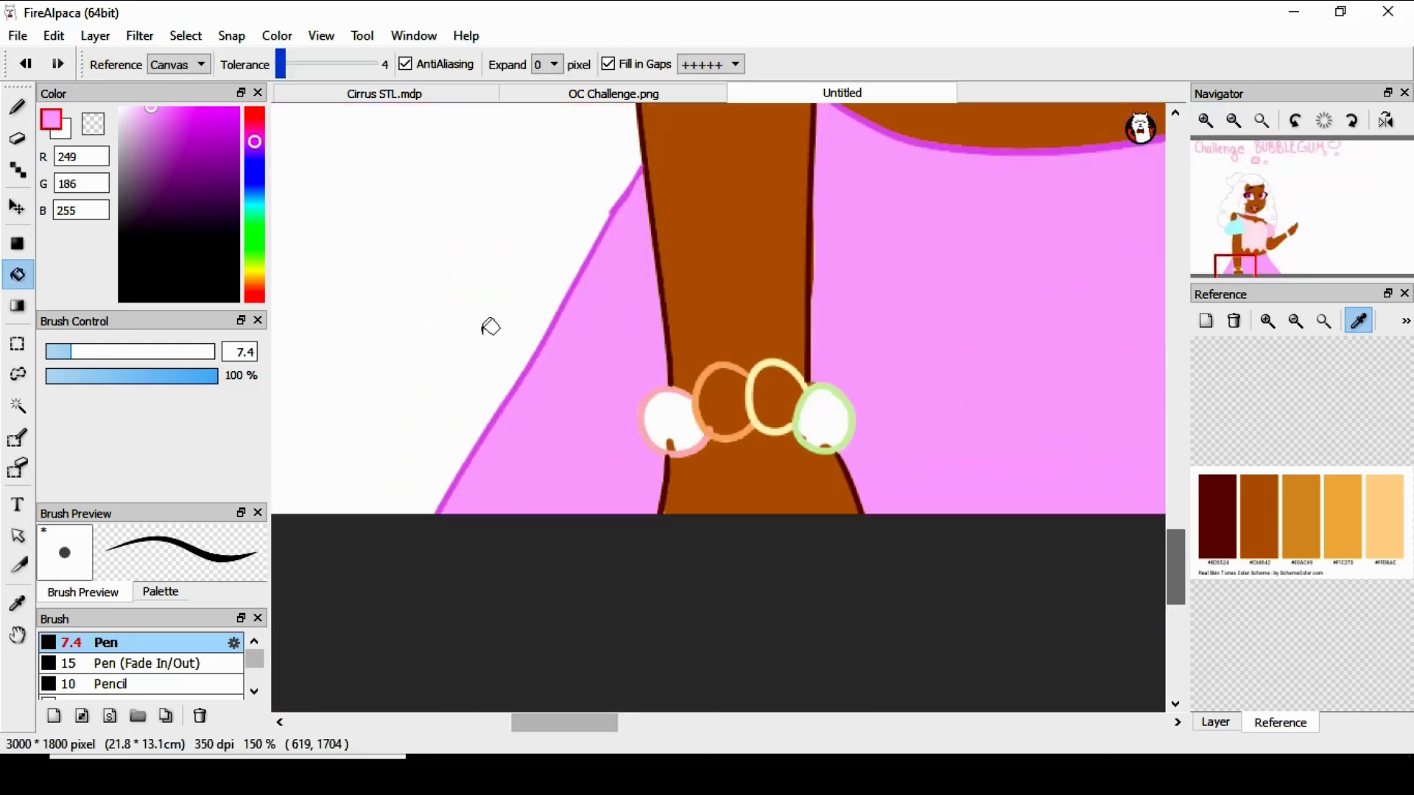
left_click(18, 604)
left_click(707, 378)
left_click(154, 108)
left_click(18, 108)
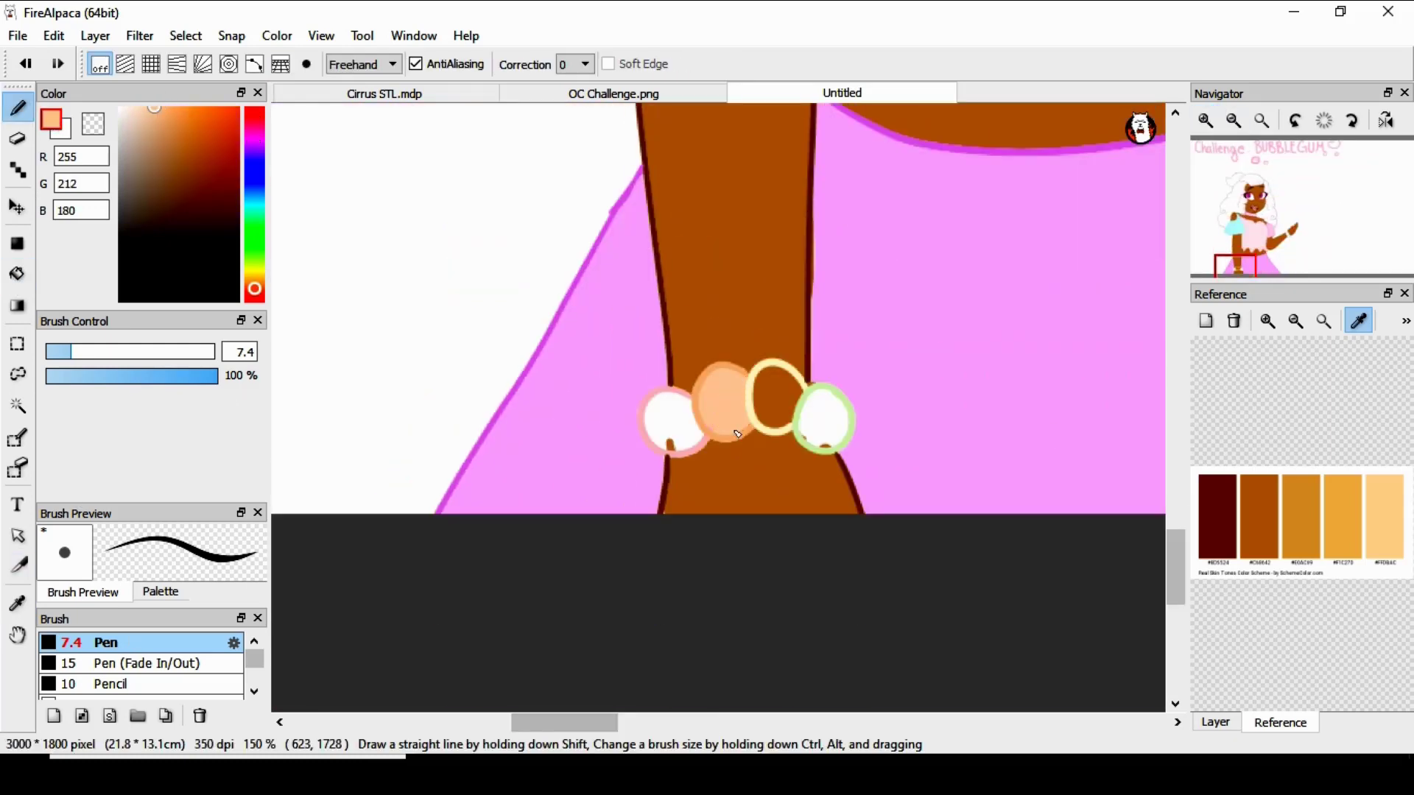
left_click(168, 108)
left_click_drag(707, 424, 733, 384)
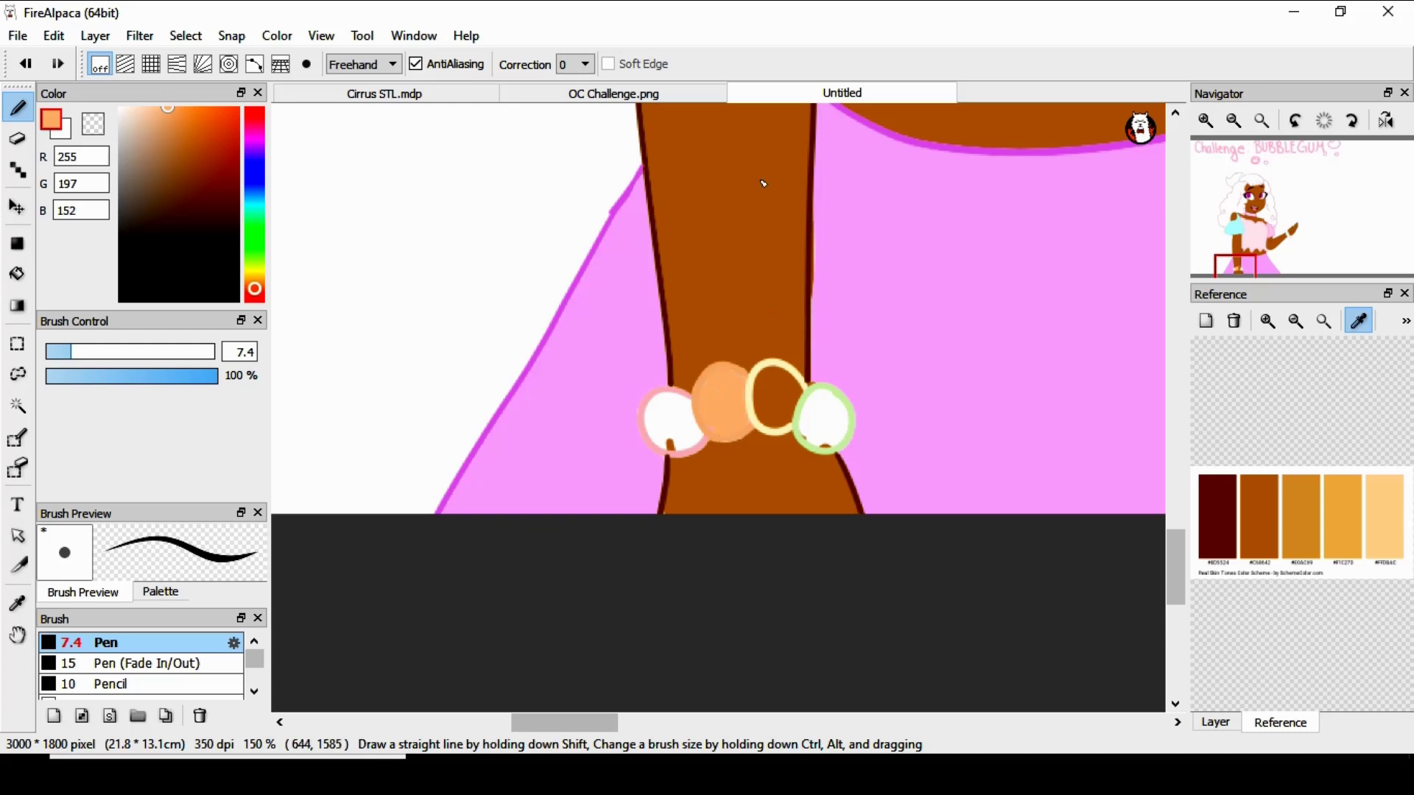
Paint the lowered wrist's pink-outlined bead solid in RGB 255, 158, 172.
left_click(254, 112)
left_click(165, 109)
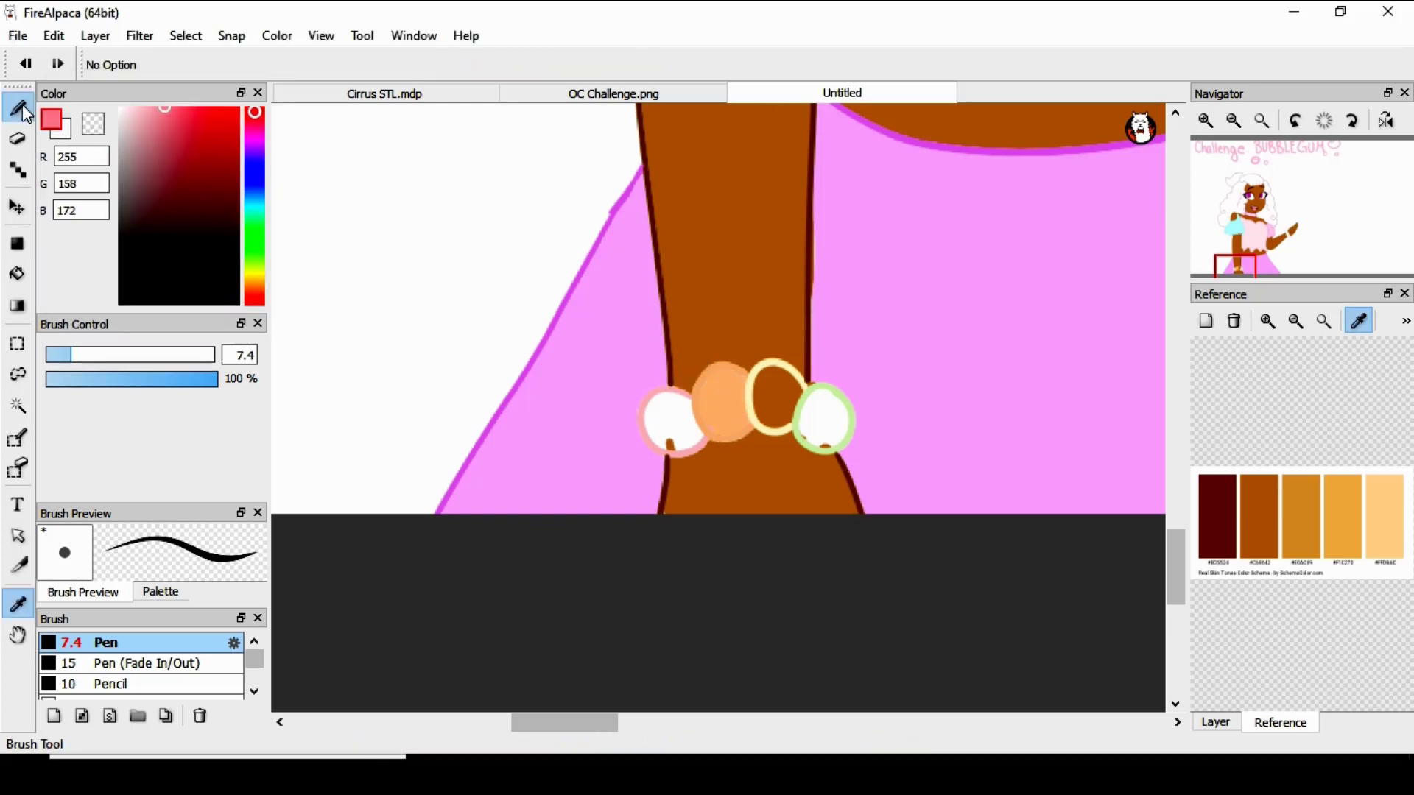
left_click_drag(663, 418, 692, 446)
Paint the lowered wrist's remaining two beads yellow and light green (RGB 228, 255, 201).
key("i")
left_click(765, 384)
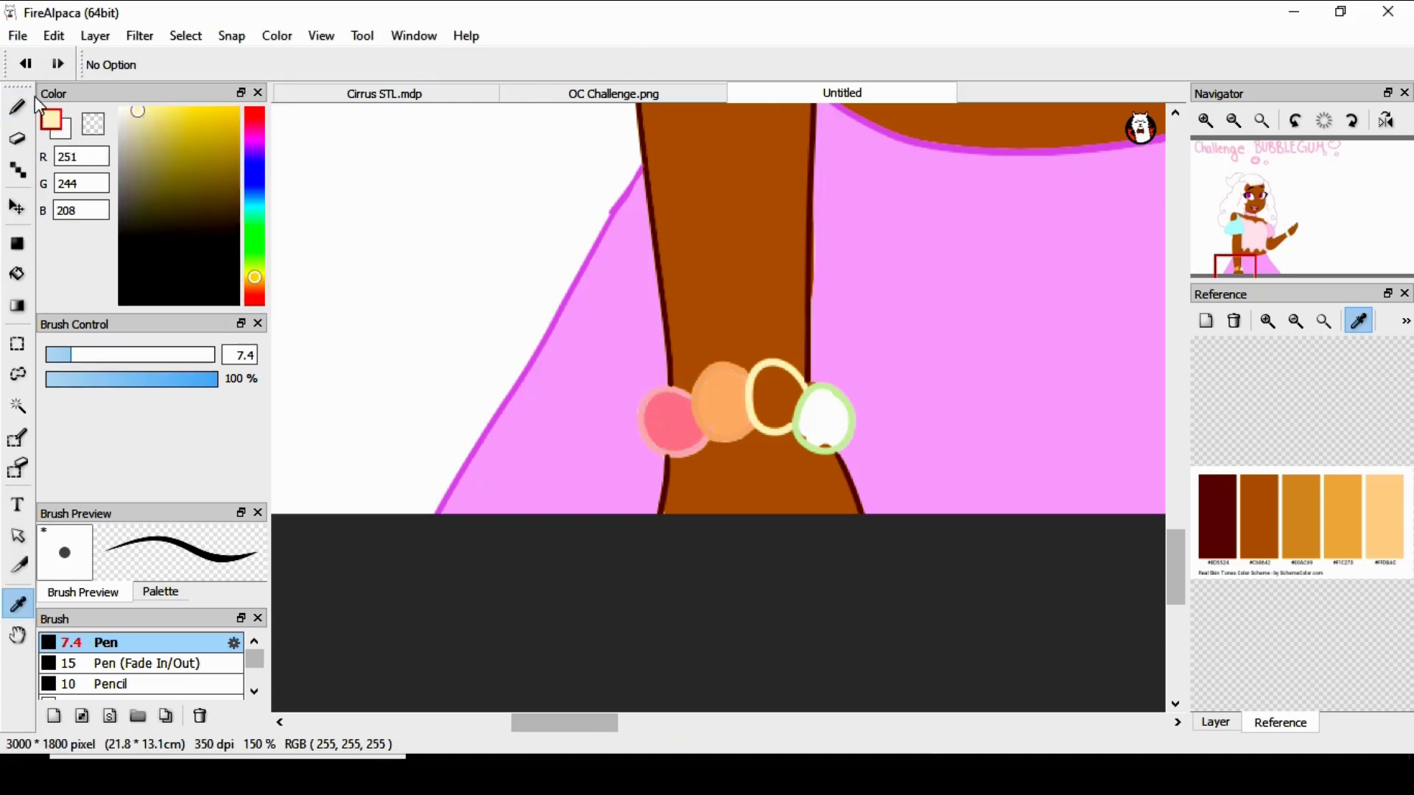
key("b")
mouse_move(770, 413)
left_mouse_down()
mouse_move(764, 382)
mouse_move(794, 372)
mouse_move(842, 410)
left_mouse_up()
left_click(171, 109)
key("i")
left_click(276, 284)
left_click(844, 396)
key("b")
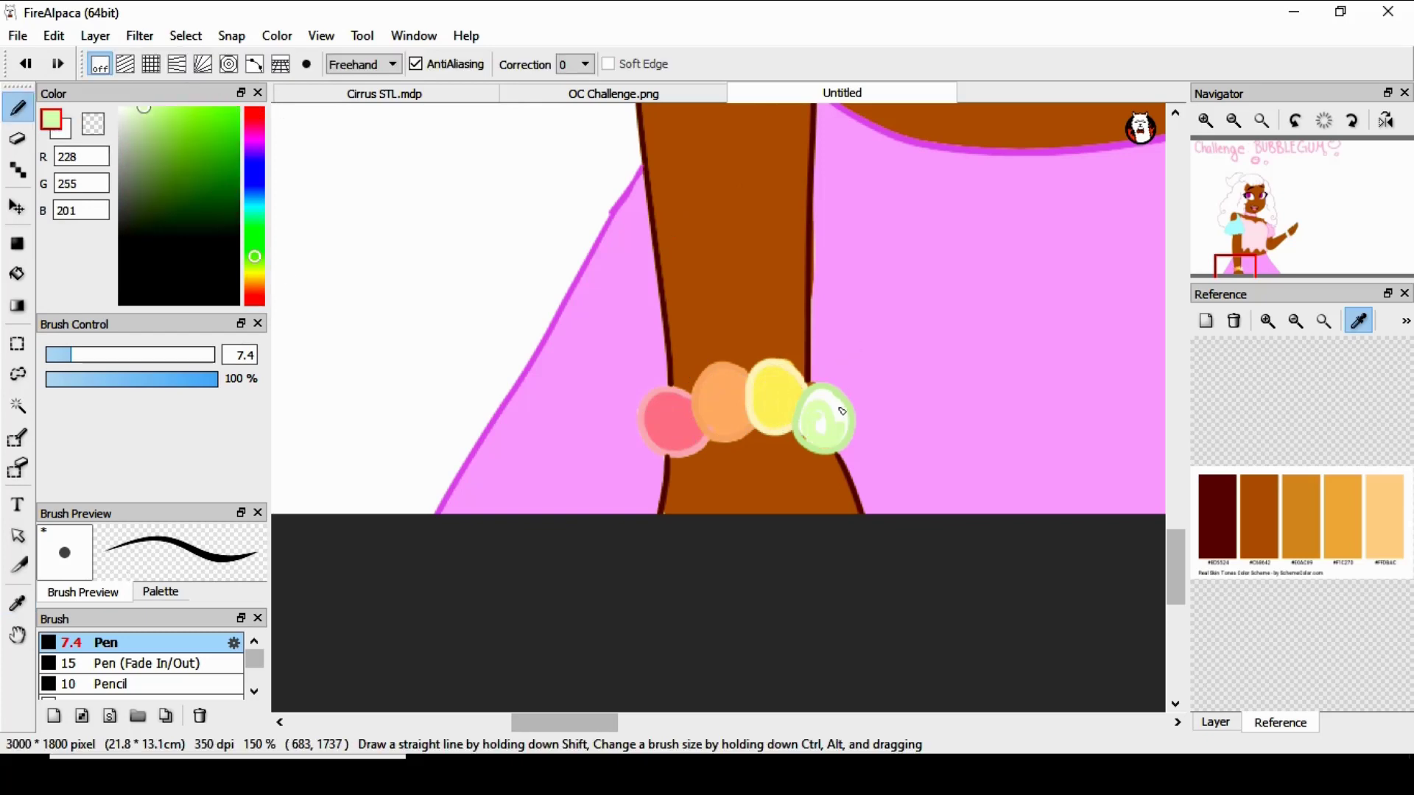
Paint the raised wrist's mint bead in its outline colour (RGB 205, 250, 234) and the bead beside it in a deeper light blue.
left_click_drag(566, 723, 714, 723)
left_click_drag(1176, 549, 1176, 463)
key("i")
left_click(548, 316)
key("b")
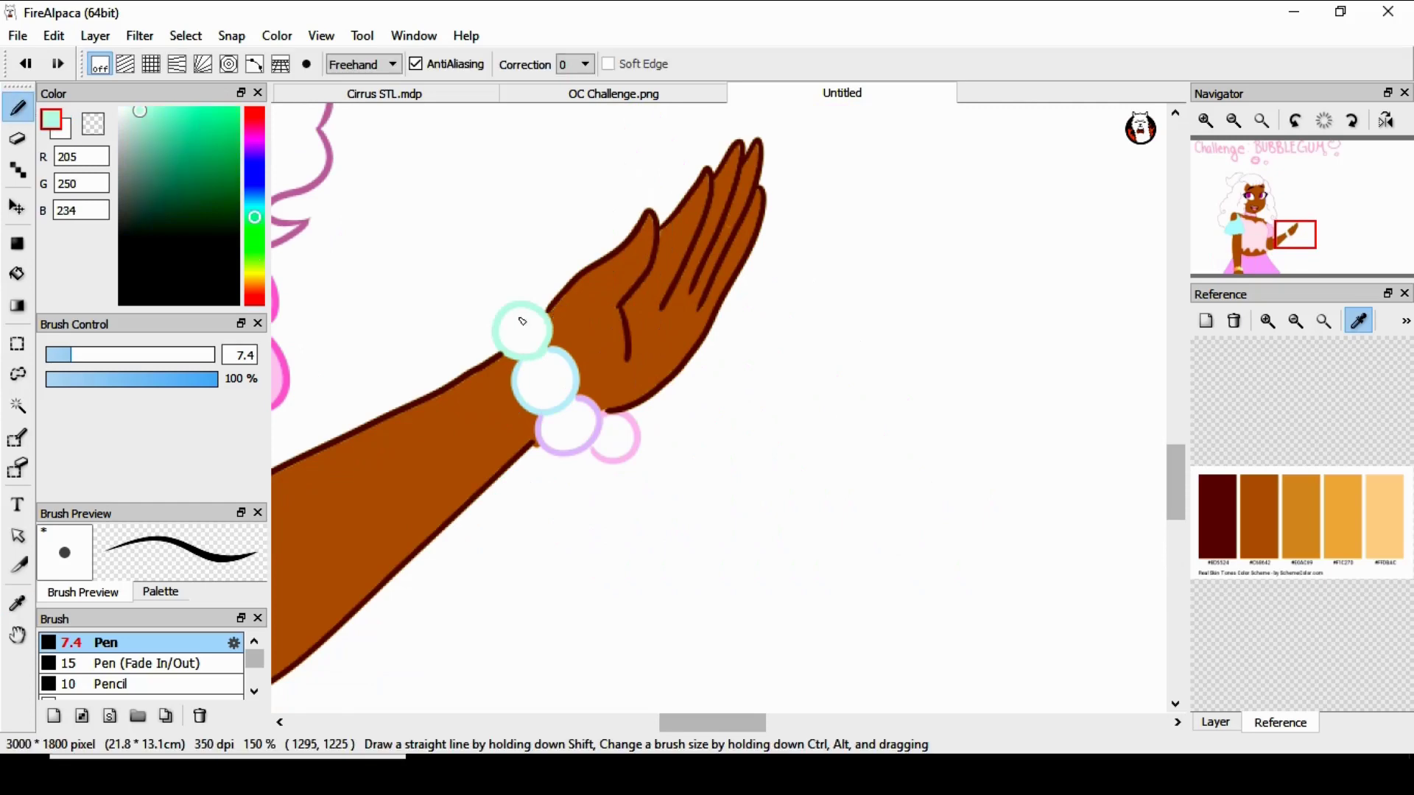
left_click(18, 603)
left_click(553, 350)
left_click(156, 107)
left_click(18, 109)
mouse_move(536, 382)
left_mouse_down()
mouse_move(550, 387)
mouse_move(523, 376)
left_mouse_up()
Paint the raised wrist's purple bead in a deeper lavender and the last bead in pink (RGB 255, 180, 240).
left_click(16, 609)
left_click(583, 400)
left_click(151, 107)
left_click(17, 109)
left_click_drag(549, 433, 605, 447)
key("i")
left_click(636, 431)
key("b")
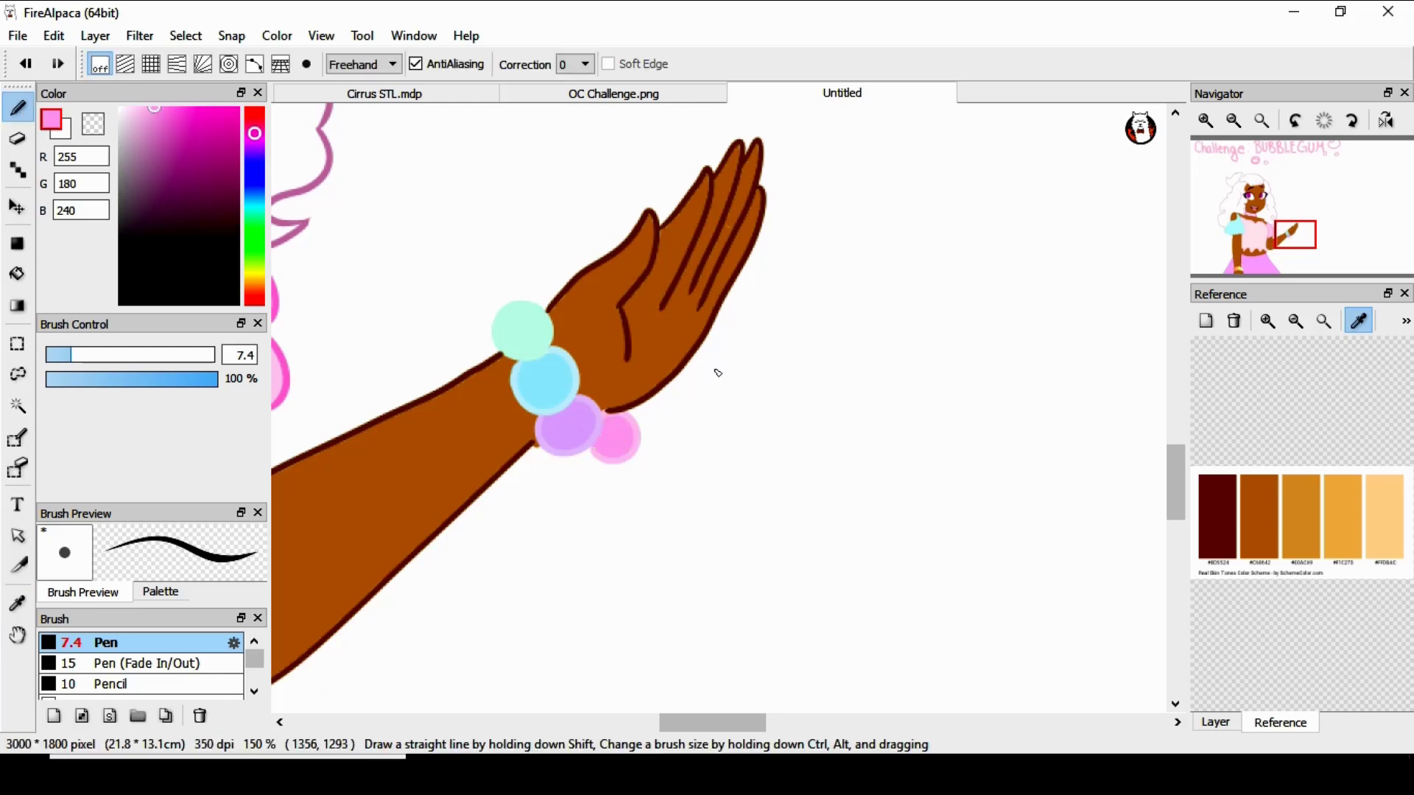
Paint shine highlights on the raised wrist's beads in pale tints of each bead's colour.
key("i")
left_click(545, 396)
key("b")
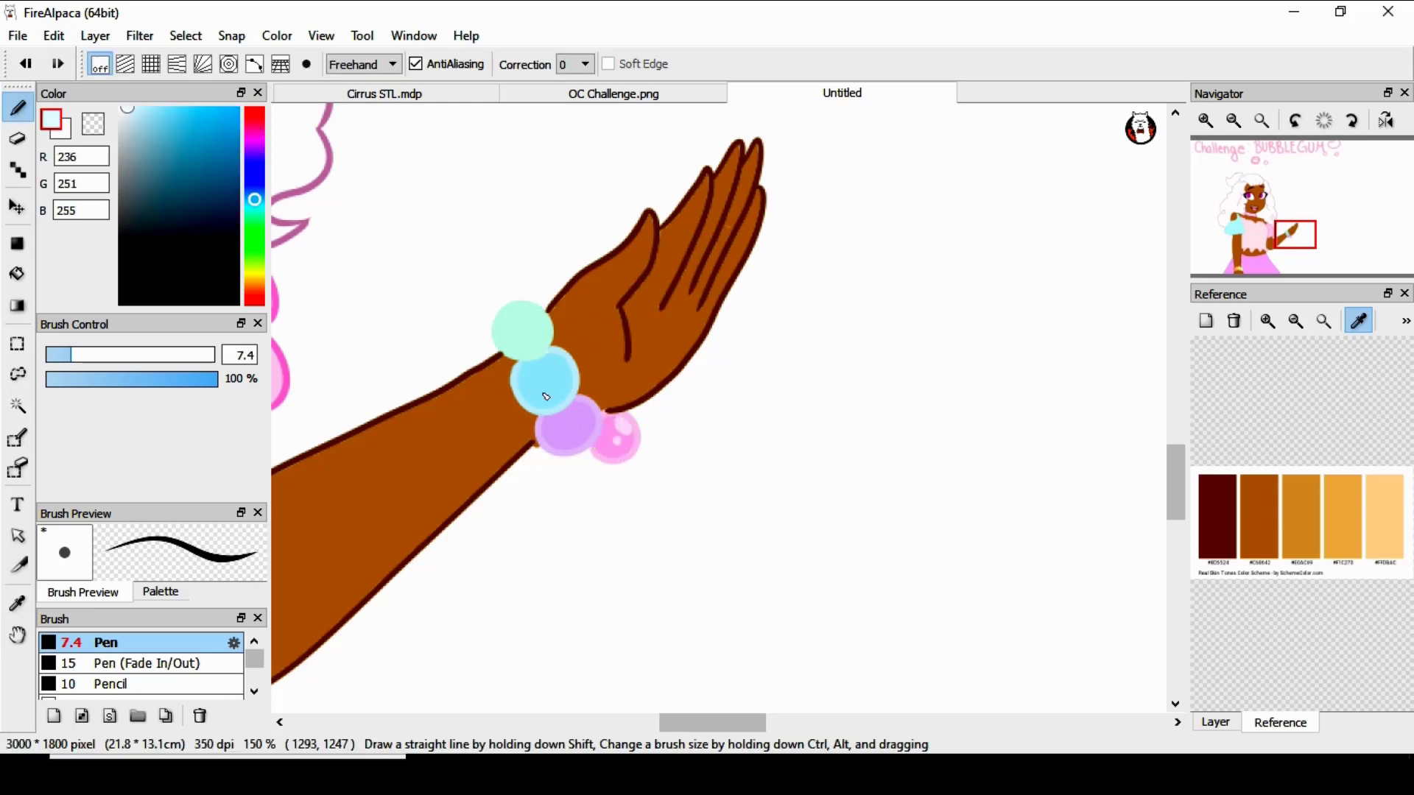
key("i")
left_click(512, 318)
key("b")
left_click_drag(532, 324, 549, 314)
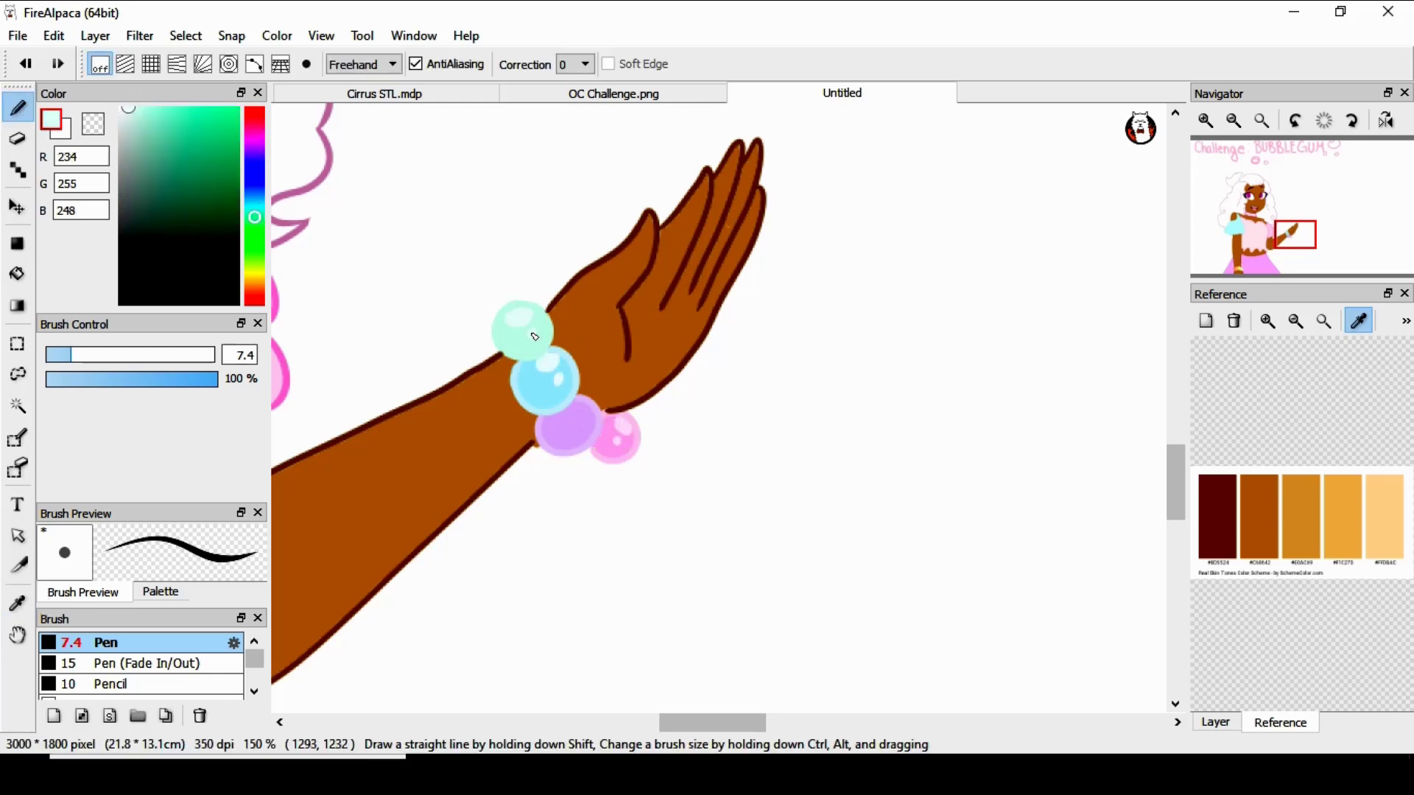
key("i")
left_click(585, 414)
key("b")
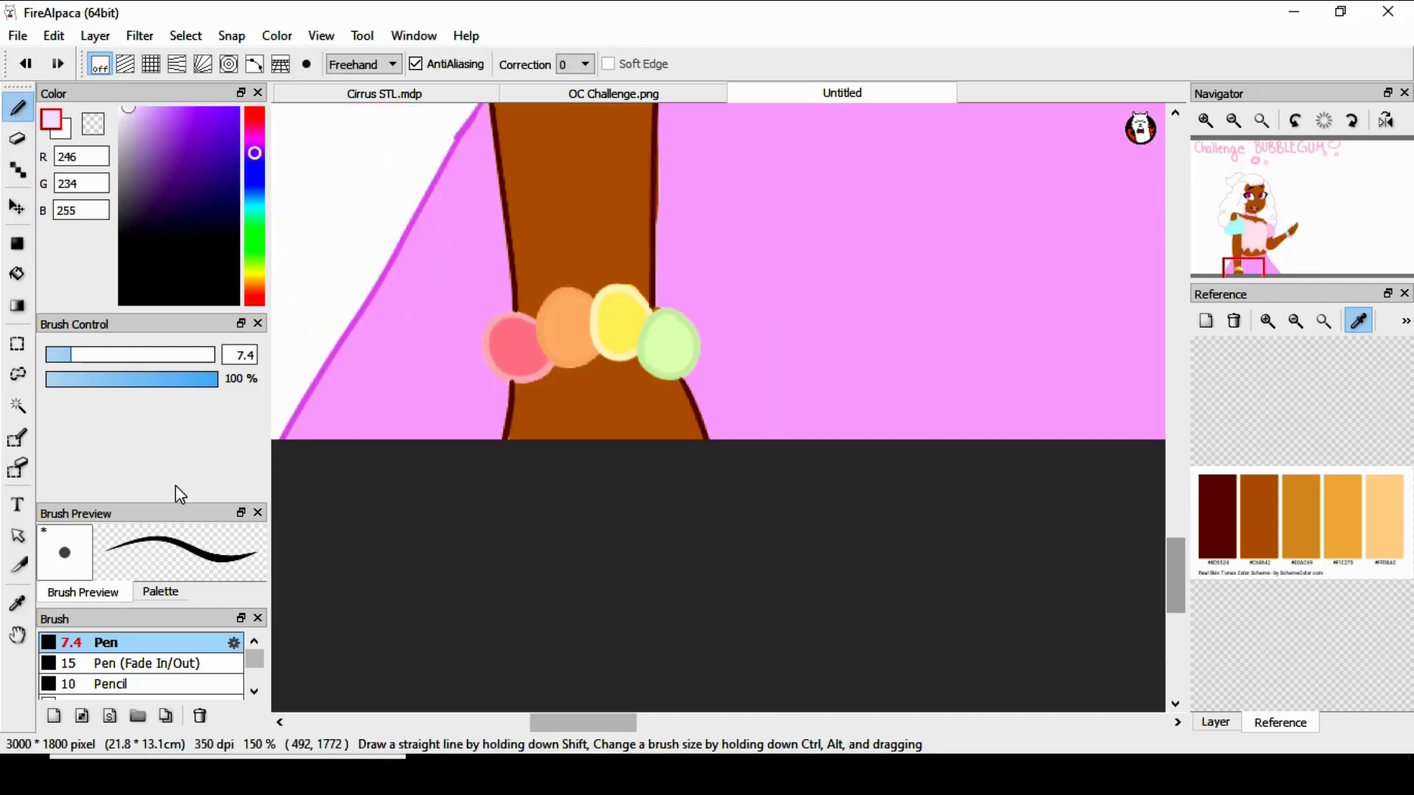
Add shine highlights to the lowered wrist's red-pink and orange beads, using pale orange (RGB 255, 237, 225) on the orange one.
key("i")
left_click(516, 347)
left_click_drag(130, 112, 124, 95)
key("b")
left_click_drag(502, 325, 496, 344)
key("i")
left_click(569, 326)
left_click_drag(167, 111, 132, 104)
key("b")
left_click_drag(574, 300, 590, 310)
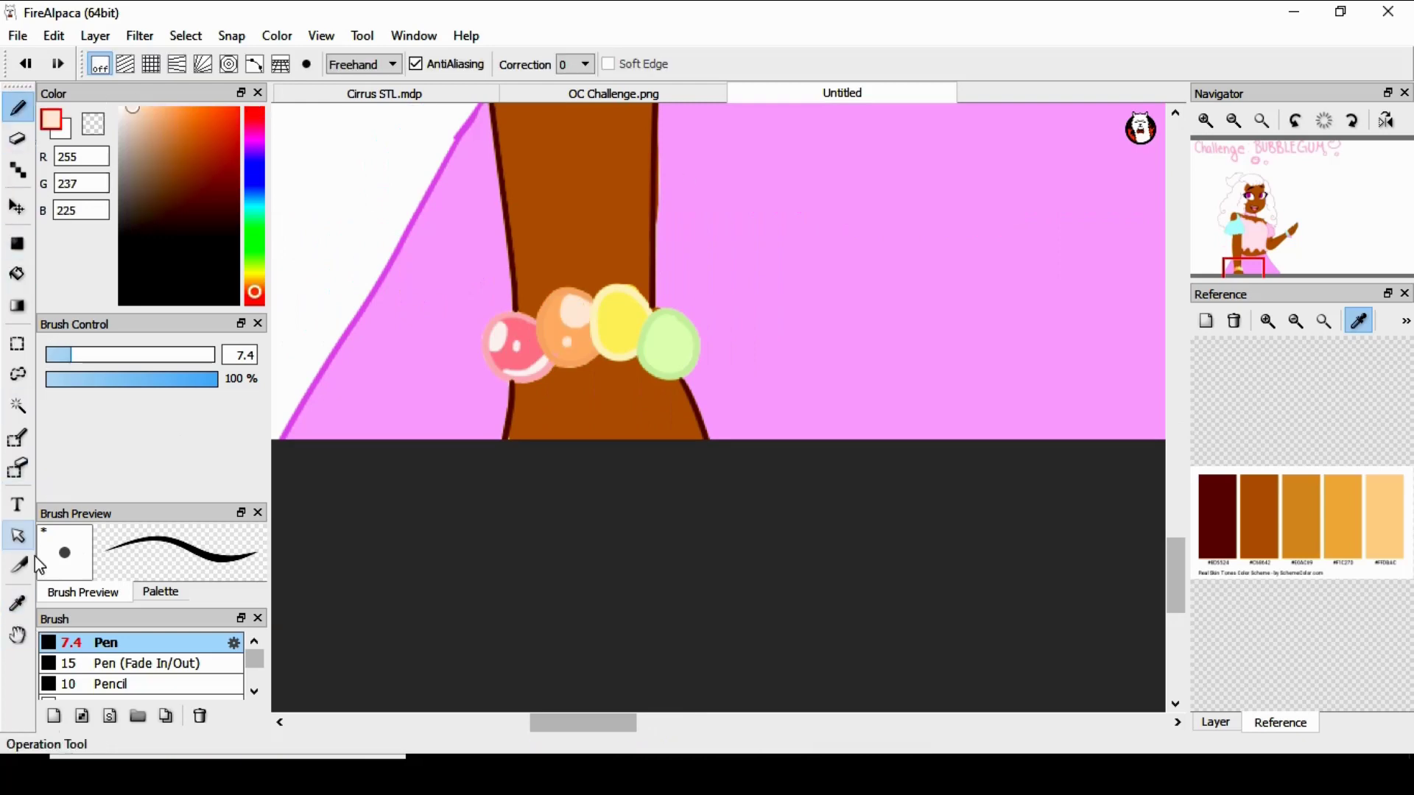
Add shine highlights to the yellow bead (RGB 255, 253, 247) and the green bead (RGB 244, 255, 234).
left_click(17, 603)
left_click(619, 324)
left_click_drag(151, 112, 124, 96)
left_click(18, 109)
left_click_drag(617, 299, 607, 313)
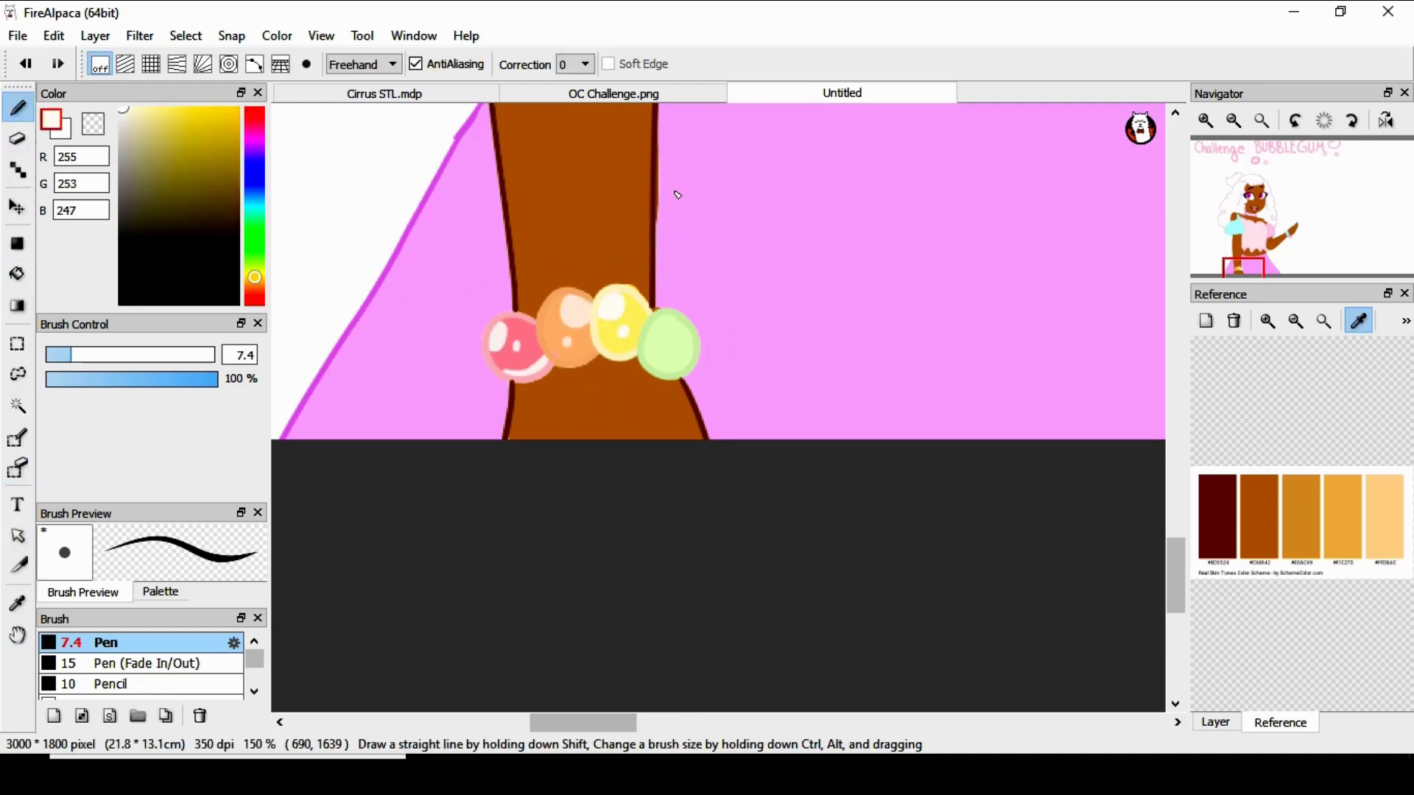
left_click(17, 603)
left_click(667, 344)
left_click_drag(153, 110, 129, 92)
left_click(17, 108)
left_click_drag(663, 321, 651, 336)
left_click(662, 353)
Fill the choker with pink (RGB 248, 162, 234) using the Bucket.
left_click(1234, 120)
left_click(1234, 120)
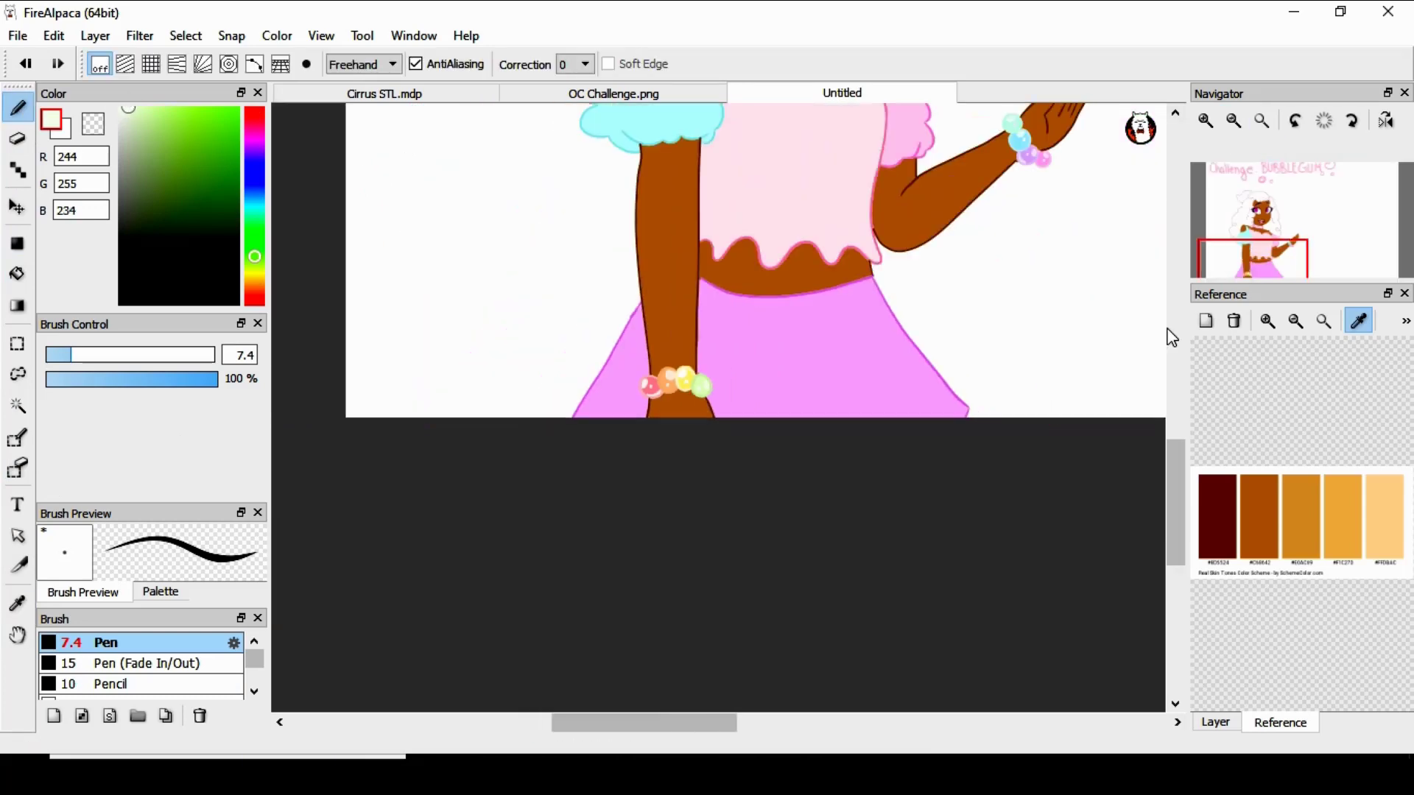
left_click_drag(1176, 478, 1196, 393)
left_click(1205, 120)
left_click(1206, 120)
left_click(1206, 120)
left_click(159, 112)
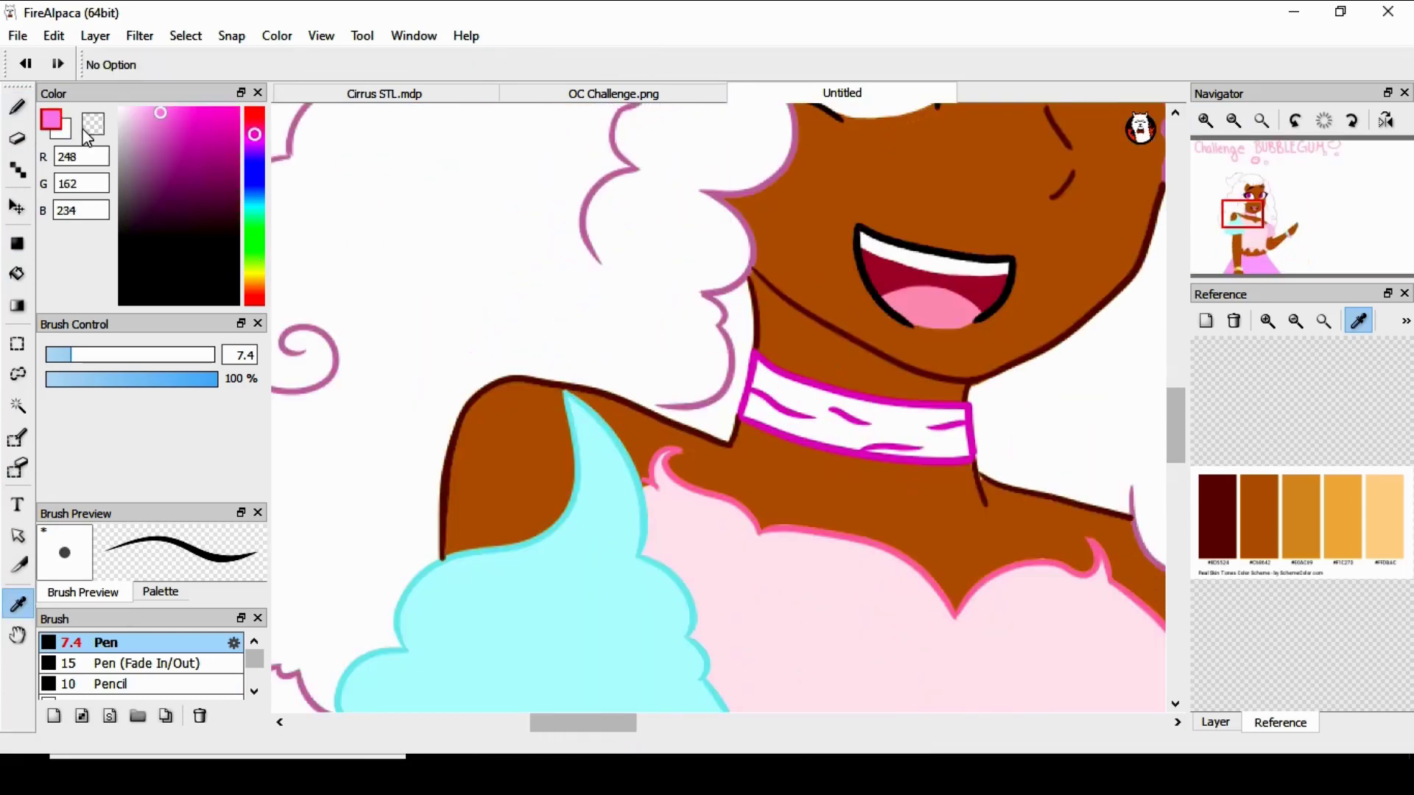
left_click(17, 273)
left_click(900, 427)
Fill the hair sections and the ponytail with pink (RGB 255, 184, 230) using the Bucket.
left_click_drag(1176, 405, 1176, 360)
left_click(18, 604)
left_click(292, 497)
left_click(151, 109)
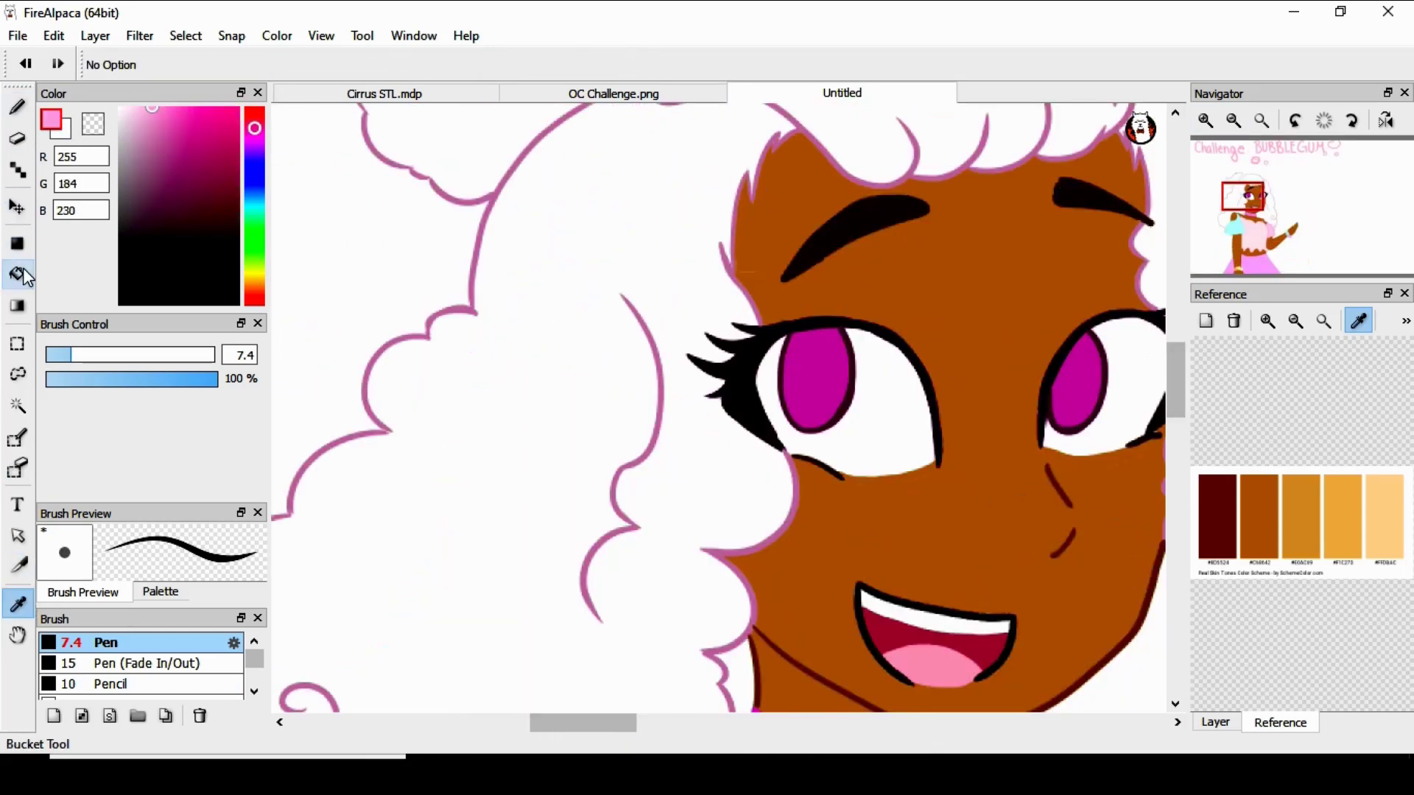
left_click(17, 273)
left_click(530, 354)
left_click(1233, 120)
left_click(1234, 120)
left_click(714, 511)
left_click(884, 521)
left_click(799, 284)
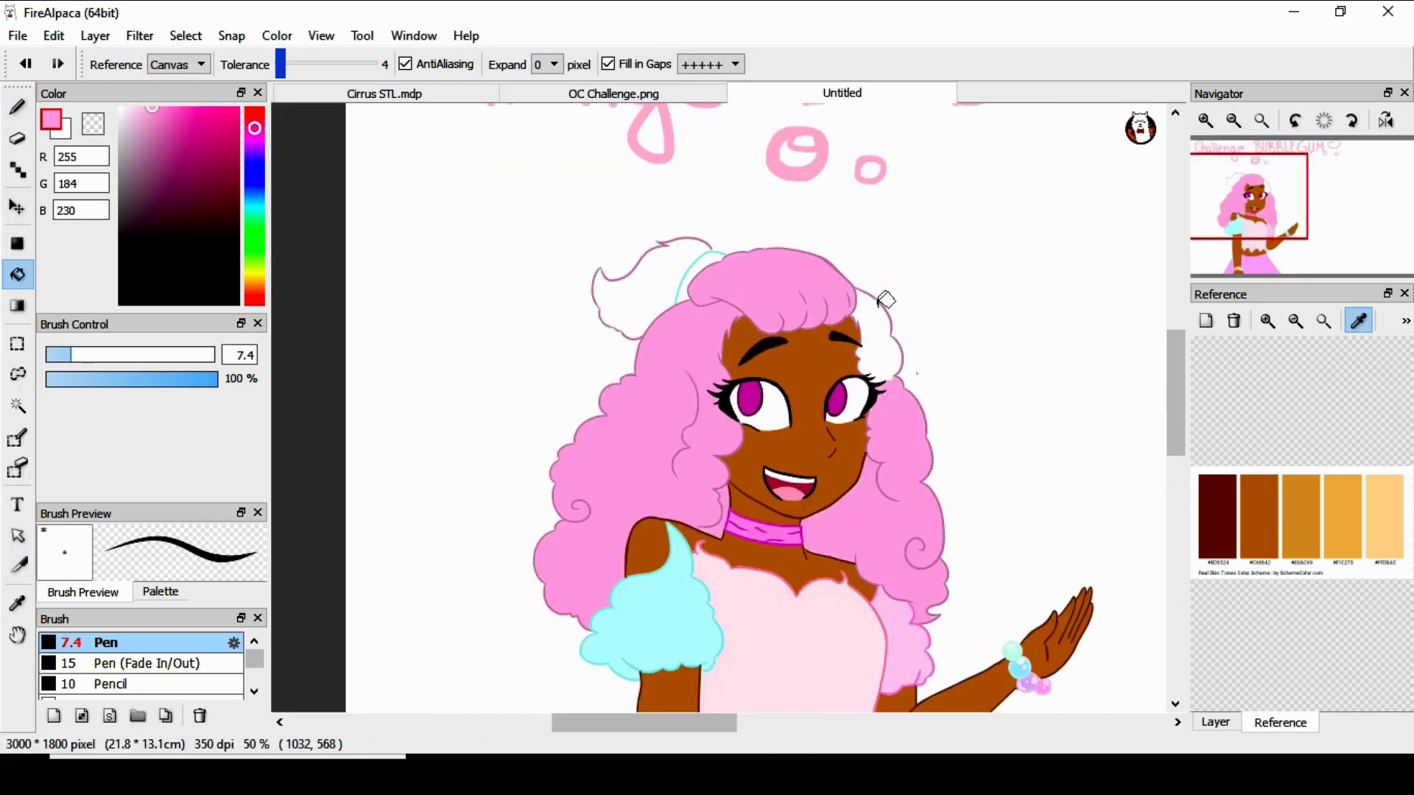
left_click(878, 308)
left_click(651, 290)
Refill the ponytail, fringe and side hair sections with a lighter pink.
left_click_drag(1175, 388, 1212, 396)
left_click(139, 109)
left_click(667, 247)
left_click(766, 168)
left_click(657, 165)
left_click(886, 234)
left_click(901, 295)
left_click(726, 390)
Fill the ponytail's hair tie with the cyan sampled from the puffy sleeve.
left_click(1206, 120)
left_click(1205, 120)
left_click(17, 603)
left_click(589, 582)
left_click(17, 274)
mouse_move(1176, 440)
left_mouse_down()
mouse_move(1177, 390)
mouse_move(1161, 442)
mouse_move(1201, 394)
mouse_move(1194, 414)
left_mouse_up()
left_click(713, 221)
Paint pink ovals (RGB 246, 134, 224) inside both irises and add white highlights above them.
left_click(17, 603)
left_click(773, 547)
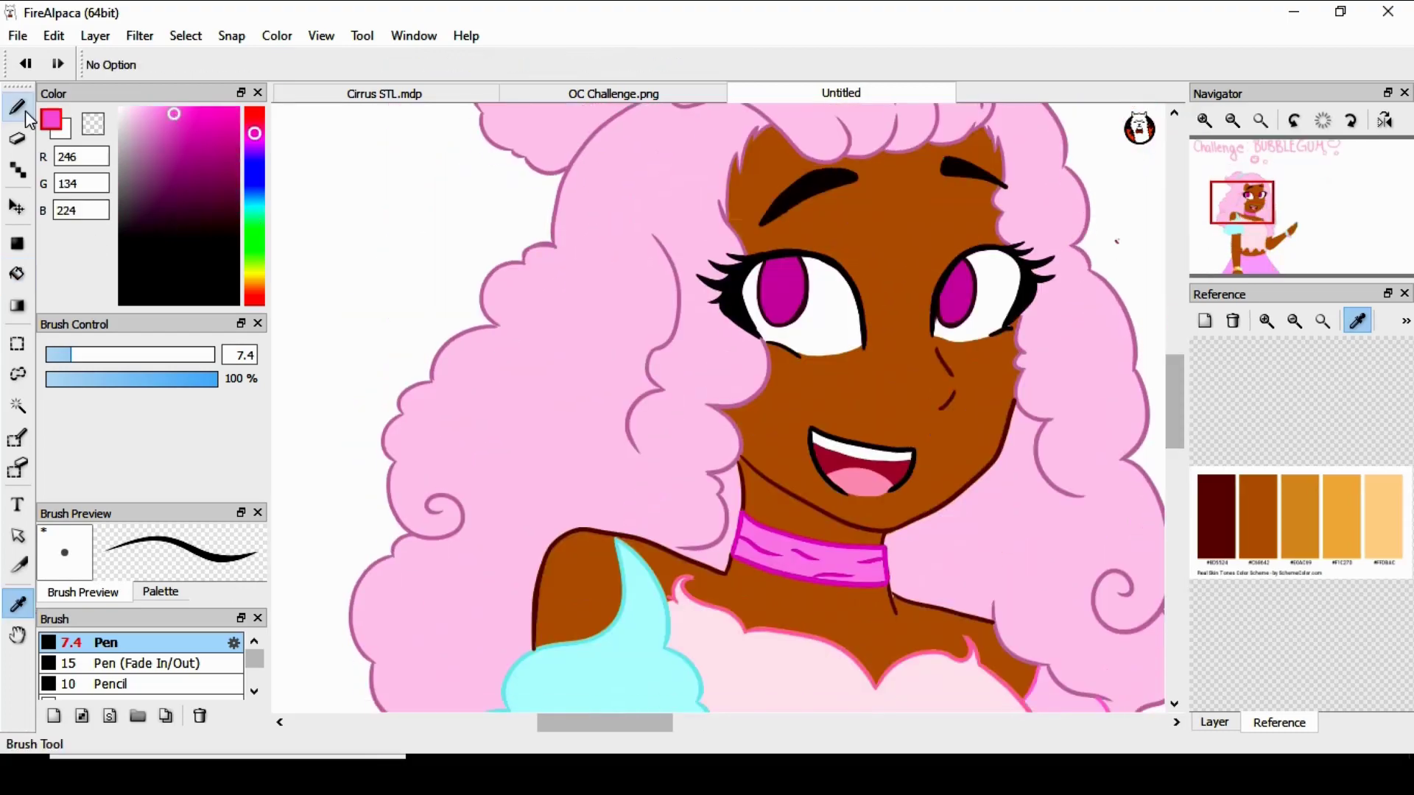
left_click(27, 113)
left_click_drag(777, 281, 784, 300)
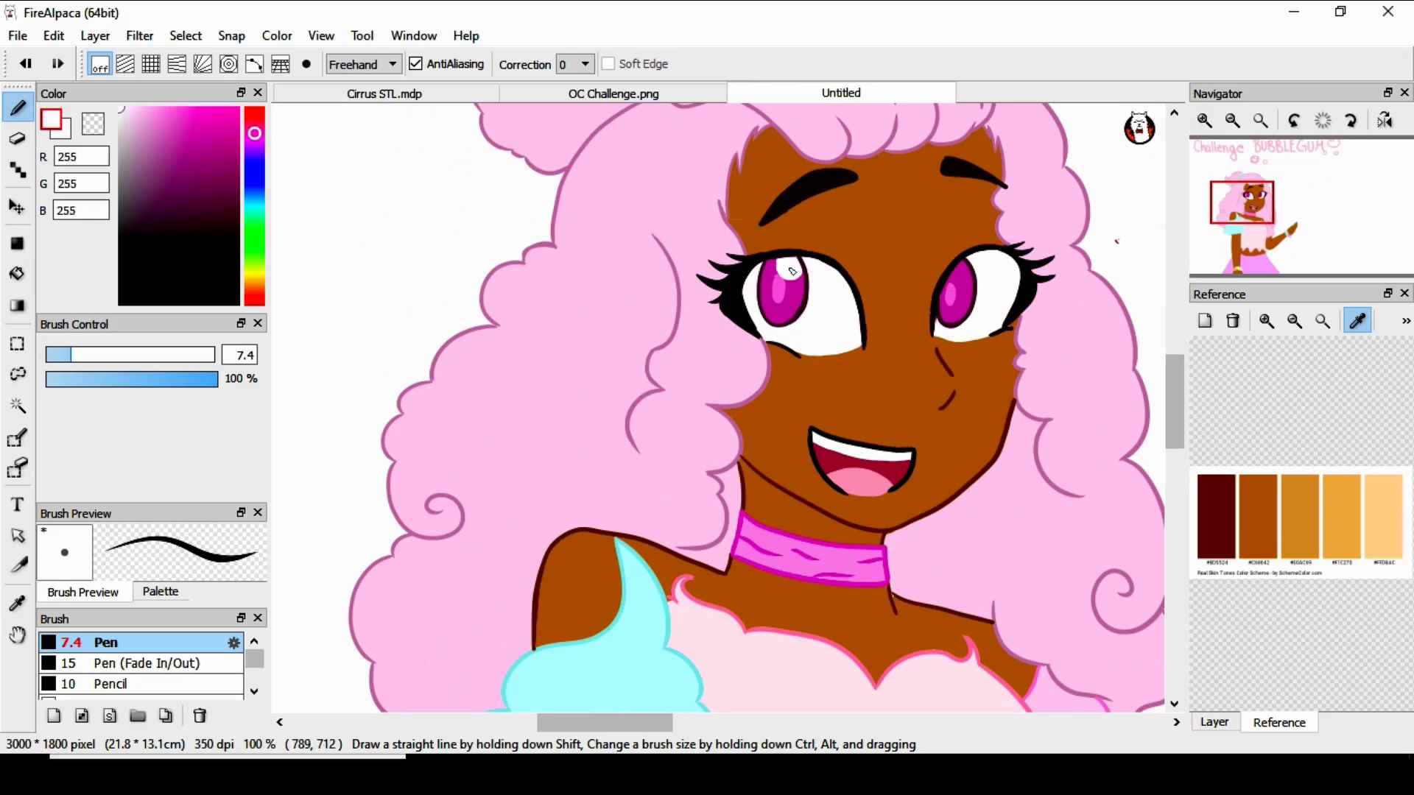
left_click_drag(974, 280, 964, 274)
Paint dark magenta pupils (RGB 173, 50, 148) over the pink ovals in both eyes.
left_click(1232, 120)
left_click(1232, 120)
left_click(1205, 120)
left_click(1204, 120)
left_click(170, 138)
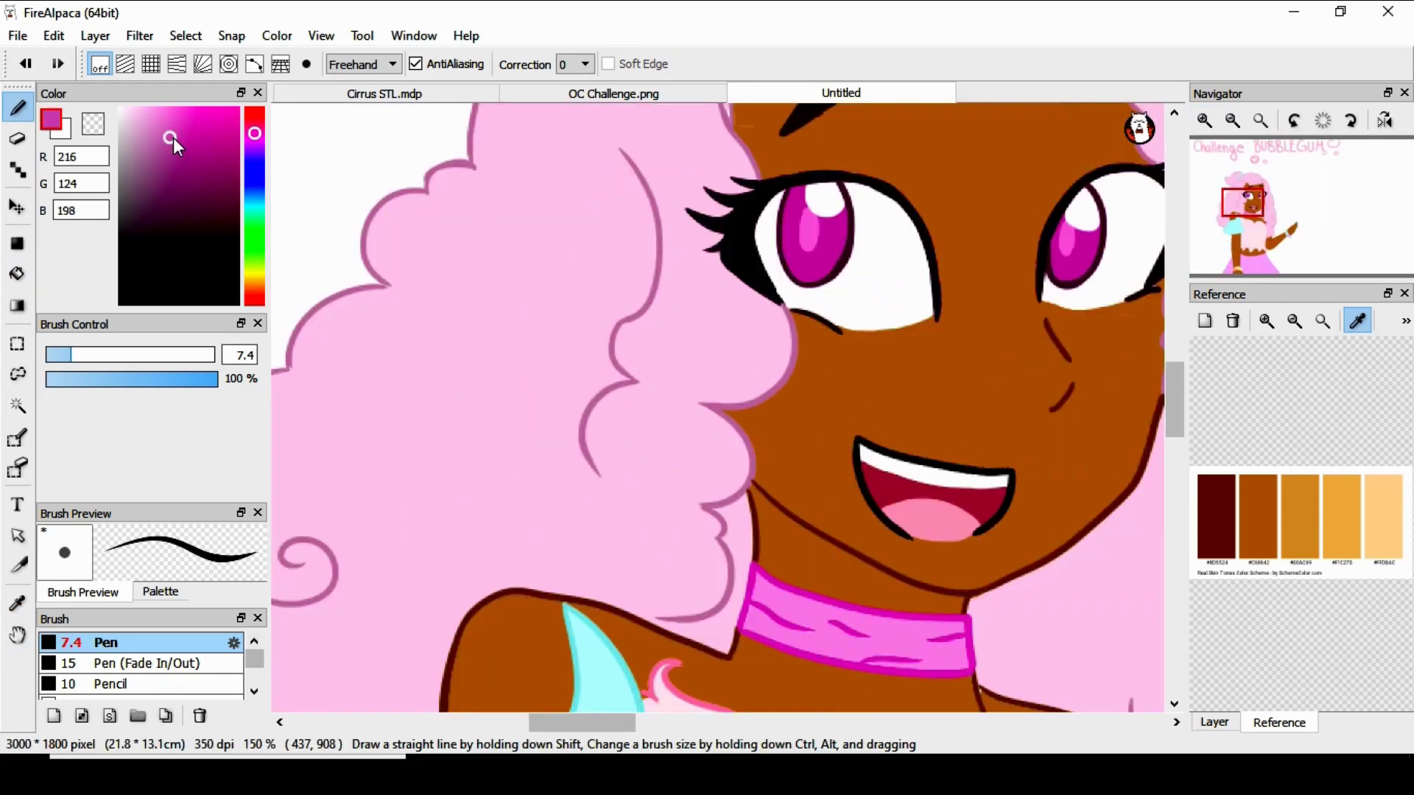
left_click(190, 146)
left_click_drag(808, 213, 804, 248)
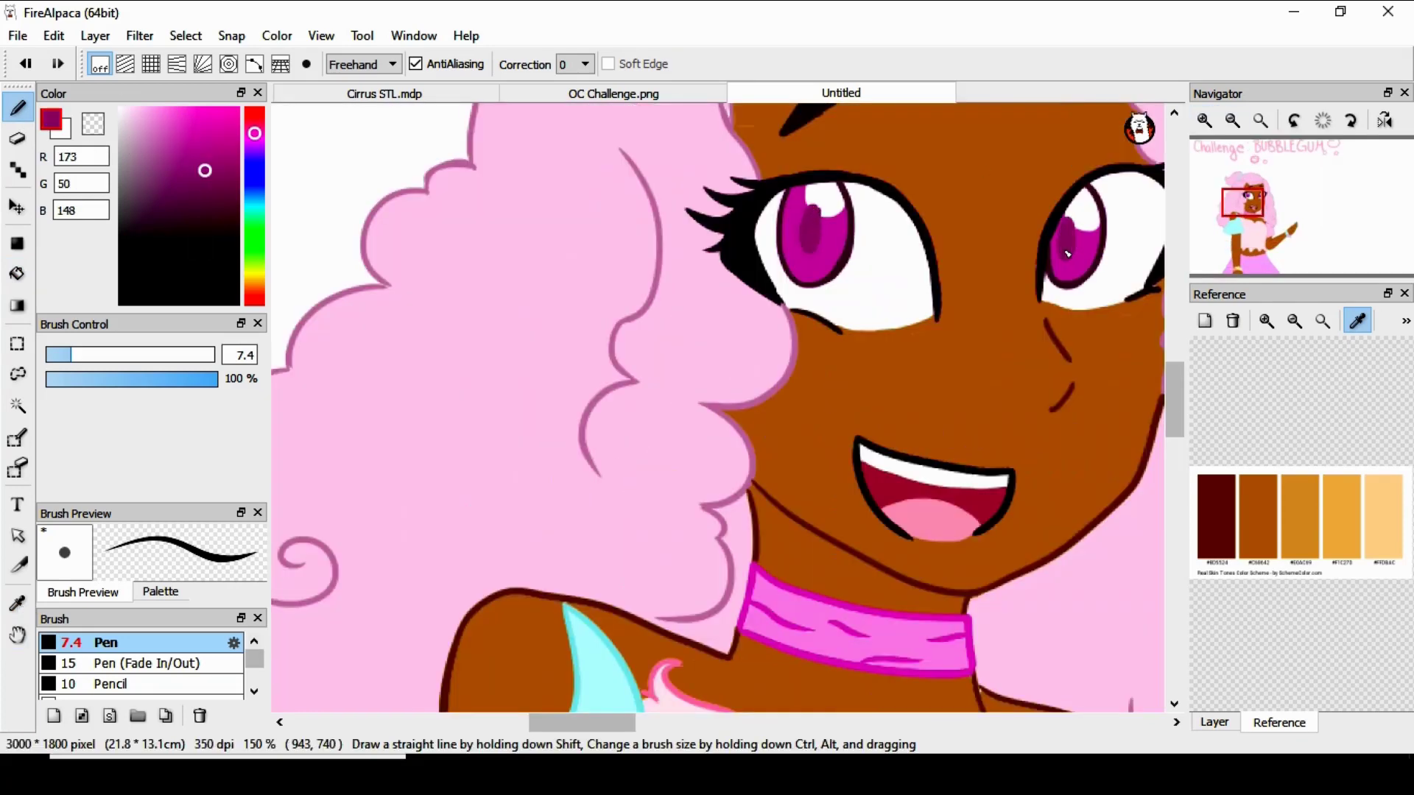
Paint bright pink crescents (RGB 249, 114, 223) along the lower edge of both irises.
scroll(1067, 254, "down", 4)
scroll(882, 342, "up", 6)
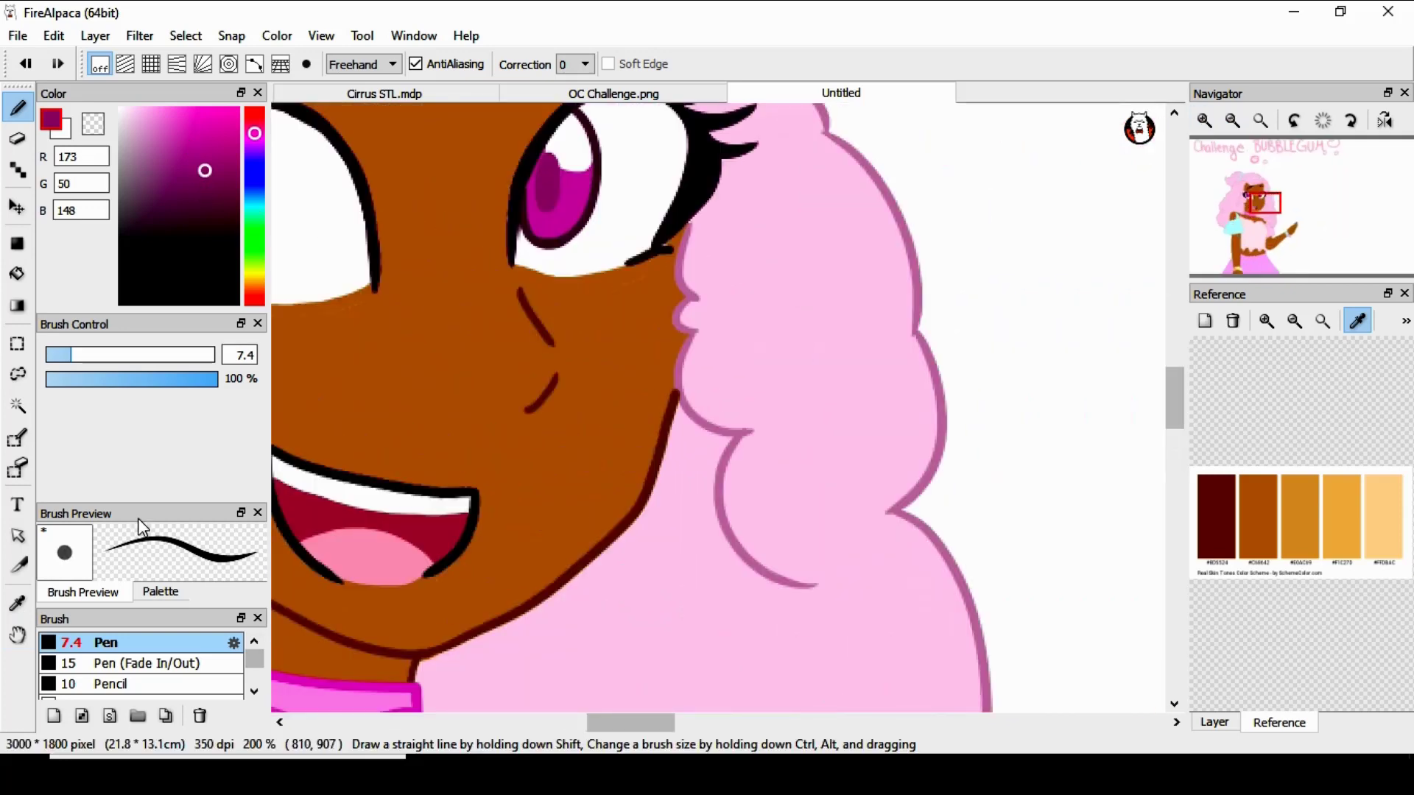
left_click(18, 604)
left_click(441, 240)
left_click(17, 108)
left_click(18, 604)
left_click(564, 214)
left_click_drag(181, 128, 184, 112)
left_click(18, 109)
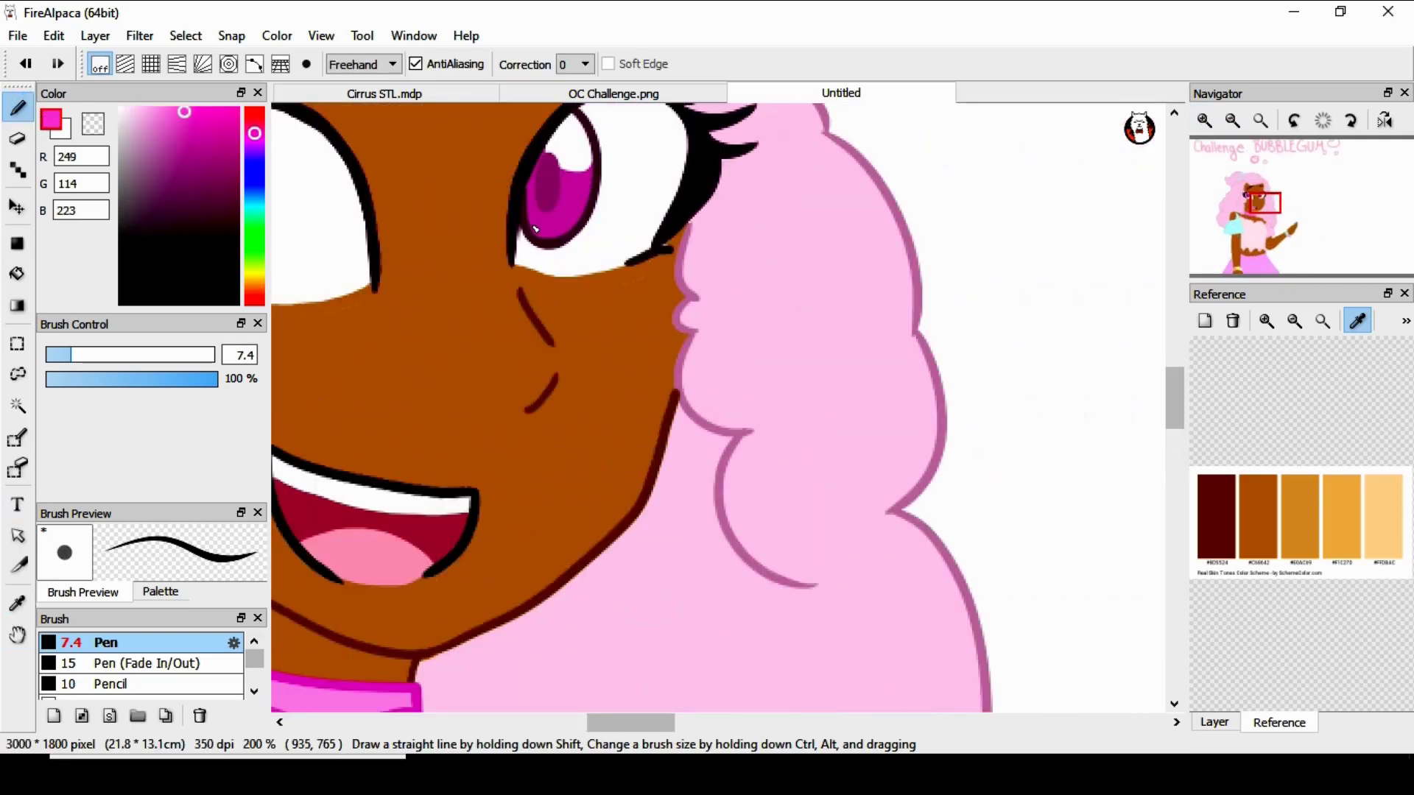
Shade the neck below the chin and the forehead beneath the fringe with darker brown (RGB 176, 117, 53).
scroll(589, 705, "down", 3)
mouse_move(1175, 387)
left_mouse_down()
mouse_move(1176, 471)
mouse_move(1175, 398)
left_mouse_up()
left_click(255, 289)
left_click(203, 169)
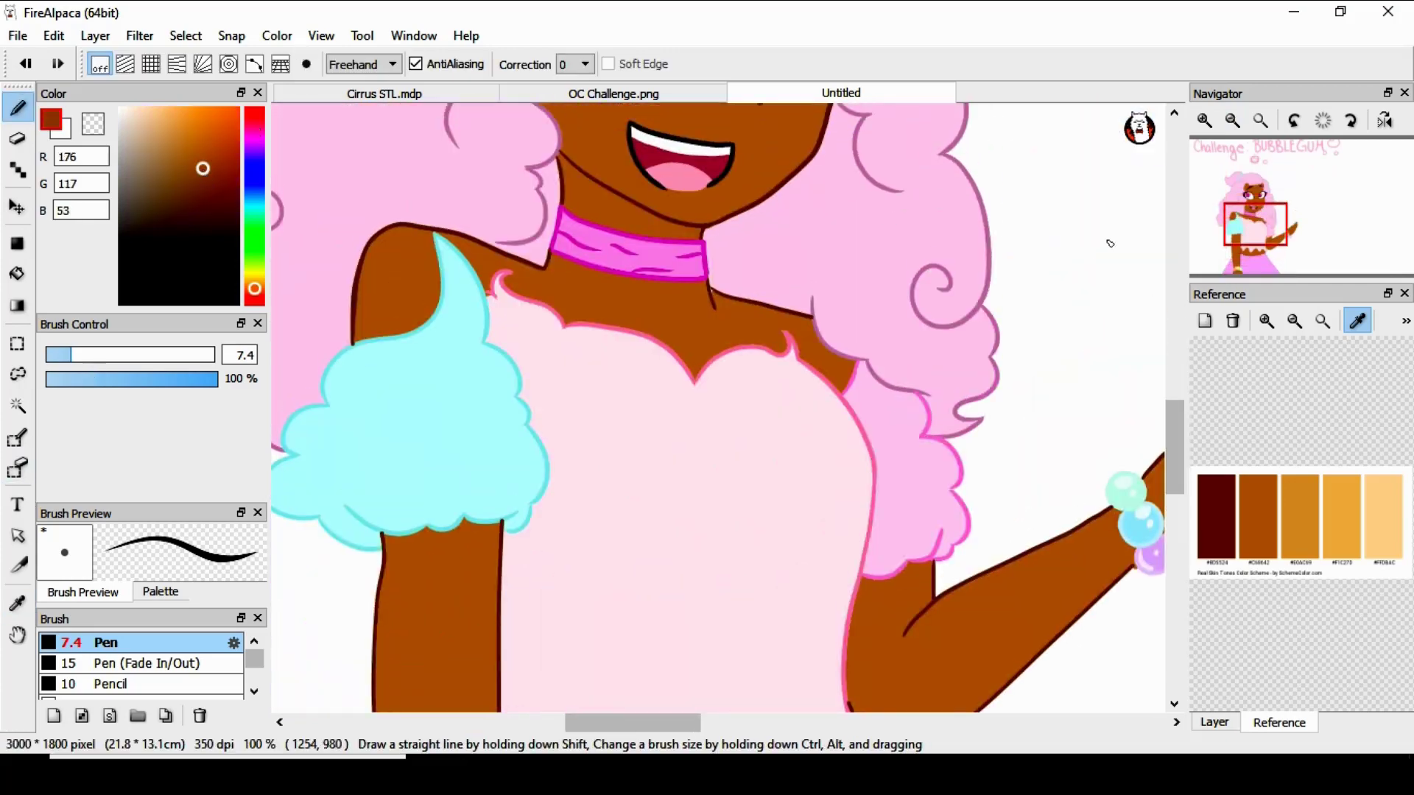
scroll(942, 366, "up", 3)
mouse_move(681, 486)
left_mouse_down()
mouse_move(491, 396)
mouse_move(573, 453)
mouse_move(472, 382)
mouse_move(679, 494)
left_mouse_up()
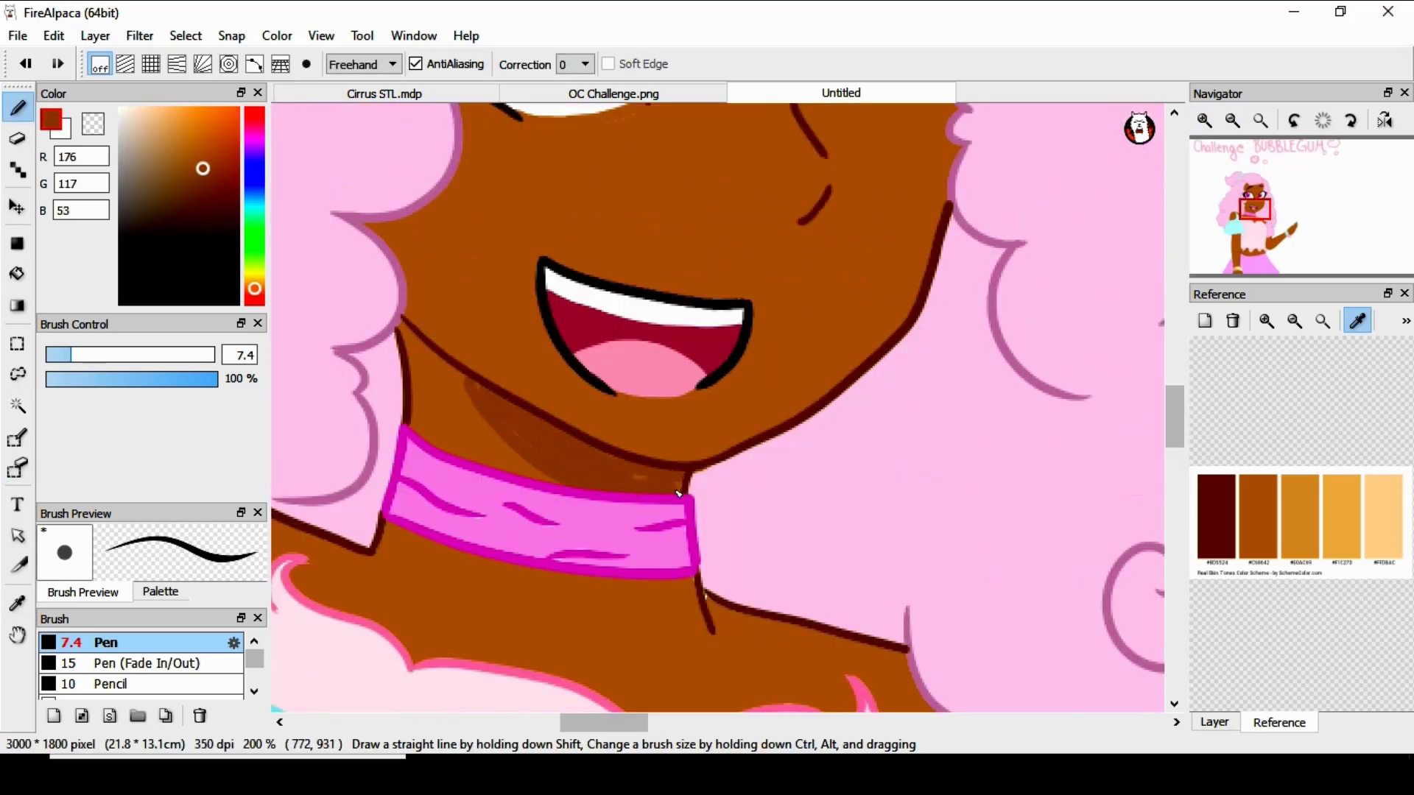
scroll(537, 370, "up", 5)
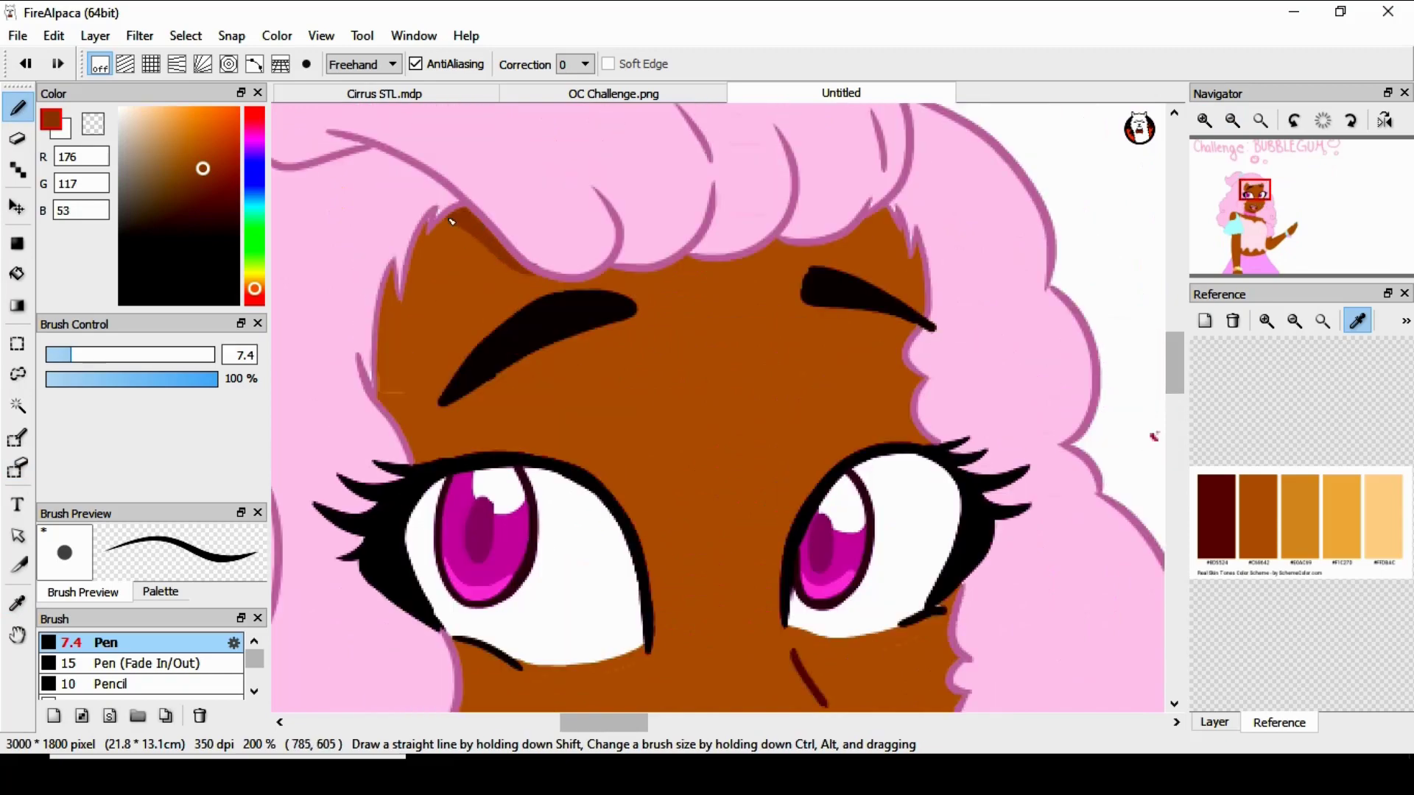
Shade the upper arms beneath the puffy sleeves with the darker brown.
left_click_drag(1174, 348, 1174, 502)
left_click_drag(1007, 261, 1104, 227)
left_click_drag(614, 721, 566, 714)
key("ctrl+z")
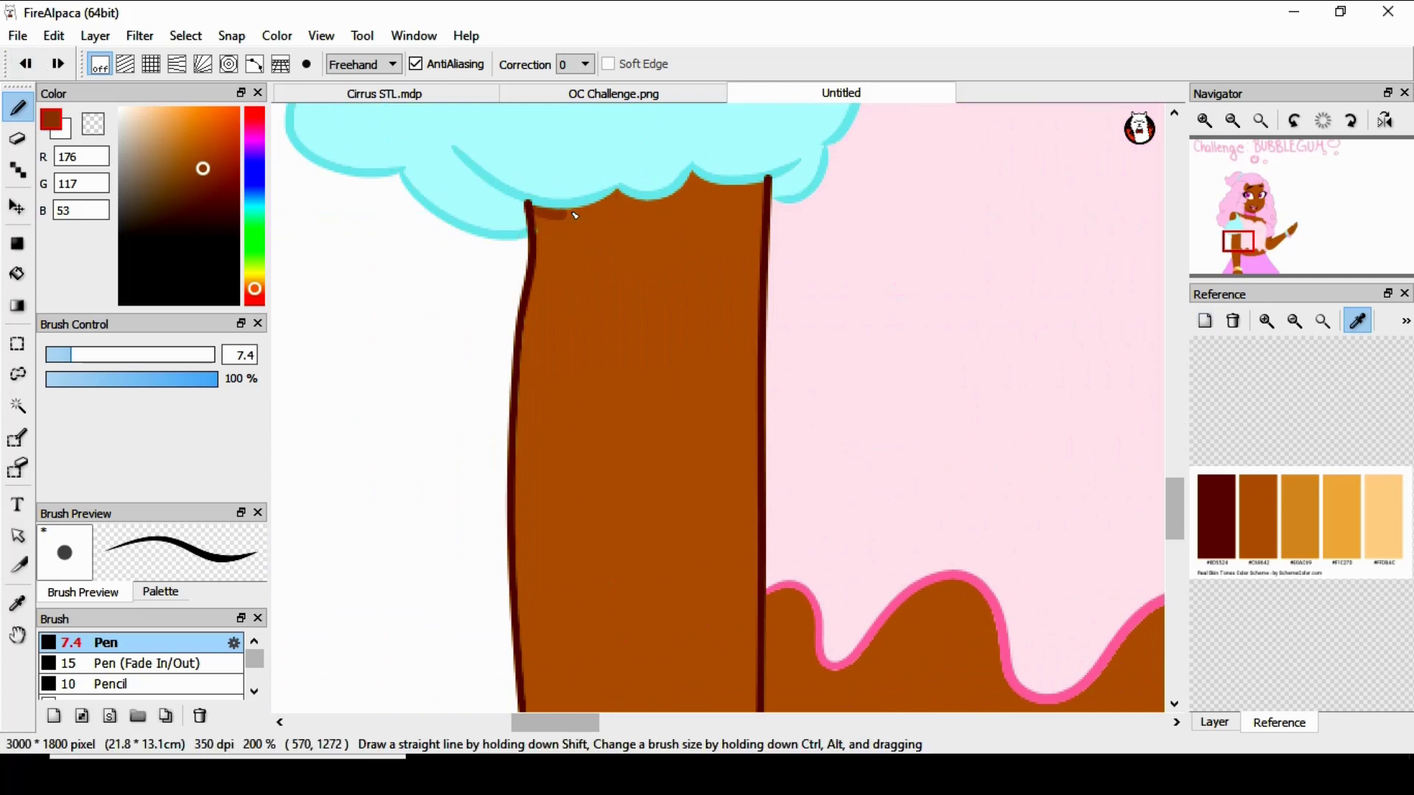
left_click_drag(571, 212, 633, 199)
left_click(601, 166, "alt")
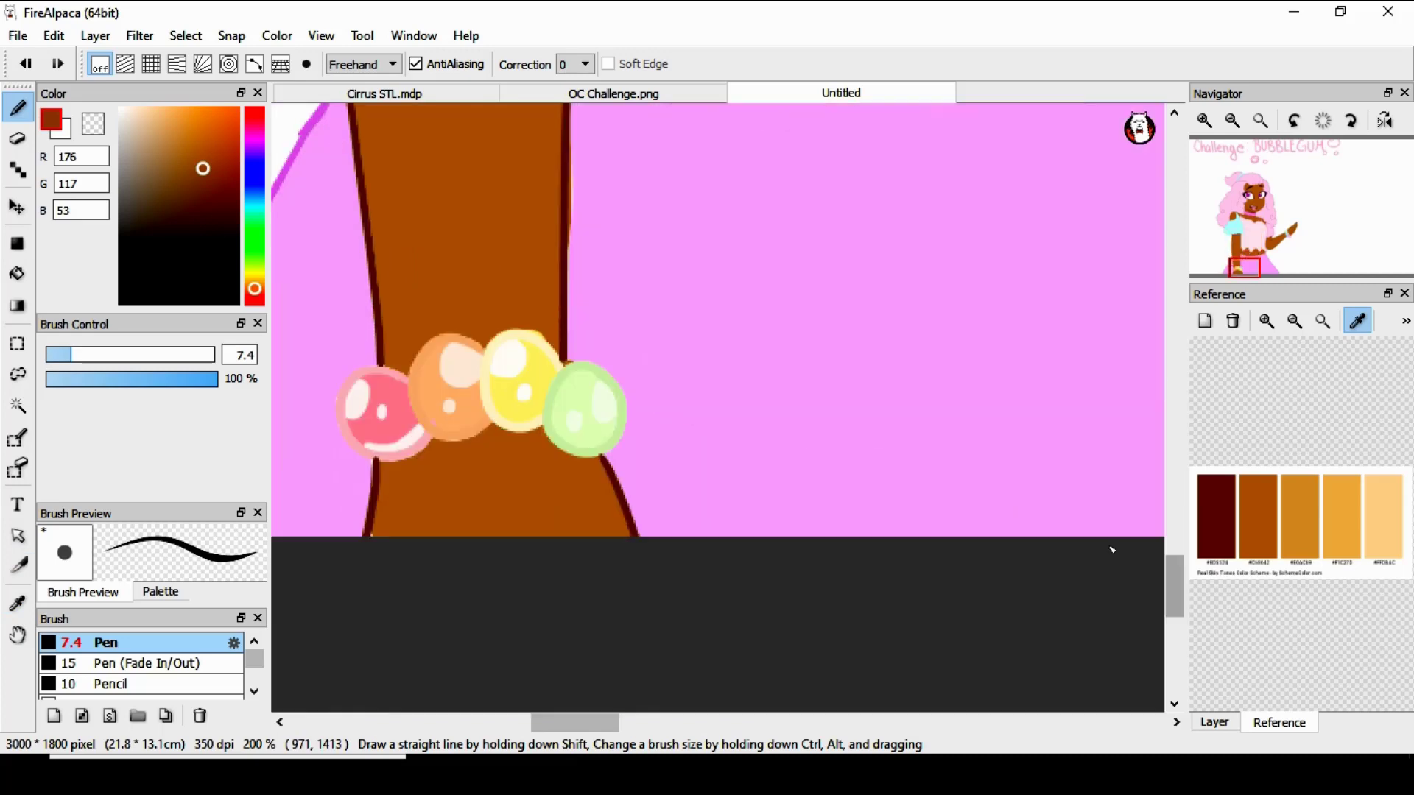
Shade the skin beside both bead bracelets and along the raised palm's creases, touching up with the base skin brown (RGB 198, 134, 66).
left_click_drag(382, 467, 542, 436)
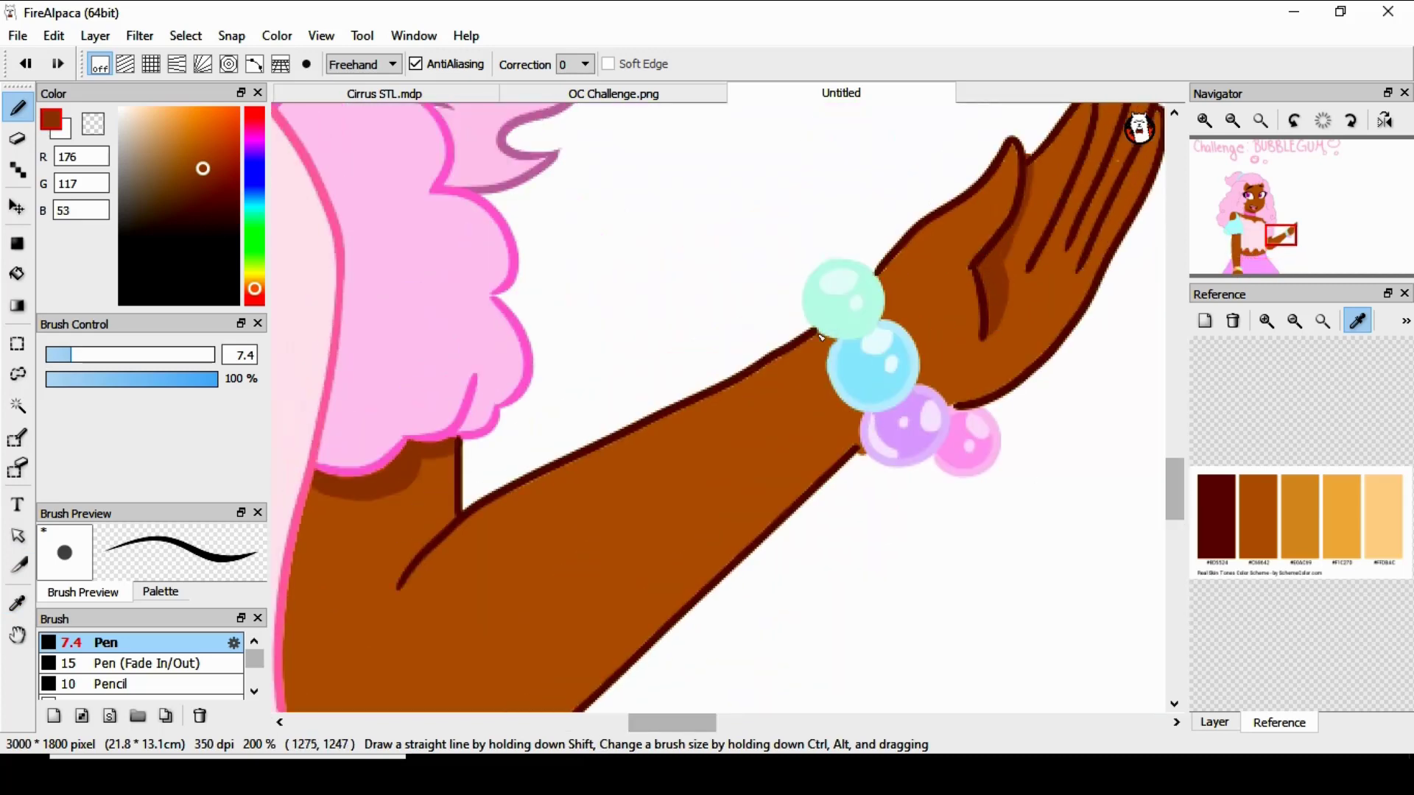
left_click_drag(853, 428, 859, 448)
left_click(428, 500, "alt")
left_click_drag(509, 493, 606, 455)
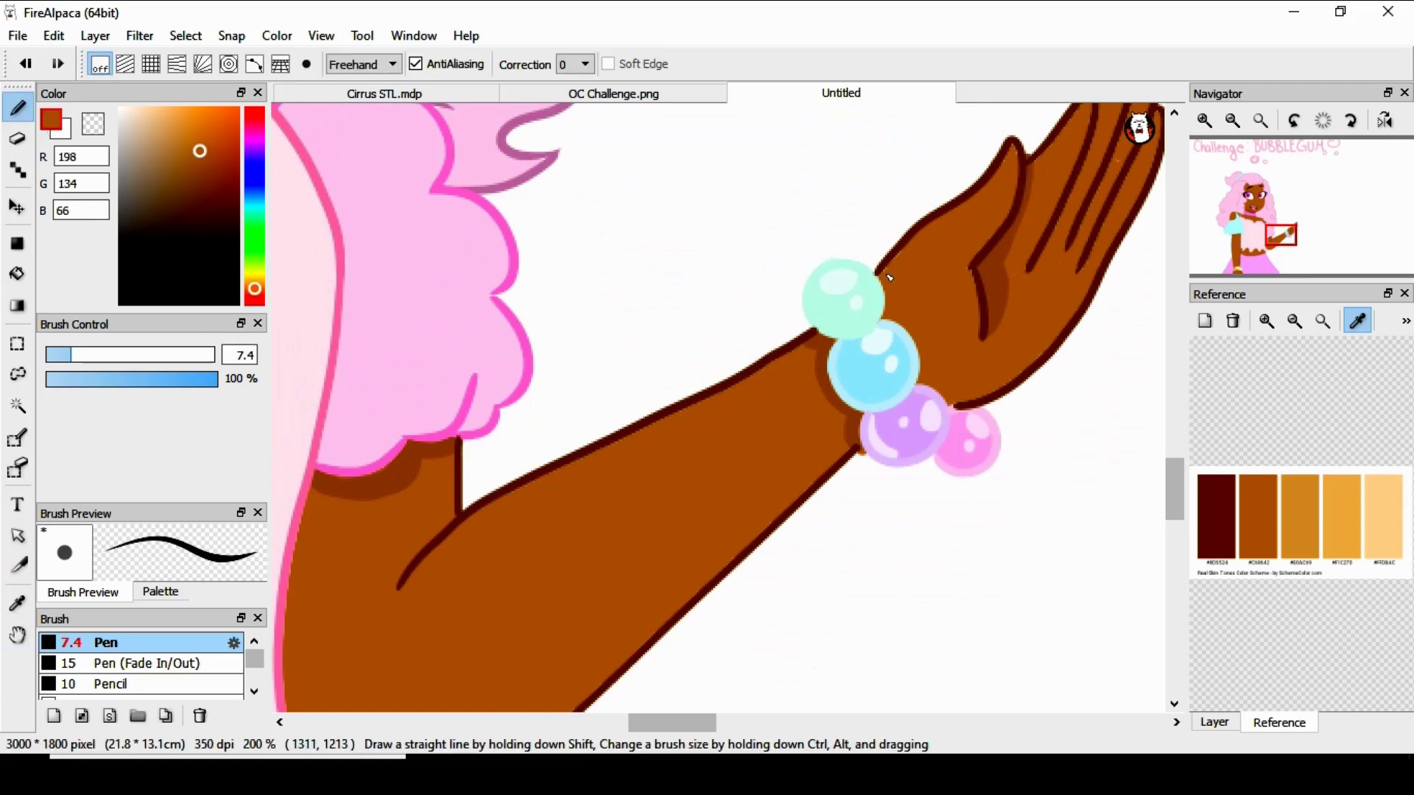
scroll(1048, 432, "up", 5)
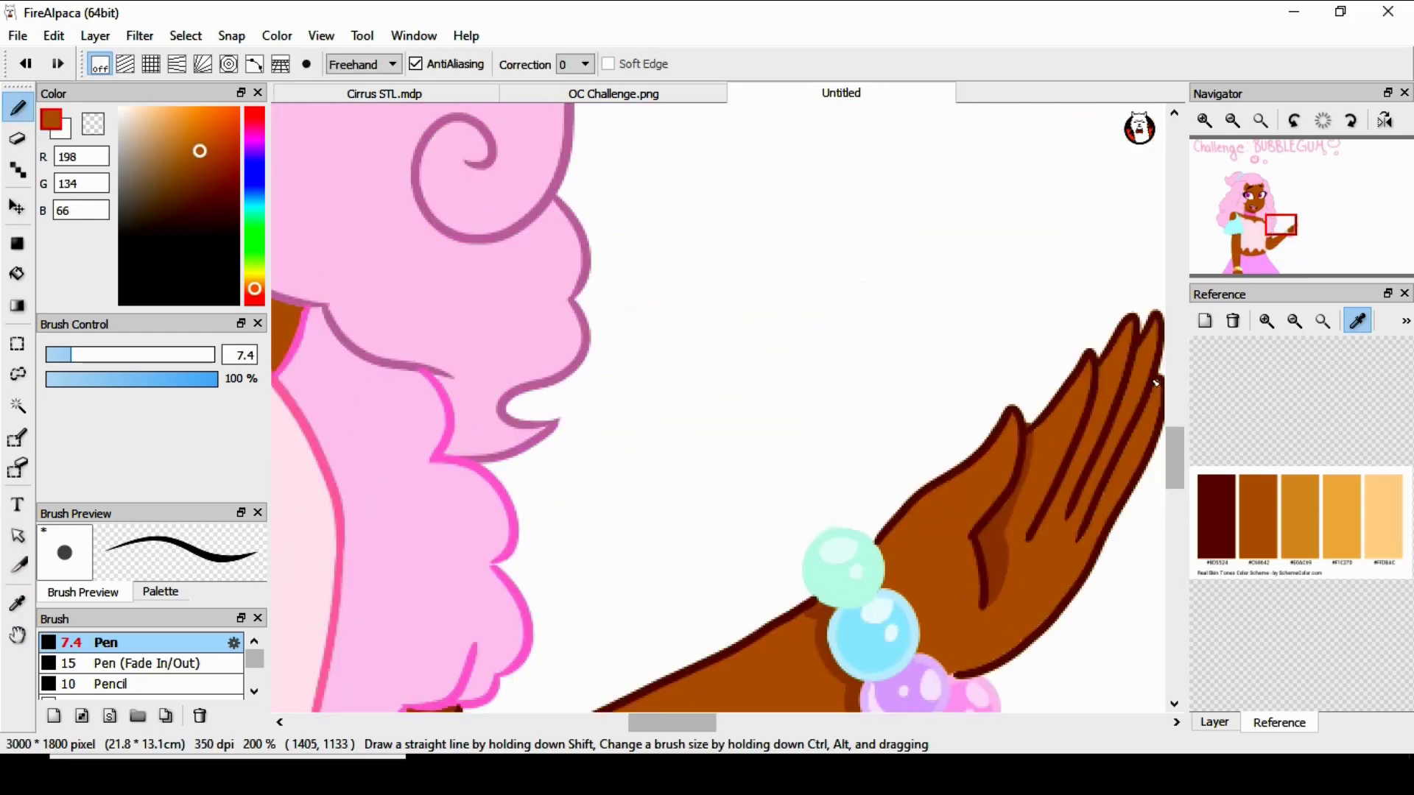
Shade the bare waist along the top's wavy hem with the sampled shadow brown (RGB 176, 117, 53).
left_click_drag(1172, 458, 1173, 483)
left_click(1232, 120)
left_click(1233, 120)
left_click_drag(669, 722, 630, 722)
mouse_move(1179, 442)
left_mouse_down()
mouse_move(1184, 385)
mouse_move(1173, 536)
left_mouse_up()
left_click(1204, 120)
left_click(1204, 120)
left_click(17, 604)
left_click(328, 587)
left_click(20, 109)
left_click_drag(360, 134, 442, 208)
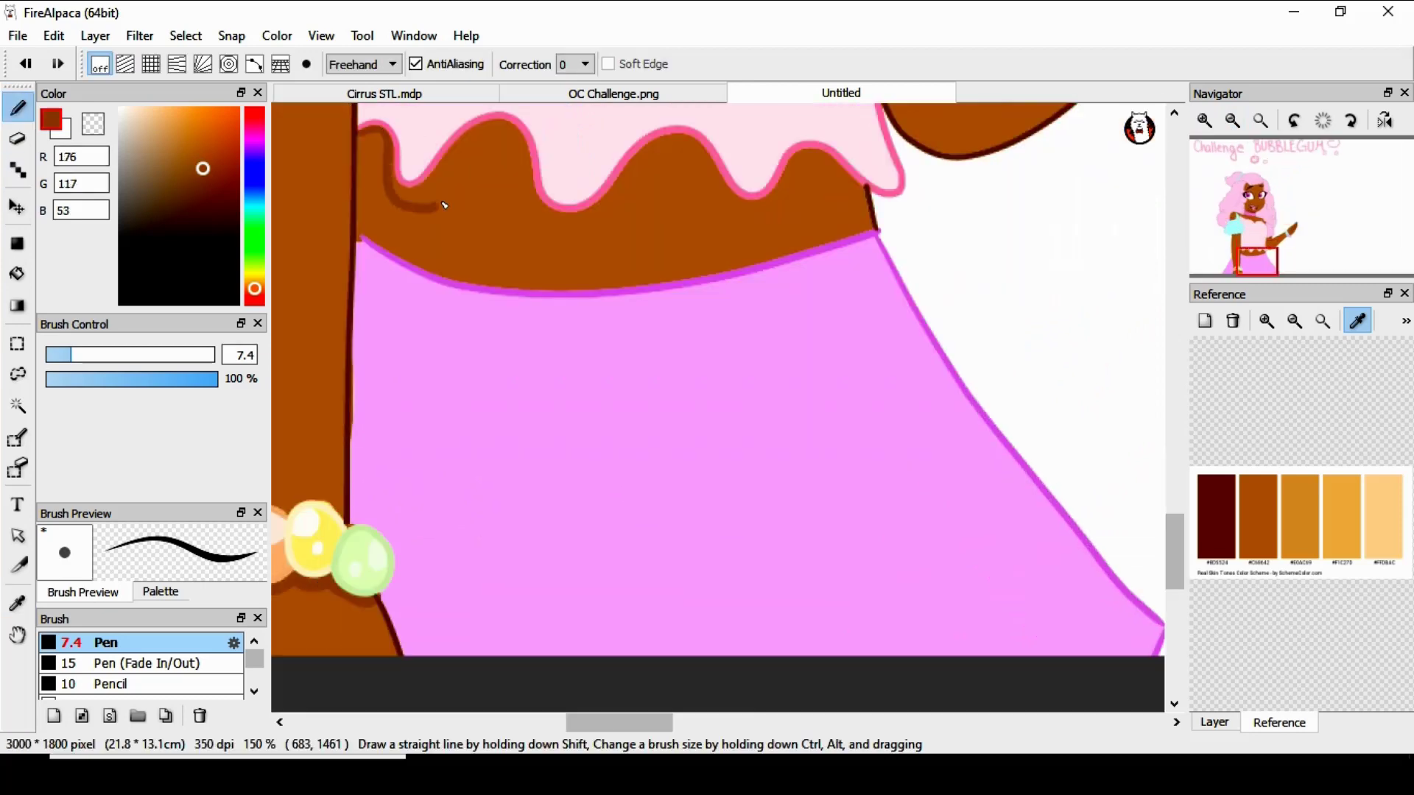
left_click_drag(517, 129, 630, 169)
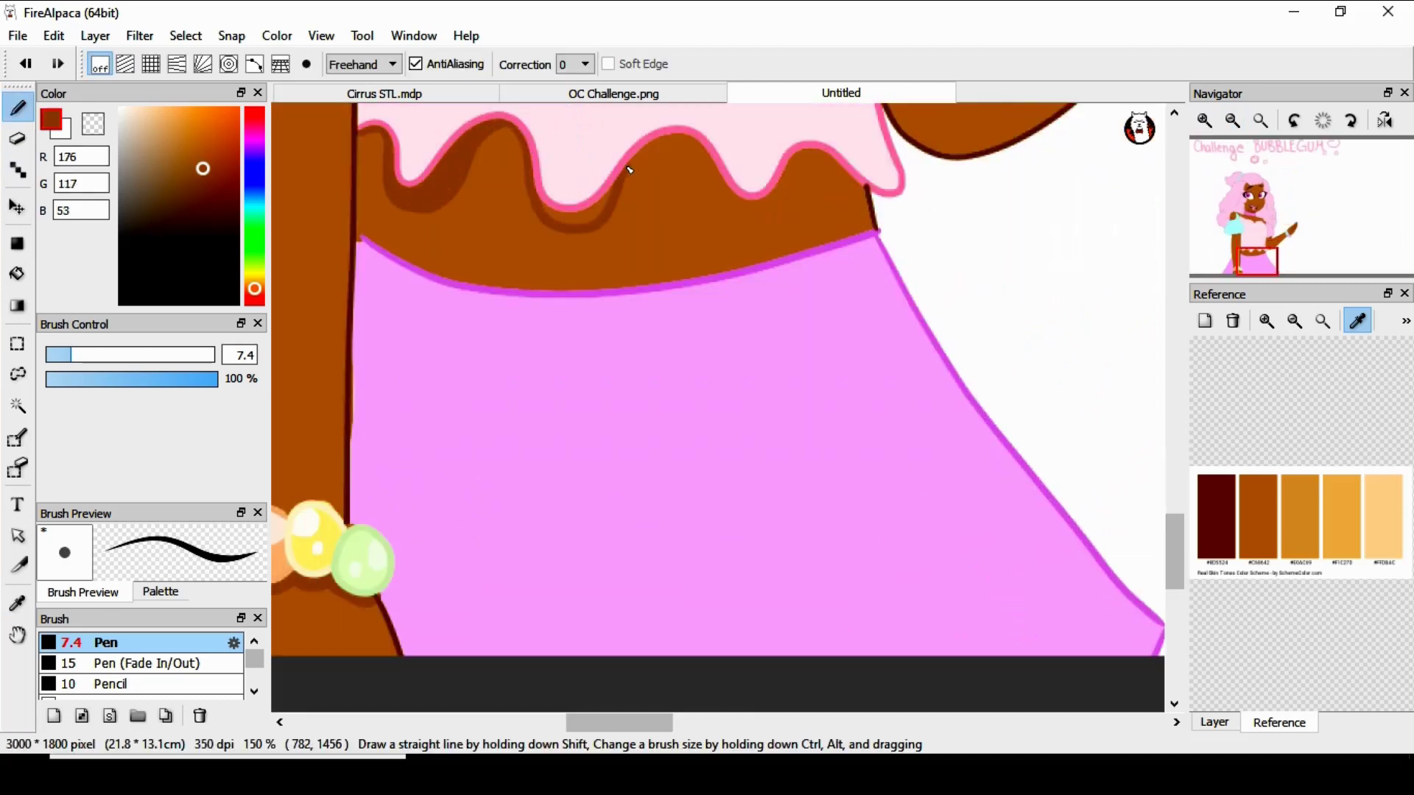
Shade the hair beside the neck and below the spiral curl with muted pink (RGB 238, 192, 221), filling the outlined area.
left_click_drag(1176, 549, 1191, 361)
left_click(878, 557, "alt")
left_click(19, 108)
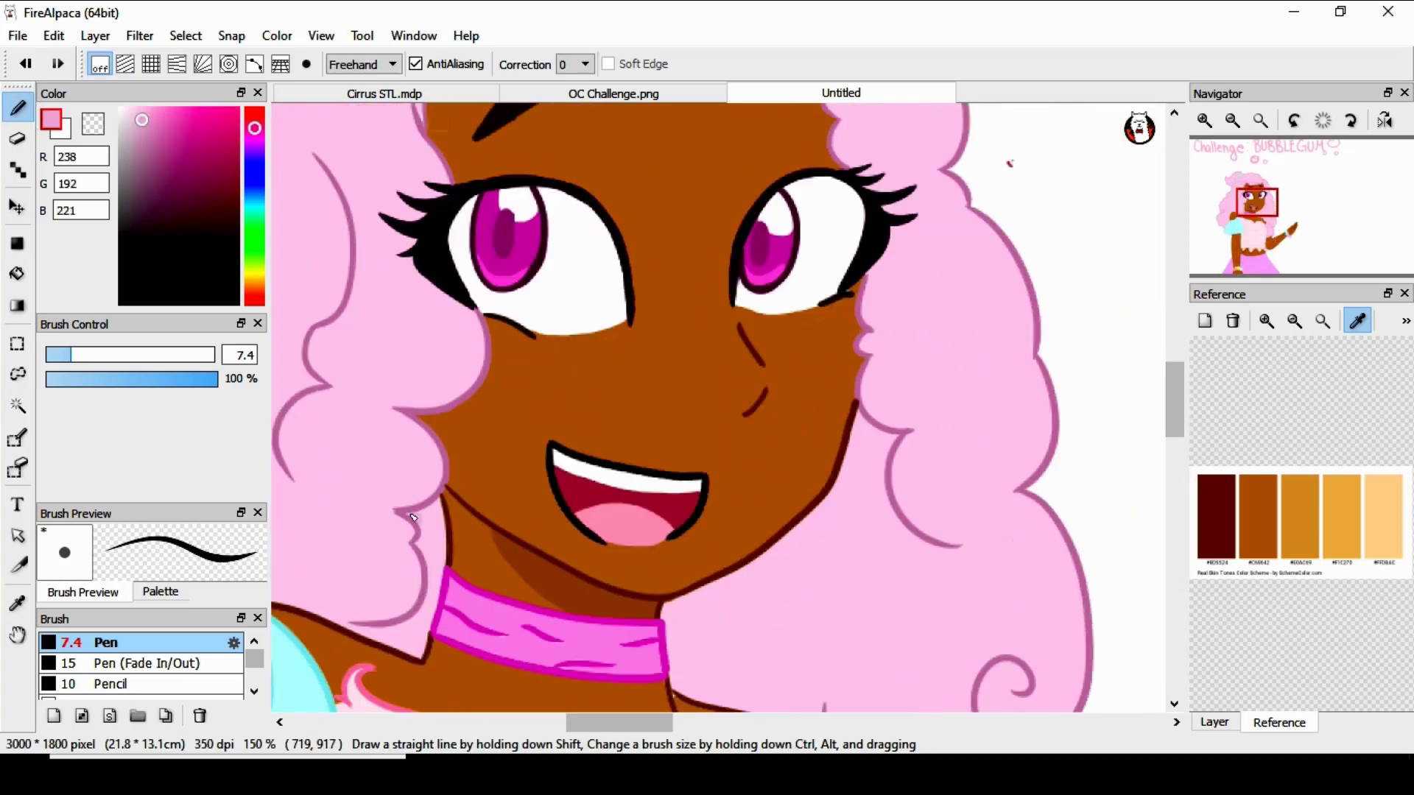
left_click_drag(355, 627, 425, 631)
mouse_move(960, 547)
left_mouse_down()
mouse_move(858, 558)
mouse_move(685, 674)
mouse_move(871, 562)
mouse_move(671, 638)
left_mouse_up()
left_click(26, 64)
key("g")
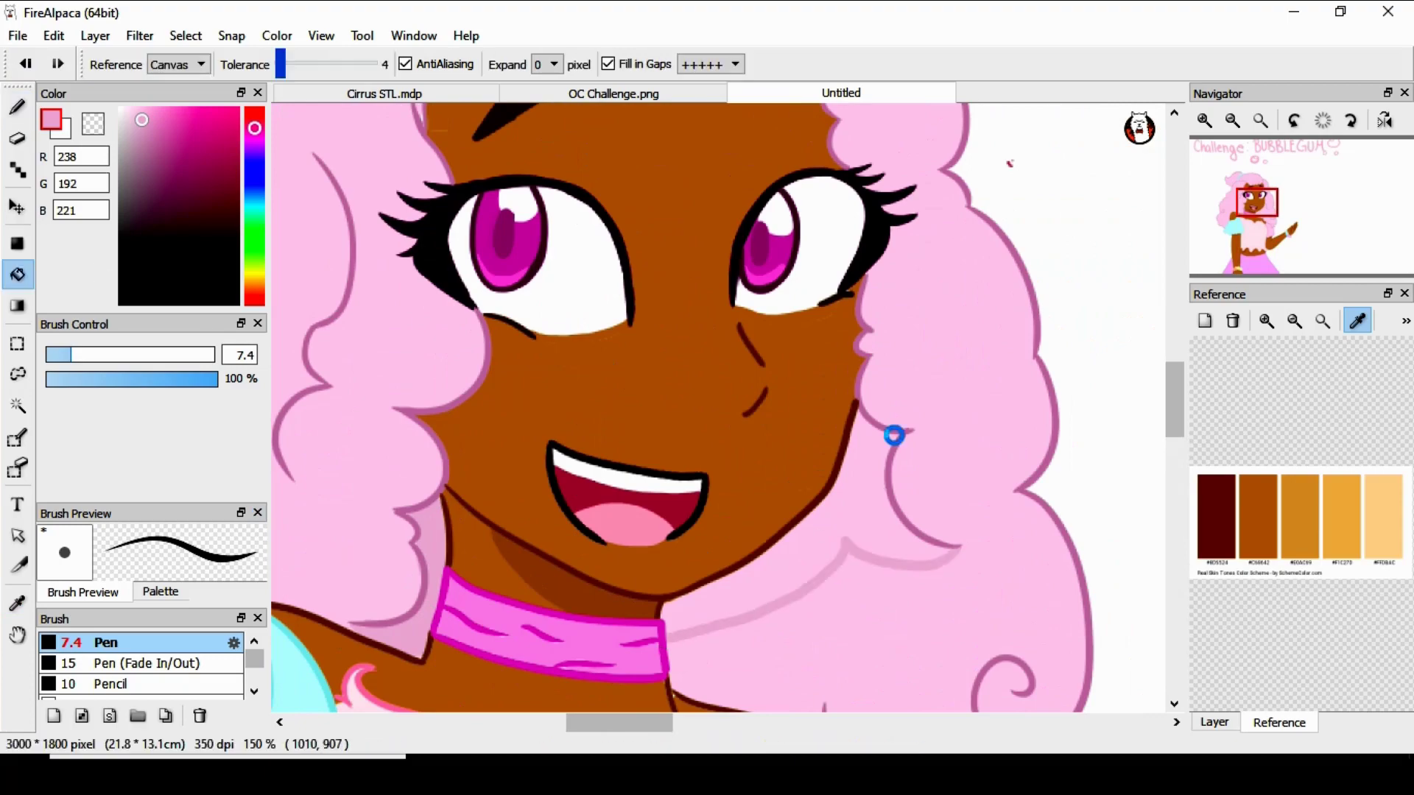
left_click(894, 432)
scroll(1171, 378, "down", 5)
key("b")
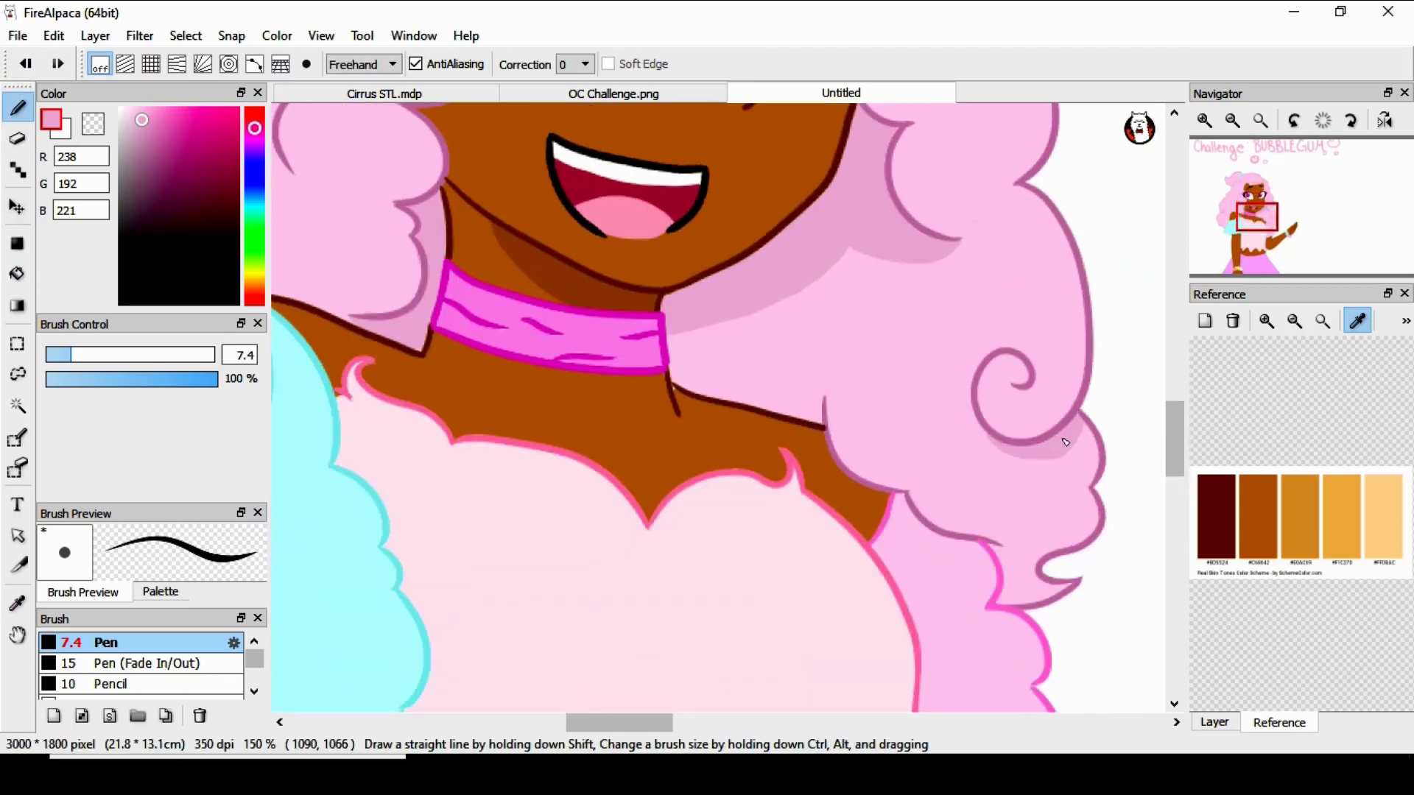
Draw an ear shape between the hair strands beside the face and fill it with the skin brown (RGB 198, 134, 66).
mouse_move(1174, 450)
left_mouse_down()
mouse_move(1199, 388)
mouse_move(1197, 401)
left_mouse_up()
left_click_drag(620, 723, 589, 722)
left_click(17, 603)
left_click(819, 427)
left_click(18, 108)
mouse_move(578, 265)
left_mouse_down()
mouse_move(556, 258)
mouse_move(545, 404)
left_mouse_up()
key("g")
left_click(546, 386)
key("b")
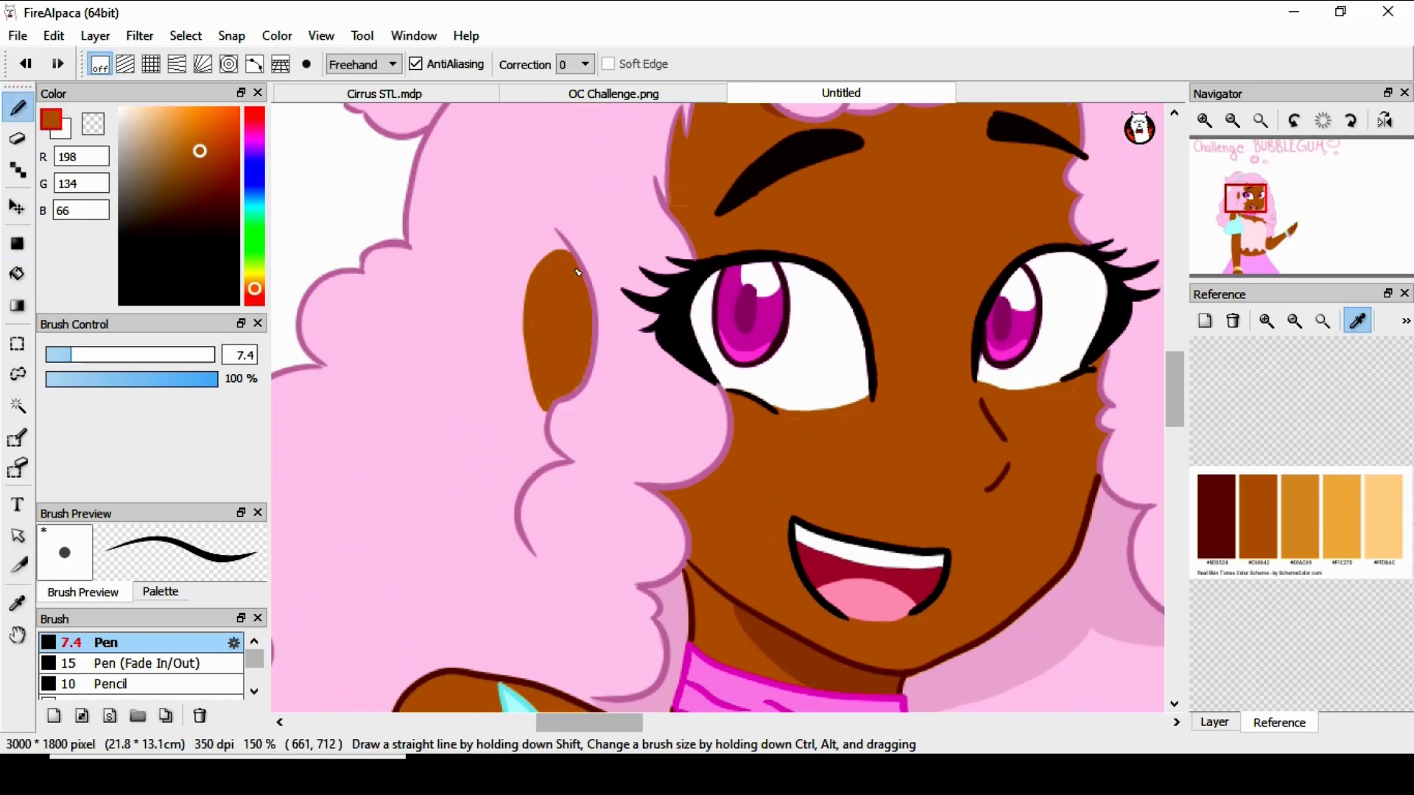
left_click_drag(578, 273, 551, 410)
Add muted pink shadows (RGB 238, 192, 221) around the curl below the ear, beneath the fringe and beside the hair tie.
left_click(528, 484, "alt")
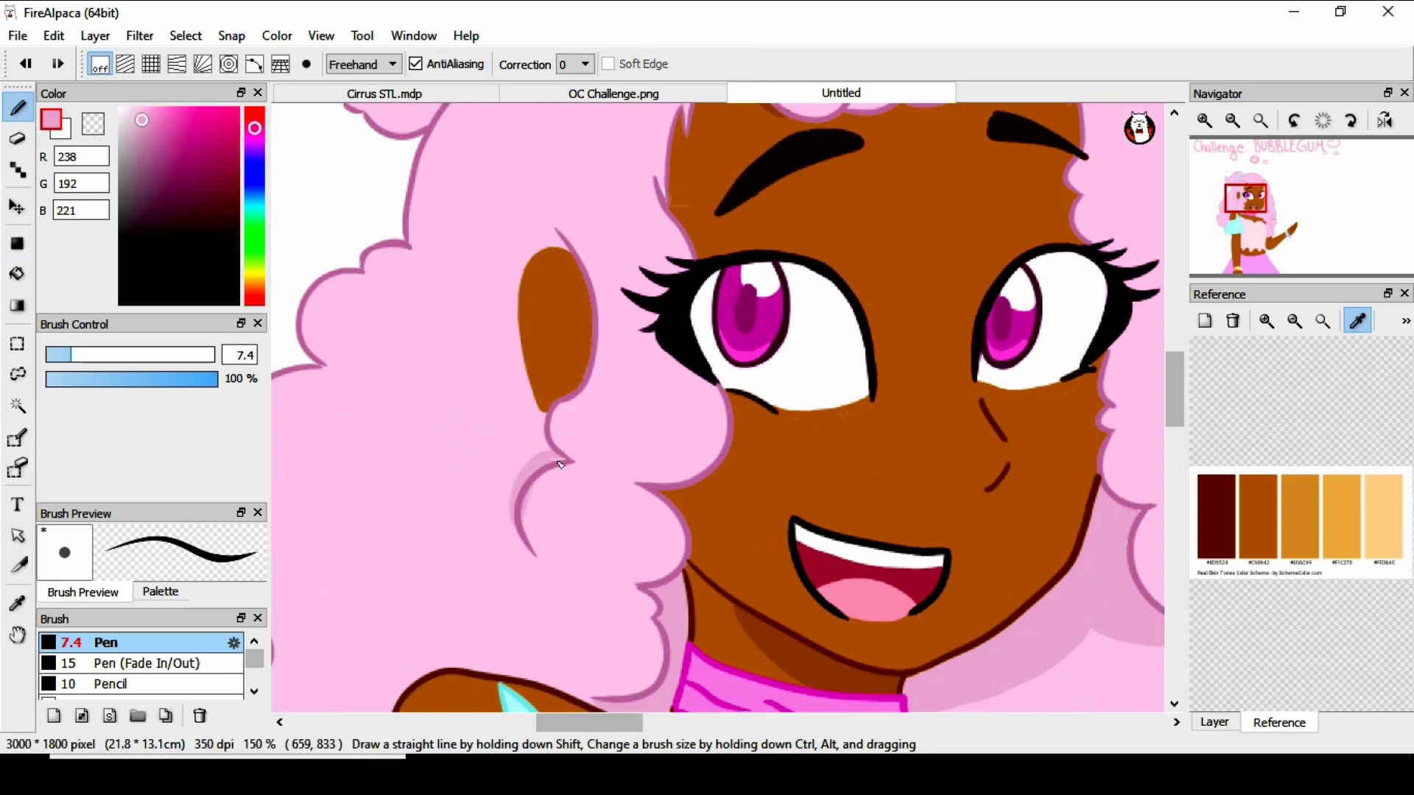
scroll(1128, 401, "up", 5)
left_click_drag(639, 395, 735, 447)
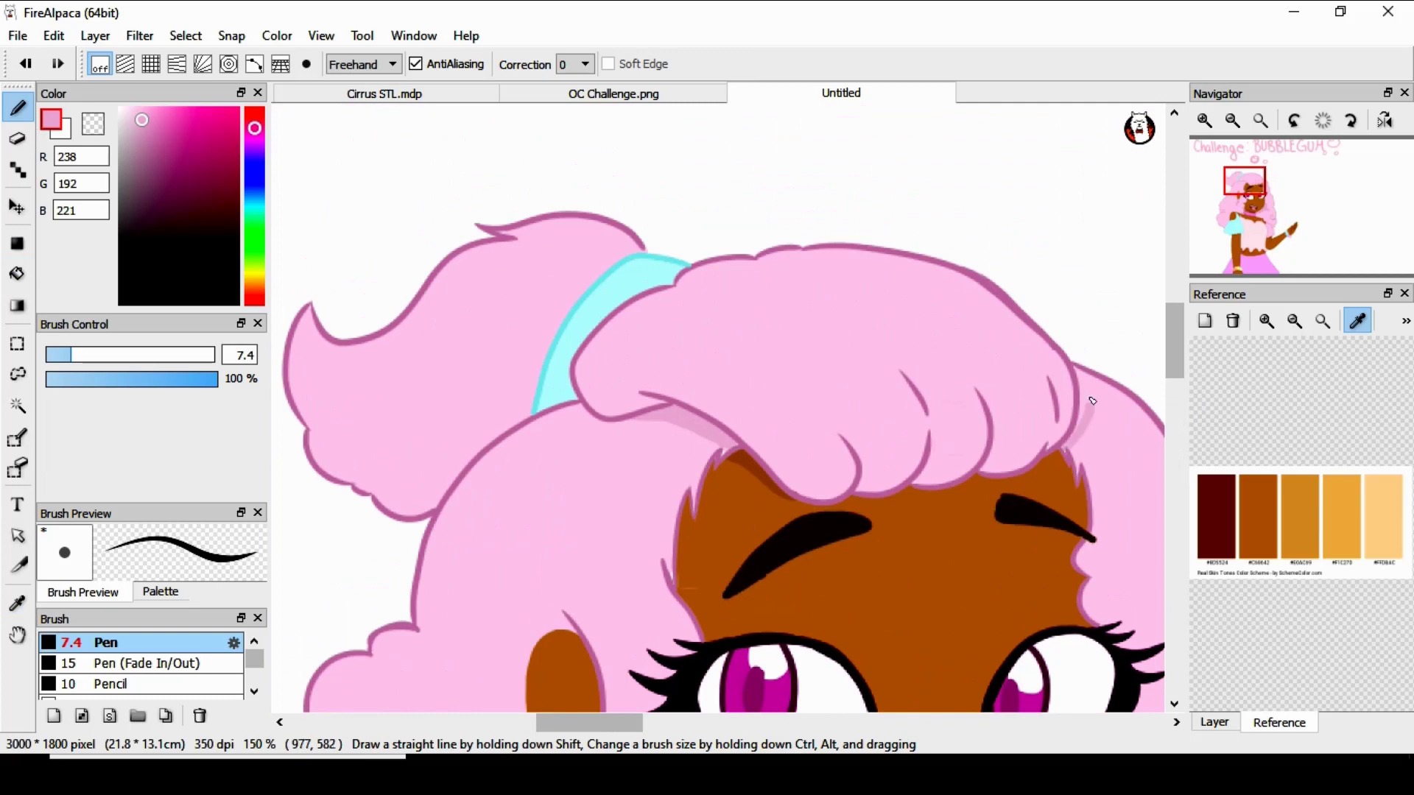
mouse_move(637, 240)
left_mouse_down()
mouse_move(524, 421)
mouse_move(538, 417)
left_mouse_up()
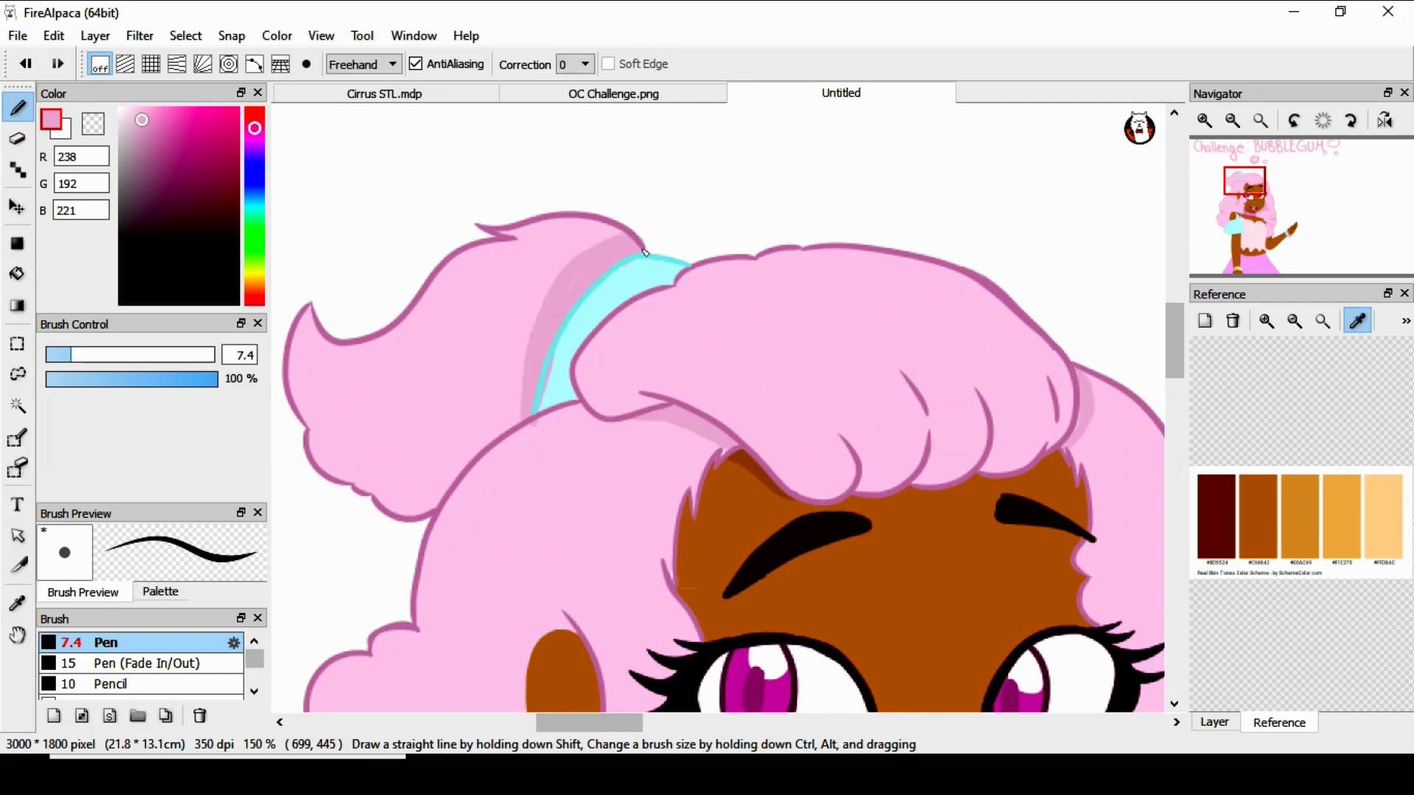
Switch the brush to ellipse drawing, with pale pink (RGB 255, 223, 249) as the colour.
left_click(654, 281, "alt")
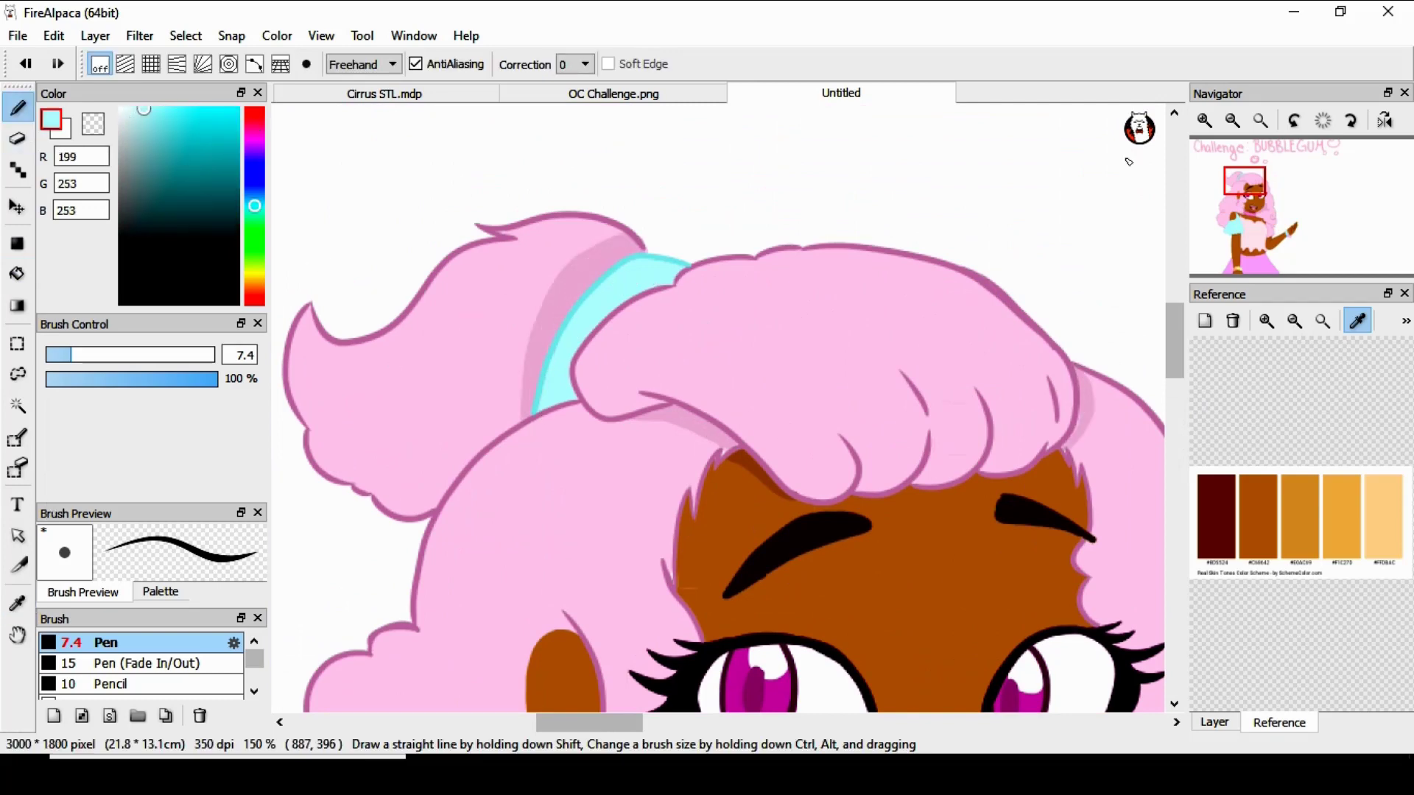
left_click(1233, 120)
left_click(1232, 120)
left_click(1233, 120)
left_click_drag(1171, 379, 1206, 443)
left_click(1205, 120)
left_click(1205, 120)
left_click(815, 247, "alt")
left_click(364, 64)
left_click(358, 151)
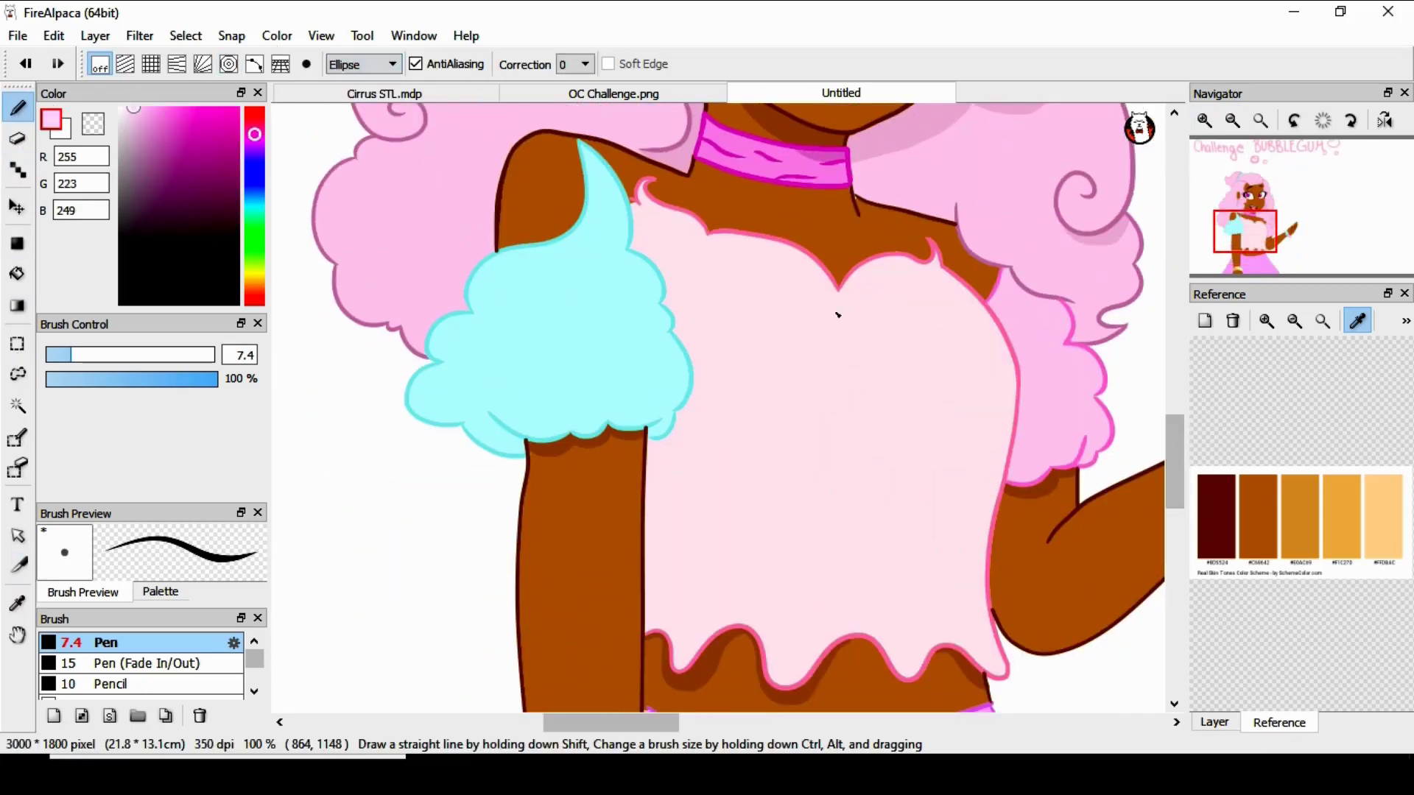
Draw a large ellipse on the top's chest in very pale pink (RGB 255, 243, 249) and fill it.
left_click_drag(835, 312, 933, 399)
left_click(23, 65)
left_click(255, 125)
left_click(125, 109)
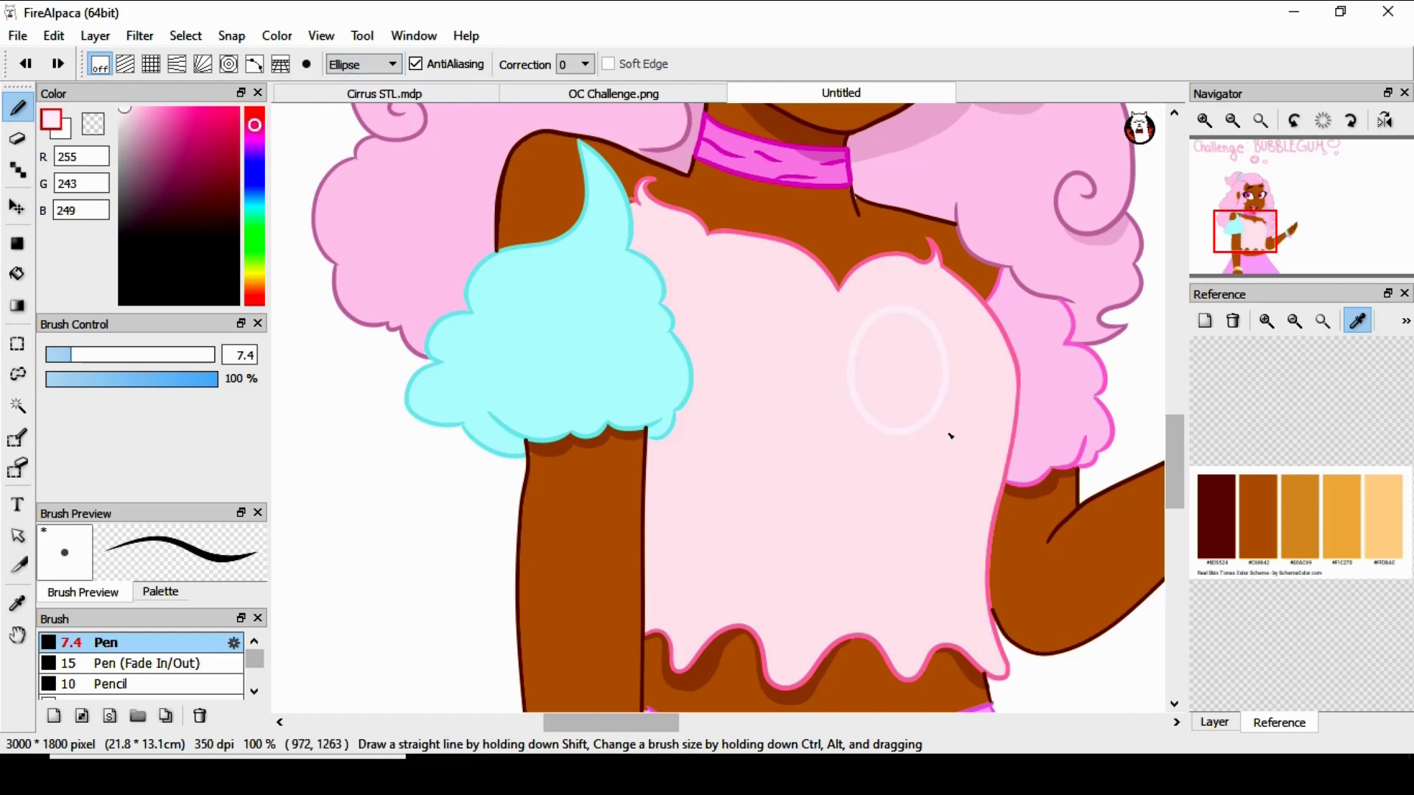
key("g")
left_click(897, 370)
Draw a medium and a small circle on the top in pale mint (RGB 243, 255, 254) and fill both.
left_click(17, 107)
left_click(254, 208)
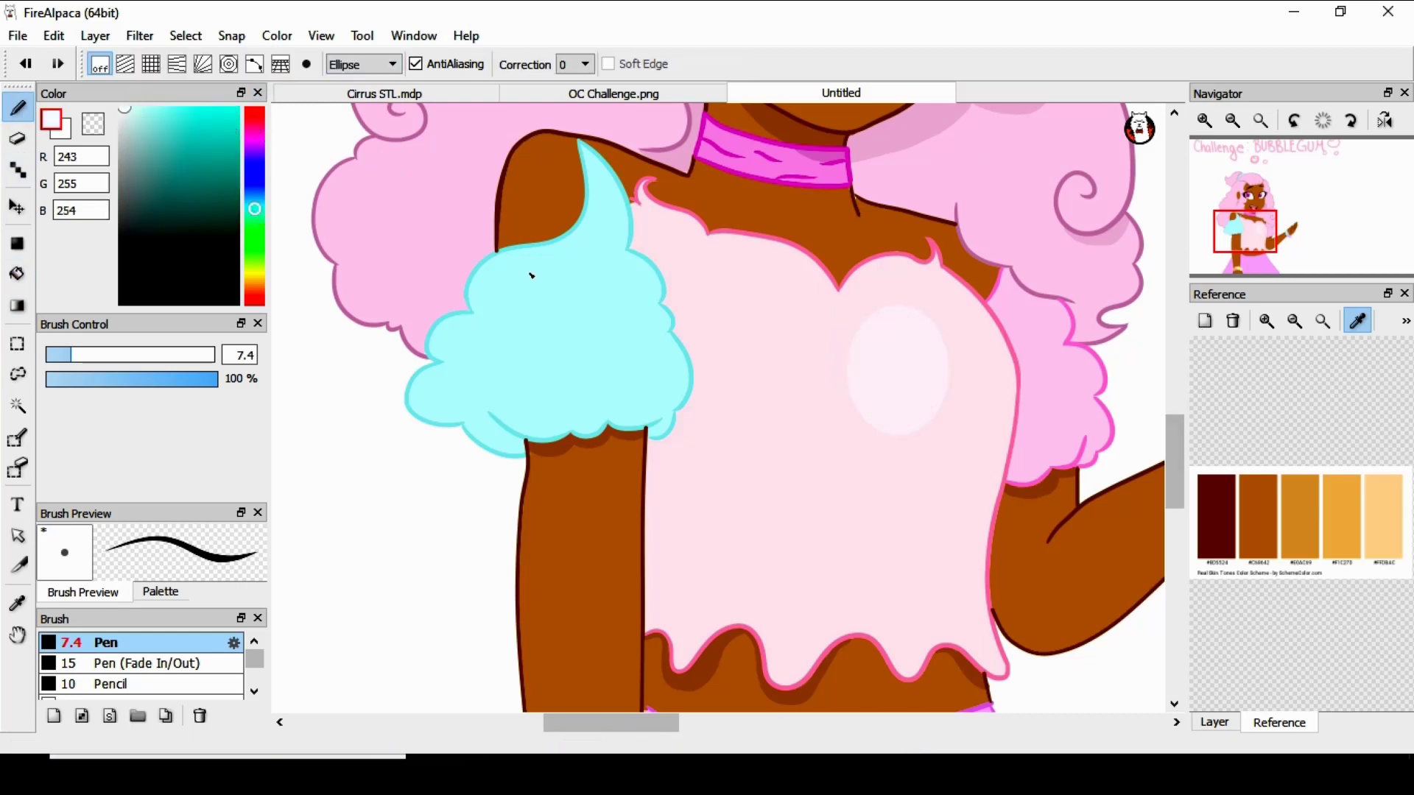
left_click_drag(723, 388, 802, 470)
left_click(17, 274)
left_click(763, 429)
left_click(17, 108)
left_click_drag(757, 316, 780, 335)
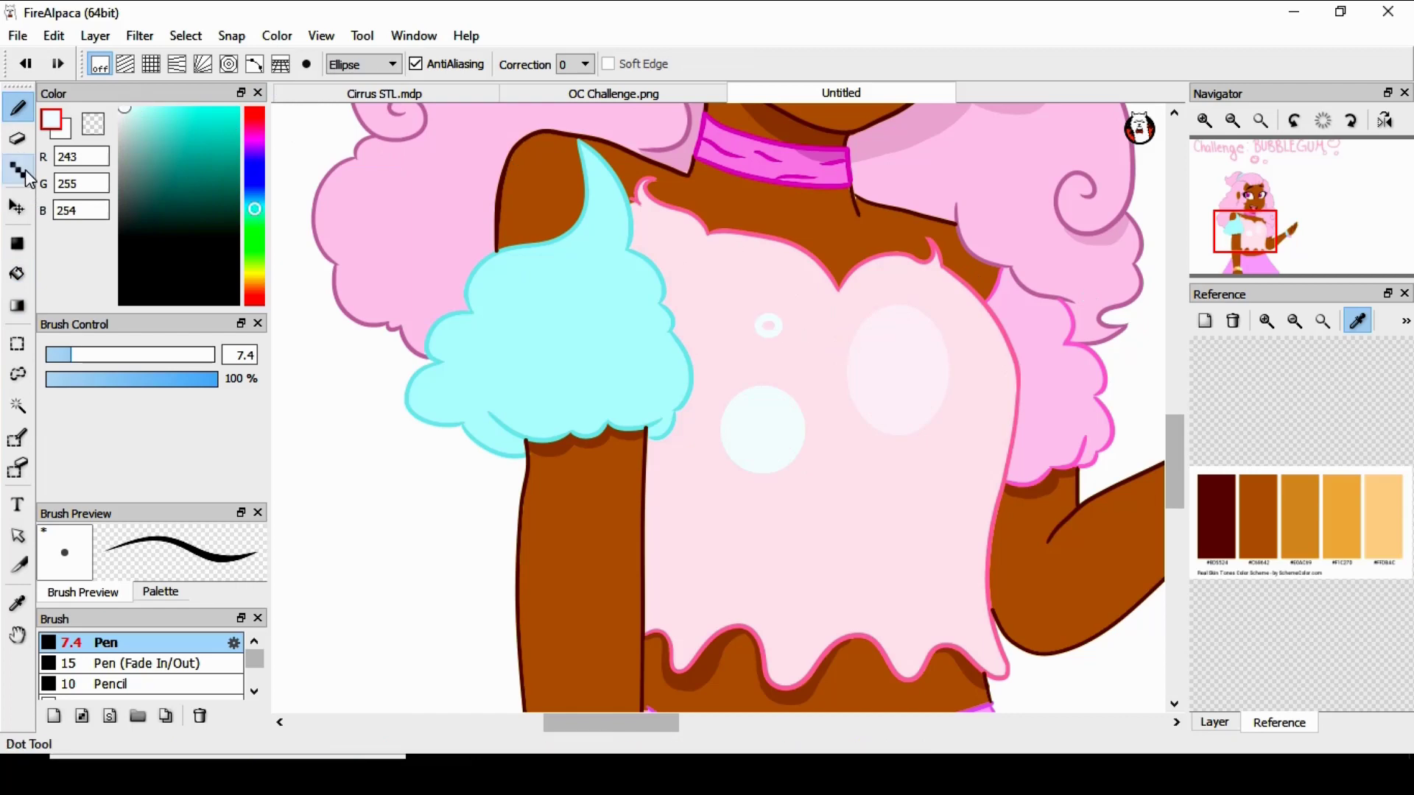
key("g")
Shade the underside of the blue puffy sleeve freehand with a slightly darker cyan (RGB 190, 245, 246).
mouse_move(1177, 456)
left_mouse_down()
mouse_move(1188, 400)
mouse_move(1187, 441)
left_mouse_up()
left_click(17, 603)
left_click(554, 421)
left_click(148, 121)
left_click(17, 107)
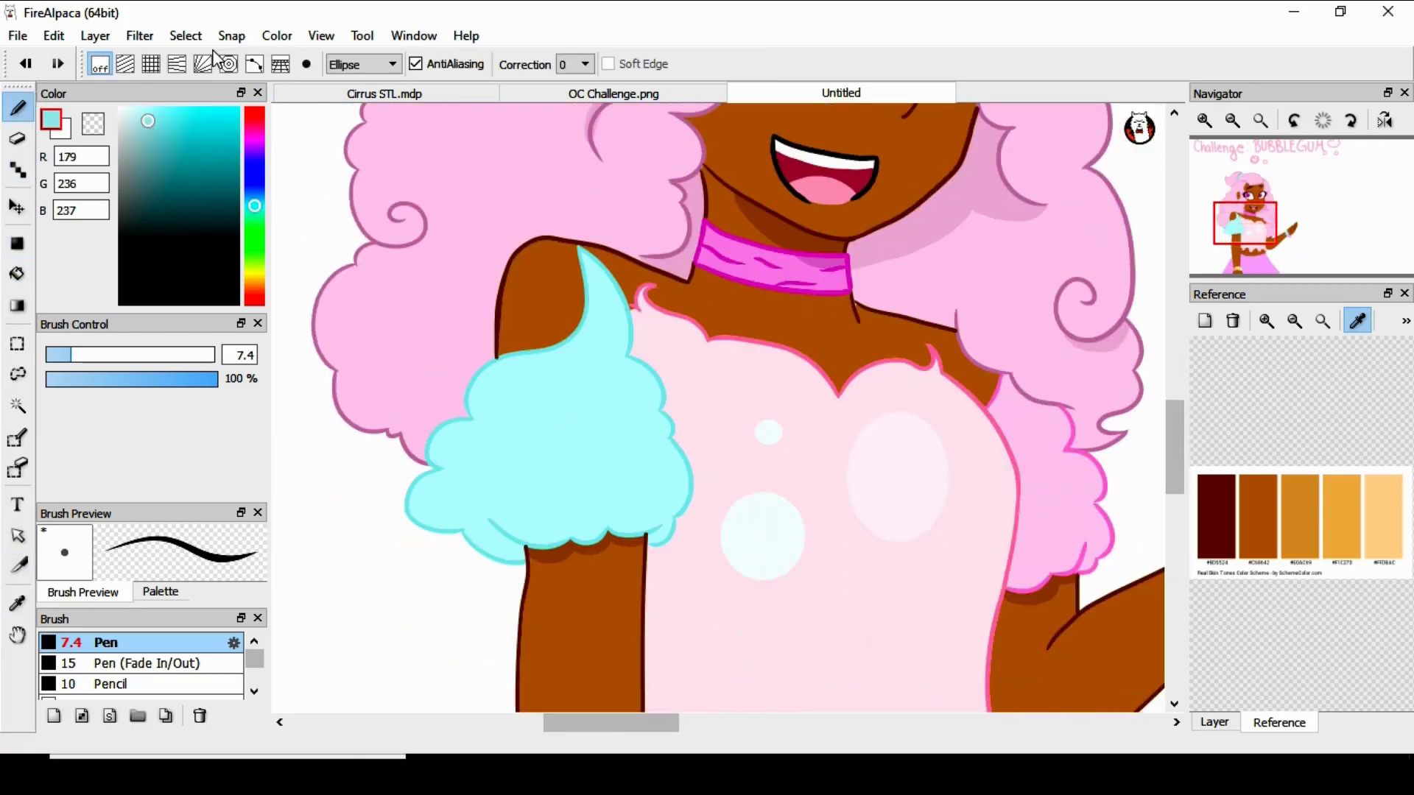
left_click(518, 553, "alt")
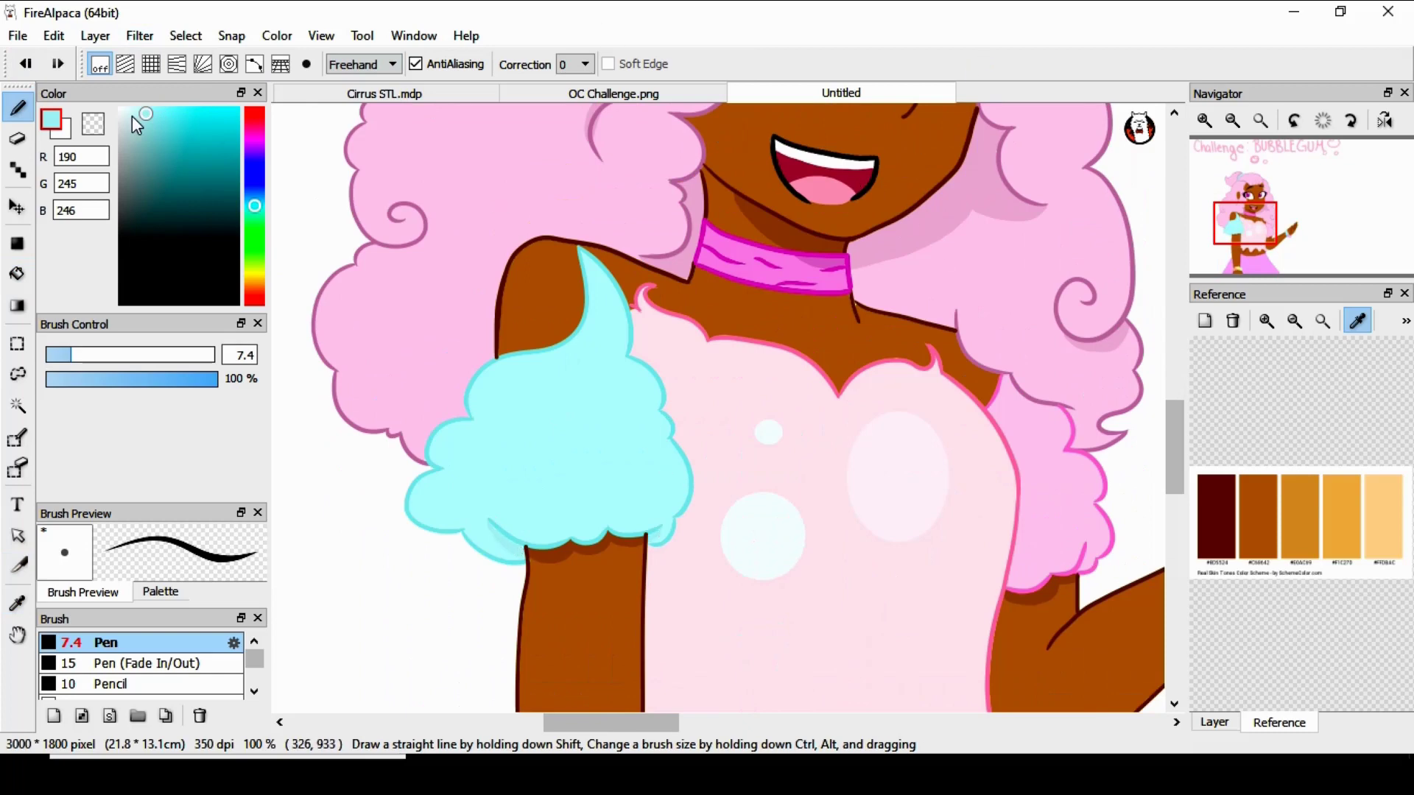
With stroke correction at 40, add edge highlights to the blue sleeve (RGB 234, 254, 255) and the pink sleeve (RGB 255, 240, 250).
left_click(588, 64)
left_click(574, 558)
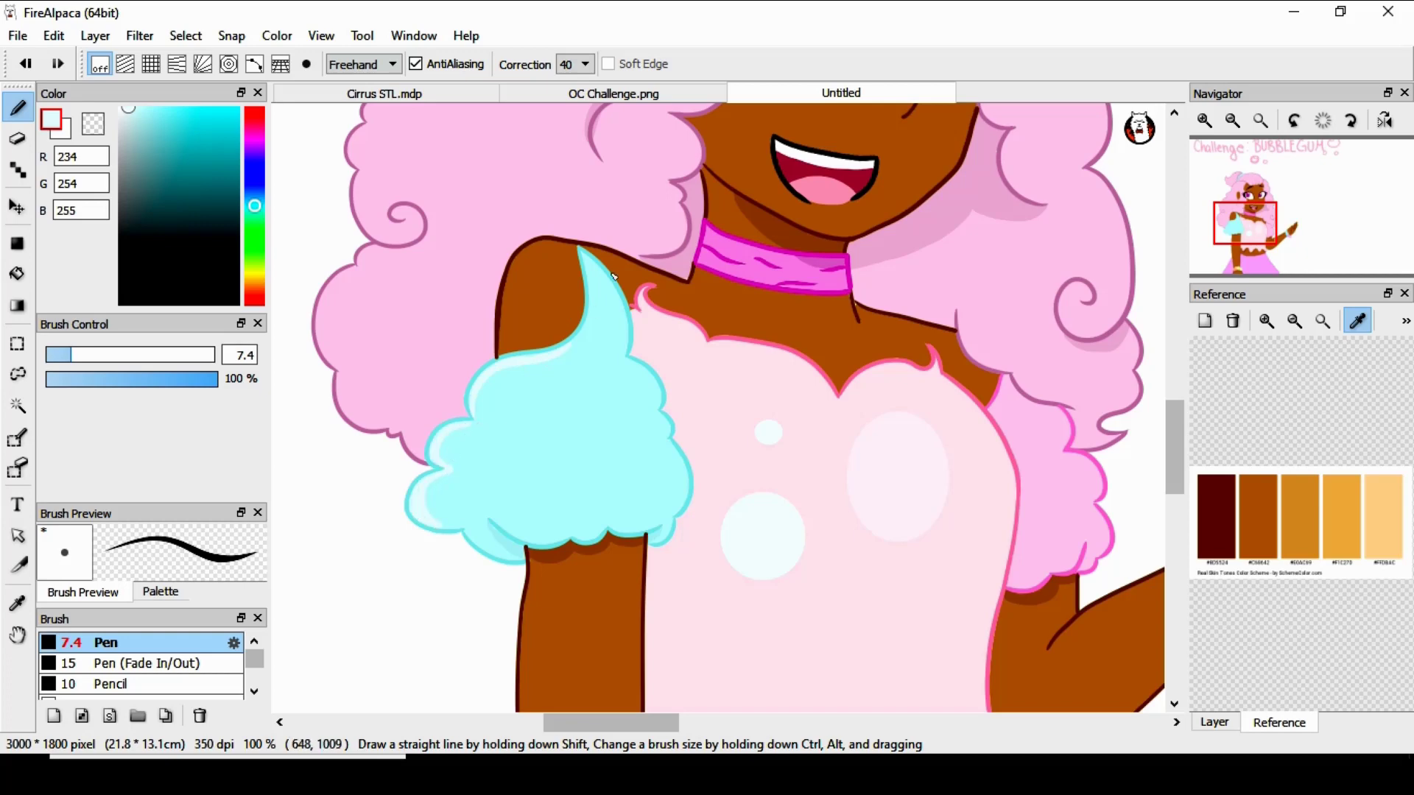
left_click(1043, 459, "alt")
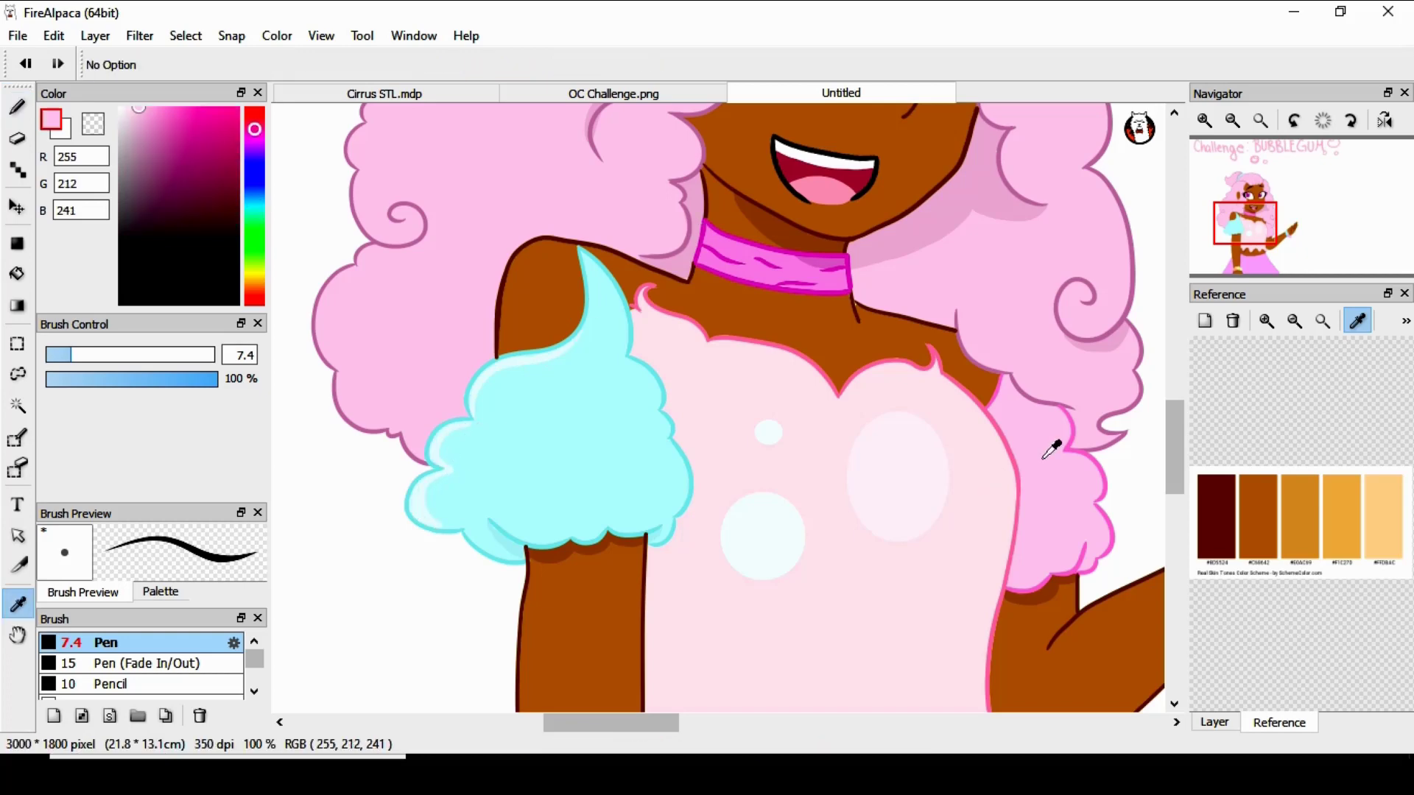
left_click(127, 109)
key("b")
left_click_drag(563, 724, 603, 740)
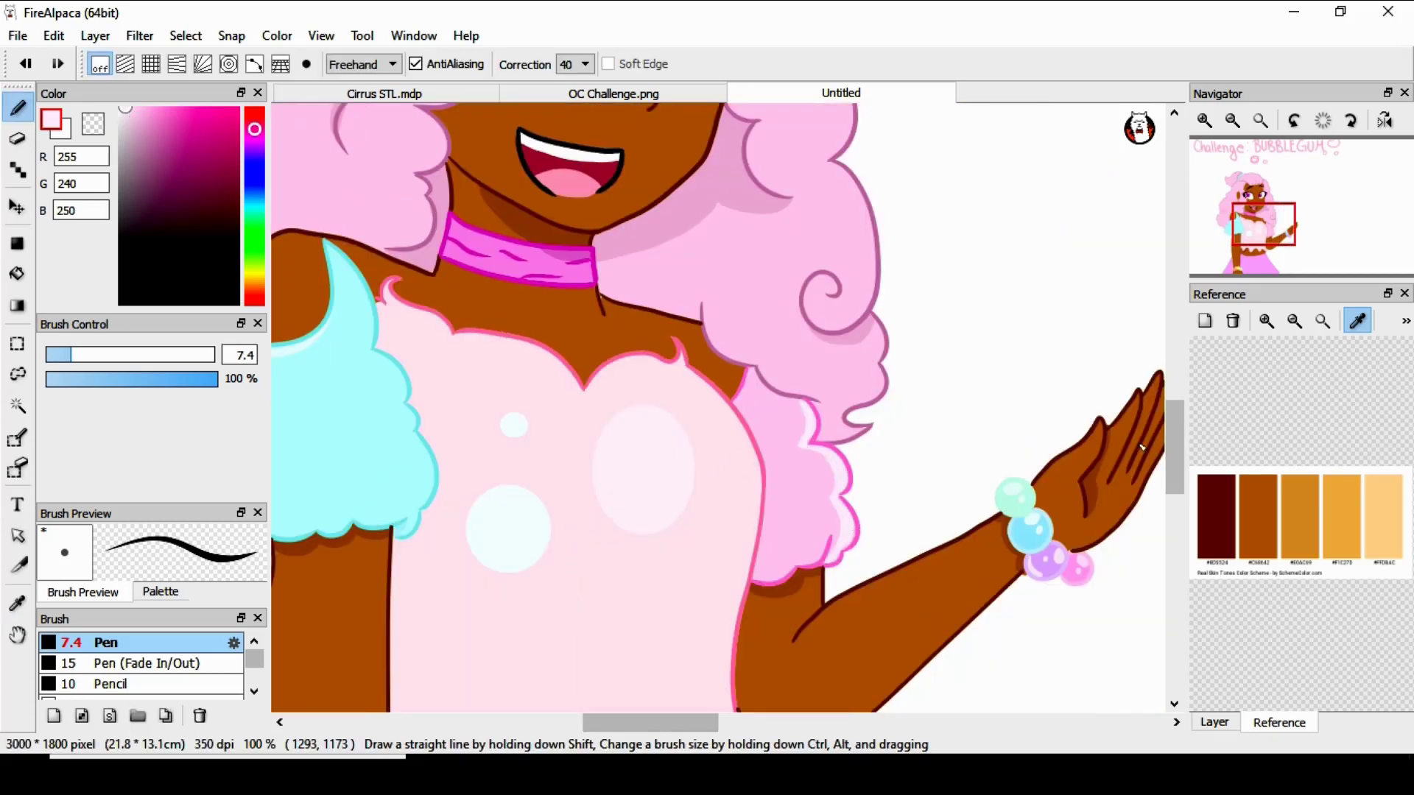
Paint an edge highlight down the side of the pink top and a glint on its large bubble in near-white pink (RGB 255, 251, 252).
mouse_move(1176, 455)
left_mouse_down()
mouse_move(1187, 444)
mouse_move(1184, 478)
left_mouse_up()
left_click(18, 603)
left_click(442, 464)
left_click(123, 109)
left_click(19, 108)
left_click_drag(679, 223, 746, 351)
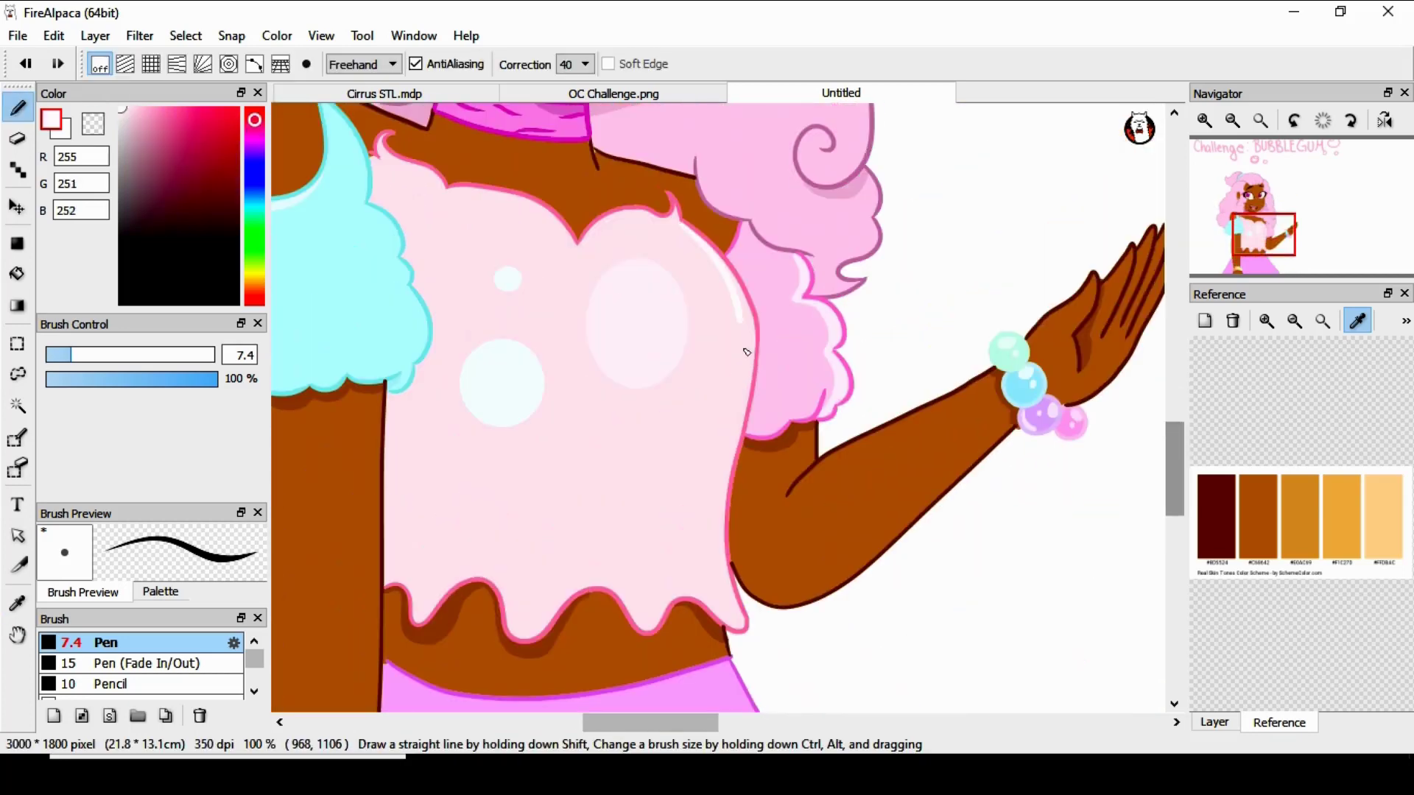
left_click_drag(744, 294, 736, 461)
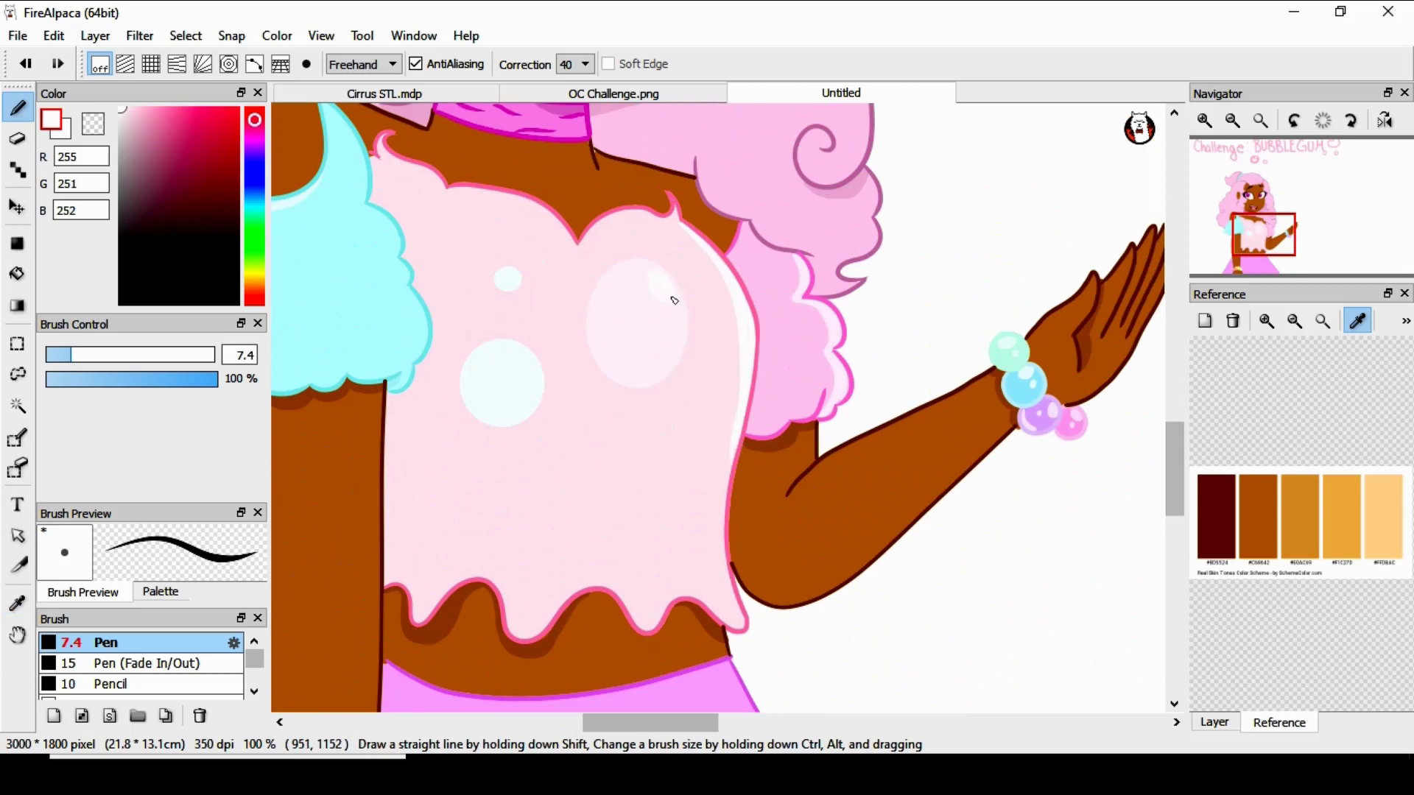
Outline a highlight along the skirt's outer edge in pale lilac (RGB 253, 230, 255) and fill it.
left_click_drag(1175, 445, 1147, 507)
left_click(18, 603)
left_click(435, 461)
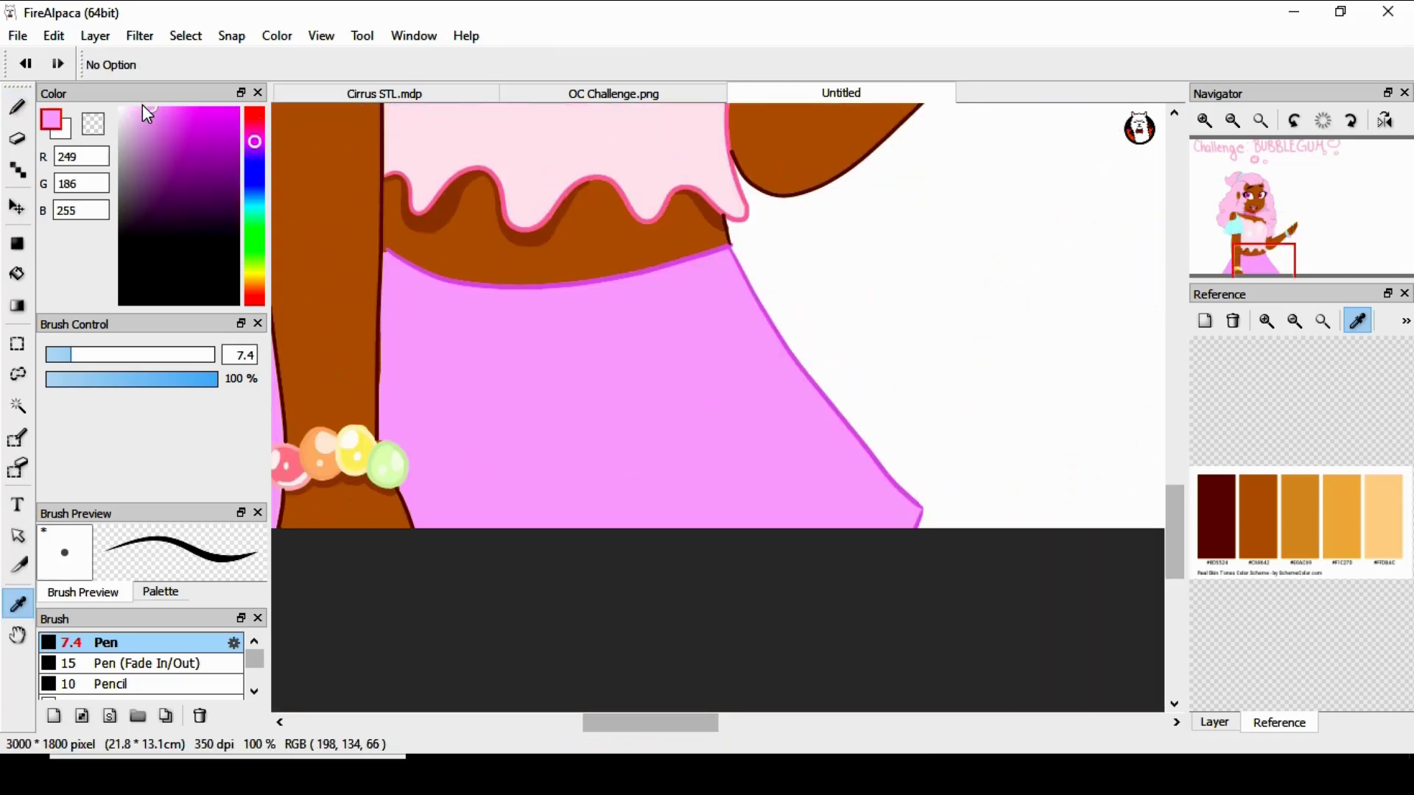
left_click(130, 109)
left_click(18, 108)
left_click_drag(729, 287, 897, 519)
key("g")
Sample the skin brown, lighten it for highlights and try a stroke along the raised forearm.
left_click(1261, 120)
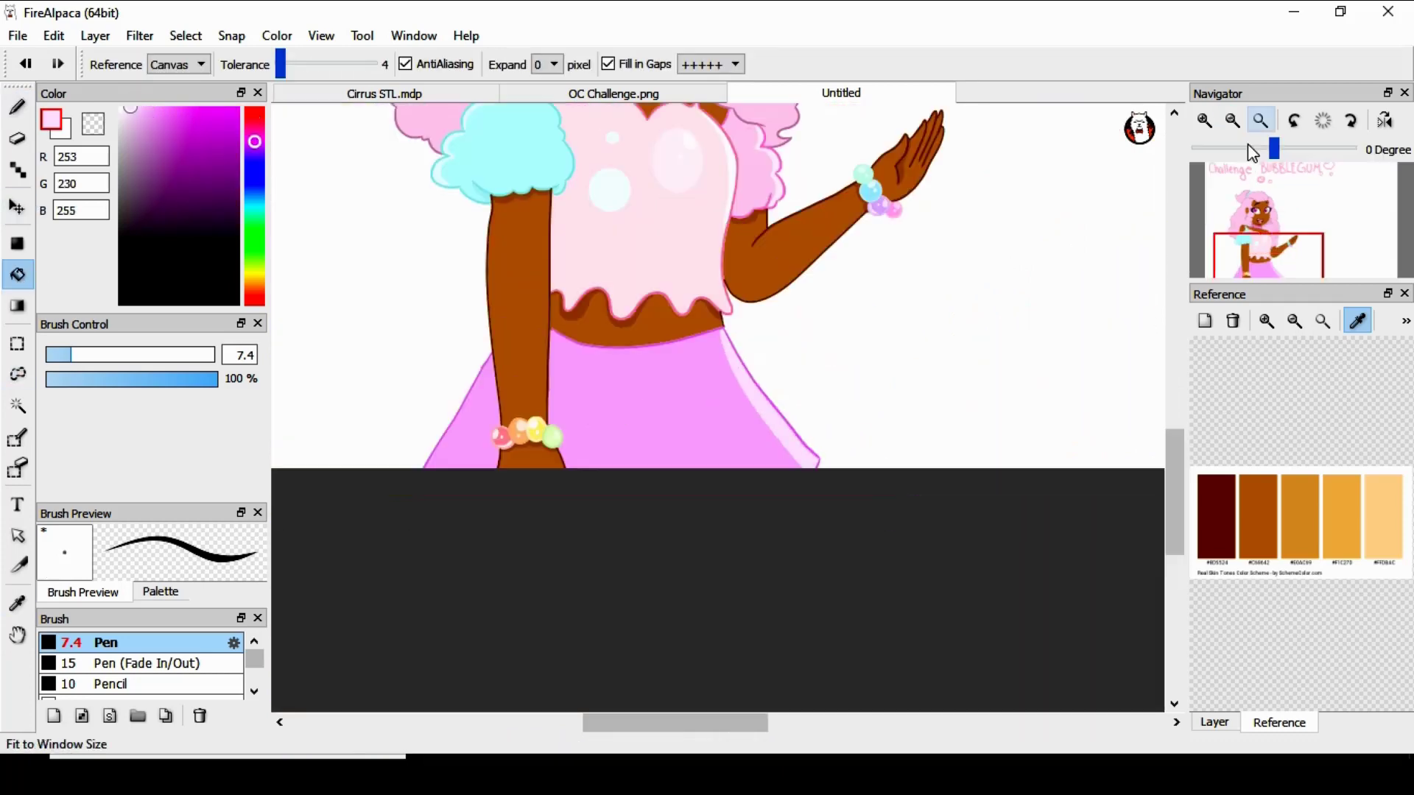
left_click_drag(1192, 386, 1191, 411)
left_click(1205, 120)
left_click(17, 603)
left_click(451, 471)
left_click(186, 148)
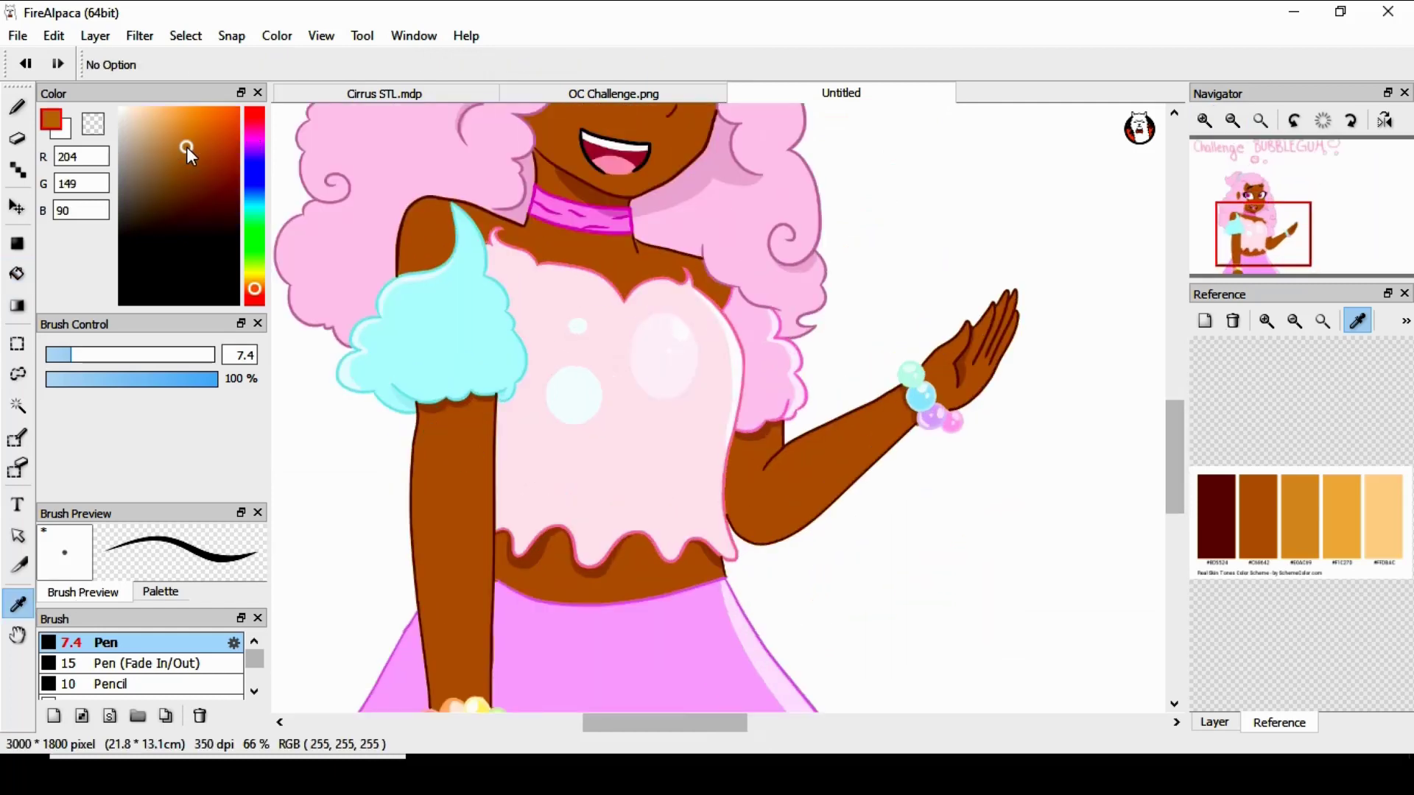
left_click_drag(167, 148, 167, 148)
left_click(18, 108)
left_click_drag(765, 469, 858, 408)
key("ctrl+z")
Highlight the raised arm's elbow crease and the hand with thin strokes in light tan (RGB 226, 176, 121).
left_click(174, 130)
left_click(1204, 120)
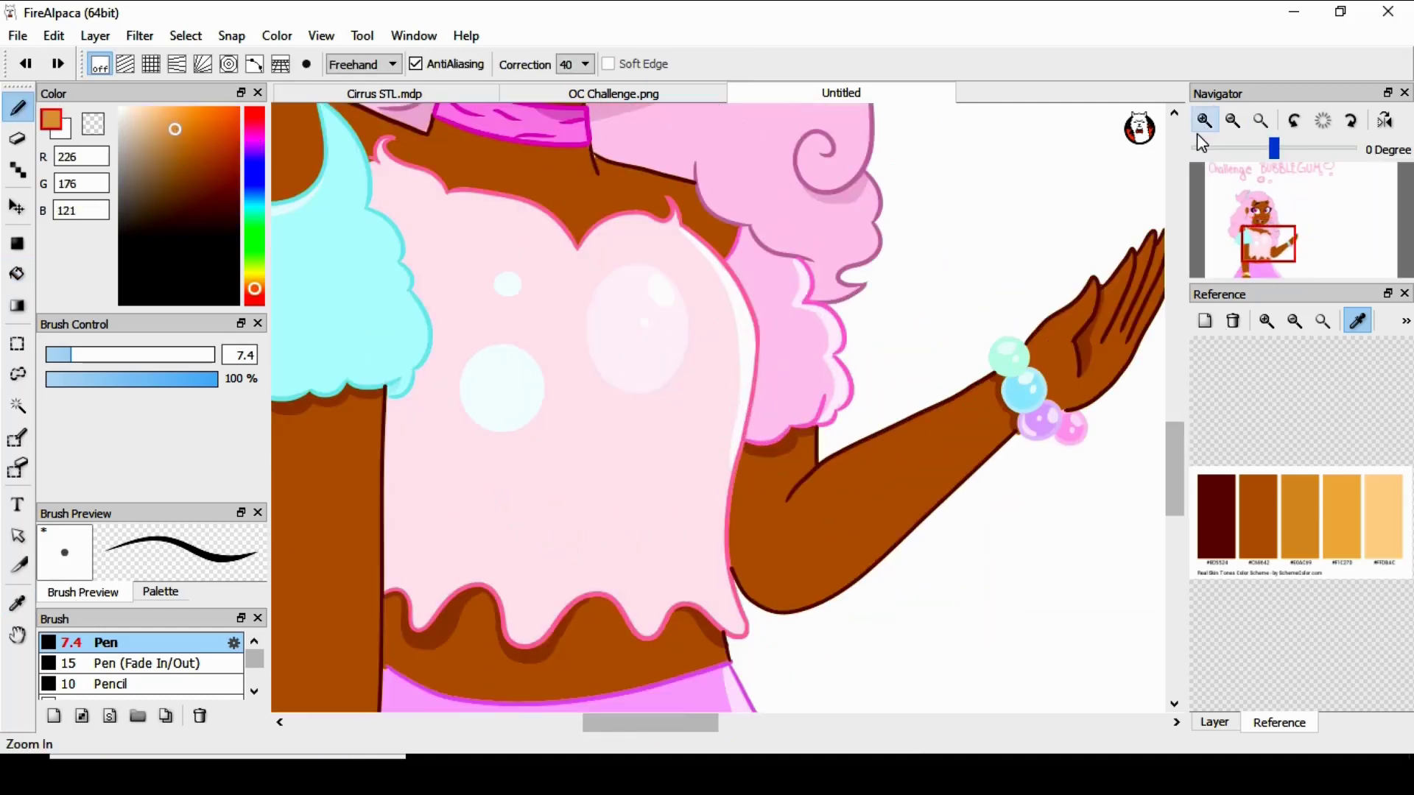
left_click_drag(790, 501, 891, 436)
key("ctrl+z")
left_click_drag(788, 501, 845, 460)
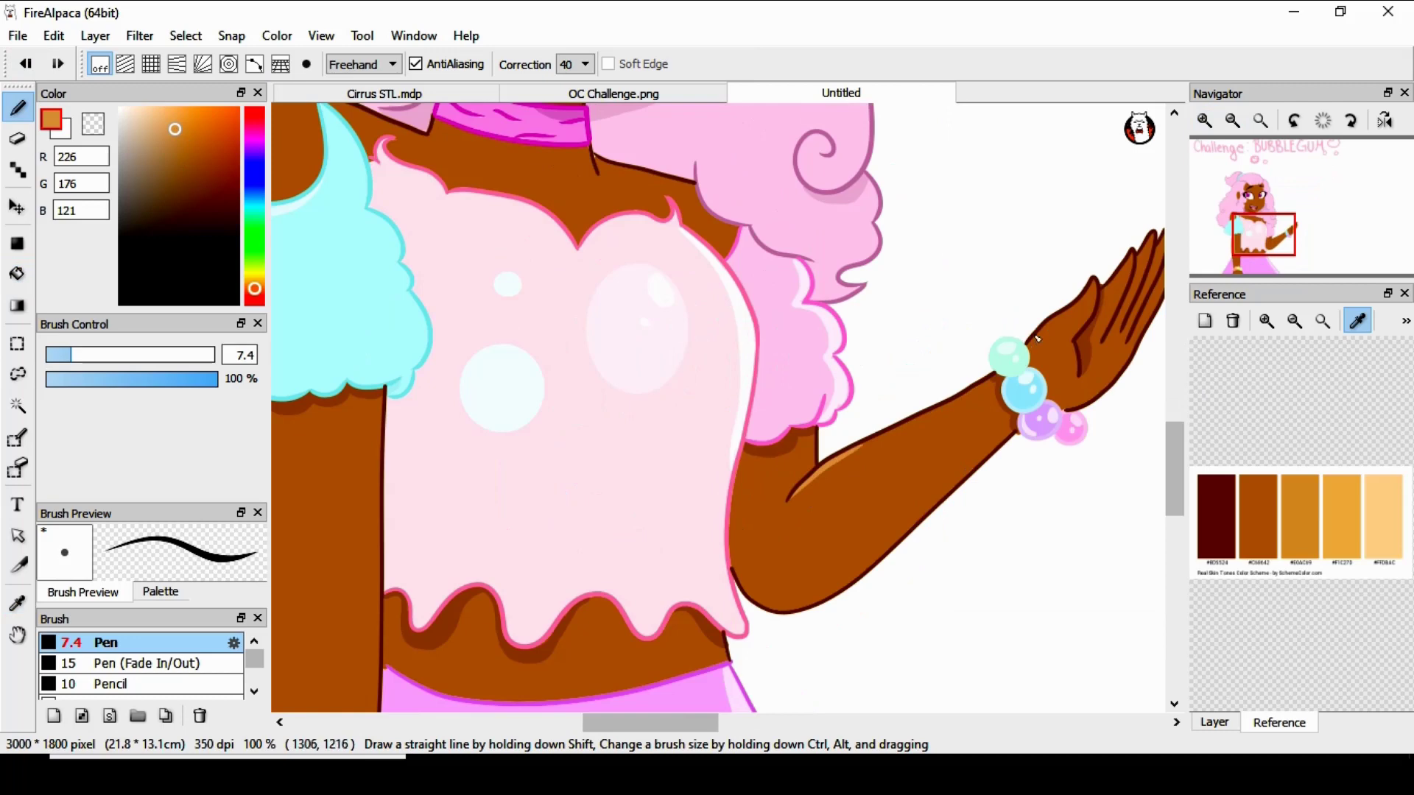
left_click_drag(1109, 292, 1120, 272)
Add the same tan highlights along the lowered arm's inner edge, the bare shoulder and the nose.
left_click_drag(669, 724, 630, 727)
left_click_drag(1175, 472, 1174, 502)
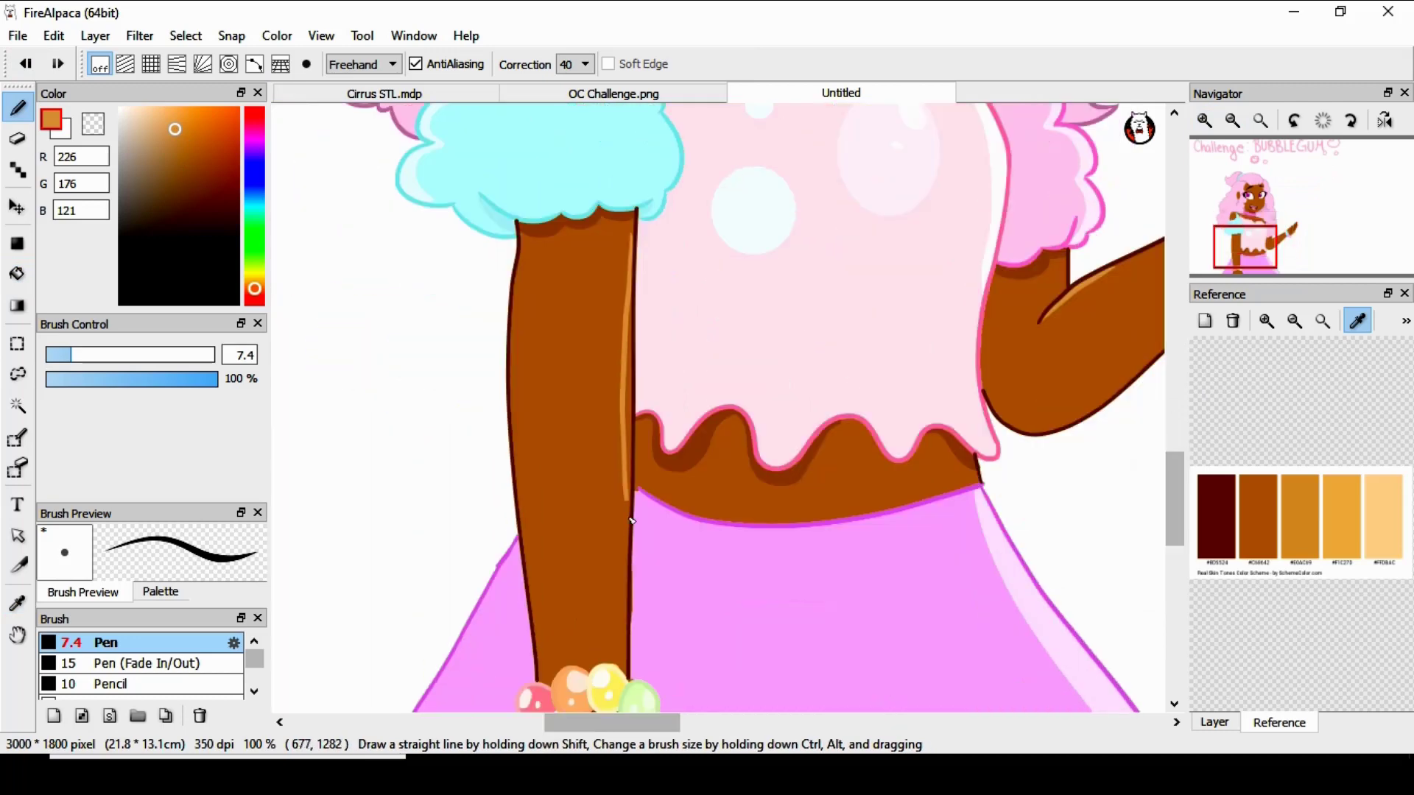
scroll(629, 487, "down", 3)
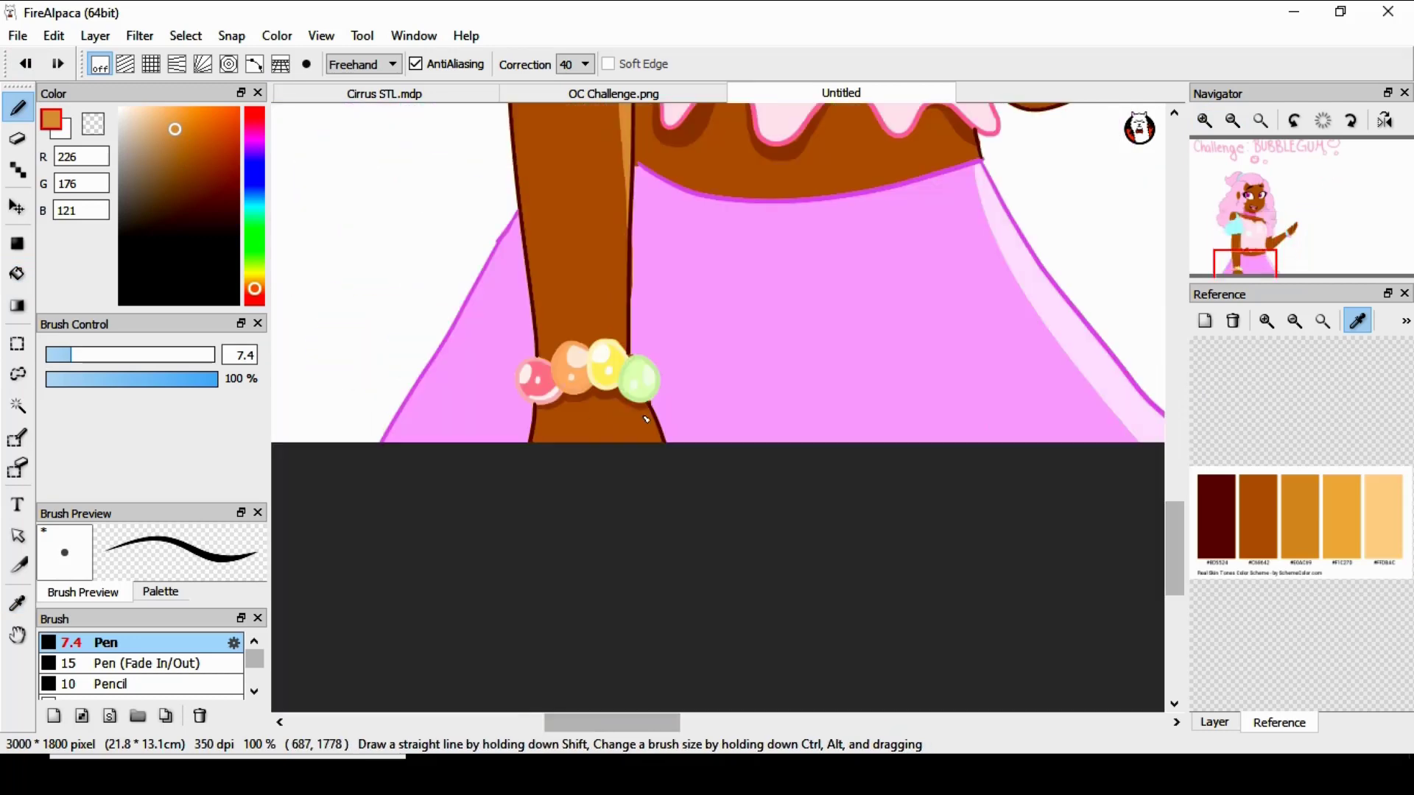
scroll(500, 518, "up", 7)
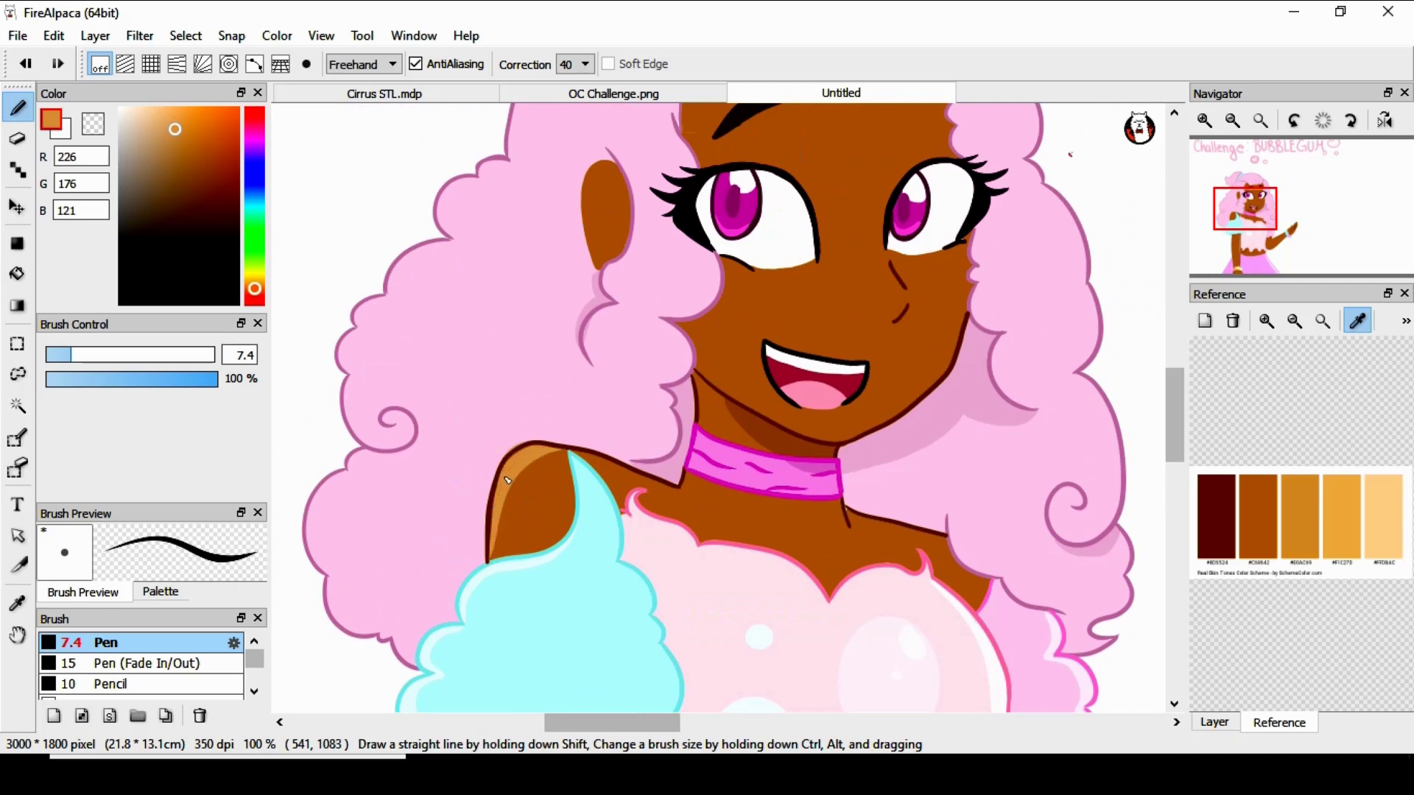
left_click_drag(1176, 378, 1149, 357)
Paint highlights along the outer edges of the hair, curls and fringe in very pale pink (RGB 255, 238, 249).
left_click(17, 603)
left_click(475, 464)
left_click(127, 110)
key("b")
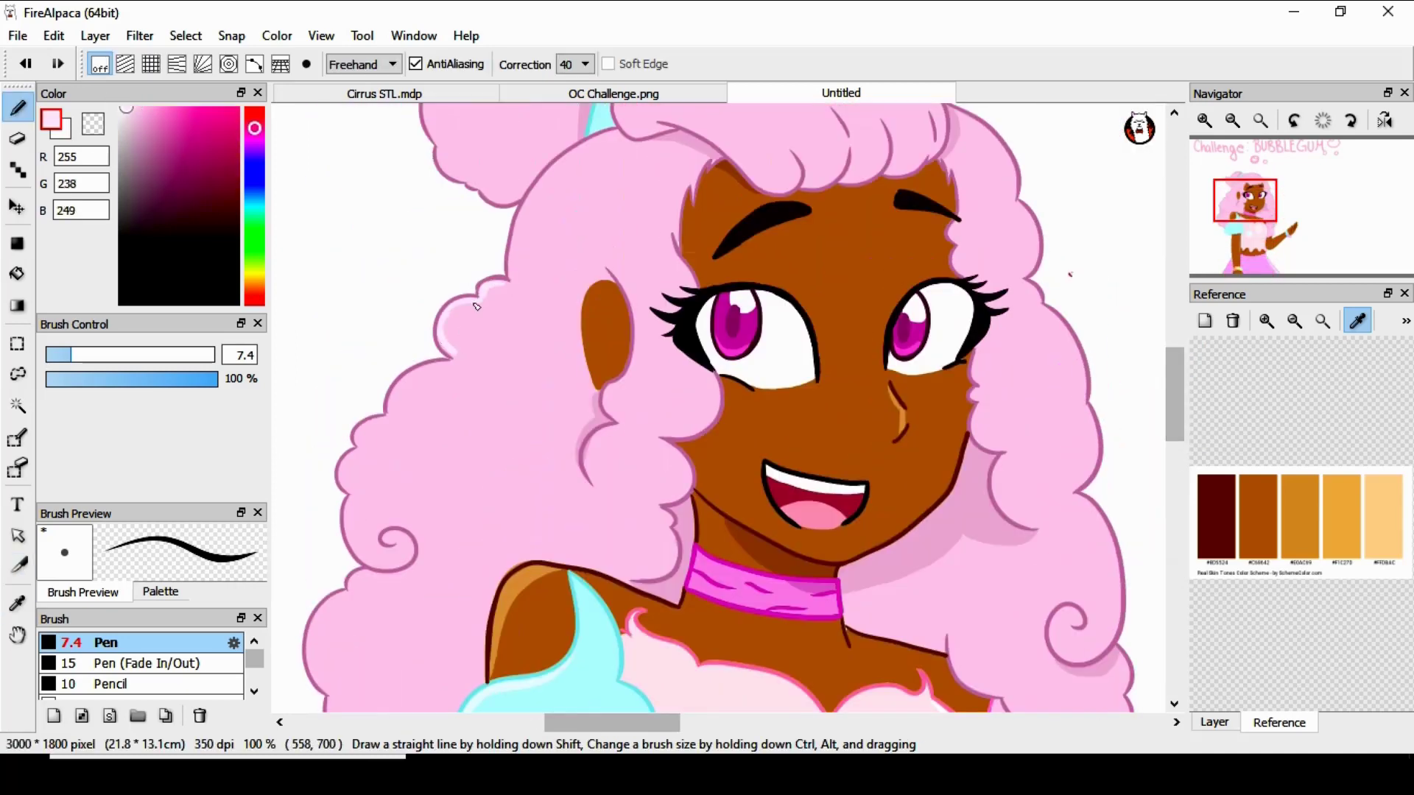
scroll(475, 366, "up", 3)
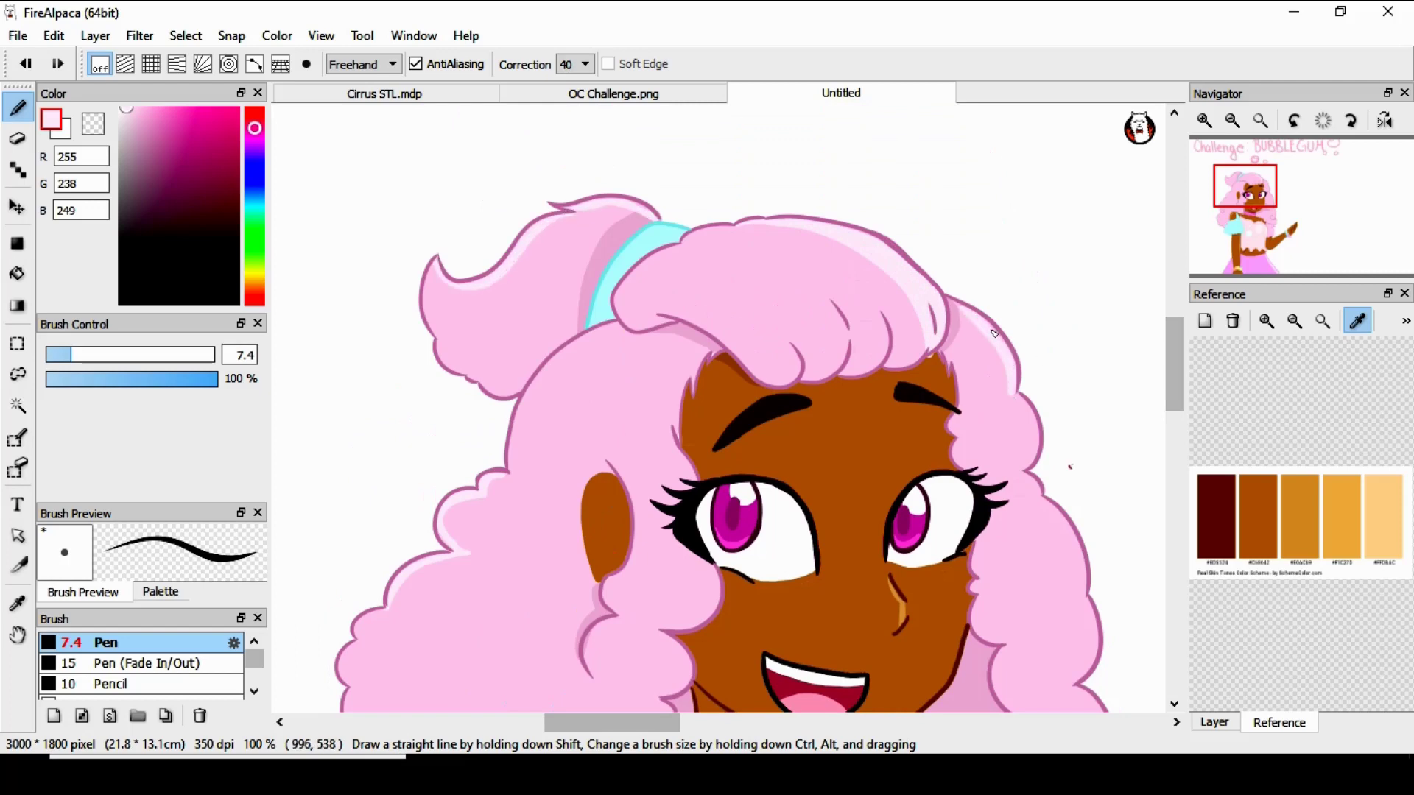
scroll(1020, 398, "down", 6)
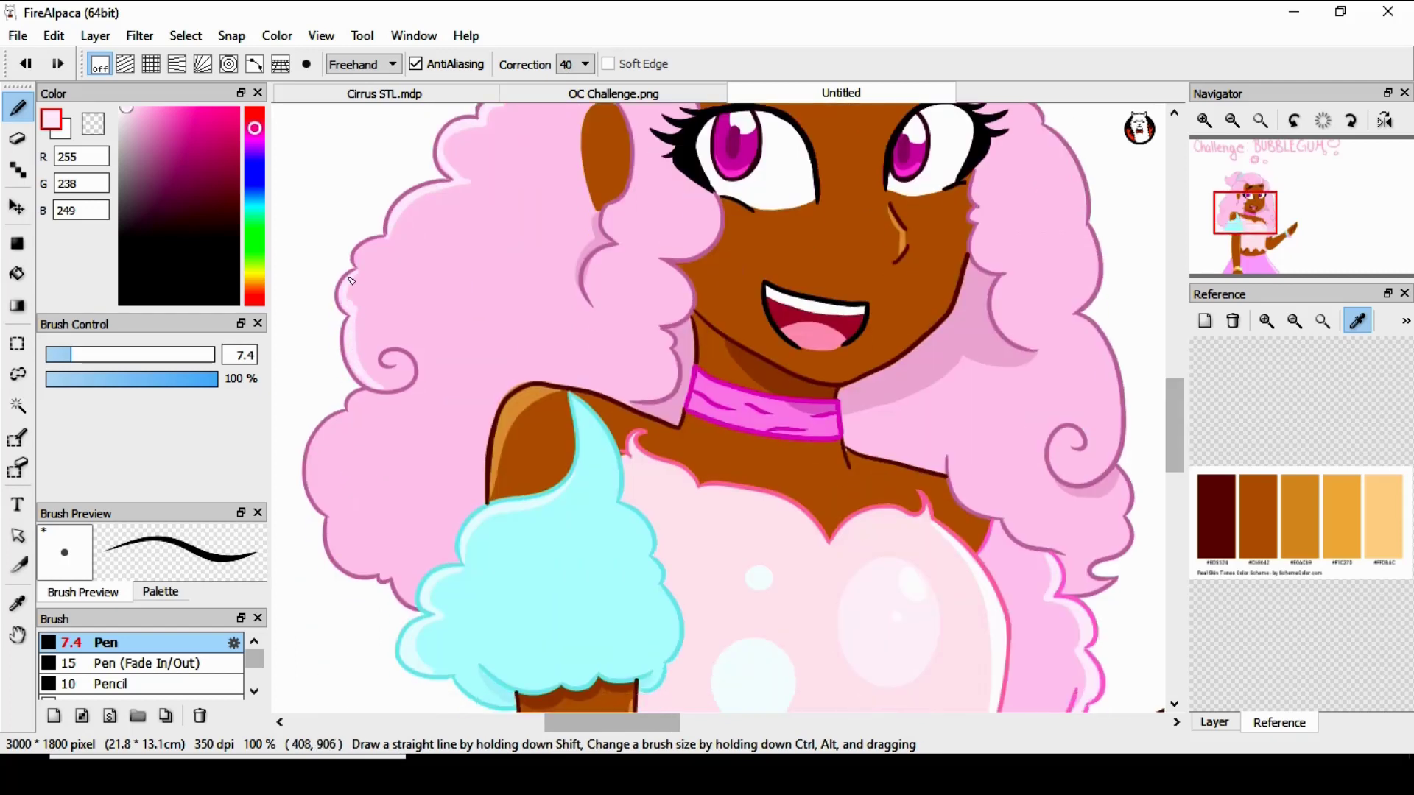
scroll(1112, 383, "up", 2)
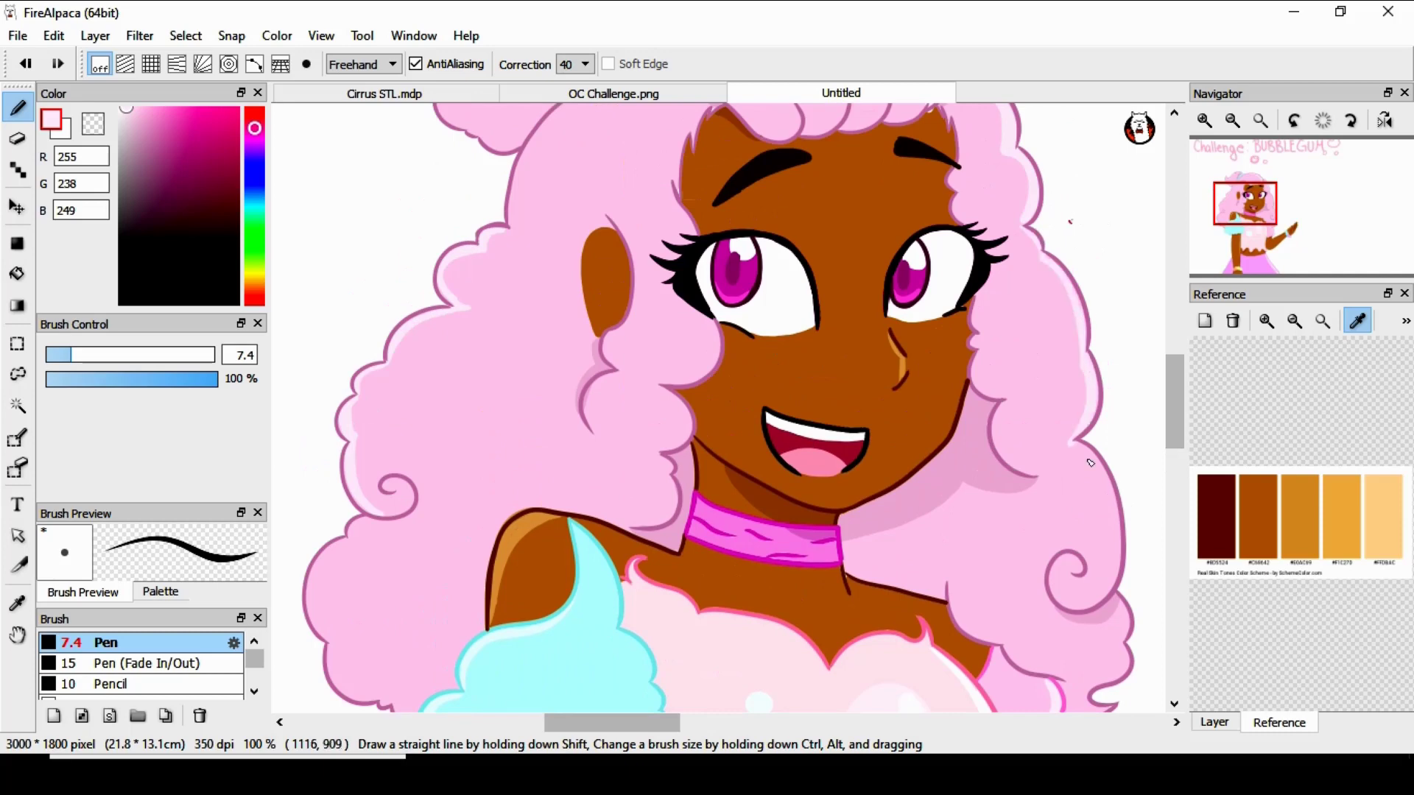
With stroke correction at 0, sign the drawing beside the skirt in light turquoise (RGB 156, 236, 234).
left_click(1233, 121)
left_click(1233, 120)
left_click(1233, 121)
left_click_drag(1176, 401, 1155, 486)
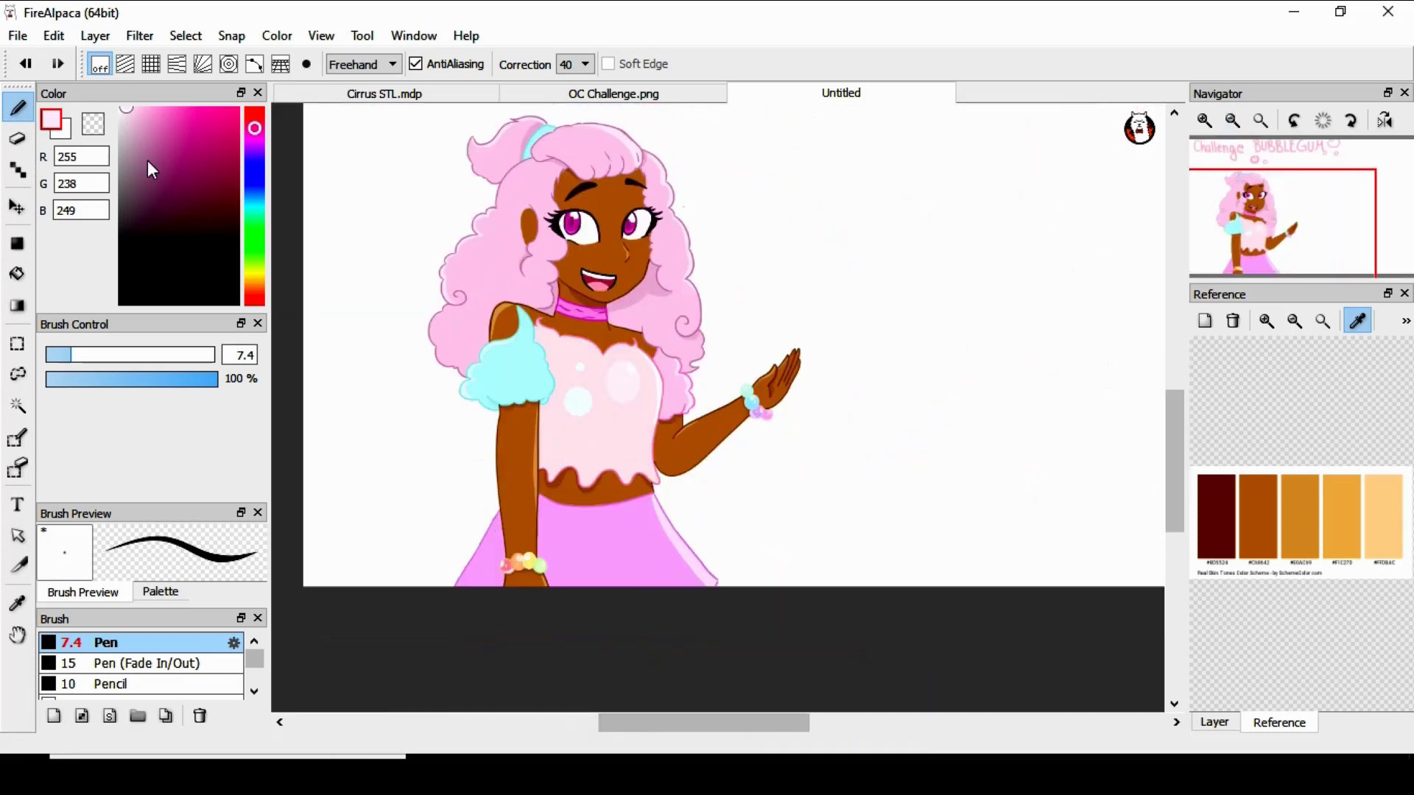
left_click_drag(185, 142, 160, 123)
left_click(255, 207)
left_click(585, 64)
left_click(571, 82)
left_click_drag(726, 533, 761, 544)
left_click_drag(785, 520, 775, 551)
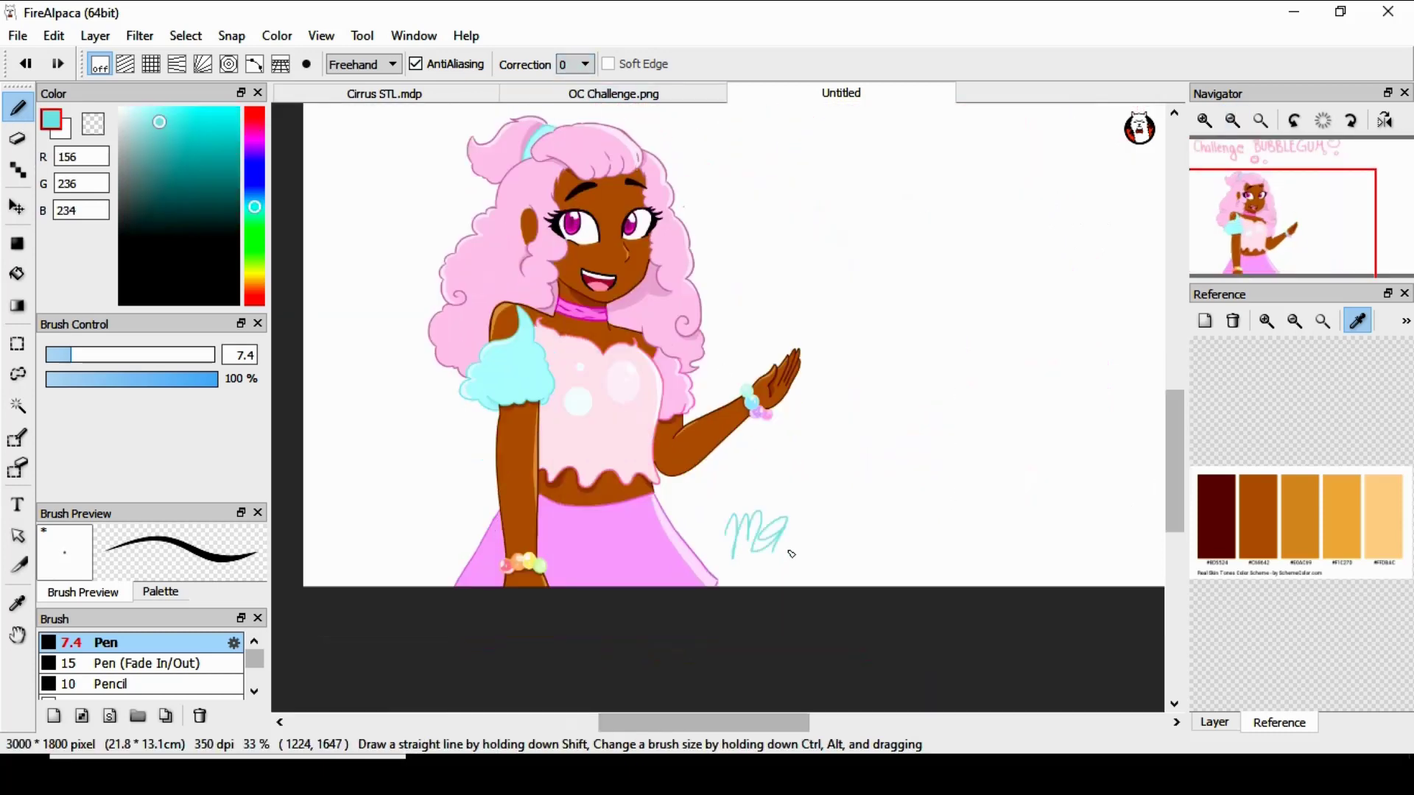
Handwrite a turquoise note starting "Hmm what to" in the blank area beside the character, and erase it.
scroll(792, 554, "up", 2)
left_click_drag(841, 240, 841, 292)
left_click_drag(836, 270, 856, 268)
left_click_drag(855, 254, 855, 291)
left_click_drag(867, 289, 877, 287)
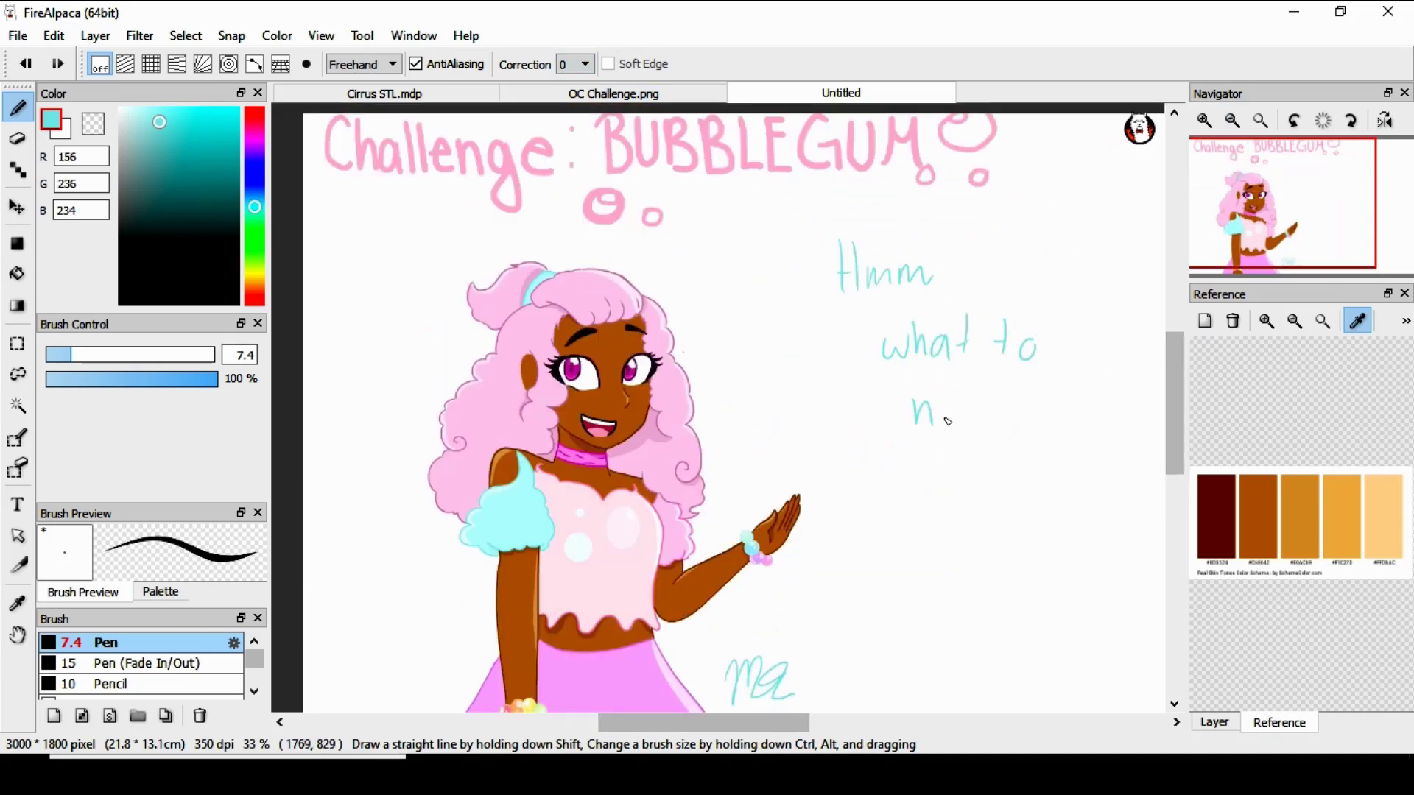
left_click_drag(1071, 413, 1081, 424)
left_click_drag(1087, 405, 1102, 405)
left_click(17, 138)
left_click_drag(913, 295, 1060, 398)
left_click(17, 108)
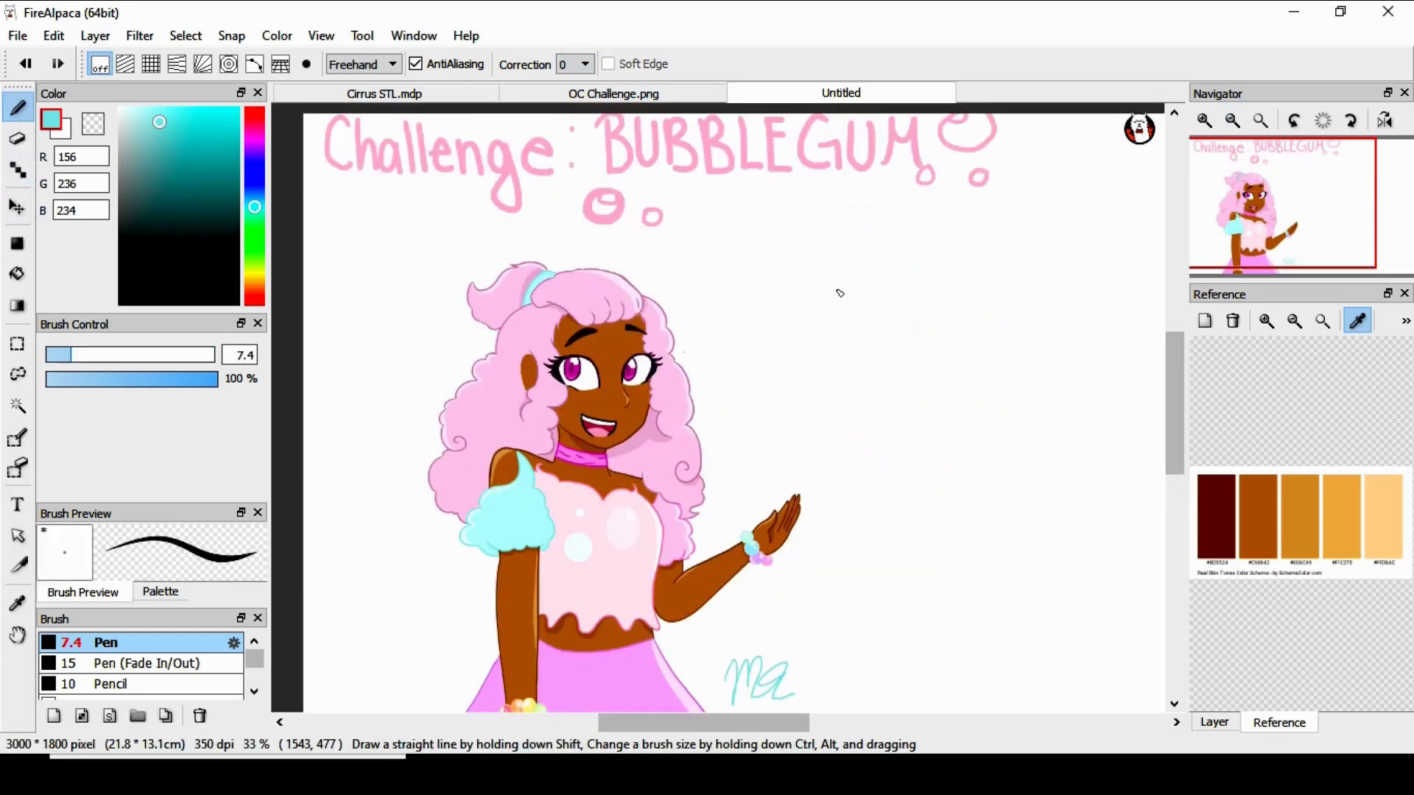
left_click_drag(826, 250, 840, 255)
left_click_drag(848, 253, 880, 332)
left_click_drag(897, 248, 903, 315)
left_click(31, 66)
left_click(31, 65)
left_click(31, 65)
left_click(31, 66)
Handwrite the character name "Mochi" beside her head in bright pink (RGB 255, 152, 241) with a 16 px Pen.
left_click(169, 129)
left_click(258, 149)
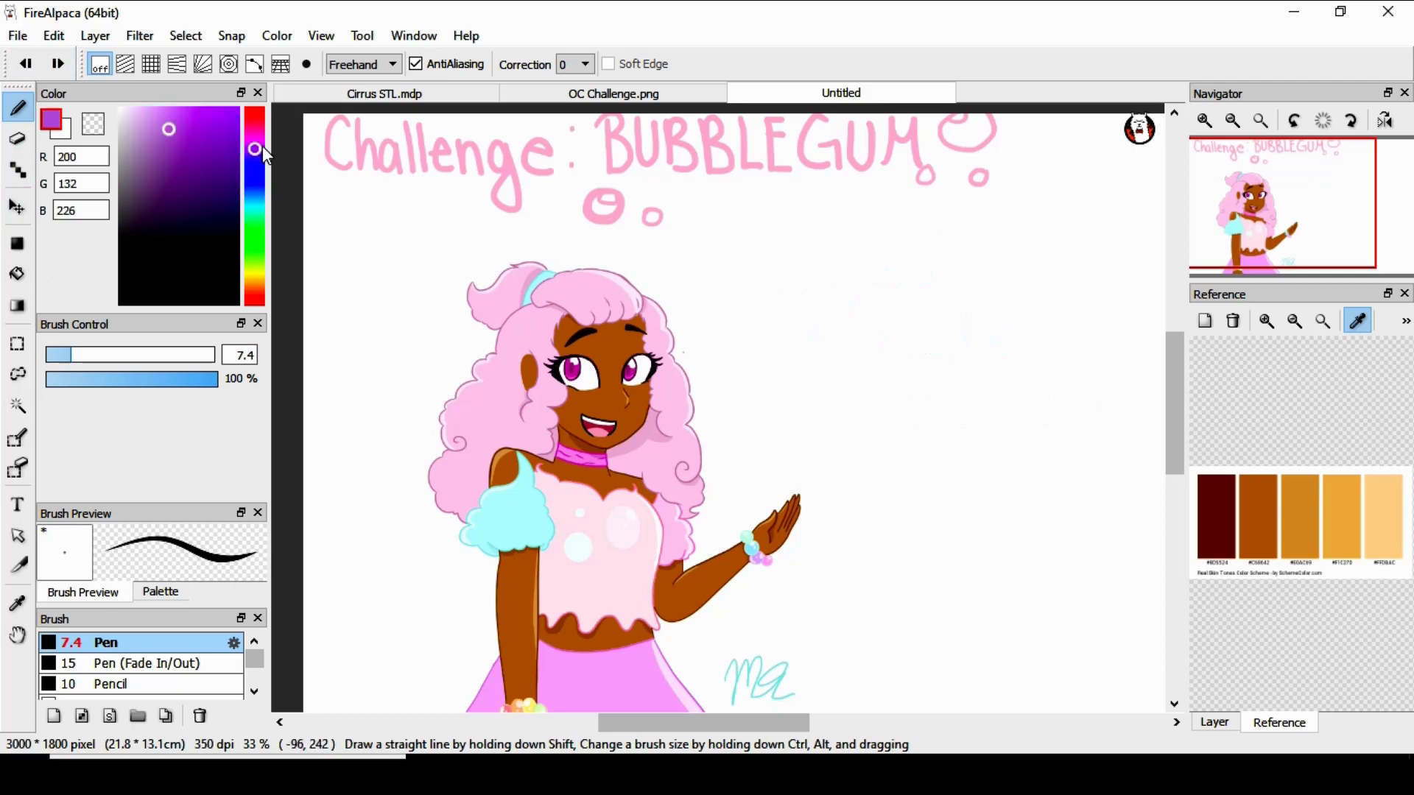
left_click(167, 108)
left_click_drag(745, 373, 782, 331)
left_click_drag(883, 312, 884, 359)
left_click_drag(897, 250, 904, 351)
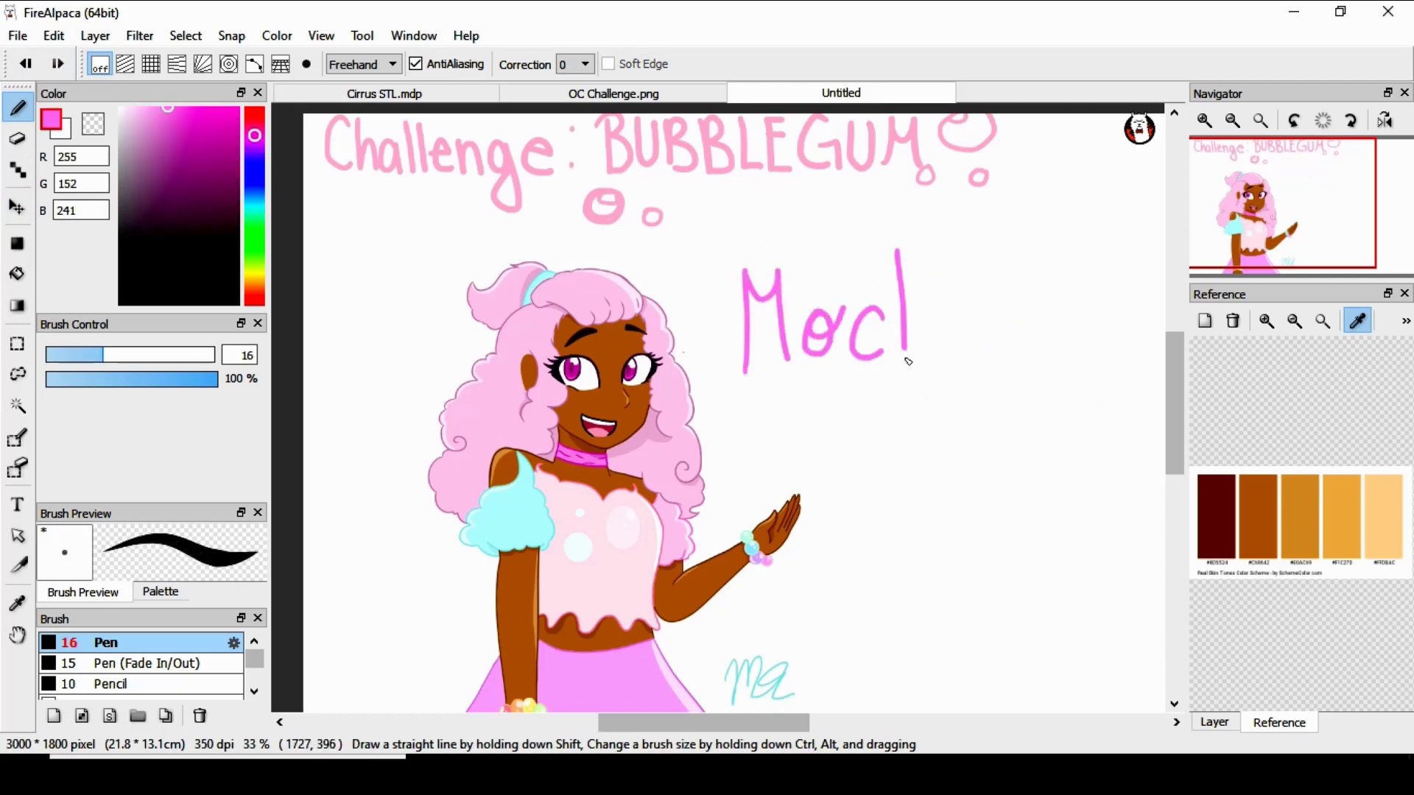
Show the layer list, check Layer2 by hiding and showing it, and bring the whole drawing into view.
left_click_drag(1175, 397, 1175, 411)
left_click(1232, 120)
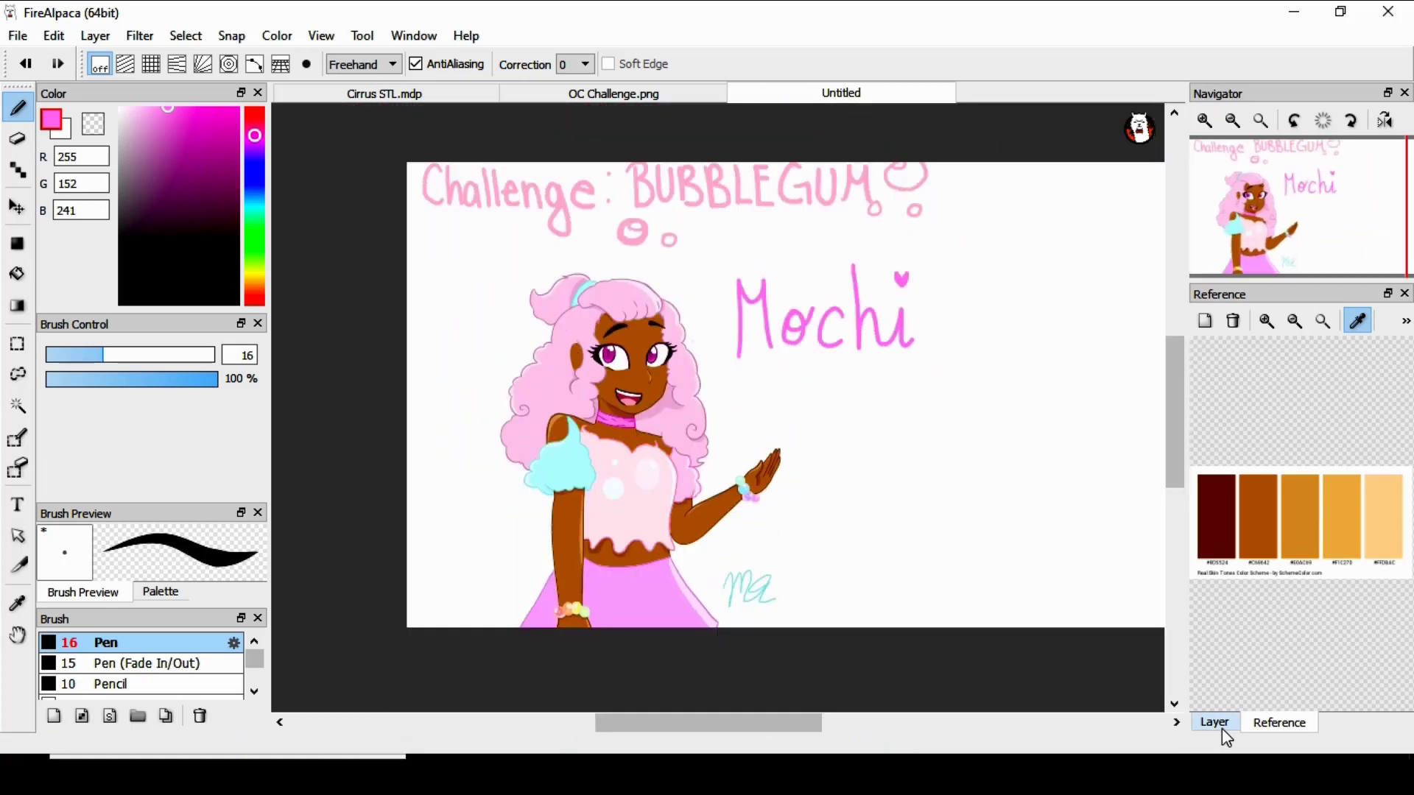
left_click(1215, 722)
left_click(1203, 569)
left_click(1202, 569)
left_click_drag(764, 721, 783, 710)
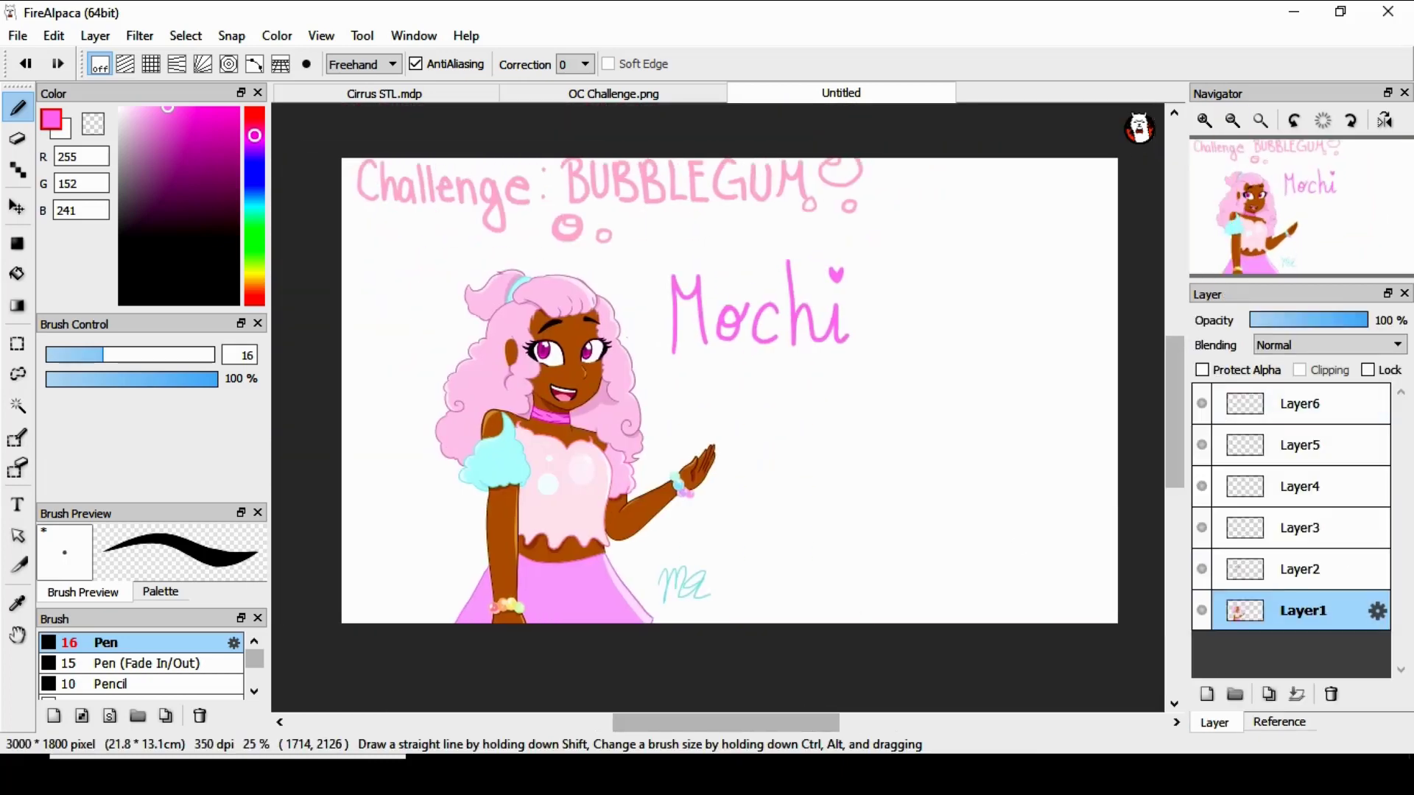